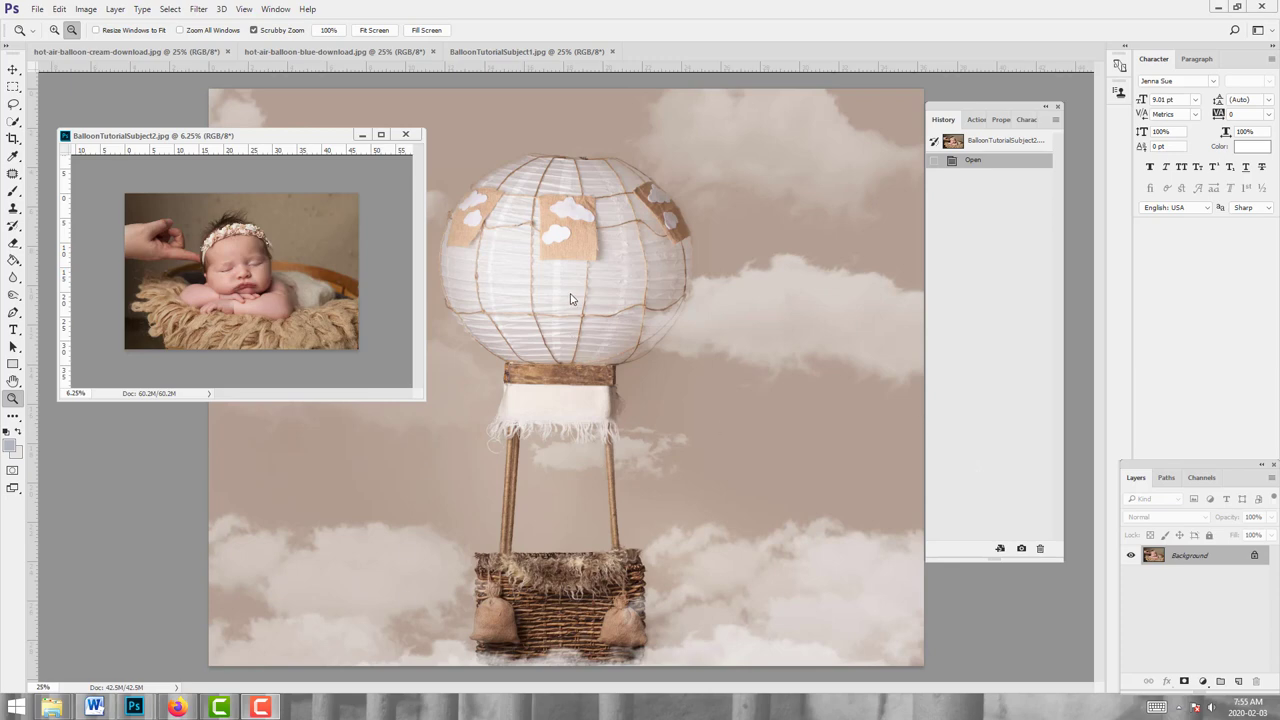
Step: Look over the blue balloon backdrop, the first baby photo and the cream balloon backdrop
{"action": "left_click", "coordinate": [360, 51]}
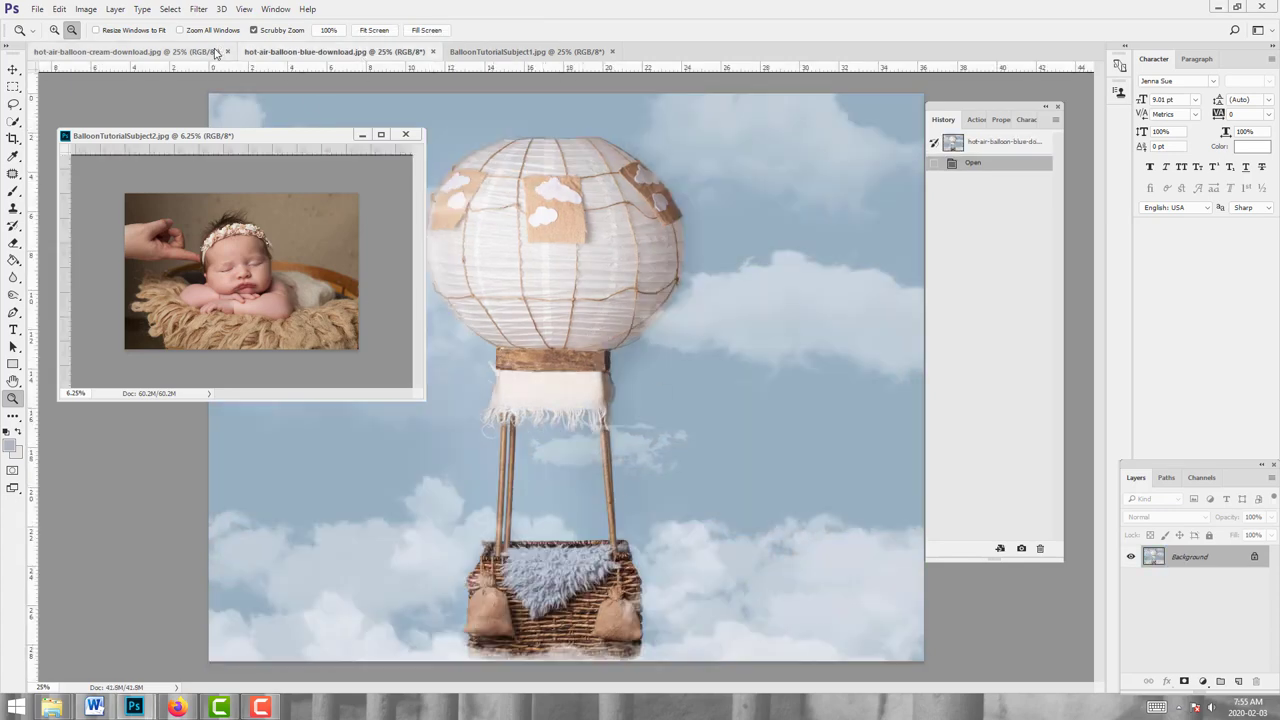
{"action": "left_click", "coordinate": [527, 51]}
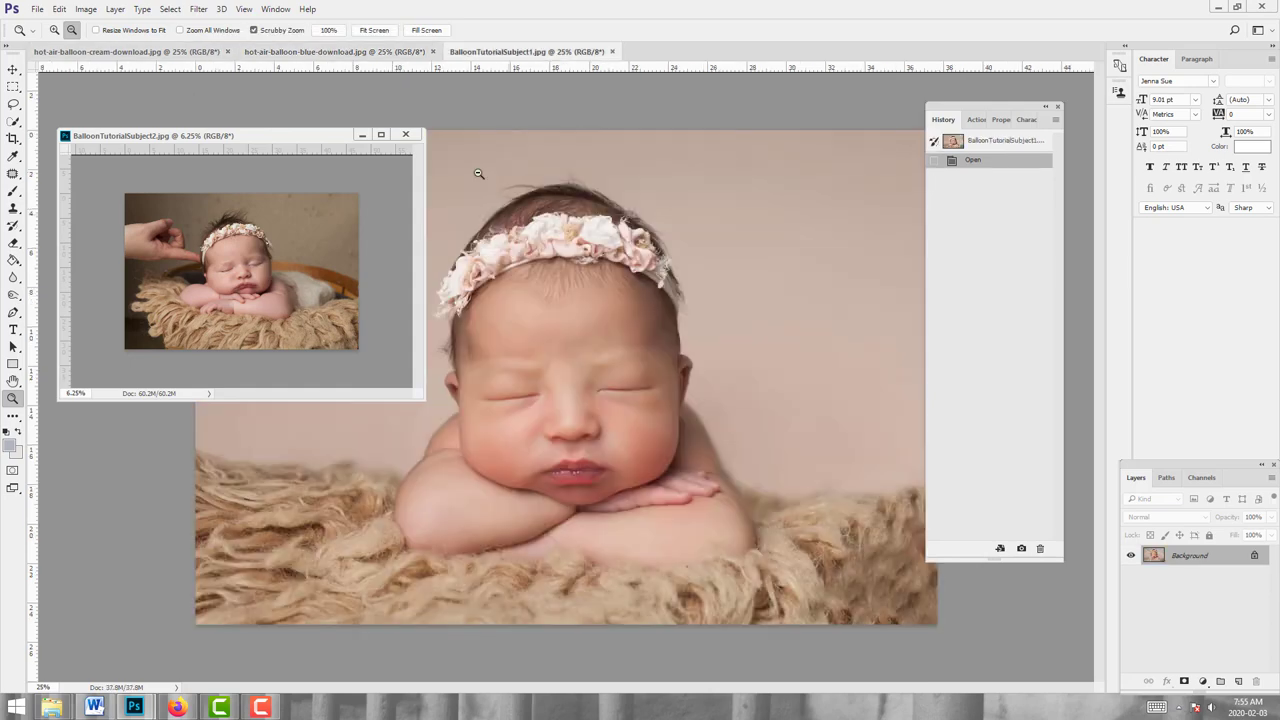
{"action": "left_click", "coordinate": [134, 52]}
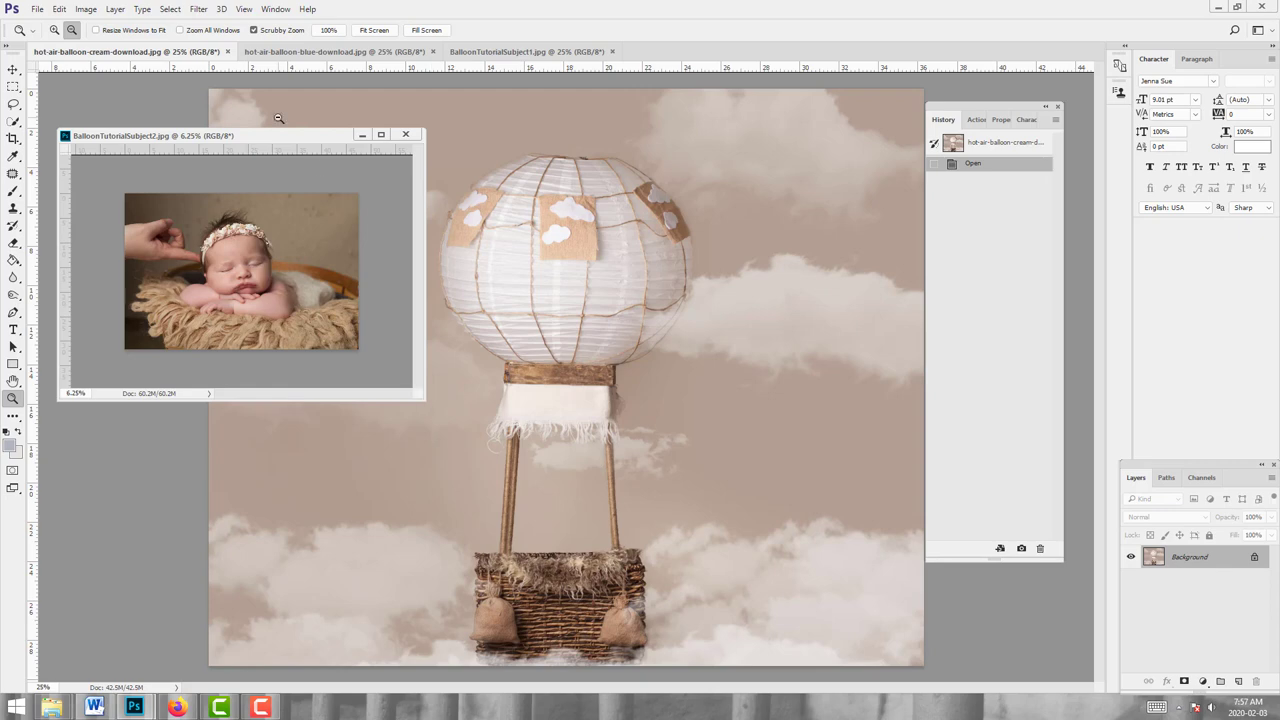
Step: Dock BalloonTutorialSubject2.jpg with the other documents and make a Quick Selection over the baby, headband and hair
{"action": "left_click_drag", "start_coordinate": [289, 137], "coordinate": [743, 63]}
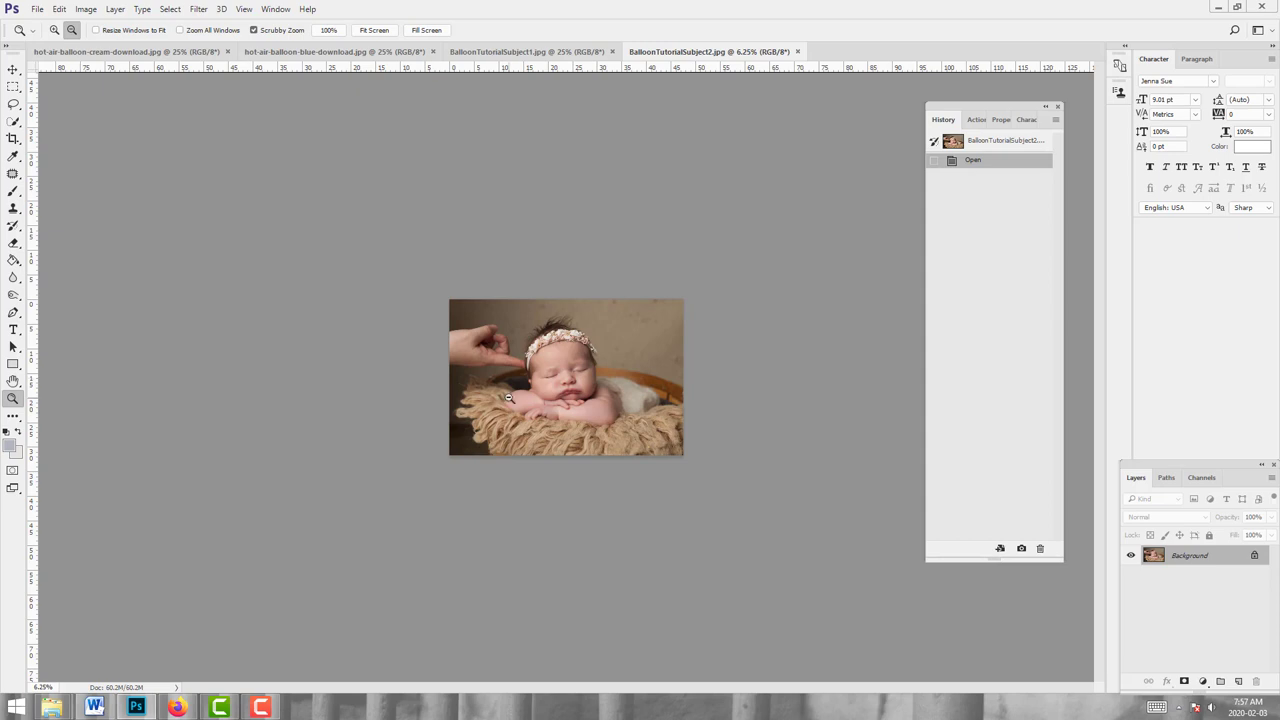
{"action": "left_click_drag", "start_coordinate": [508, 397], "coordinate": [398, 308]}
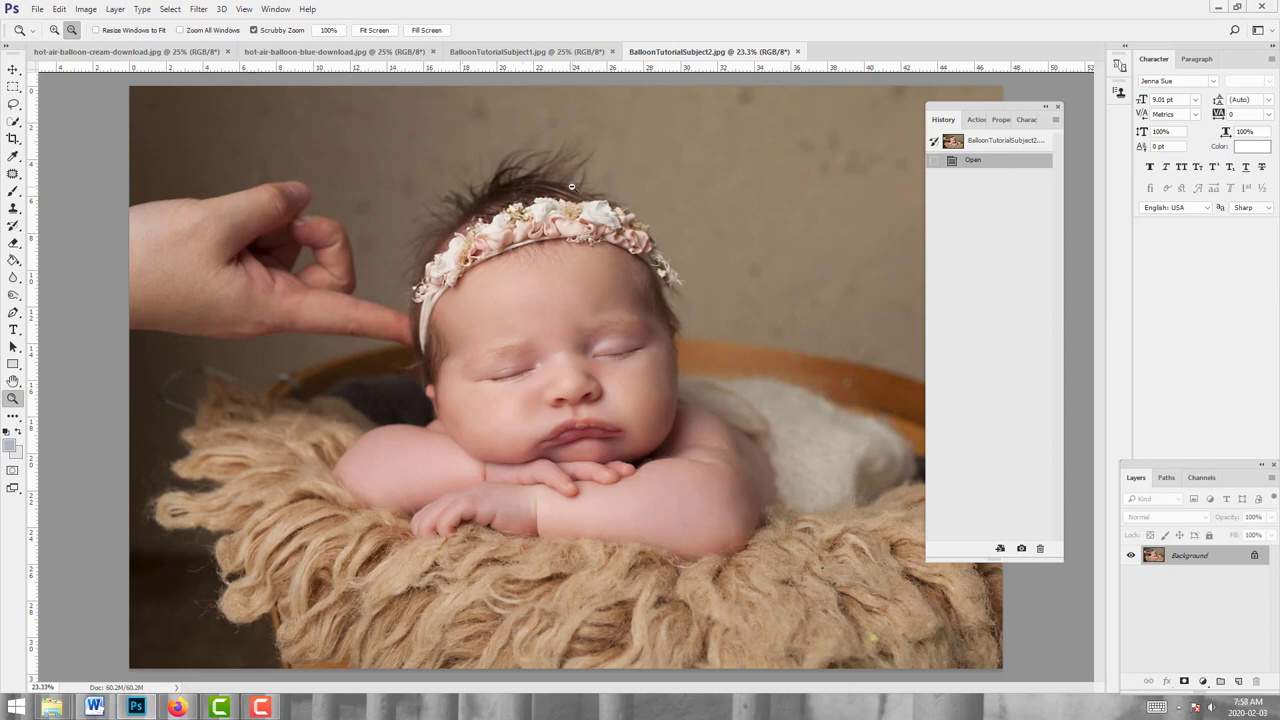
{"action": "left_click", "coordinate": [14, 122]}
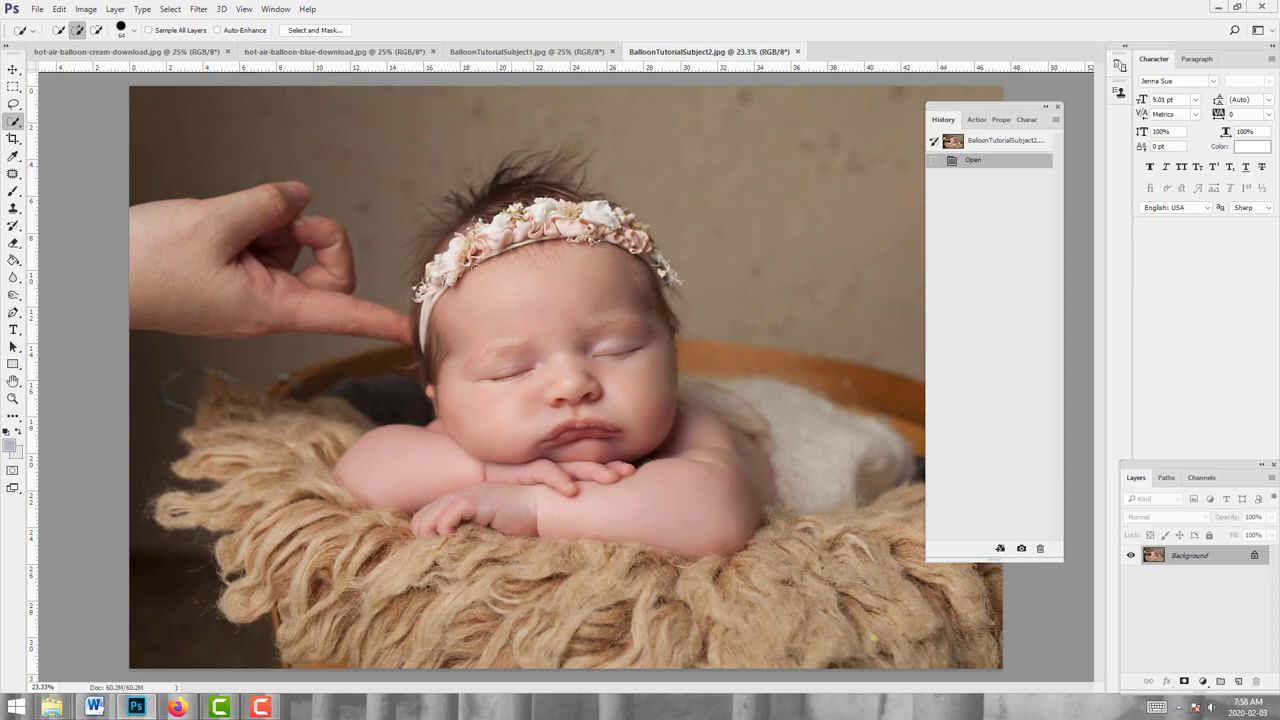
{"action": "mouse_move", "coordinate": [474, 268]}
{"action": "left_mouse_down"}
{"action": "mouse_move", "coordinate": [514, 266]}
{"action": "mouse_move", "coordinate": [560, 339]}
{"action": "mouse_move", "coordinate": [564, 379]}
{"action": "mouse_move", "coordinate": [505, 420]}
{"action": "left_mouse_up"}
{"action": "mouse_move", "coordinate": [410, 435]}
{"action": "left_mouse_down"}
{"action": "mouse_move", "coordinate": [426, 432]}
{"action": "mouse_move", "coordinate": [445, 505]}
{"action": "mouse_move", "coordinate": [610, 507]}
{"action": "mouse_move", "coordinate": [700, 562]}
{"action": "mouse_move", "coordinate": [641, 606]}
{"action": "mouse_move", "coordinate": [736, 509]}
{"action": "mouse_move", "coordinate": [764, 518]}
{"action": "mouse_move", "coordinate": [478, 281]}
{"action": "mouse_move", "coordinate": [520, 200]}
{"action": "left_mouse_up"}
{"action": "mouse_move", "coordinate": [448, 238]}
{"action": "left_mouse_down"}
{"action": "mouse_move", "coordinate": [416, 325]}
{"action": "mouse_move", "coordinate": [428, 237]}
{"action": "mouse_move", "coordinate": [445, 213]}
{"action": "mouse_move", "coordinate": [515, 167]}
{"action": "mouse_move", "coordinate": [567, 159]}
{"action": "mouse_move", "coordinate": [599, 201]}
{"action": "left_mouse_up"}
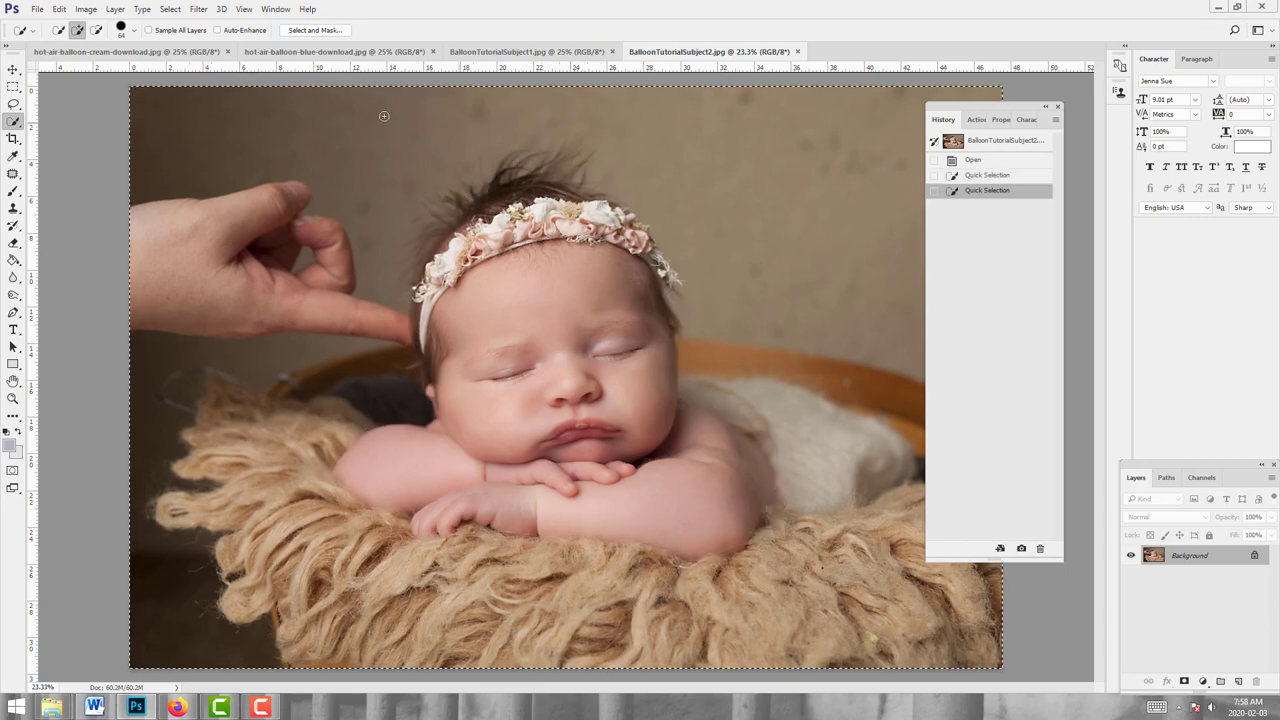
Step: Subtract the backdrop, the adult's hand, the basket rim and the dark area beside the blanket from the Quick Selection
{"action": "left_click", "coordinate": [96, 30]}
{"action": "left_click_drag", "start_coordinate": [325, 135], "coordinate": [476, 126]}
{"action": "mouse_move", "coordinate": [364, 152]}
{"action": "left_mouse_down"}
{"action": "mouse_move", "coordinate": [444, 103]}
{"action": "mouse_move", "coordinate": [571, 96]}
{"action": "mouse_move", "coordinate": [692, 142]}
{"action": "mouse_move", "coordinate": [774, 227]}
{"action": "left_mouse_up"}
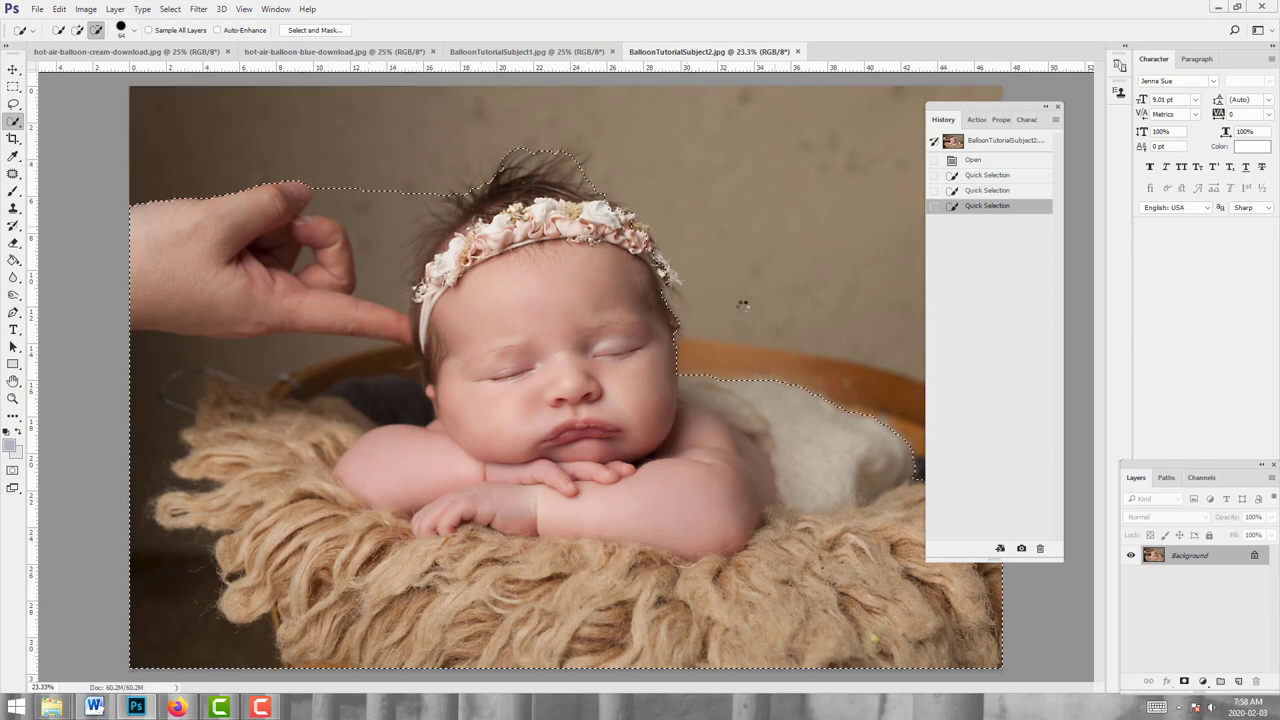
{"action": "left_click_drag", "start_coordinate": [330, 245], "coordinate": [323, 286]}
{"action": "left_click_drag", "start_coordinate": [249, 366], "coordinate": [277, 383]}
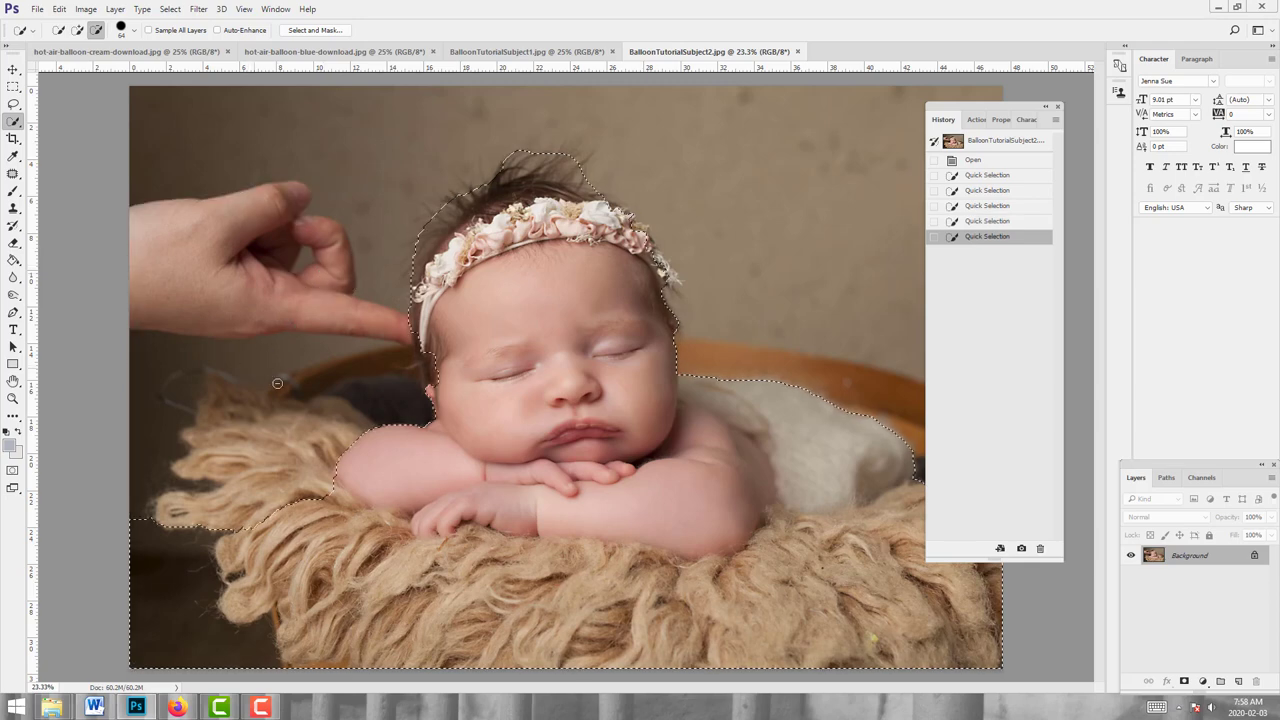
{"action": "left_click", "coordinate": [273, 390]}
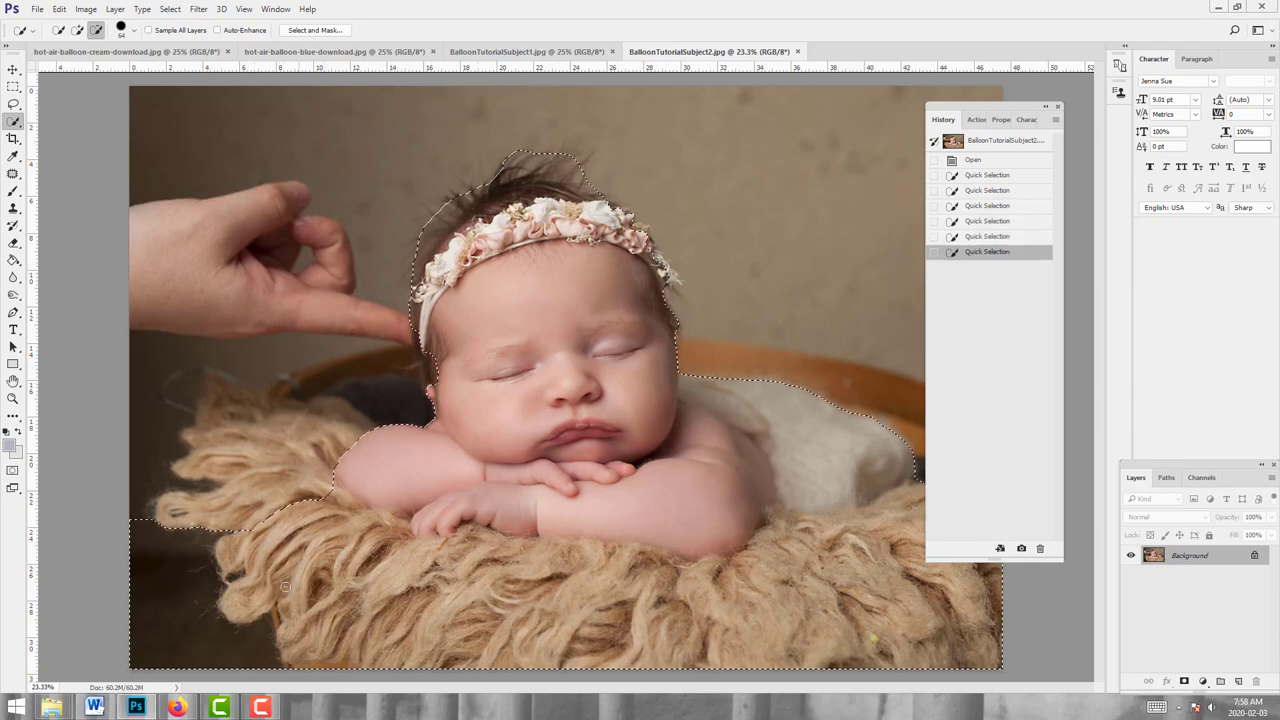
{"action": "left_click_drag", "start_coordinate": [313, 582], "coordinate": [196, 596]}
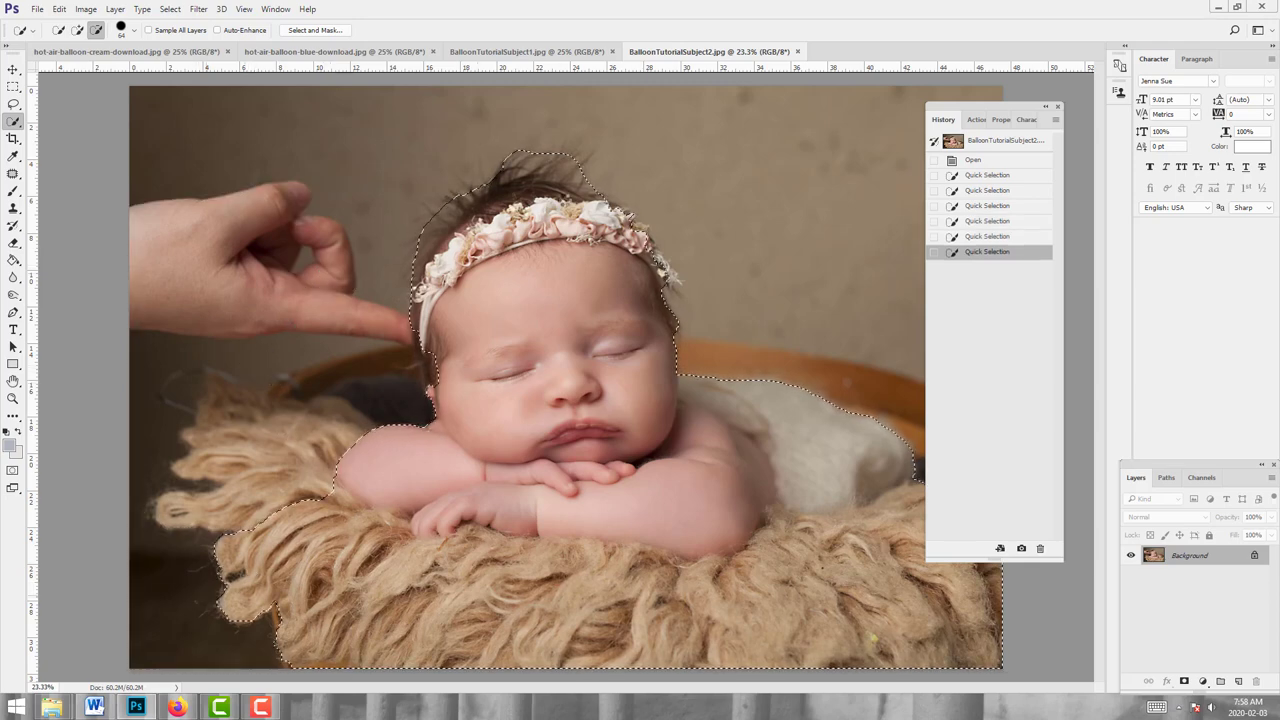
{"action": "left_click", "coordinate": [399, 248]}
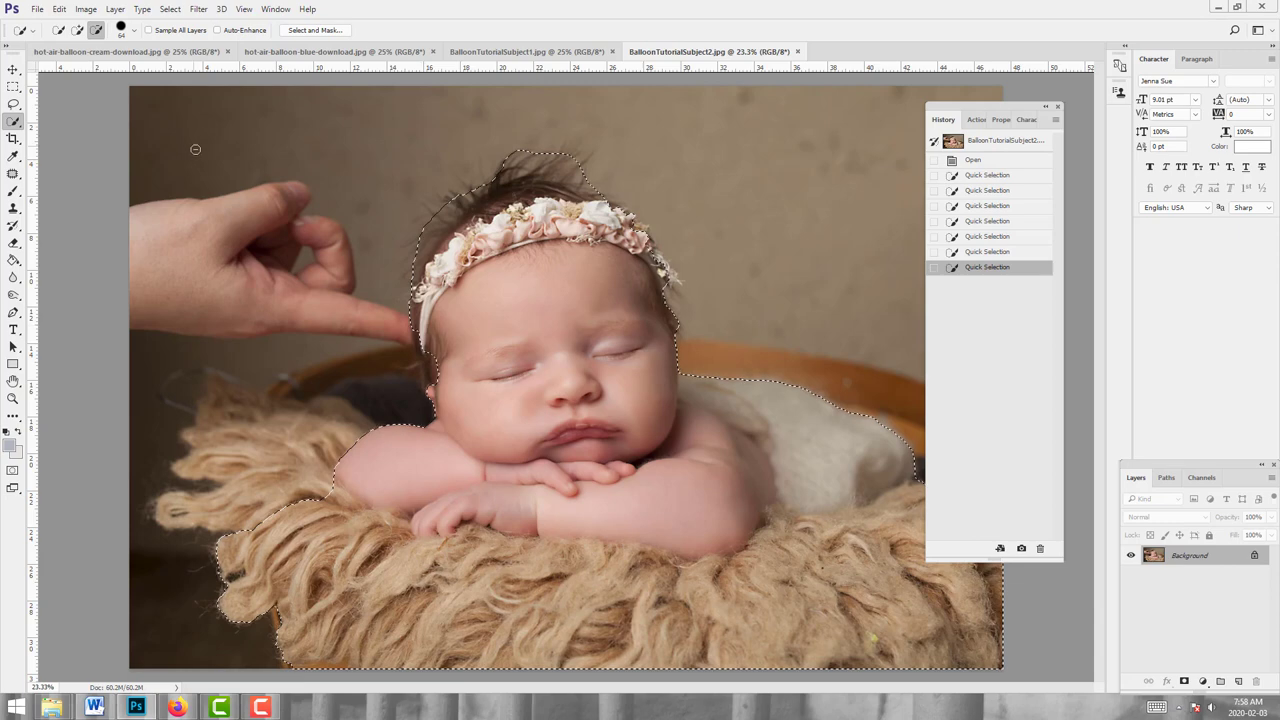
Step: Add the flower headband's edge and the hair around the baby's head back to the Quick Selection
{"action": "left_click", "coordinate": [77, 30]}
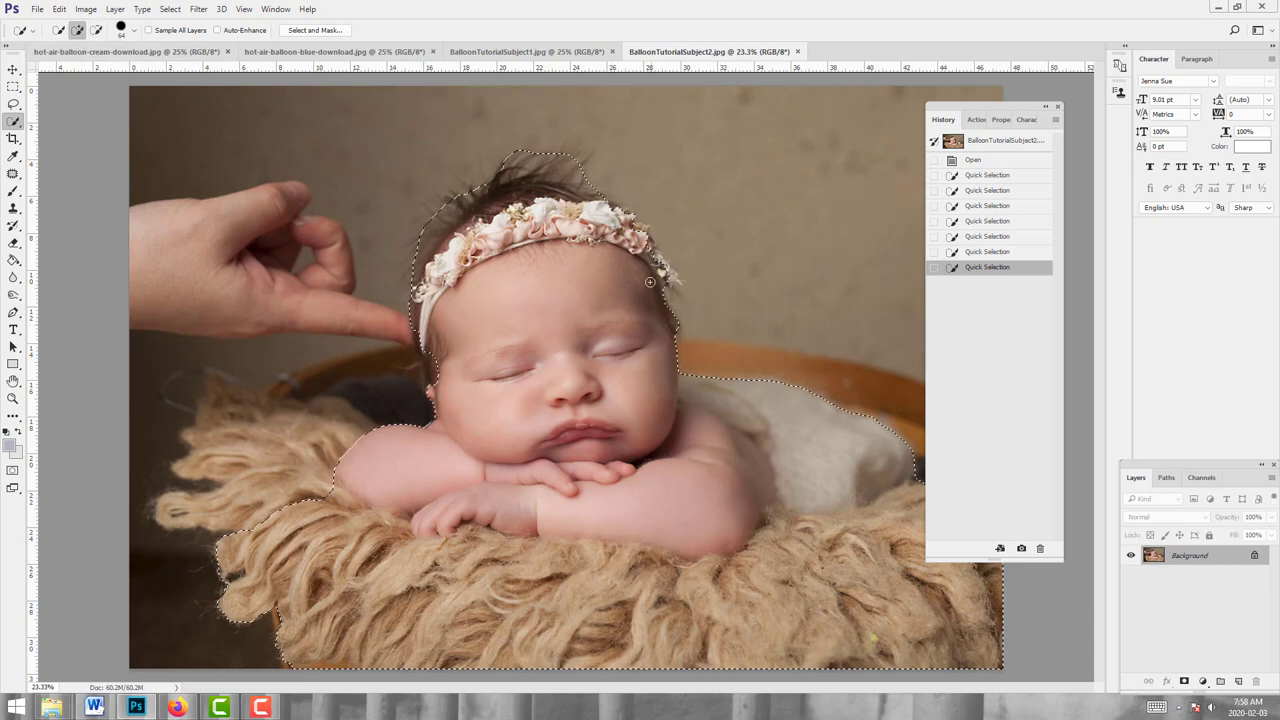
{"action": "left_click_drag", "start_coordinate": [570, 230], "coordinate": [662, 262]}
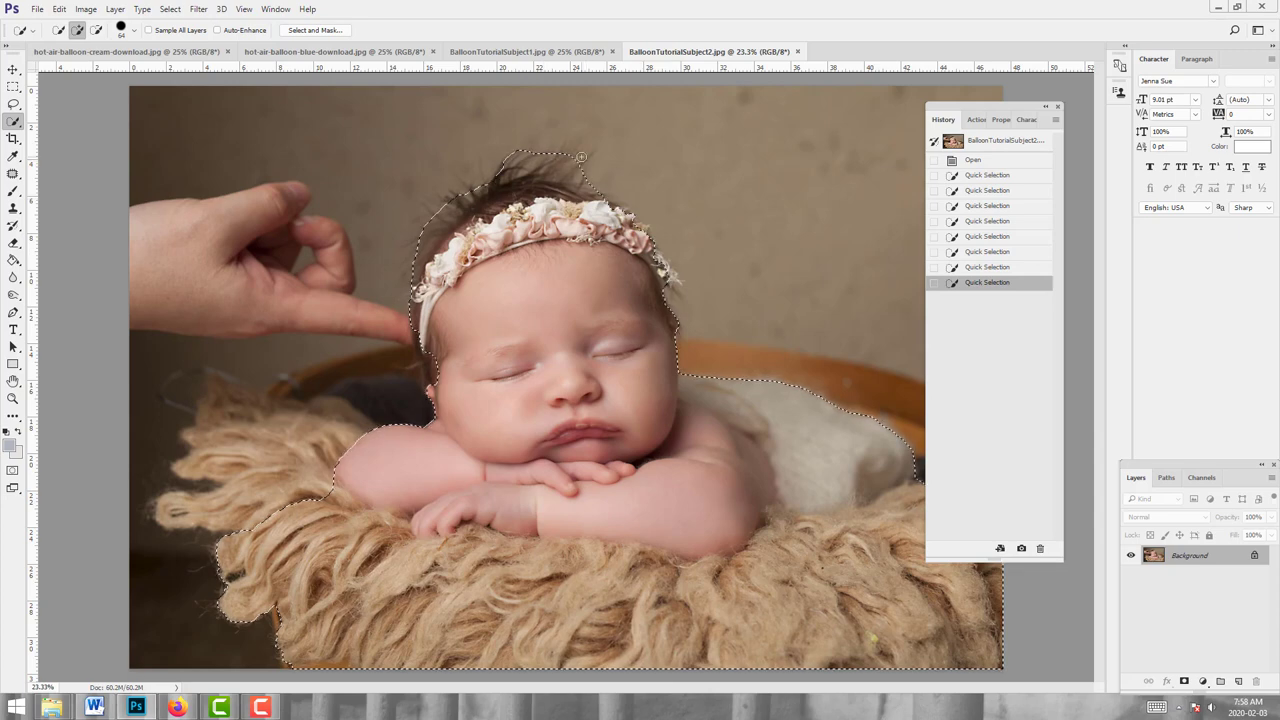
{"action": "left_click_drag", "start_coordinate": [573, 155], "coordinate": [449, 230]}
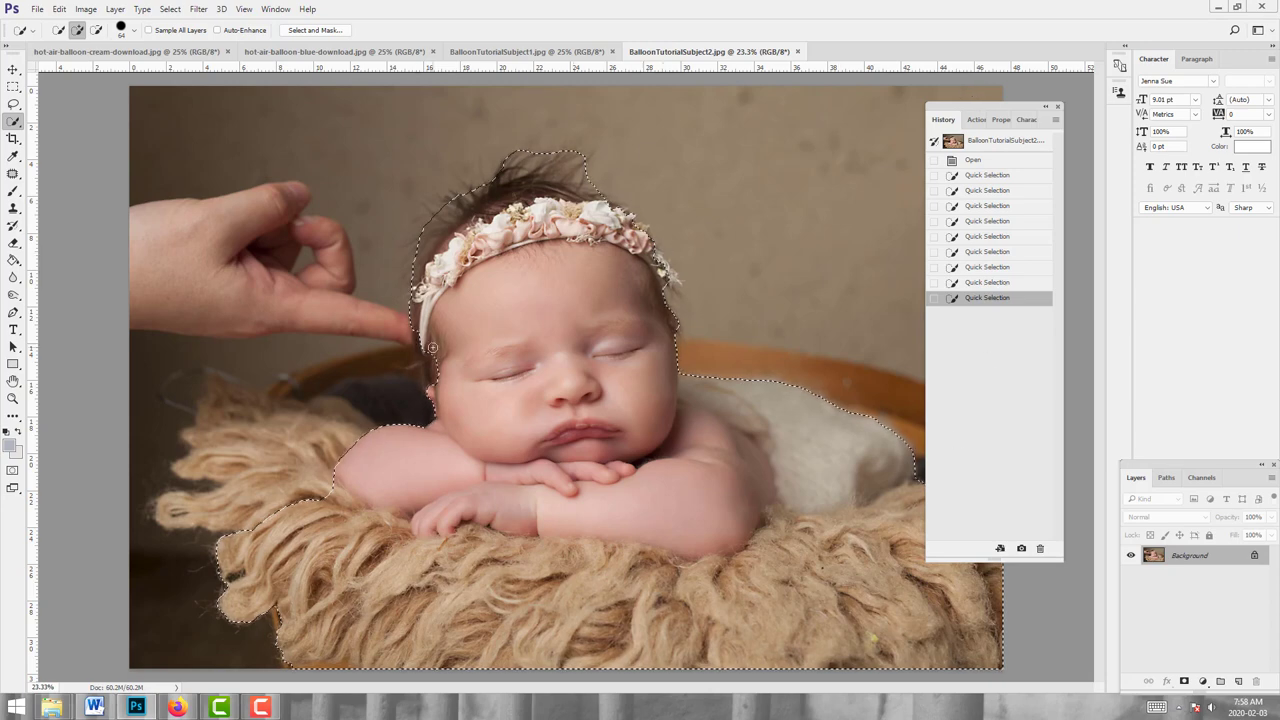
{"action": "left_click_drag", "start_coordinate": [704, 260], "coordinate": [709, 282]}
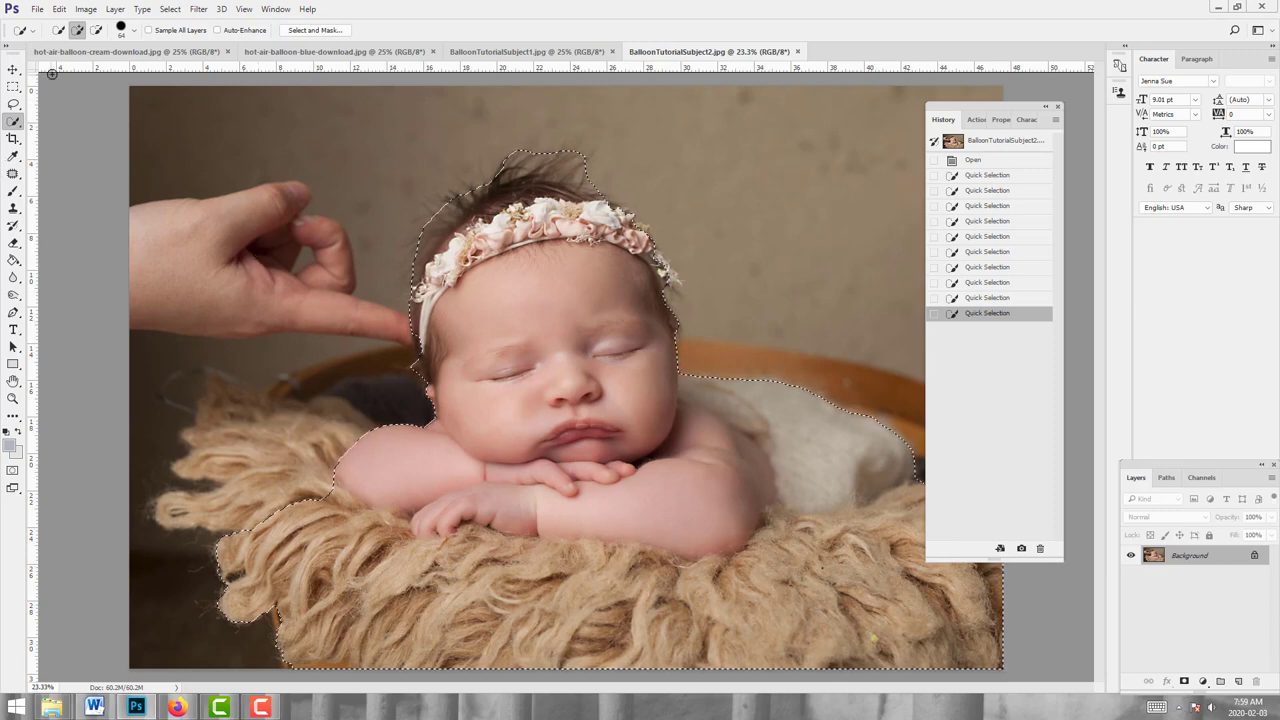
Step: Refine the hair and headband edge in Select and Mask and output the selection as a layer mask
{"action": "left_click", "coordinate": [316, 31]}
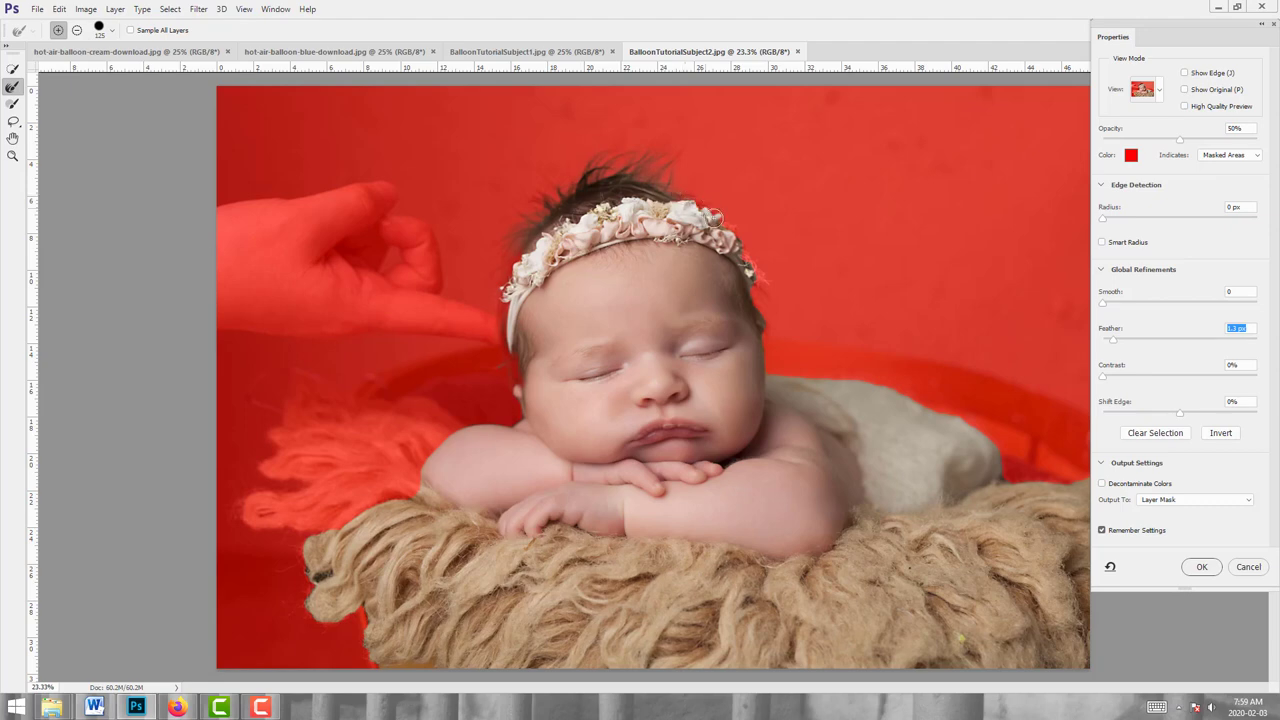
{"action": "left_click_drag", "start_coordinate": [743, 260], "coordinate": [757, 312]}
{"action": "left_click", "coordinate": [1203, 567]}
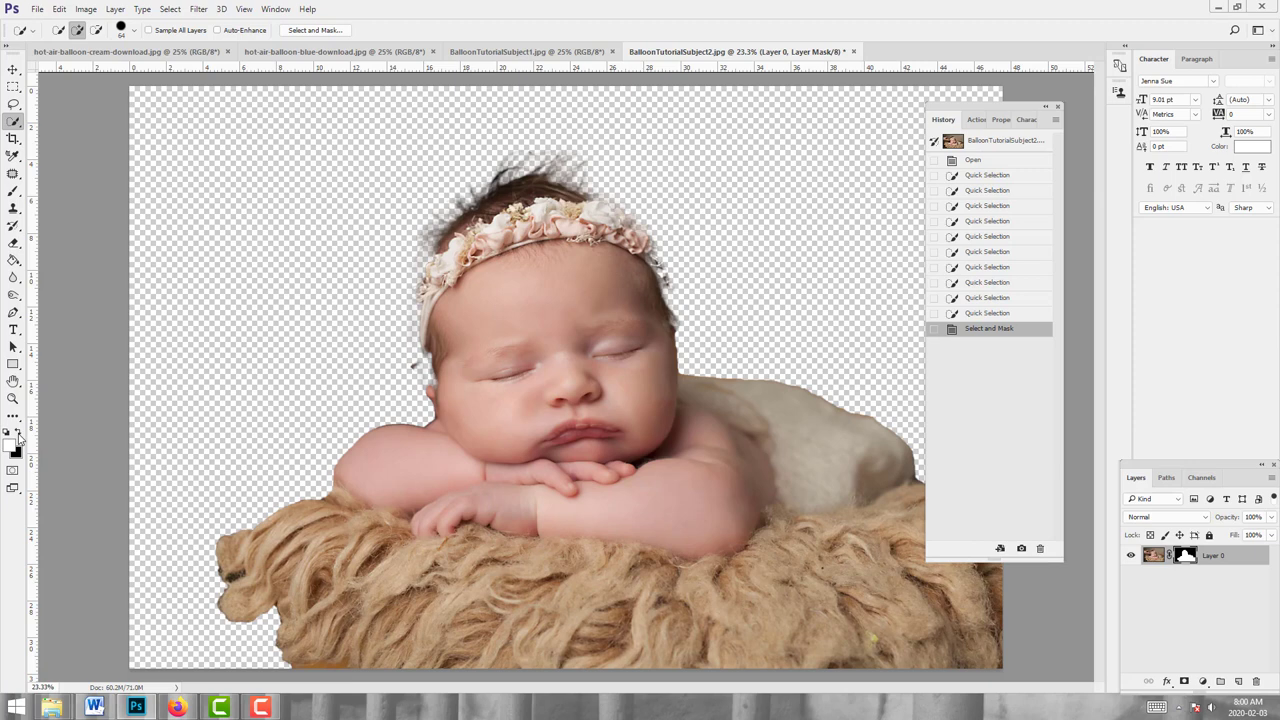
Step: Set a soft 97 px brush with 0% hardness and paint white on the mask over the headband and head edges
{"action": "left_click", "coordinate": [13, 190]}
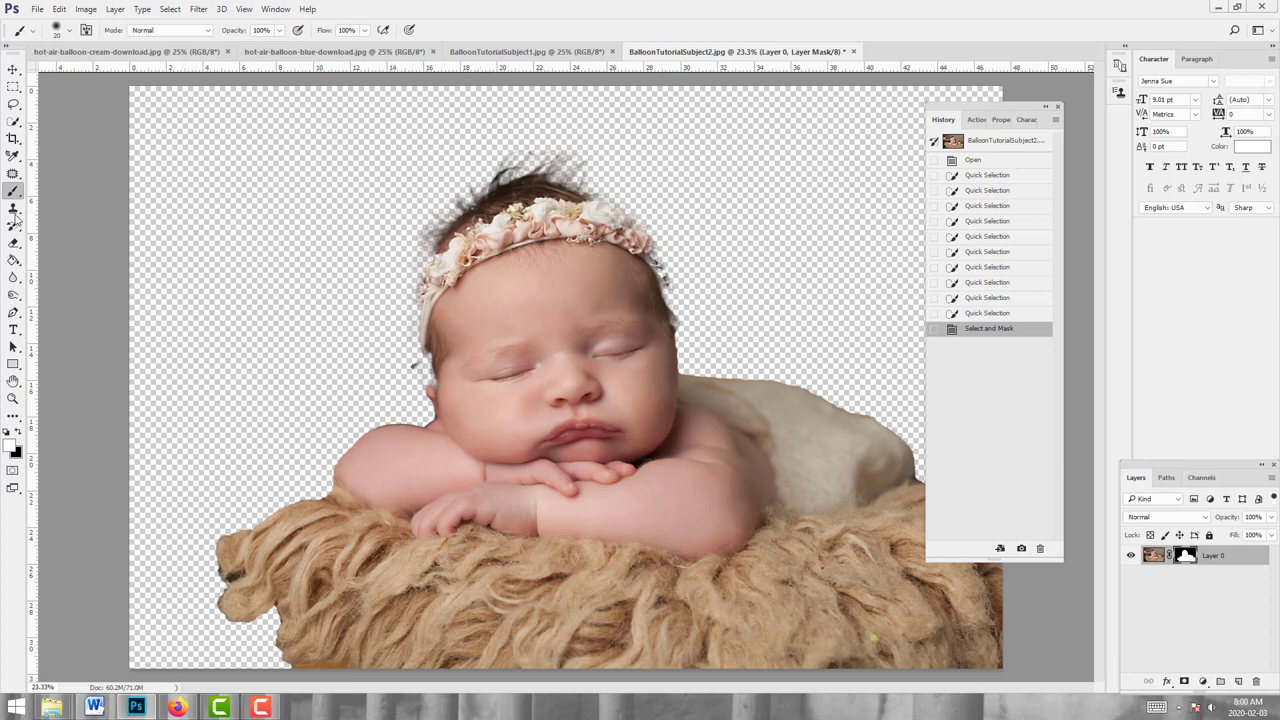
{"action": "left_click", "coordinate": [69, 31]}
{"action": "left_click", "coordinate": [115, 75]}
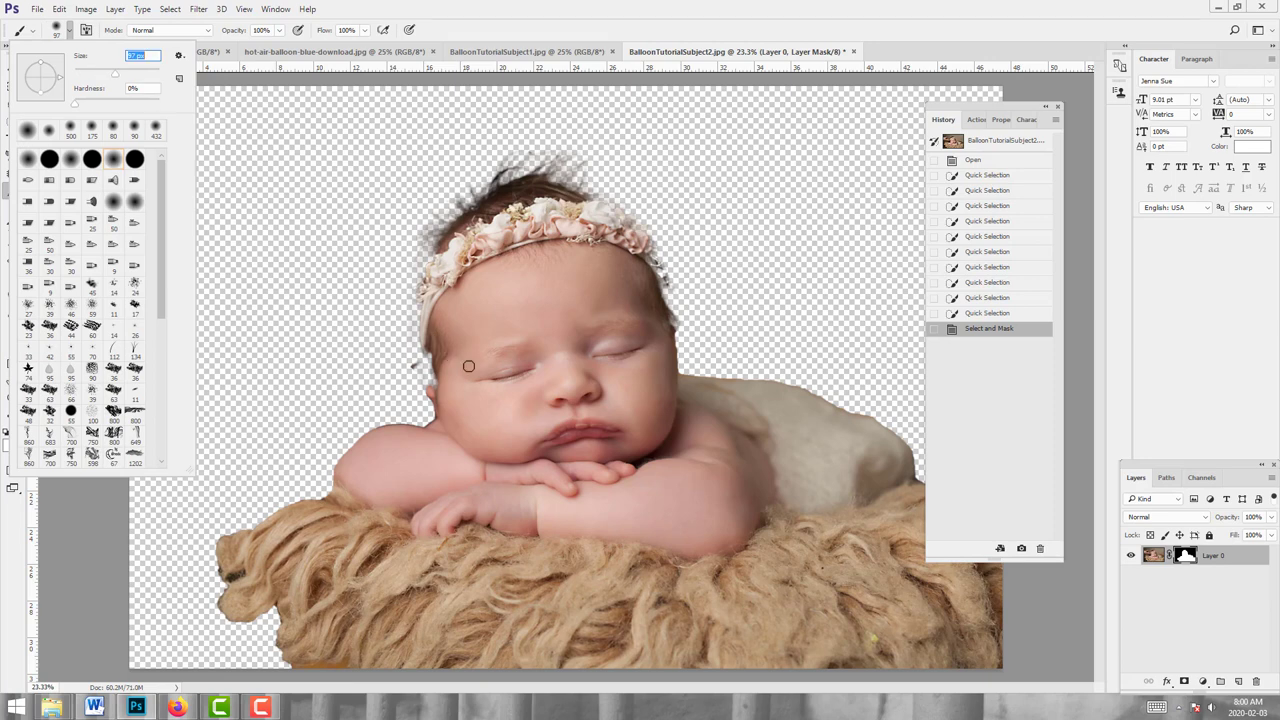
{"action": "key", "text": "Return"}
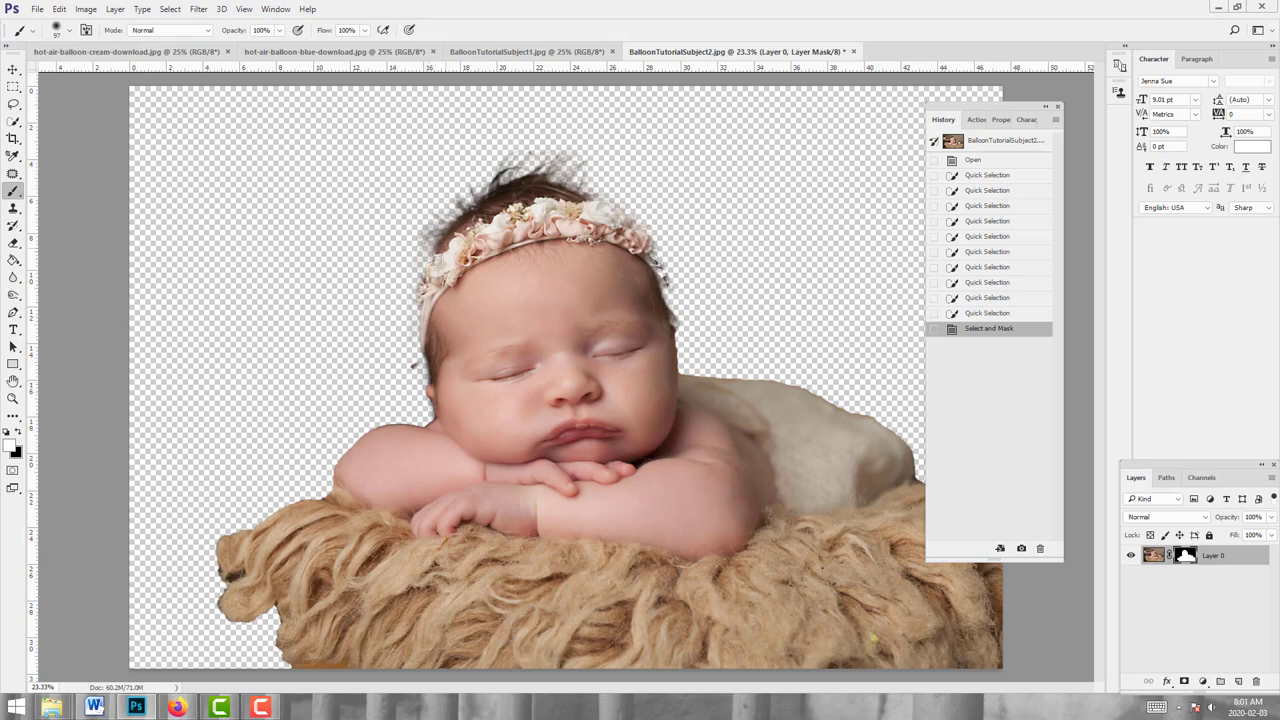
{"action": "left_click_drag", "start_coordinate": [437, 307], "coordinate": [634, 303]}
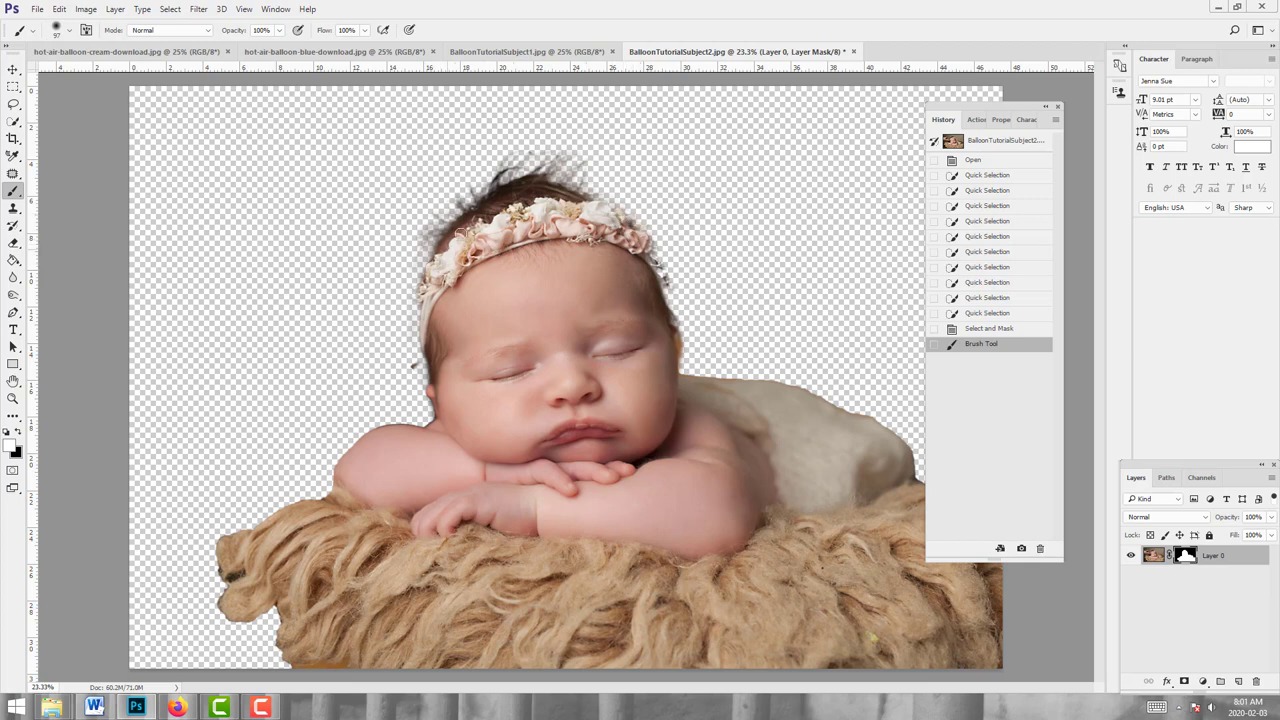
{"action": "left_click", "coordinate": [521, 201]}
{"action": "left_click", "coordinate": [561, 228]}
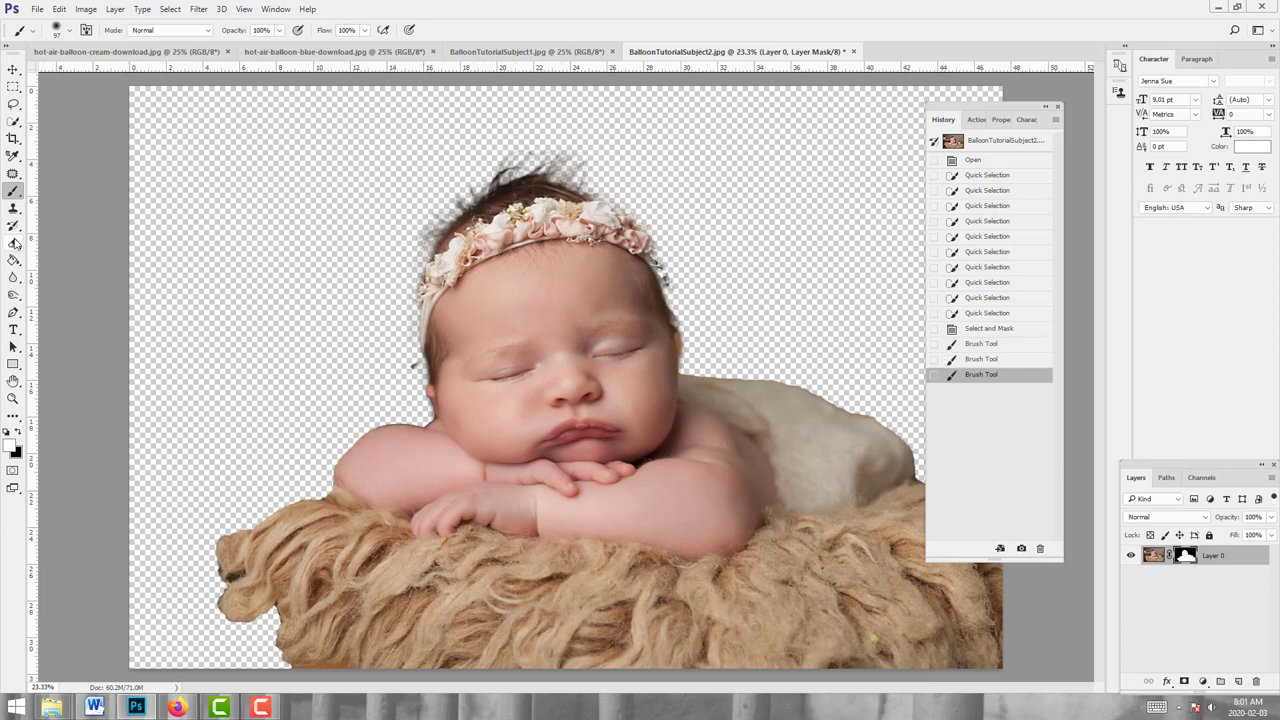
Step: Paint black on the mask with the Brush to hide the stray speck beside the headband and baby's ear
{"action": "left_click_drag", "start_coordinate": [14, 246], "coordinate": [67, 260]}
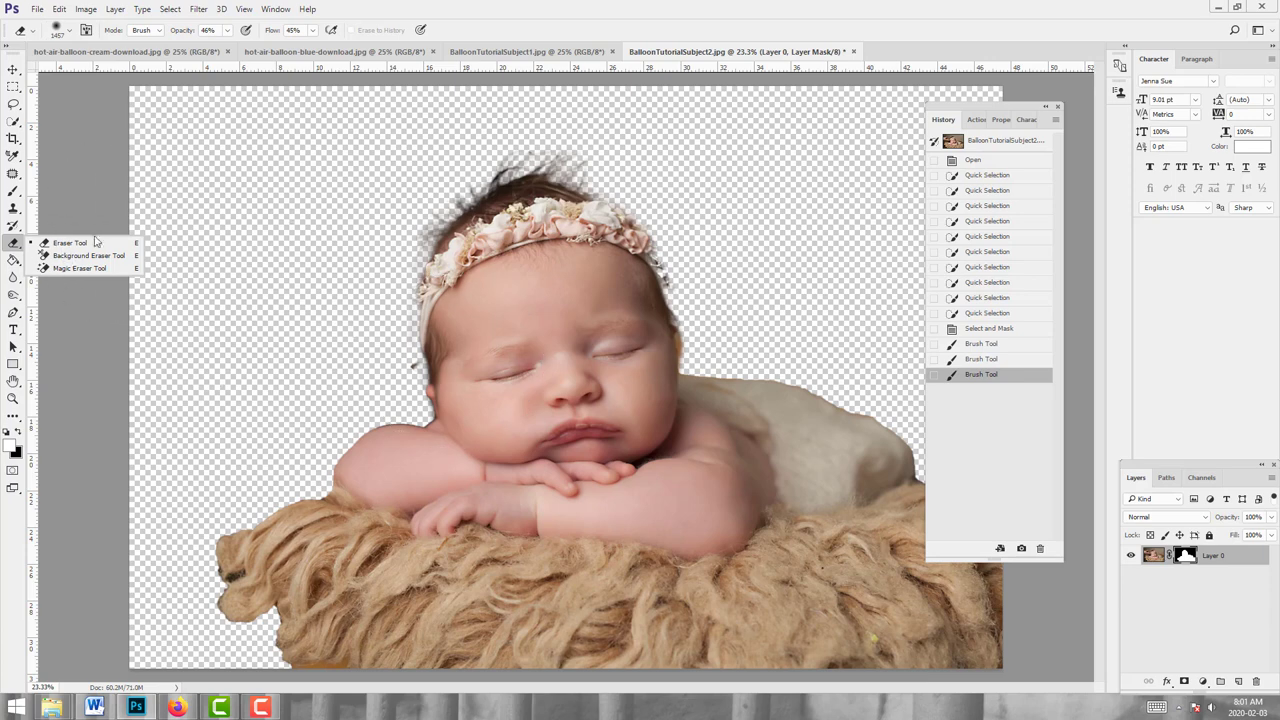
{"action": "left_click", "coordinate": [13, 191]}
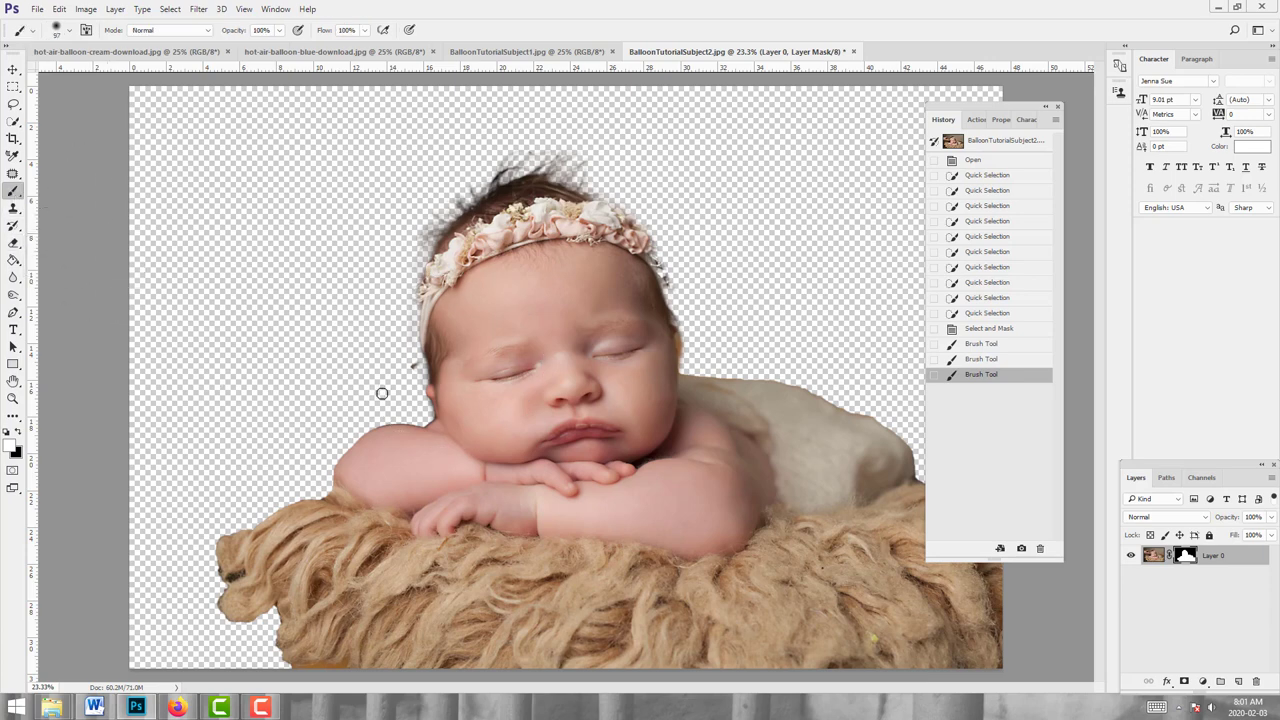
{"action": "left_click", "coordinate": [19, 434]}
{"action": "left_click_drag", "start_coordinate": [409, 360], "coordinate": [409, 306]}
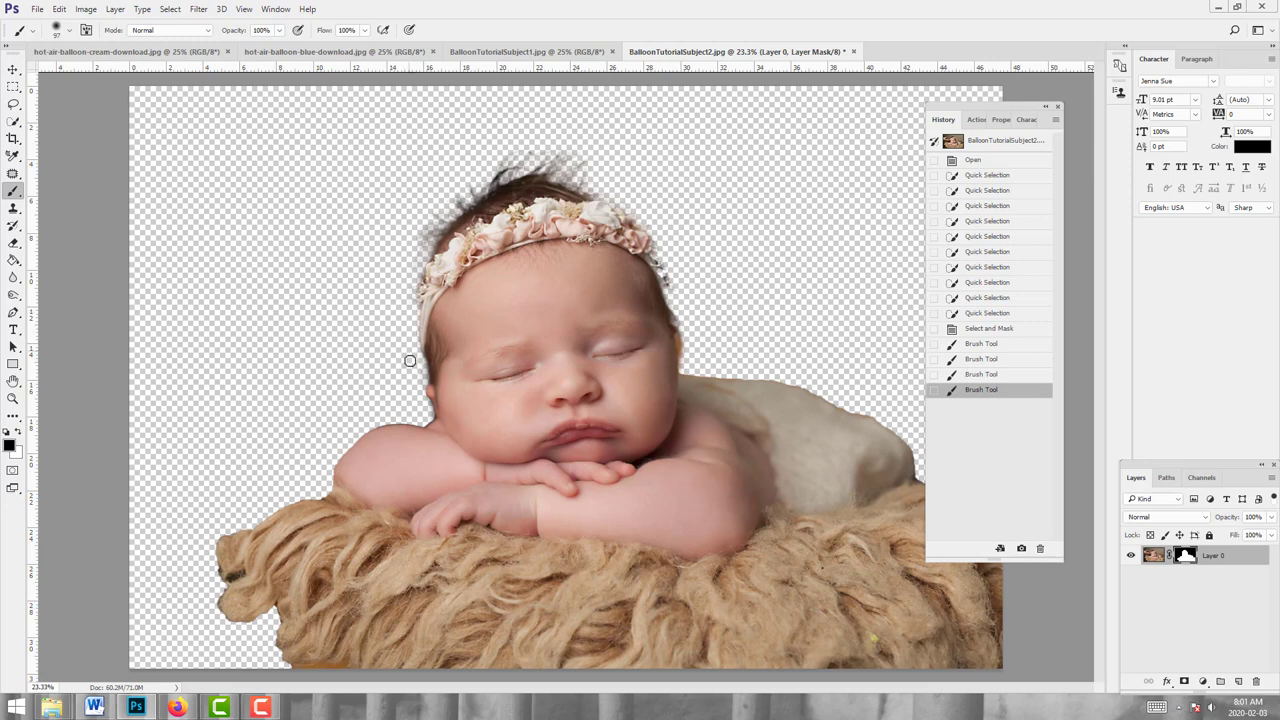
{"action": "left_click_drag", "start_coordinate": [409, 360], "coordinate": [379, 387]}
Step: Paint white on the mask to restore the headband's right edge and the blanket beside the baby's arm
{"action": "left_click", "coordinate": [17, 431]}
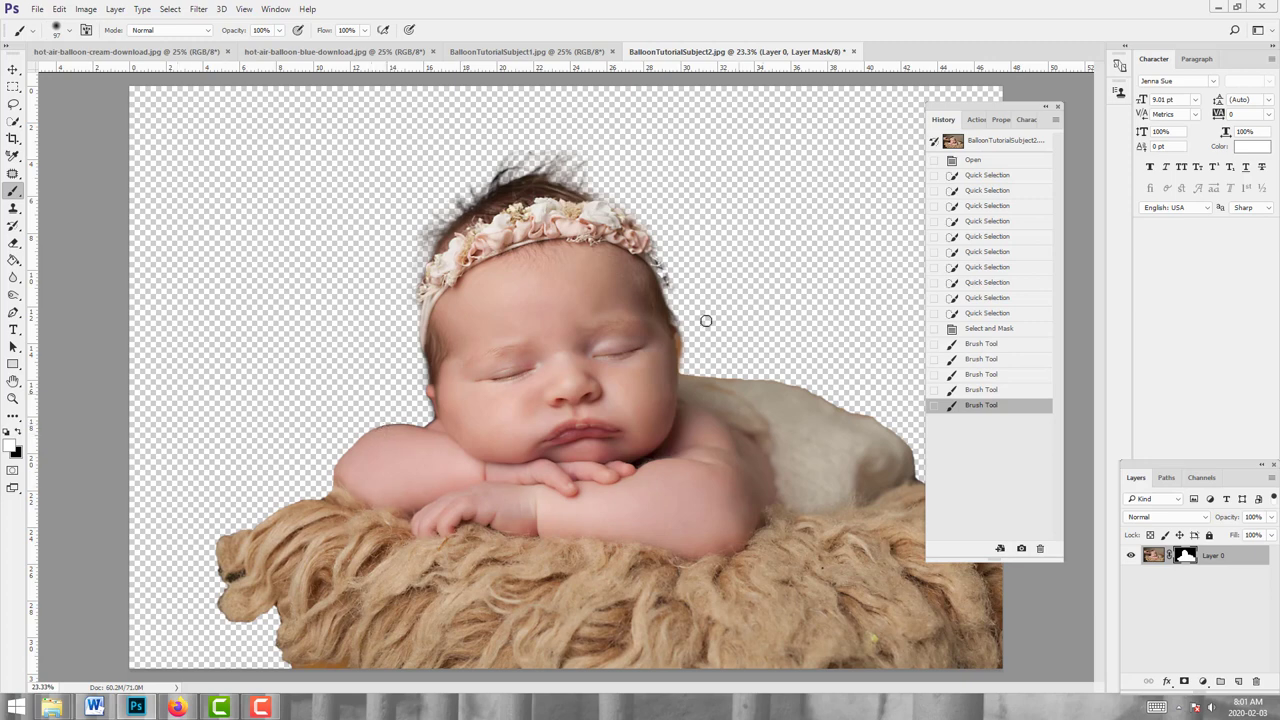
{"action": "left_click_drag", "start_coordinate": [663, 308], "coordinate": [640, 238]}
{"action": "left_click_drag", "start_coordinate": [659, 283], "coordinate": [675, 380]}
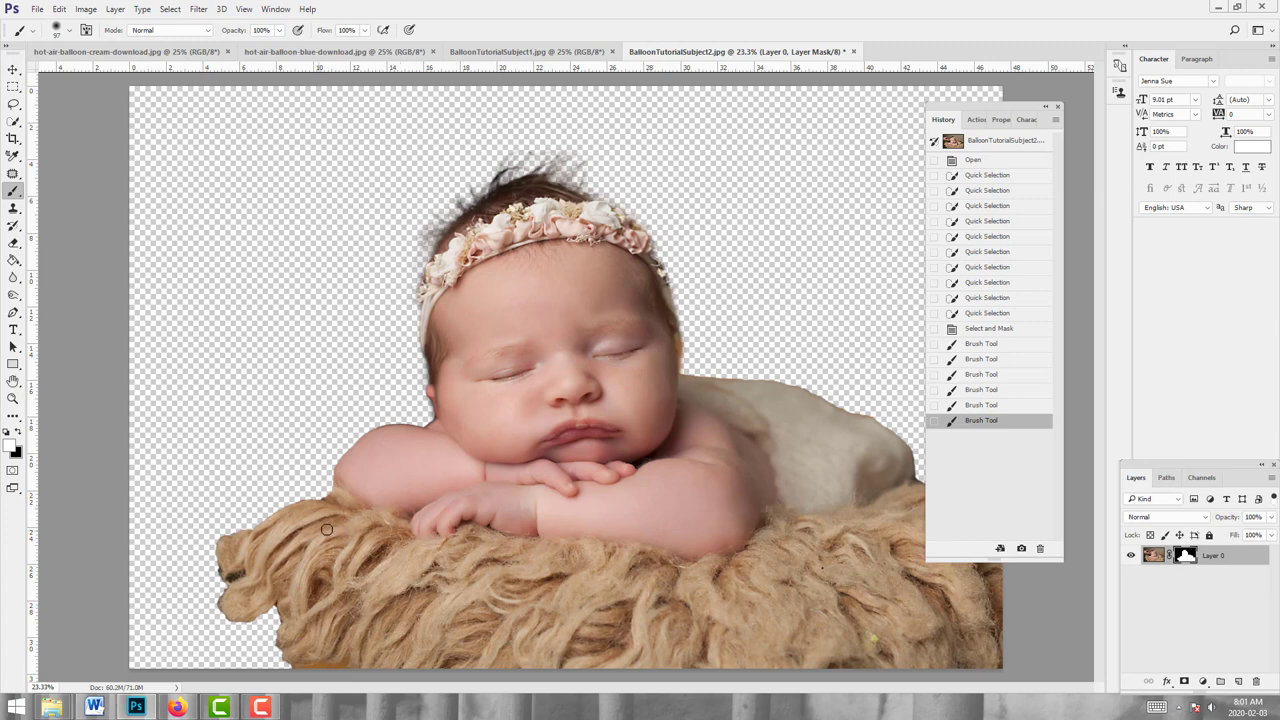
{"action": "mouse_move", "coordinate": [327, 529]}
{"action": "left_mouse_down"}
{"action": "mouse_move", "coordinate": [327, 478]}
{"action": "mouse_move", "coordinate": [290, 482]}
{"action": "mouse_move", "coordinate": [244, 523]}
{"action": "mouse_move", "coordinate": [222, 515]}
{"action": "mouse_move", "coordinate": [285, 455]}
{"action": "mouse_move", "coordinate": [331, 462]}
{"action": "mouse_move", "coordinate": [328, 442]}
{"action": "mouse_move", "coordinate": [272, 474]}
{"action": "mouse_move", "coordinate": [252, 470]}
{"action": "mouse_move", "coordinate": [338, 466]}
{"action": "mouse_move", "coordinate": [387, 421]}
{"action": "mouse_move", "coordinate": [383, 443]}
{"action": "mouse_move", "coordinate": [430, 421]}
{"action": "mouse_move", "coordinate": [428, 392]}
{"action": "mouse_move", "coordinate": [428, 415]}
{"action": "mouse_move", "coordinate": [426, 397]}
{"action": "mouse_move", "coordinate": [418, 412]}
{"action": "mouse_move", "coordinate": [318, 426]}
{"action": "mouse_move", "coordinate": [410, 403]}
{"action": "mouse_move", "coordinate": [340, 430]}
{"action": "mouse_move", "coordinate": [355, 416]}
{"action": "mouse_move", "coordinate": [340, 438]}
{"action": "left_mouse_up"}
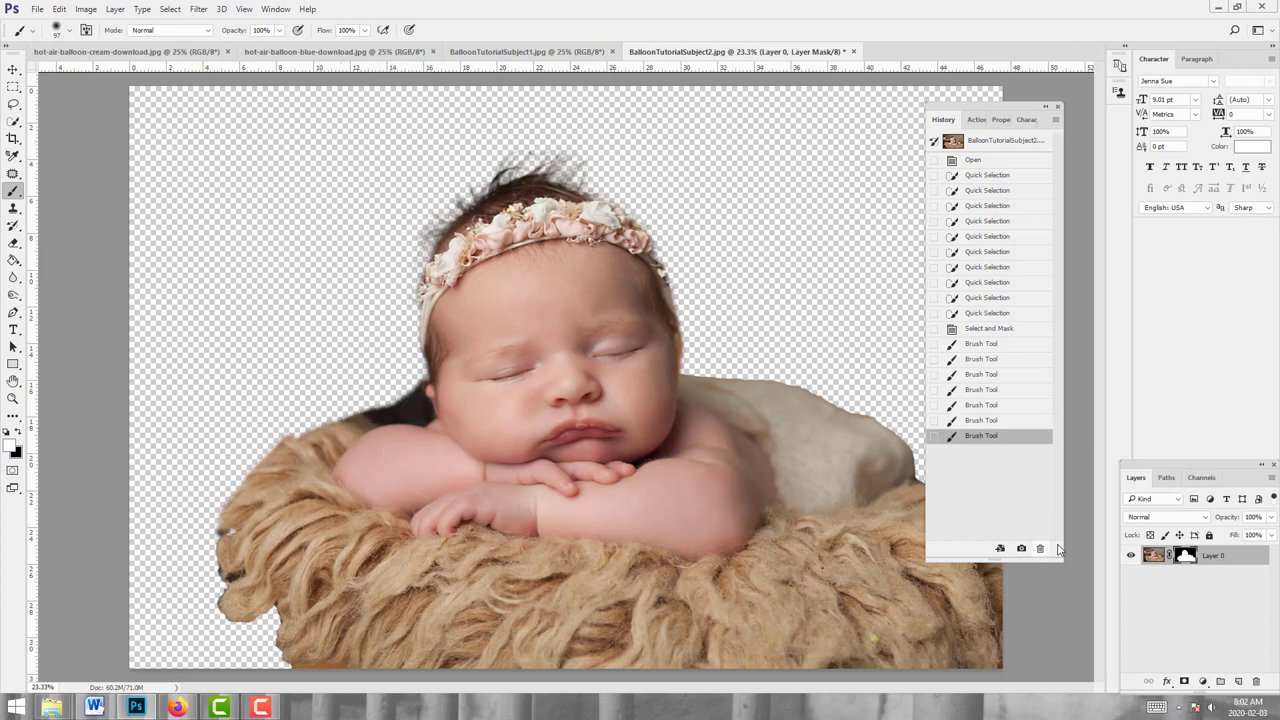
Step: Compare the unmasked original with the first baby photo and cream balloon backdrop, returning to the most recent brush edit
{"action": "left_click", "coordinate": [1000, 142]}
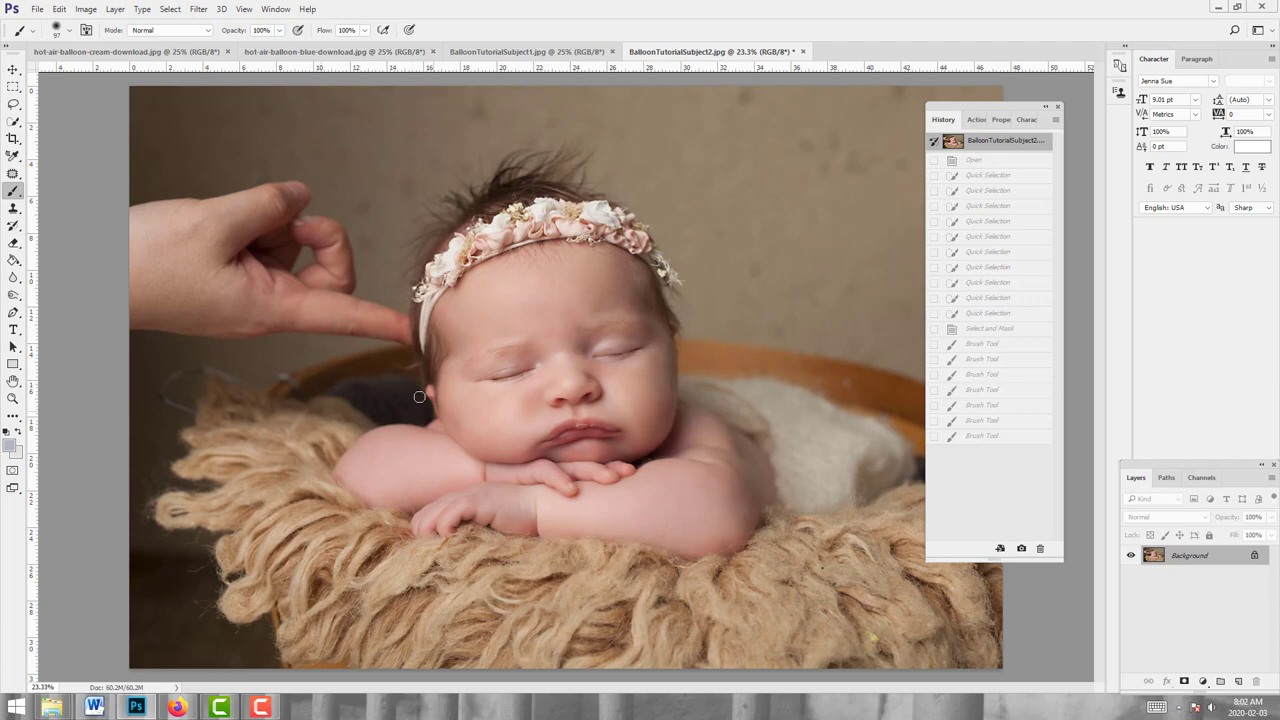
{"action": "left_click", "coordinate": [484, 51]}
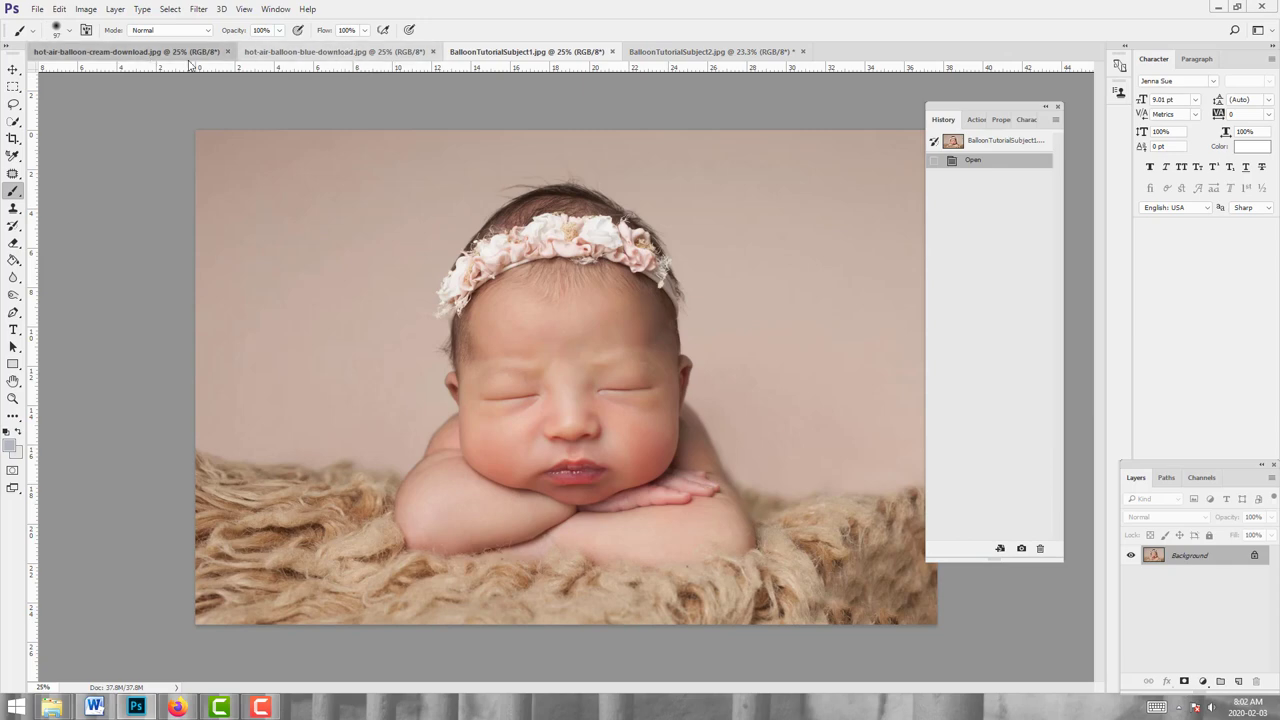
{"action": "left_click", "coordinate": [150, 52]}
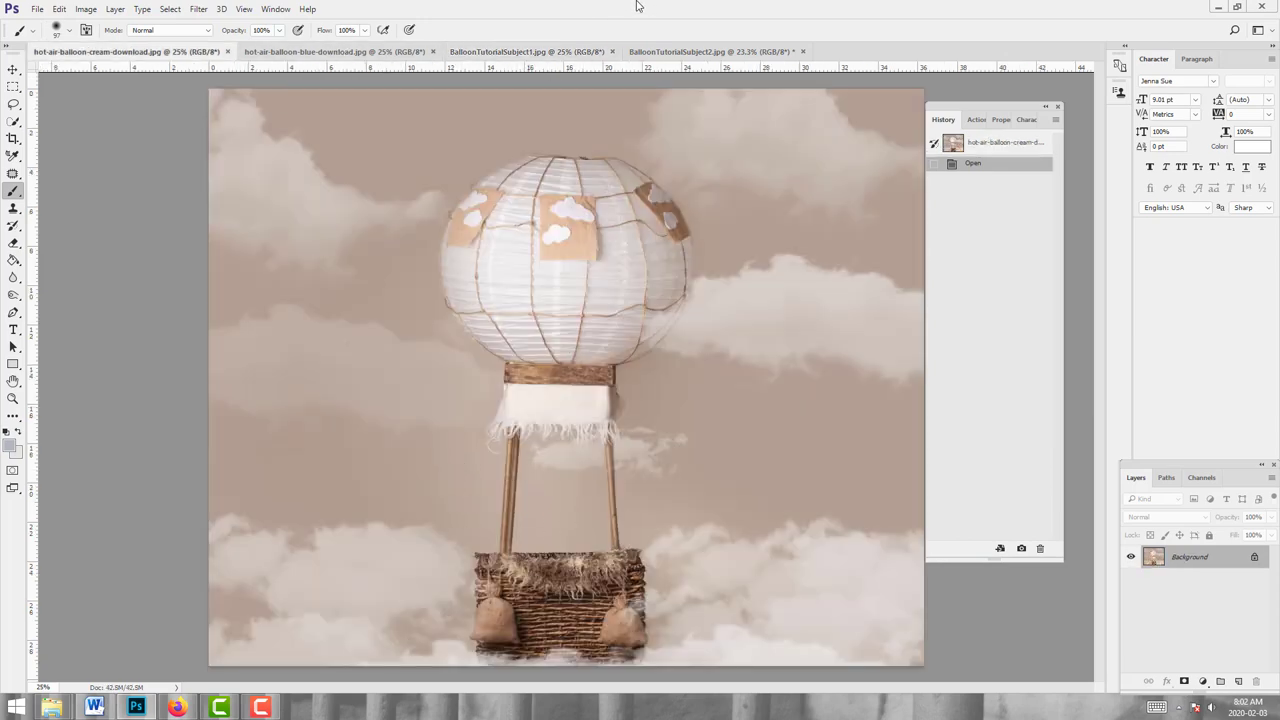
{"action": "left_click", "coordinate": [666, 55]}
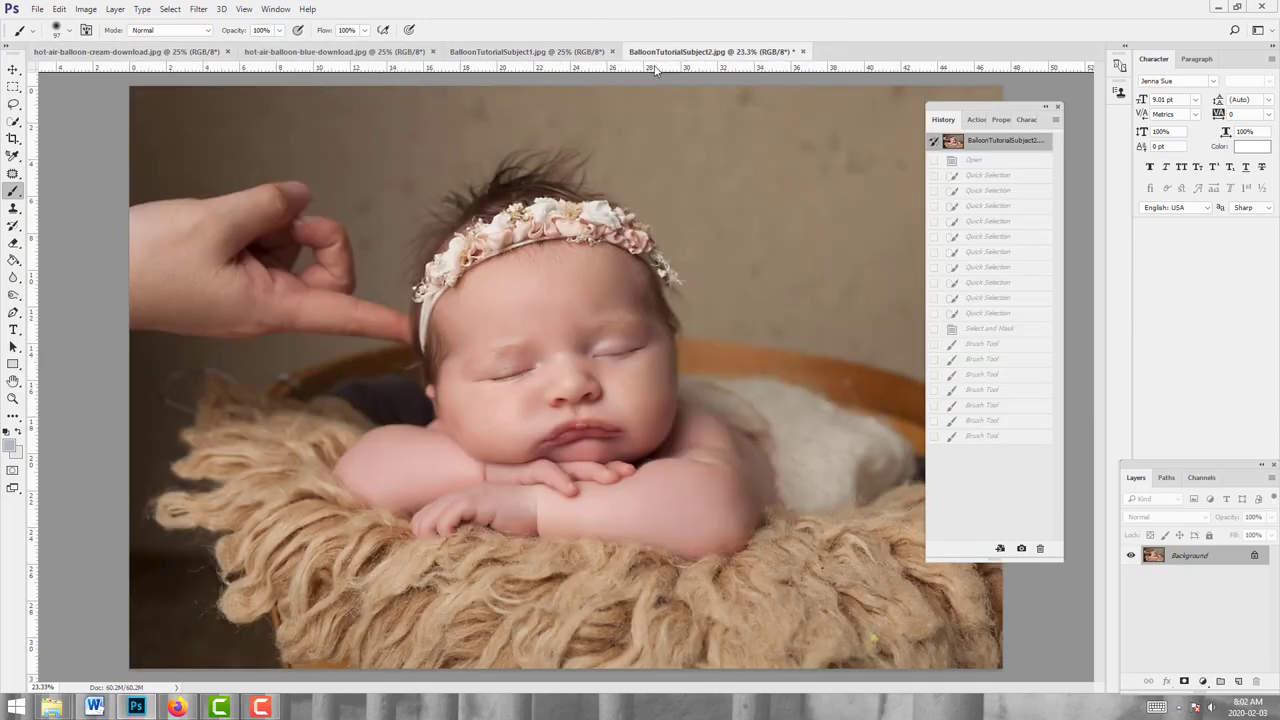
{"action": "left_click", "coordinate": [987, 437]}
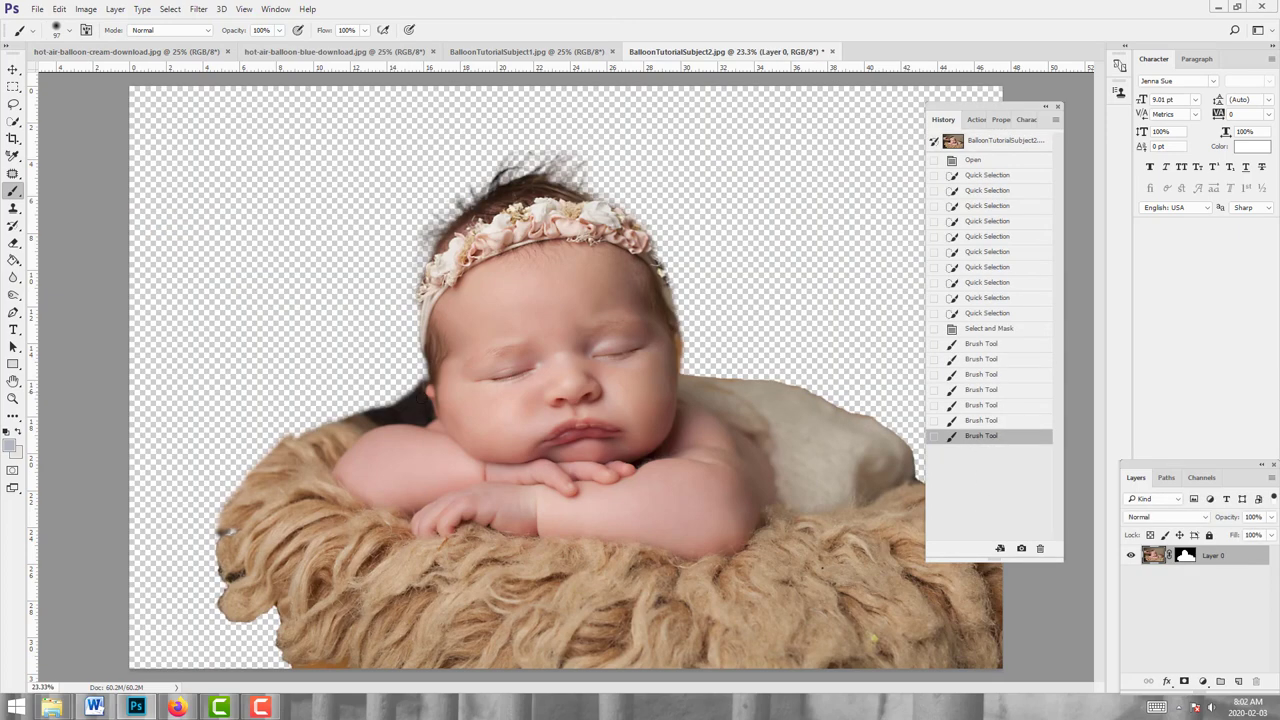
Step: Move the masked baby layer into the cream hot air balloon document and position it over the balloon and basket
{"action": "left_click", "coordinate": [13, 104]}
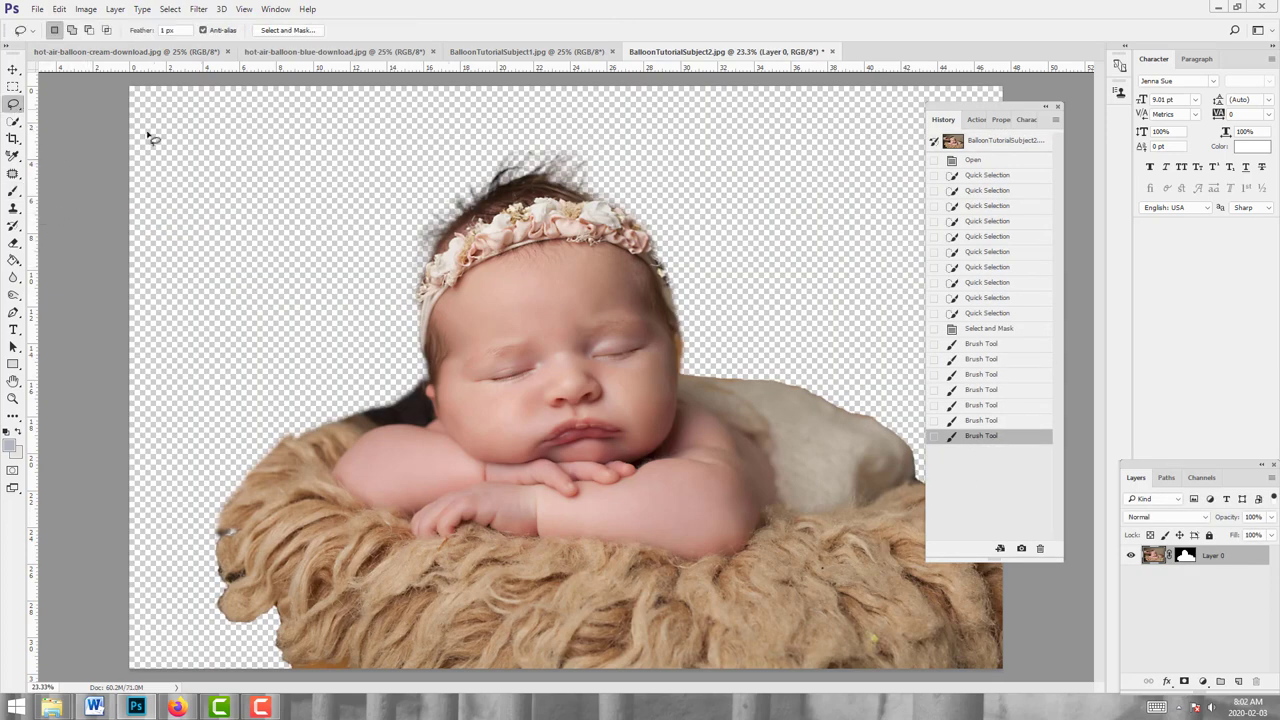
{"action": "left_click", "coordinate": [13, 69]}
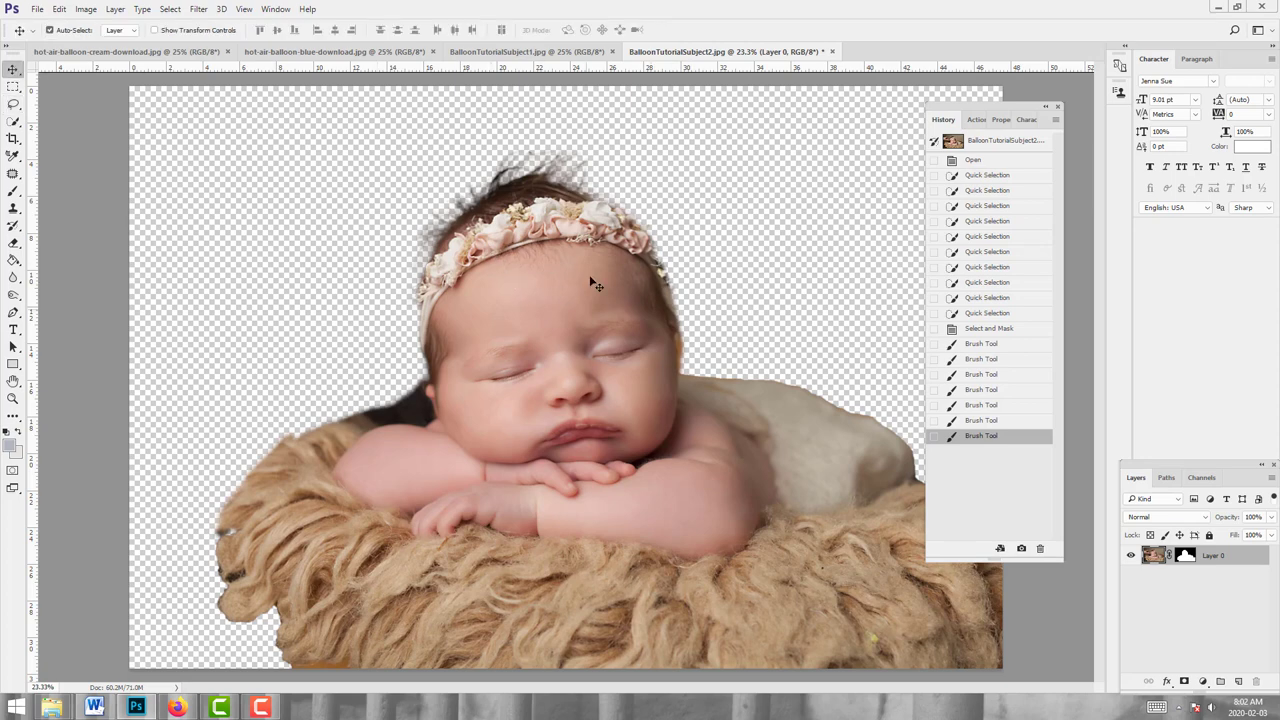
{"action": "left_click_drag", "start_coordinate": [593, 413], "coordinate": [294, 128]}
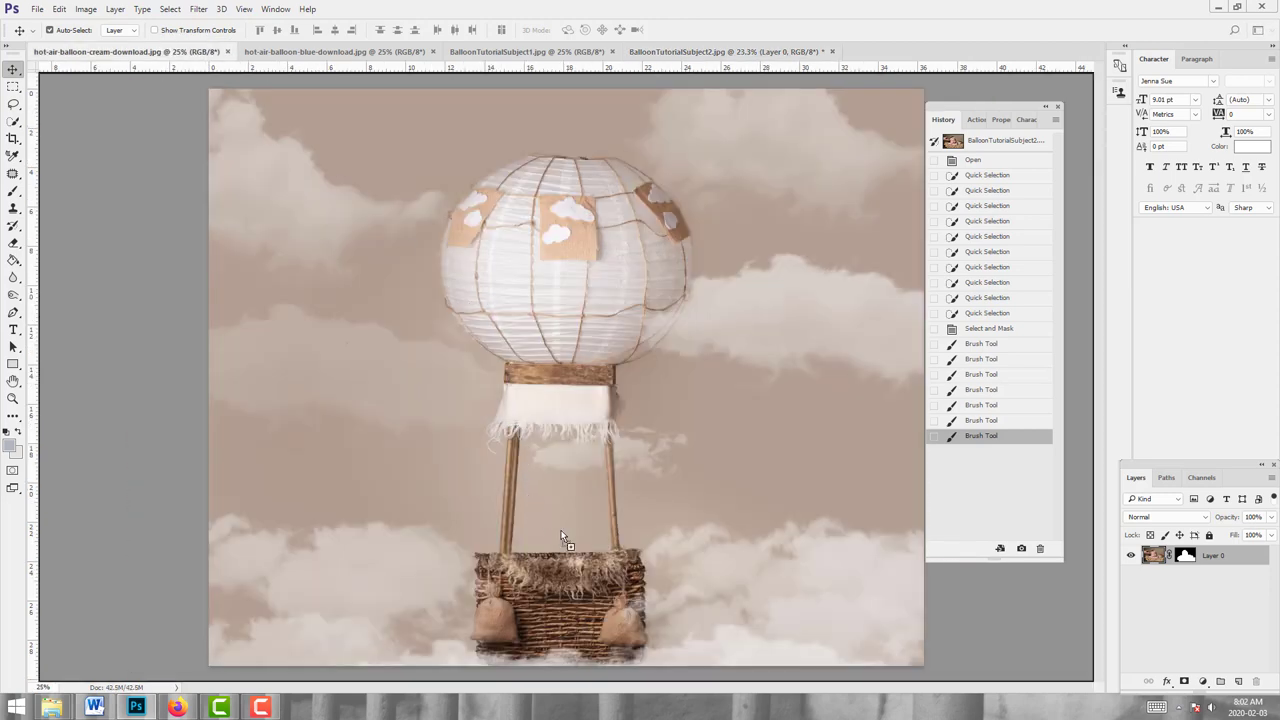
{"action": "left_click_drag", "start_coordinate": [562, 537], "coordinate": [752, 470]}
{"action": "left_click_drag", "start_coordinate": [546, 476], "coordinate": [552, 233]}
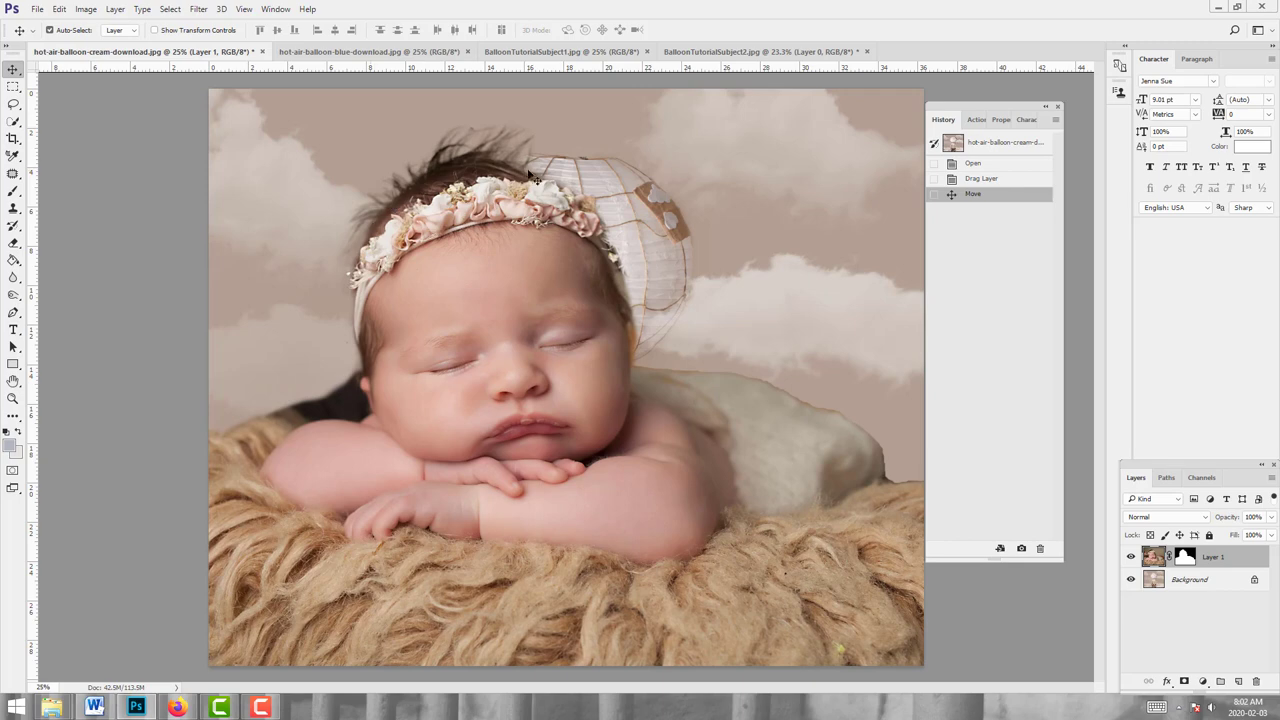
{"action": "left_click_drag", "start_coordinate": [488, 283], "coordinate": [572, 365]}
Step: Scale the baby layer down to about 17.2% with Free Transform and seat it on top of the balloon basket
{"action": "key", "text": "ctrl+t"}
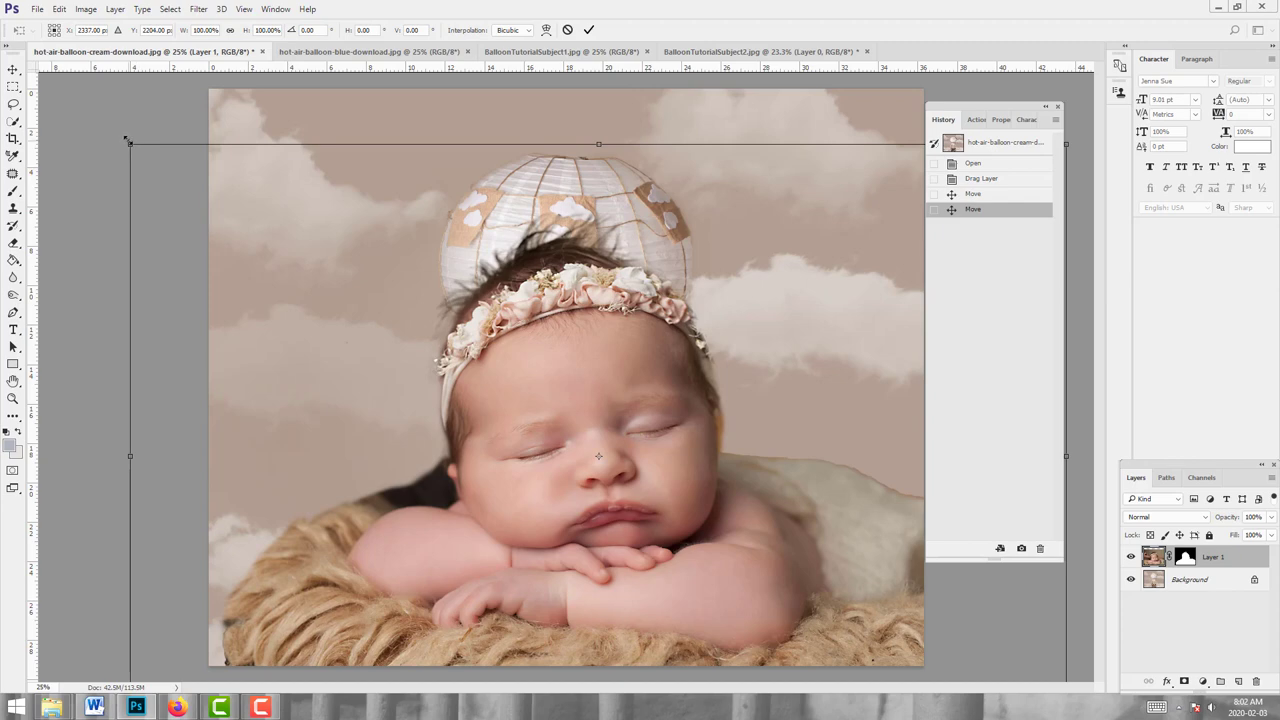
{"action": "left_click_drag", "start_coordinate": [130, 144], "coordinate": [511, 434]}
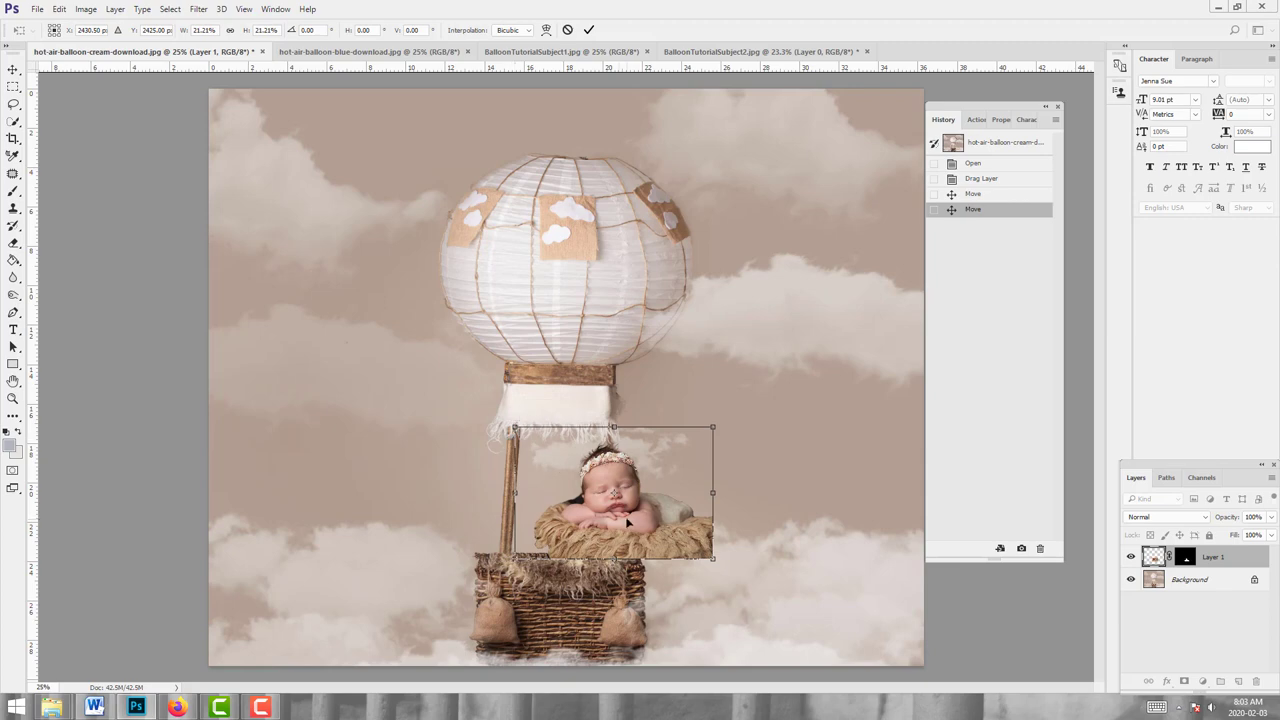
{"action": "left_click_drag", "start_coordinate": [628, 522], "coordinate": [583, 546]}
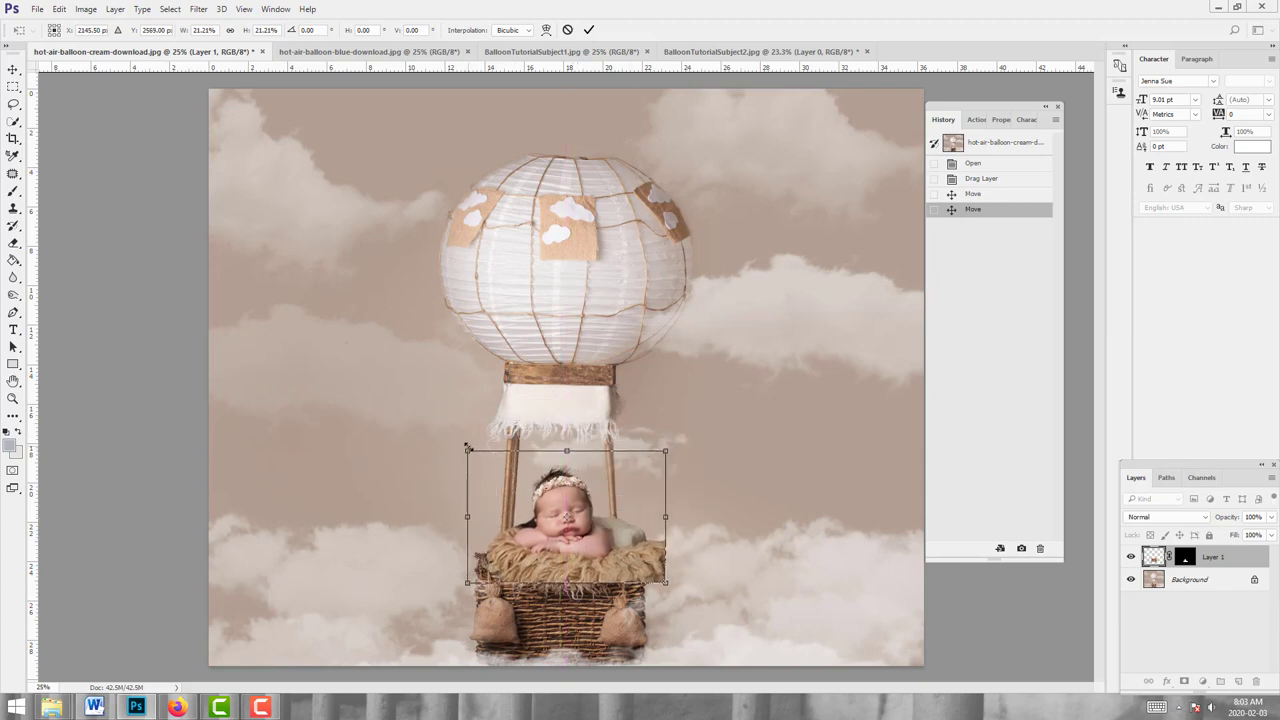
{"action": "left_click_drag", "start_coordinate": [467, 449], "coordinate": [487, 464]}
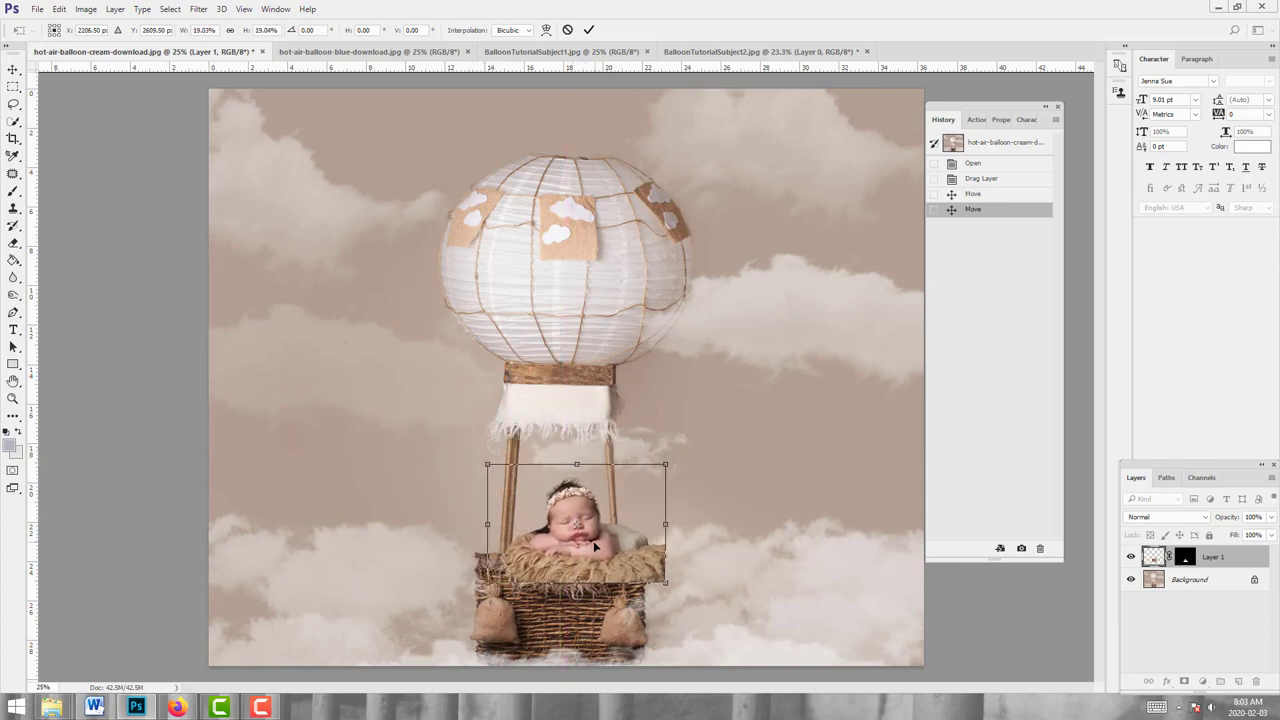
{"action": "left_click_drag", "start_coordinate": [594, 545], "coordinate": [572, 525]}
{"action": "left_click_drag", "start_coordinate": [468, 467], "coordinate": [476, 473]}
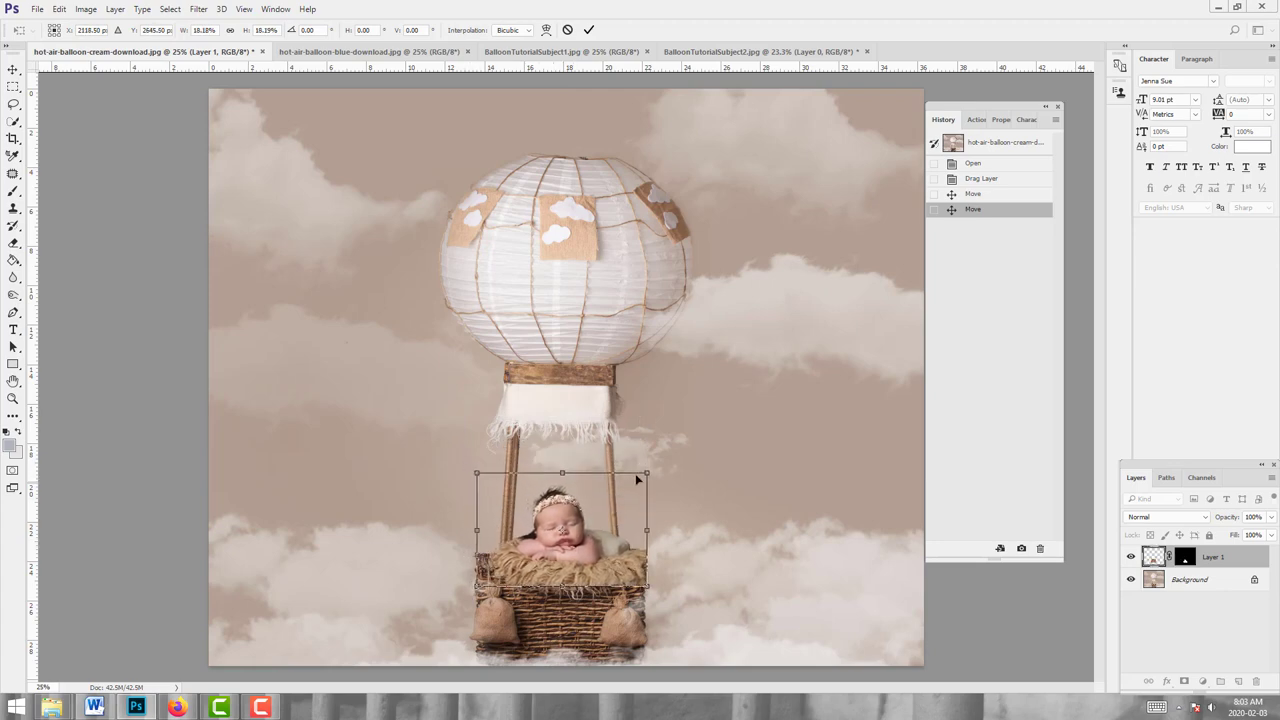
{"action": "left_click_drag", "start_coordinate": [649, 469], "coordinate": [644, 475]}
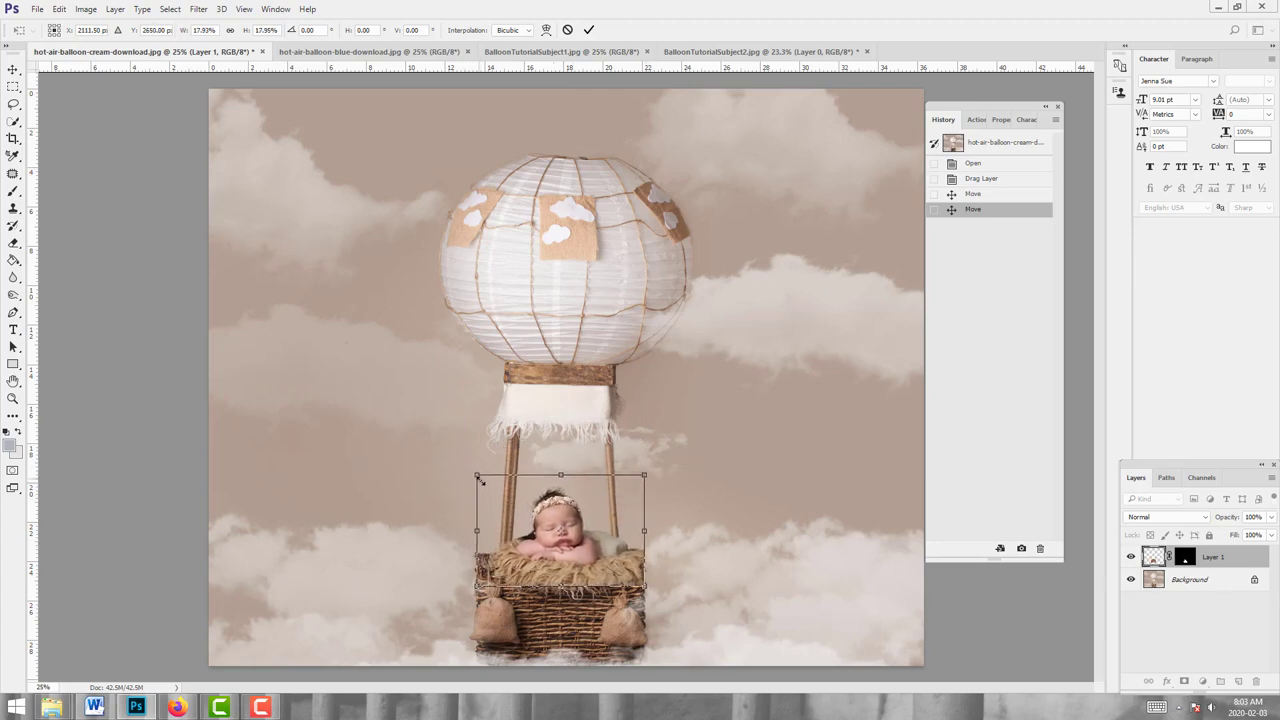
{"action": "left_click_drag", "start_coordinate": [480, 480], "coordinate": [486, 484]}
{"action": "mouse_move", "coordinate": [575, 556]}
{"action": "left_mouse_down"}
{"action": "mouse_move", "coordinate": [572, 528]}
{"action": "mouse_move", "coordinate": [566, 538]}
{"action": "mouse_move", "coordinate": [579, 534]}
{"action": "left_mouse_up"}
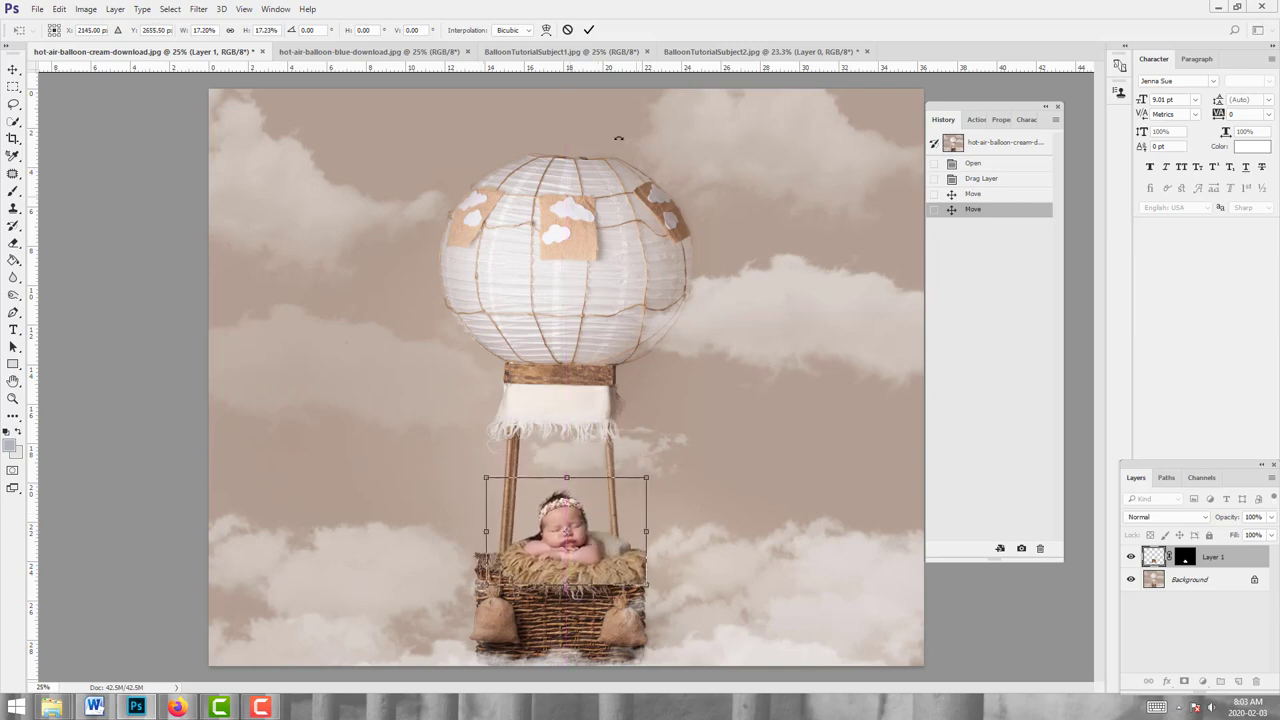
{"action": "left_click", "coordinate": [589, 29]}
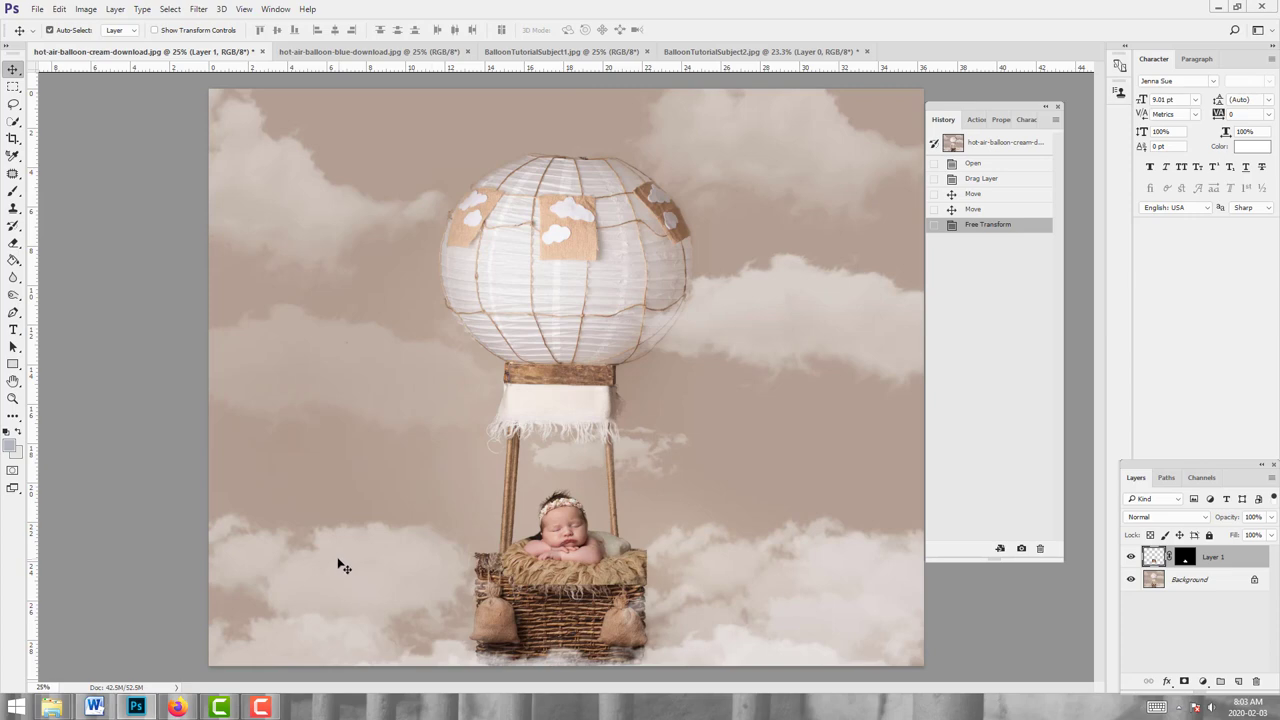
Step: Lower Layer 1's opacity to 67% and align the baby's blanket with the basket rim
{"action": "key", "text": "z"}
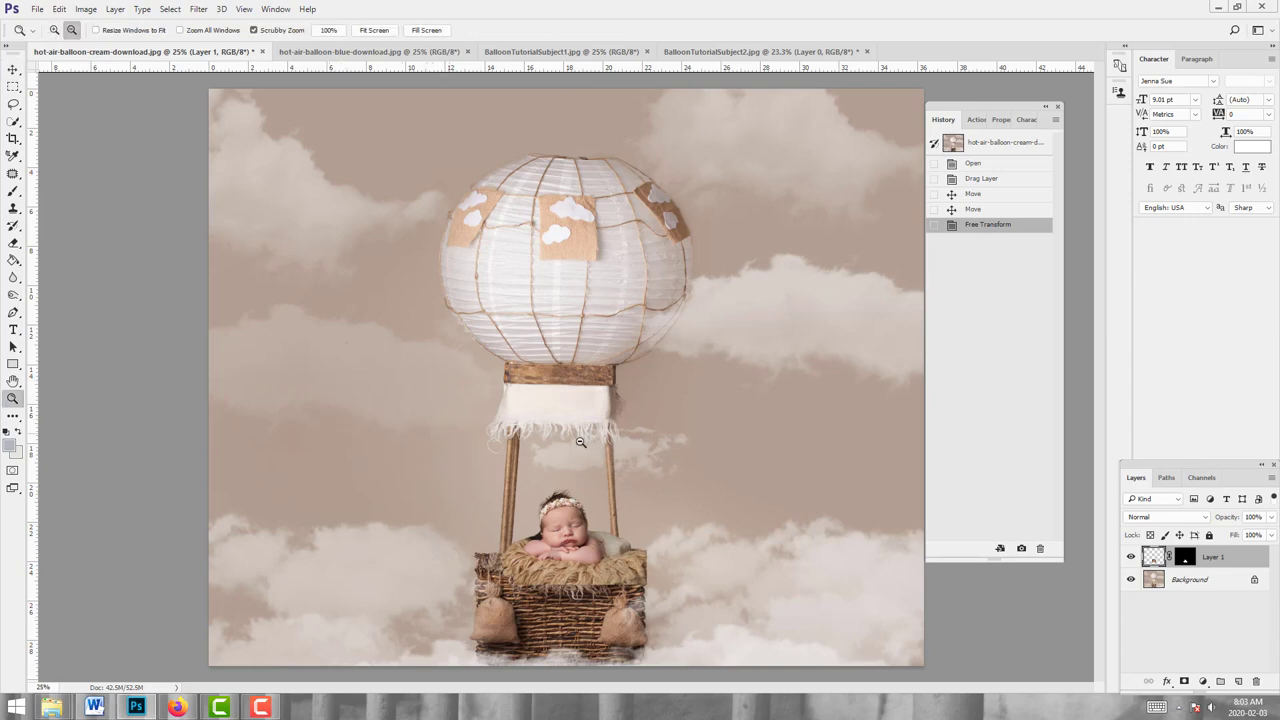
{"action": "left_click_drag", "start_coordinate": [522, 428], "coordinate": [597, 418]}
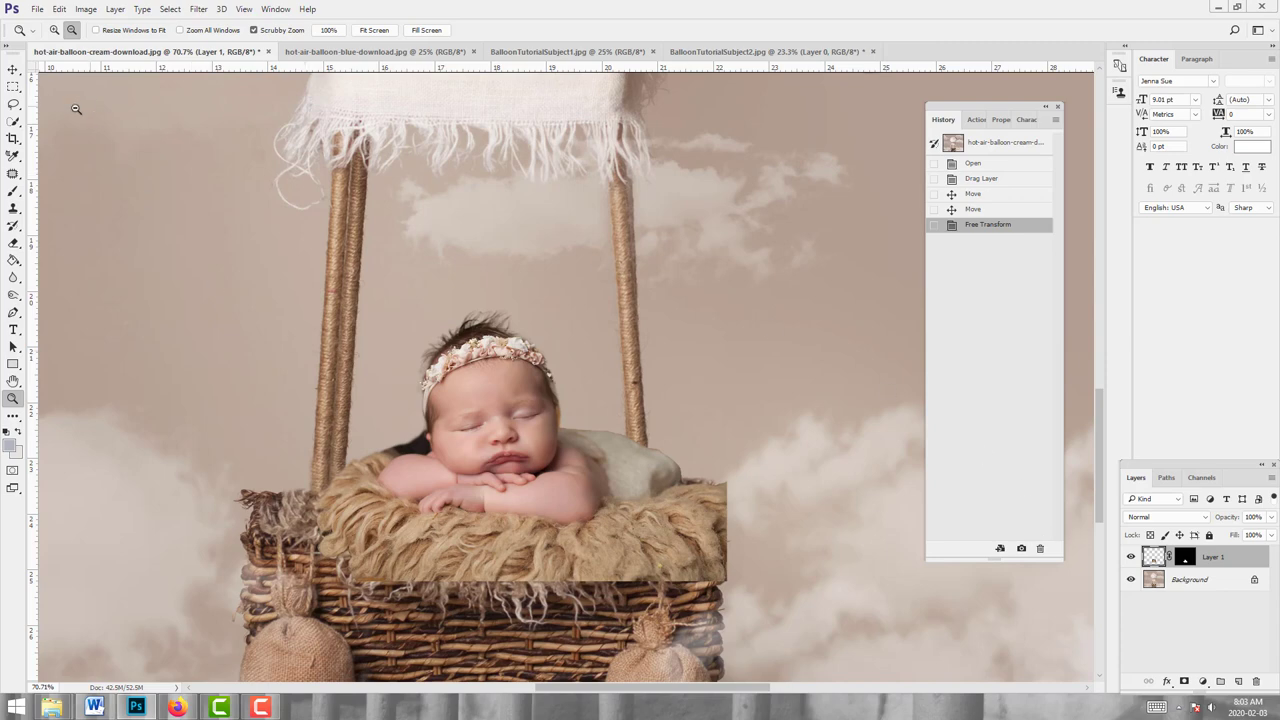
{"action": "left_click", "coordinate": [13, 69]}
{"action": "left_click_drag", "start_coordinate": [458, 488], "coordinate": [409, 467]}
{"action": "left_click", "coordinate": [1270, 518]}
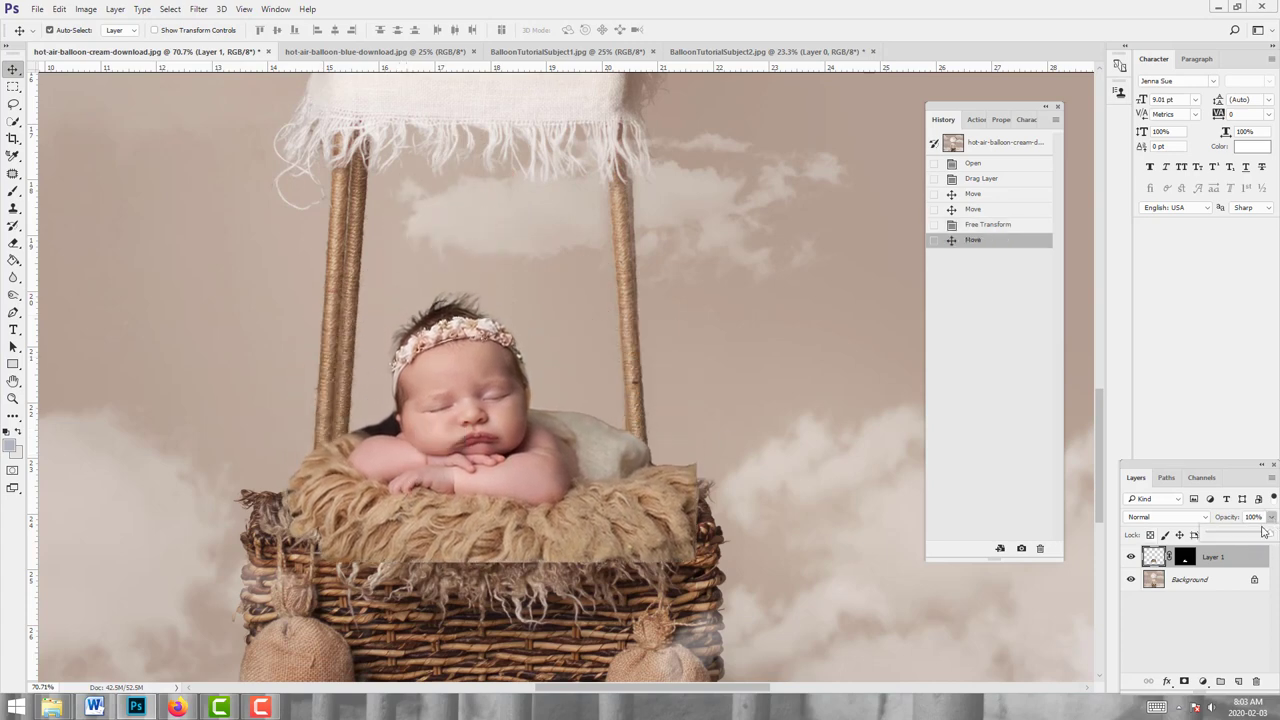
{"action": "left_click_drag", "start_coordinate": [1261, 537], "coordinate": [1257, 541]}
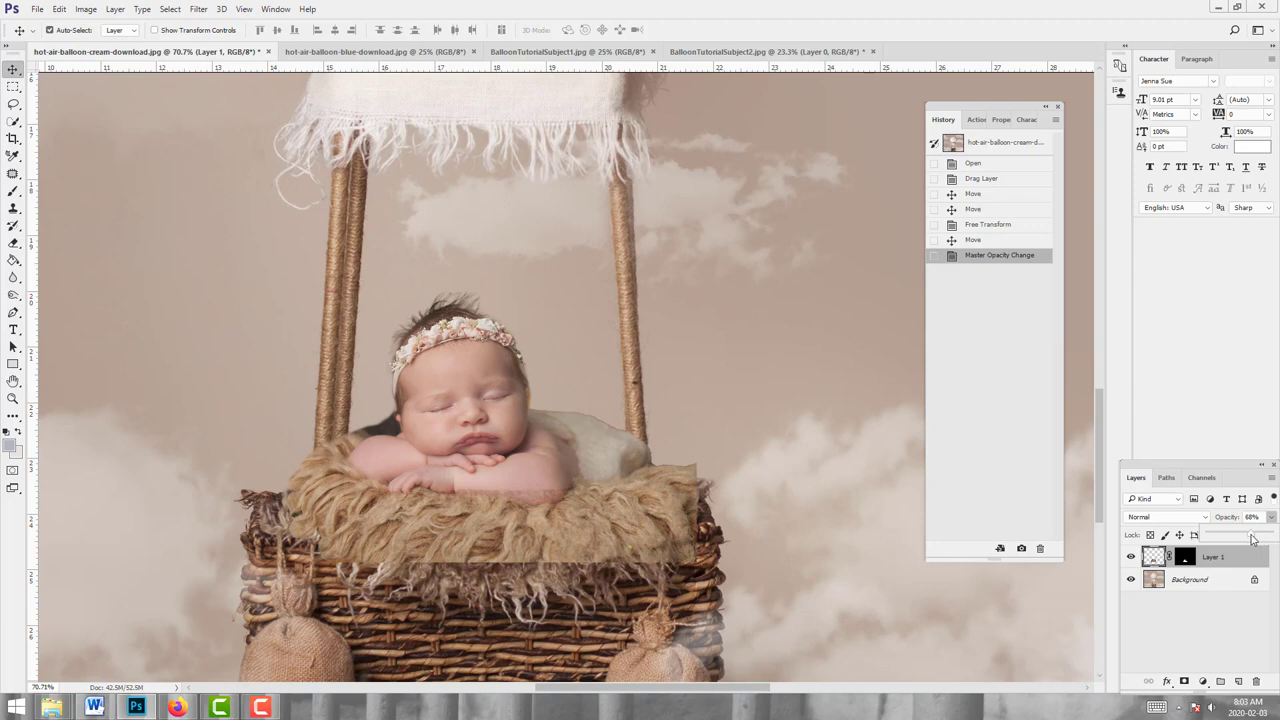
{"action": "left_click_drag", "start_coordinate": [1251, 540], "coordinate": [1247, 542]}
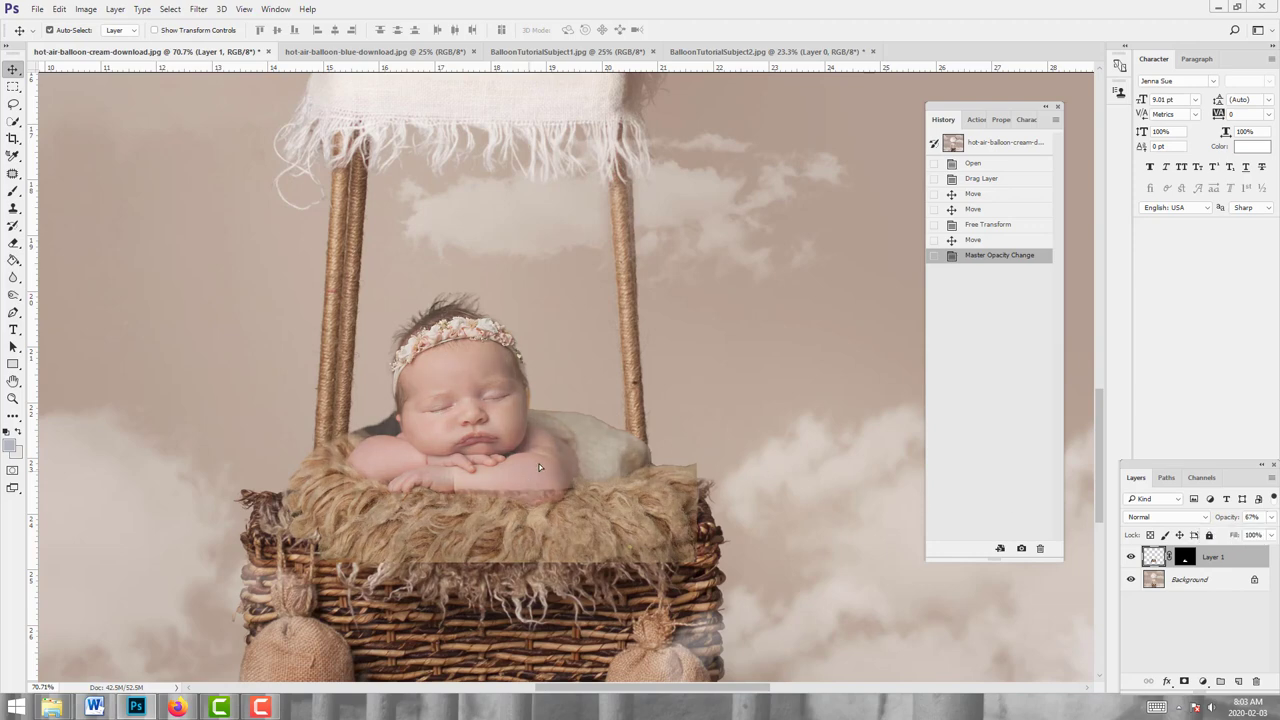
{"action": "left_click_drag", "start_coordinate": [522, 476], "coordinate": [547, 486]}
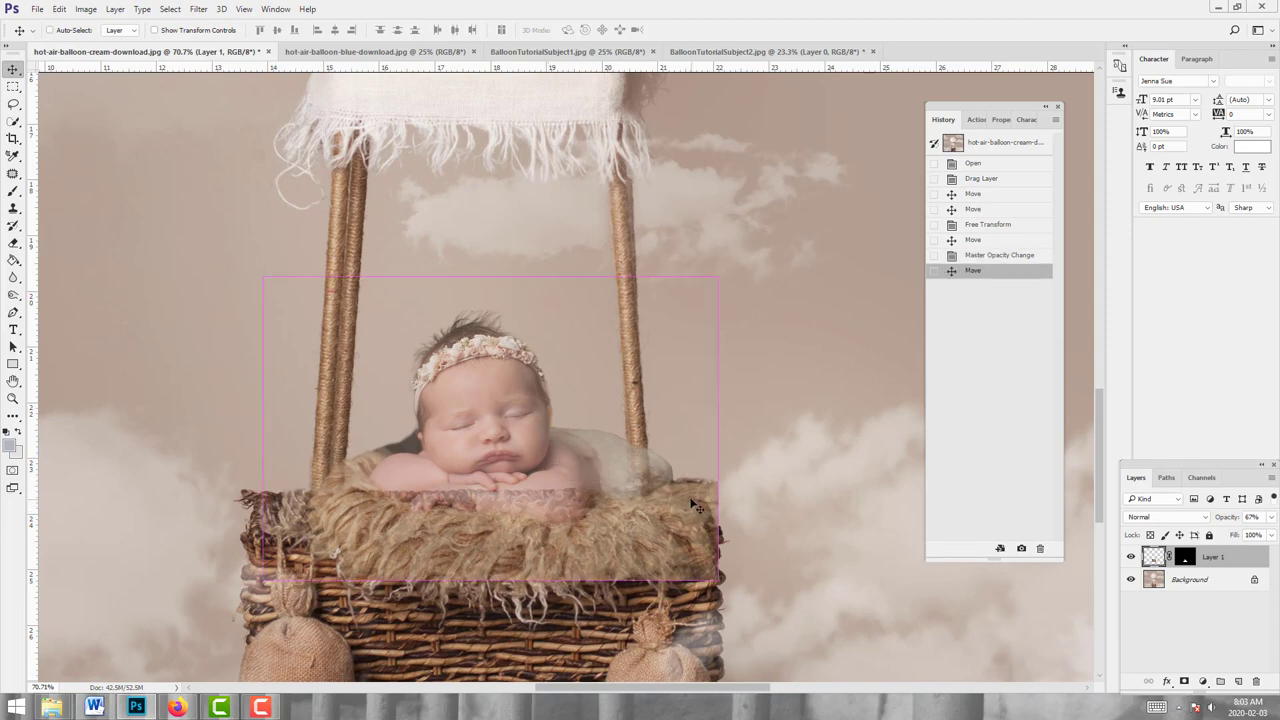
Step: Rotate the baby layer to -2.70° to follow the basket and restore its opacity to 100%
{"action": "key", "text": "ctrl+t"}
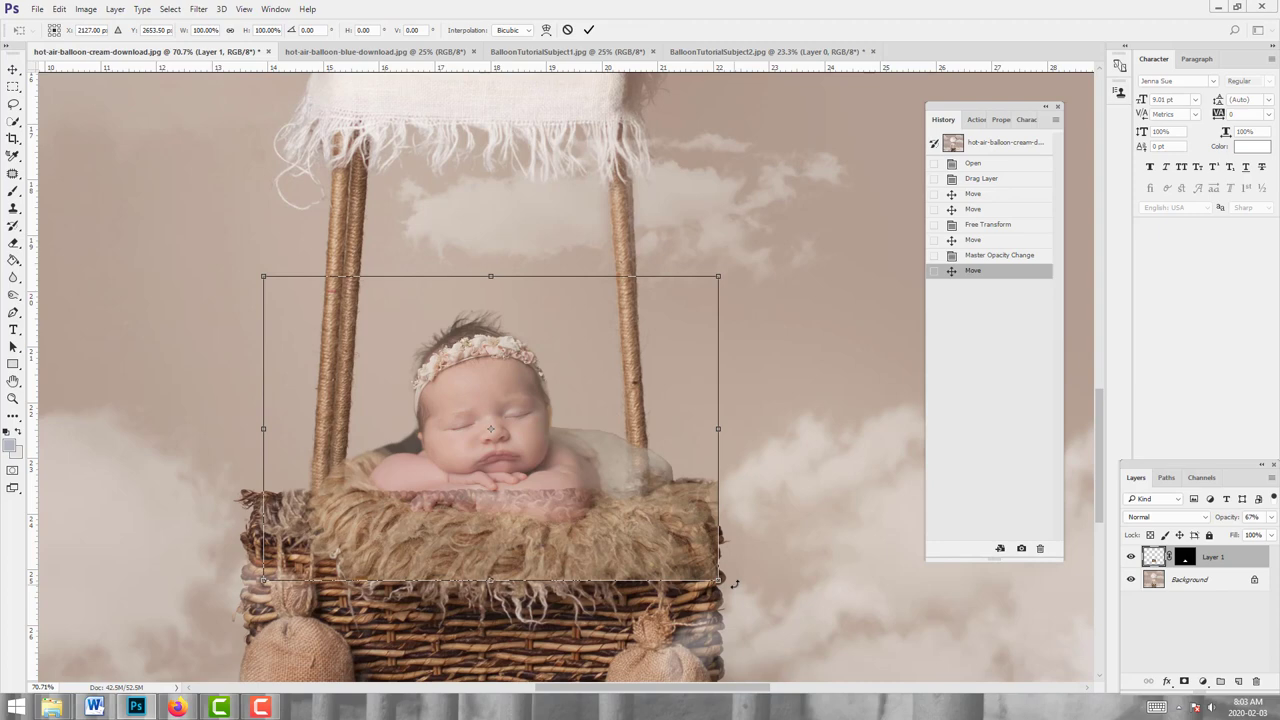
{"action": "left_click_drag", "start_coordinate": [734, 583], "coordinate": [731, 561]}
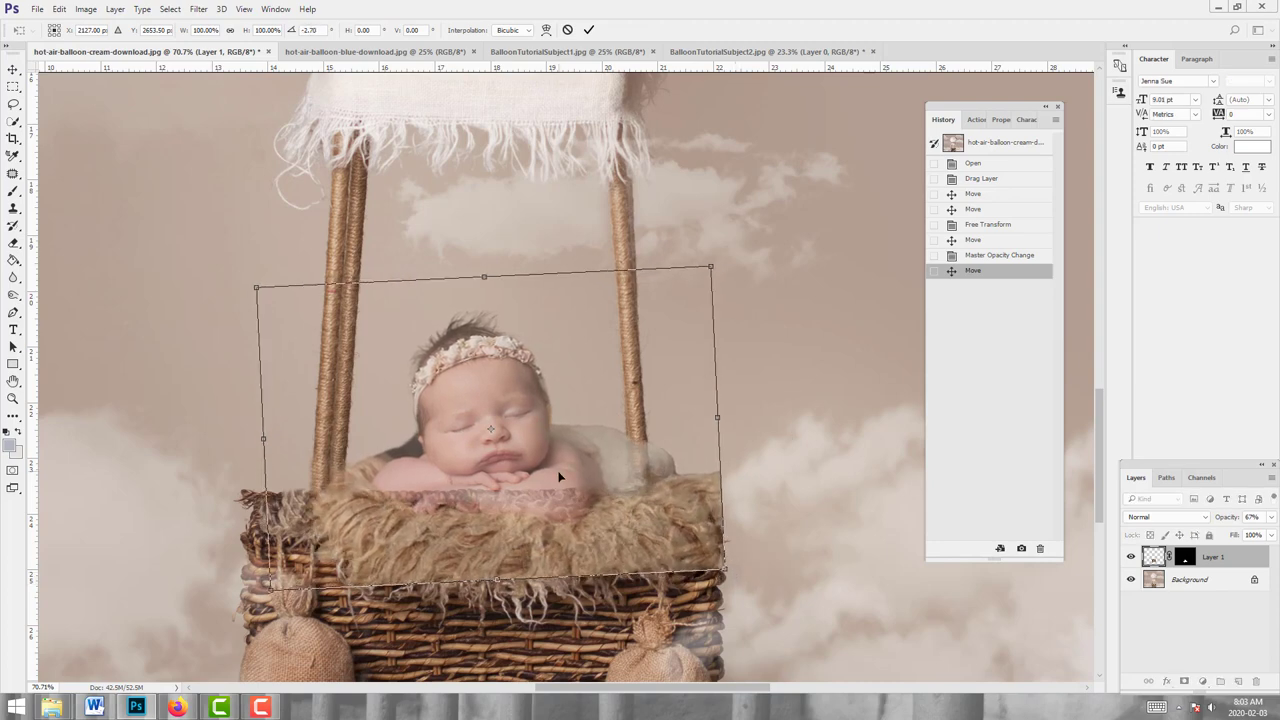
{"action": "left_click", "coordinate": [588, 29]}
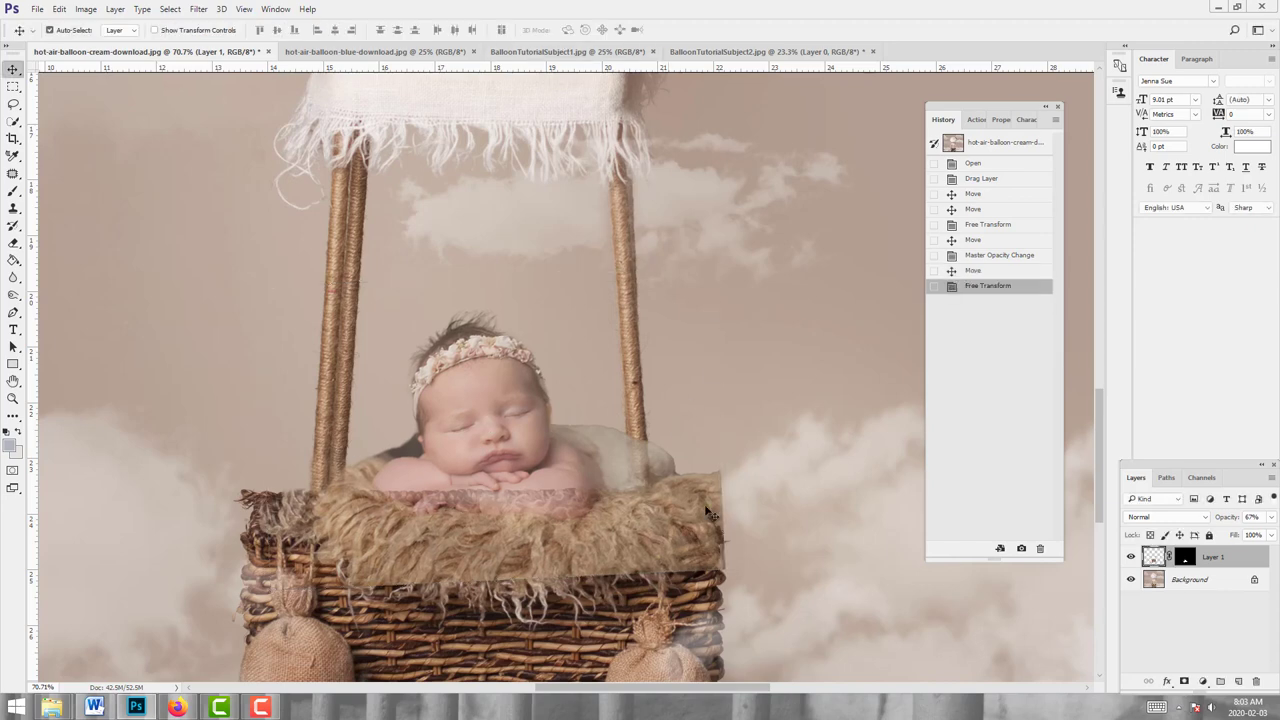
{"action": "left_click", "coordinate": [1271, 518]}
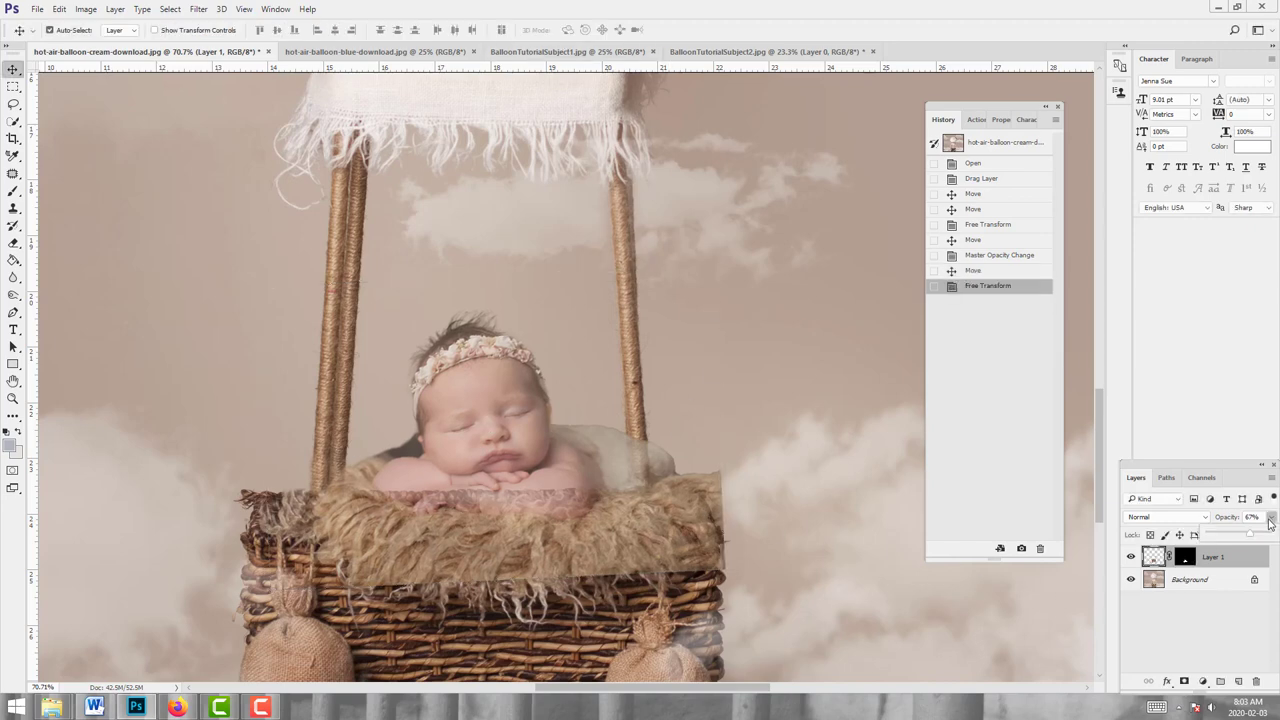
{"action": "left_click_drag", "start_coordinate": [1251, 537], "coordinate": [1270, 536]}
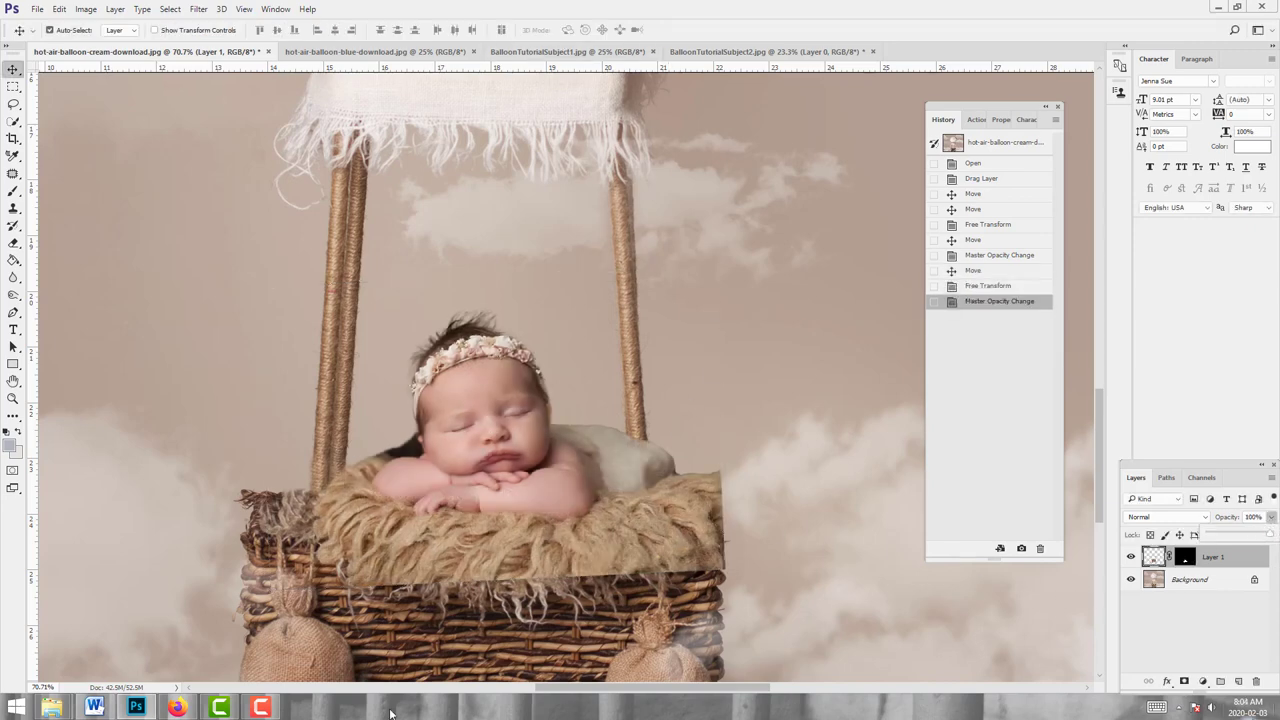
{"action": "left_click_drag", "start_coordinate": [478, 400], "coordinate": [475, 392]}
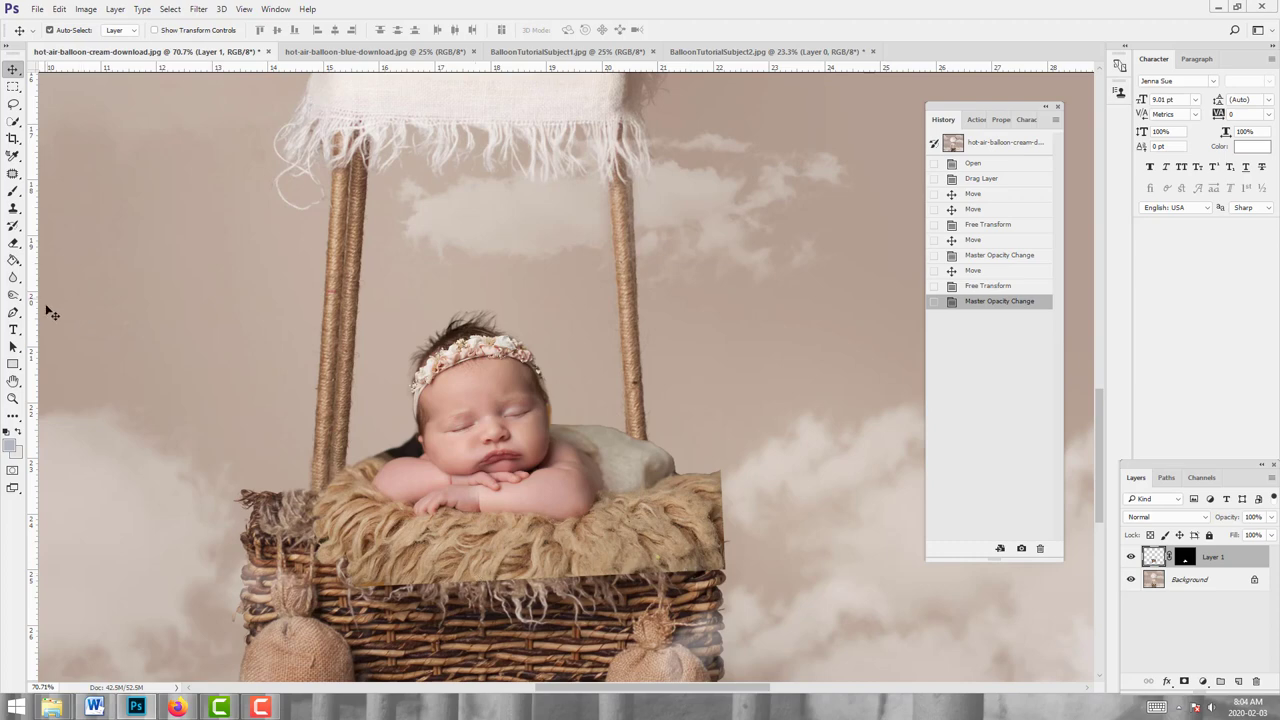
Step: Paint black on Layer 1's mask with the Brush at 59% opacity and 60% flow to blend the blanket's left edge into the basket
{"action": "left_click", "coordinate": [1185, 558]}
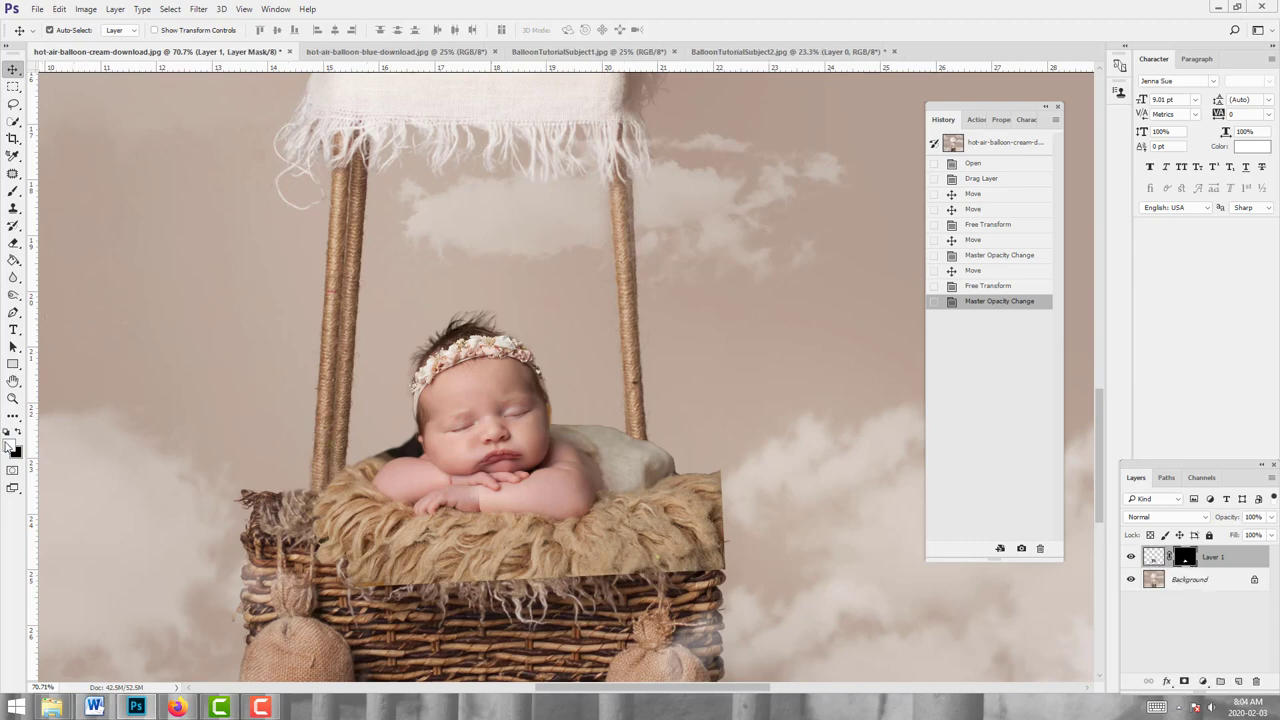
{"action": "key", "text": "x"}
{"action": "left_click", "coordinate": [13, 191]}
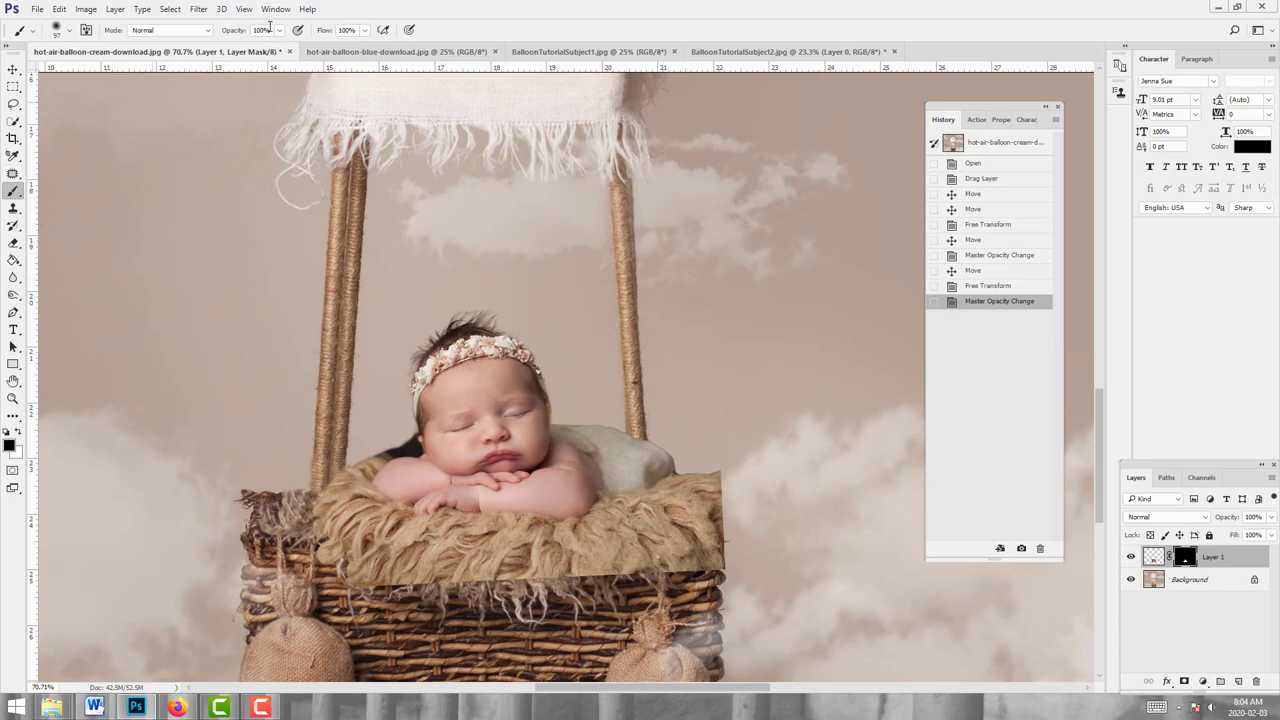
{"action": "left_click_drag", "start_coordinate": [280, 30], "coordinate": [259, 55]}
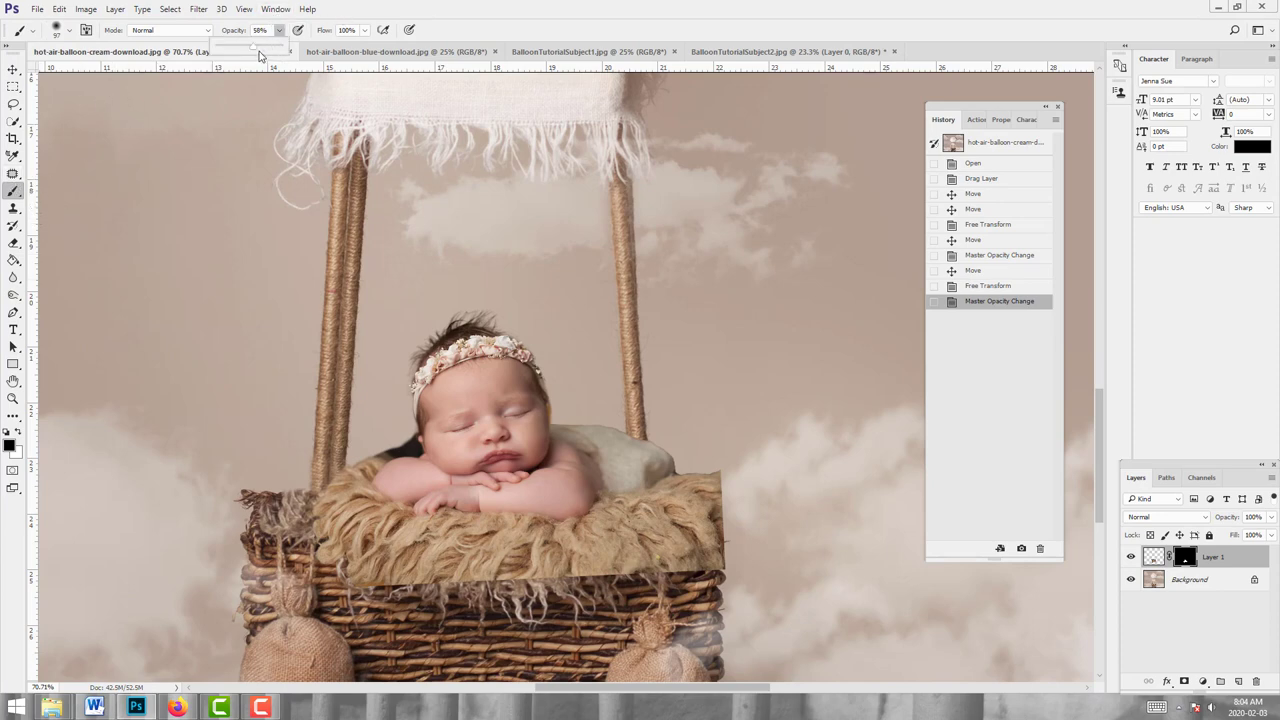
{"action": "left_click", "coordinate": [366, 33]}
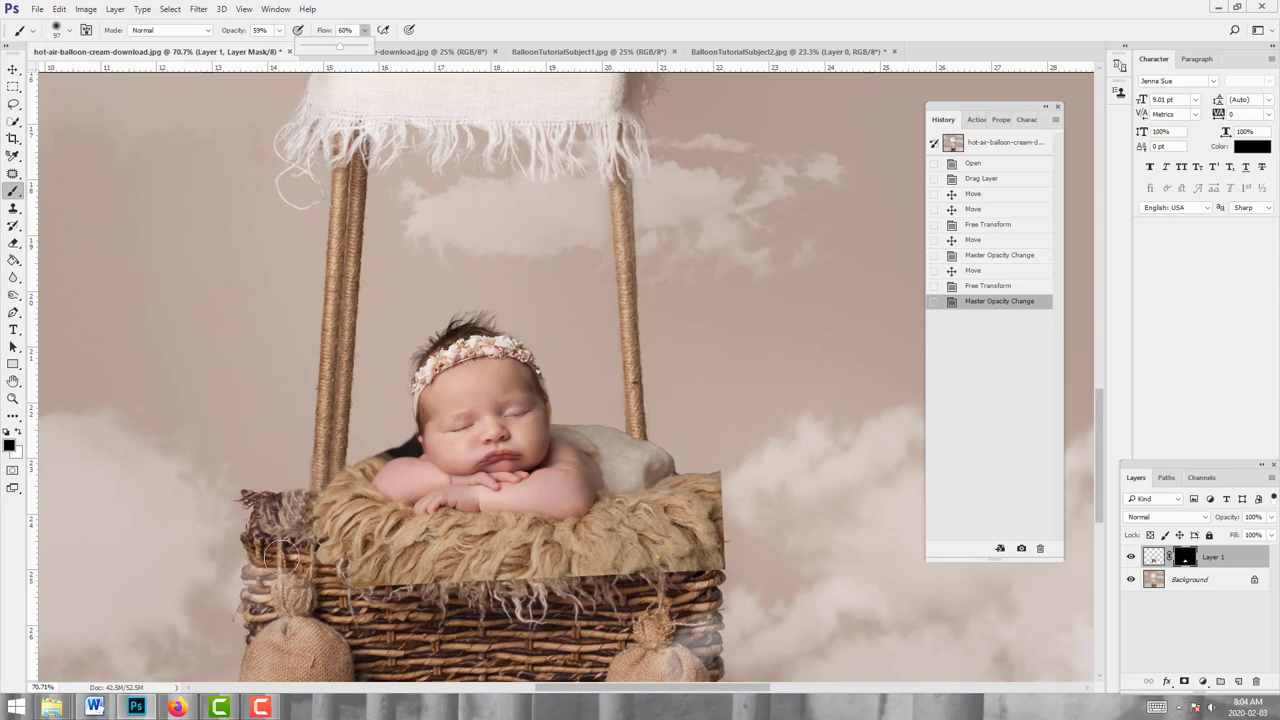
{"action": "left_click_drag", "start_coordinate": [298, 520], "coordinate": [318, 497]}
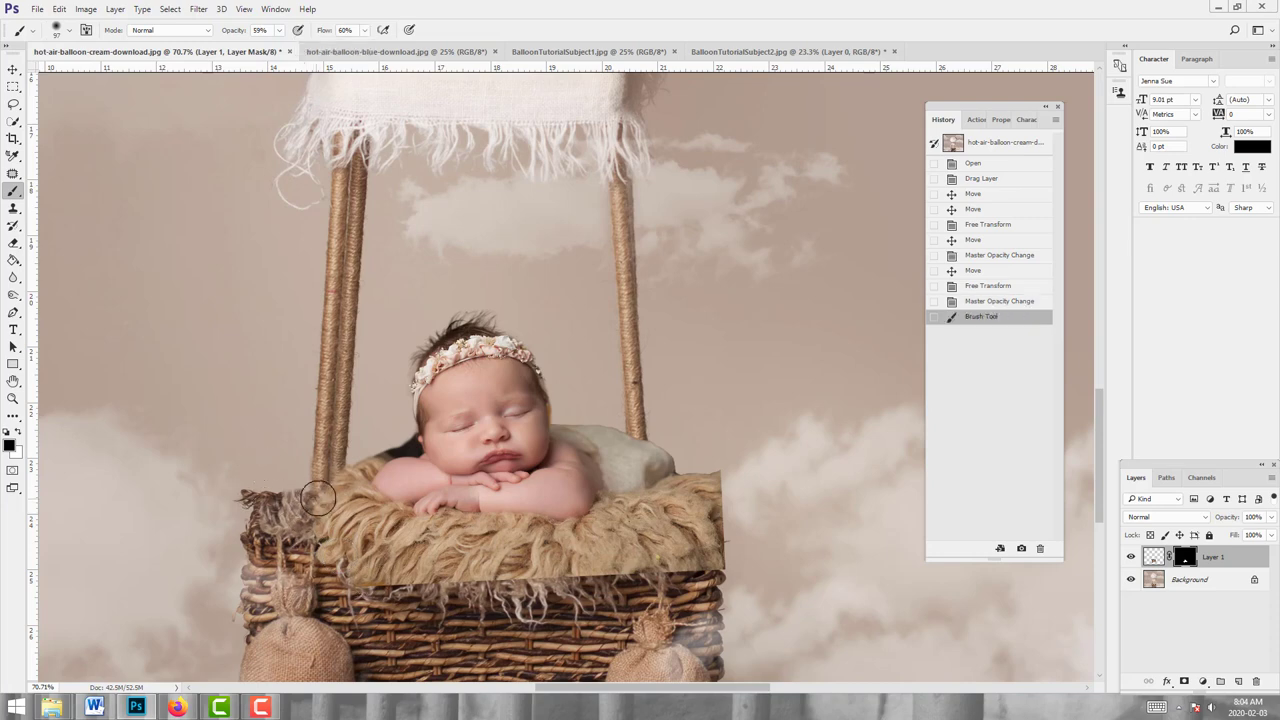
{"action": "left_click", "coordinate": [318, 497]}
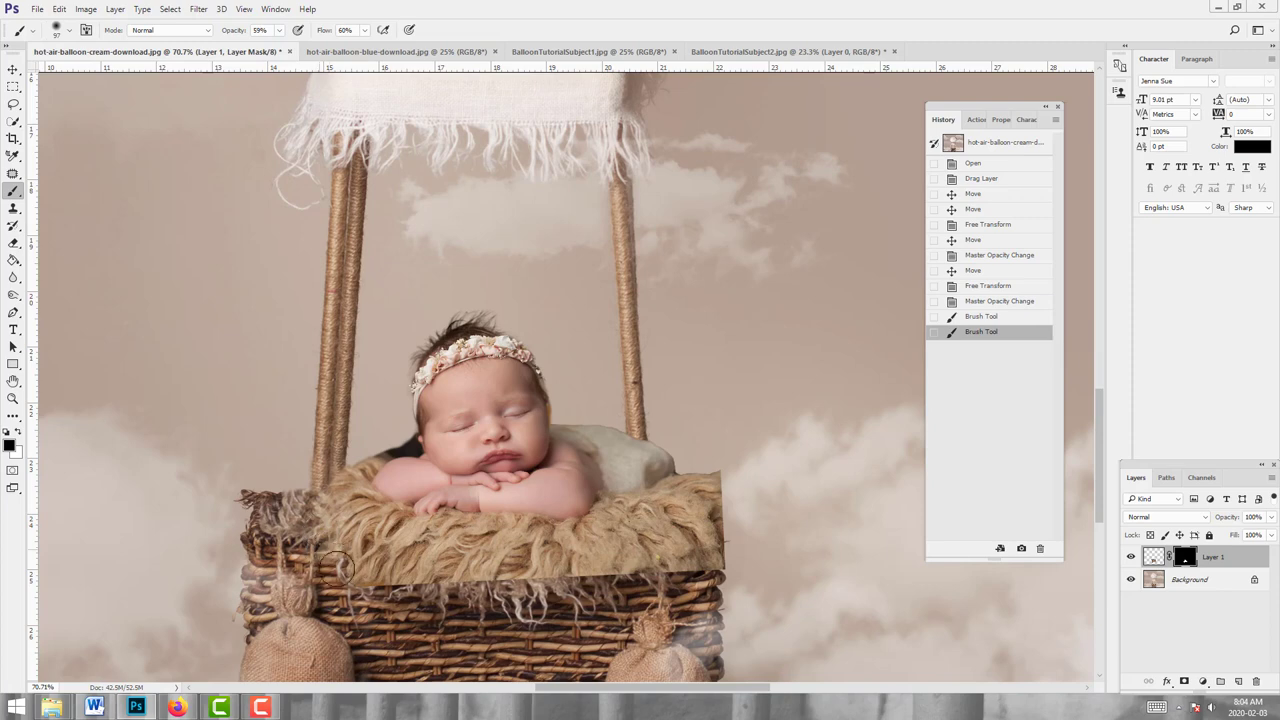
{"action": "left_click", "coordinate": [398, 590]}
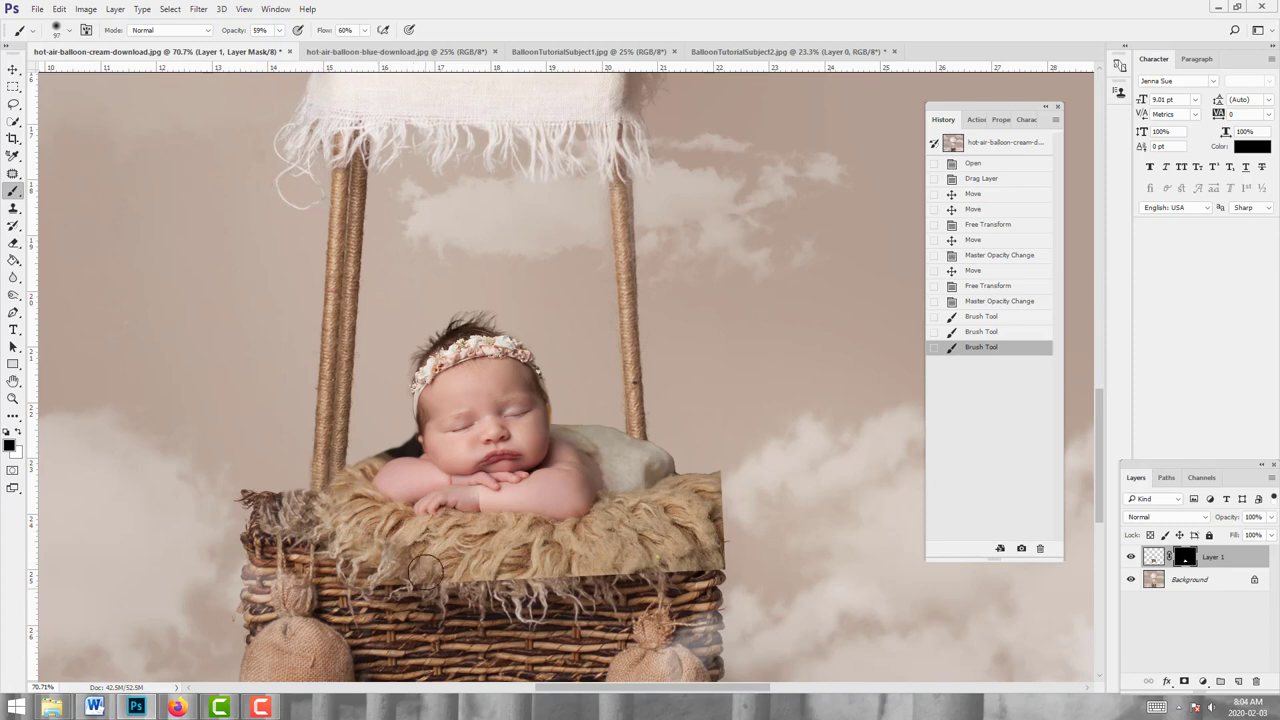
Step: Paint black on the mask along the blanket's front and right edges to blend them into the basket's fringe and rim
{"action": "left_click_drag", "start_coordinate": [502, 570], "coordinate": [568, 576]}
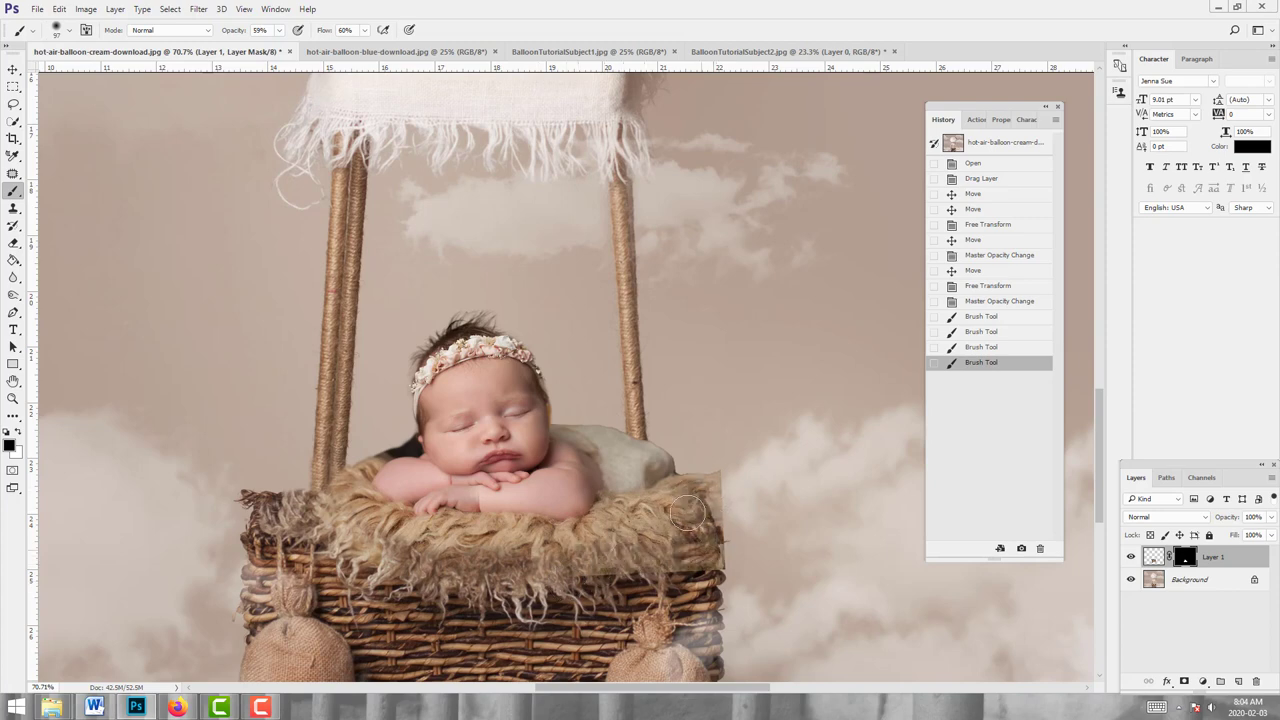
{"action": "left_click_drag", "start_coordinate": [733, 443], "coordinate": [725, 455]}
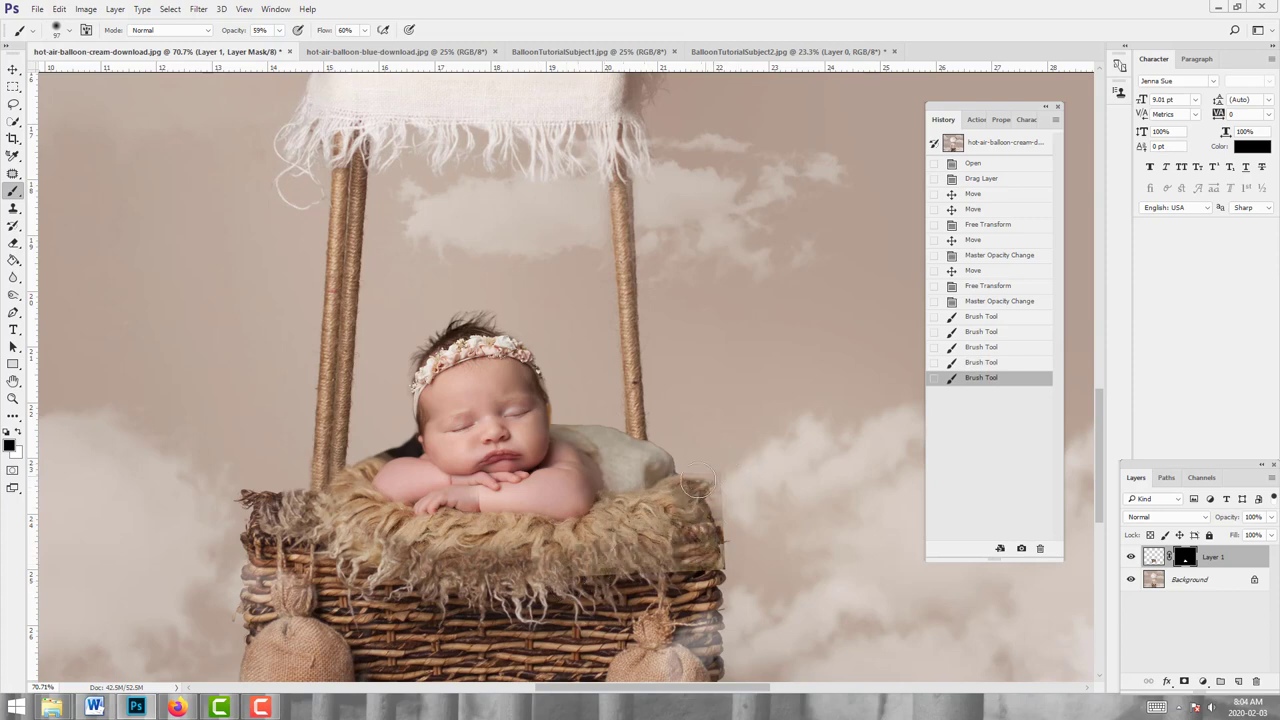
{"action": "left_click_drag", "start_coordinate": [645, 405], "coordinate": [685, 449]}
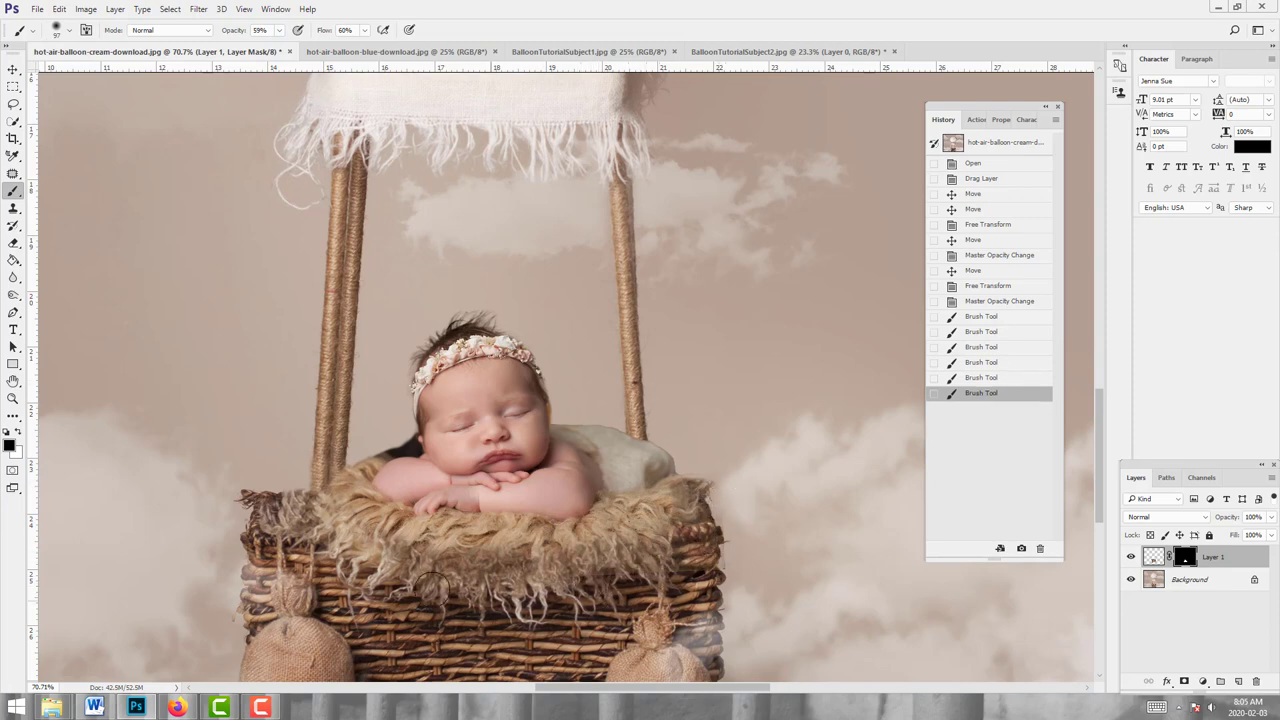
{"action": "mouse_move", "coordinate": [360, 570]}
{"action": "left_mouse_down"}
{"action": "mouse_move", "coordinate": [337, 556]}
{"action": "mouse_move", "coordinate": [390, 570]}
{"action": "mouse_move", "coordinate": [377, 591]}
{"action": "mouse_move", "coordinate": [440, 590]}
{"action": "left_mouse_up"}
Step: Shrink the brush to 50 px and paint black on Layer 1's mask over the blanket's left part, from the rope post to below the baby's hands
{"action": "key", "text": "bracketleft"}
{"action": "key", "text": "bracketleft"}
{"action": "key", "text": "bracketleft"}
{"action": "key", "text": "bracketleft"}
{"action": "key", "text": "bracketleft"}
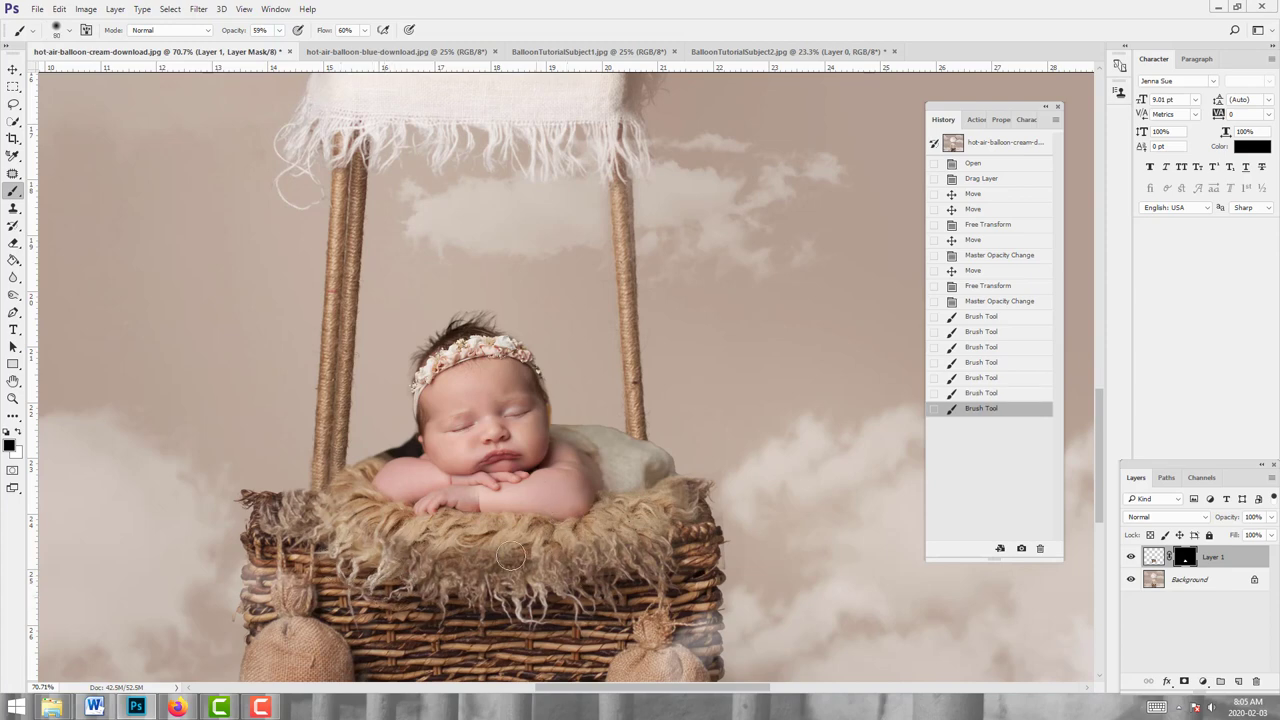
{"action": "mouse_move", "coordinate": [360, 516]}
{"action": "left_mouse_down"}
{"action": "mouse_move", "coordinate": [340, 505]}
{"action": "mouse_move", "coordinate": [334, 462]}
{"action": "left_mouse_up"}
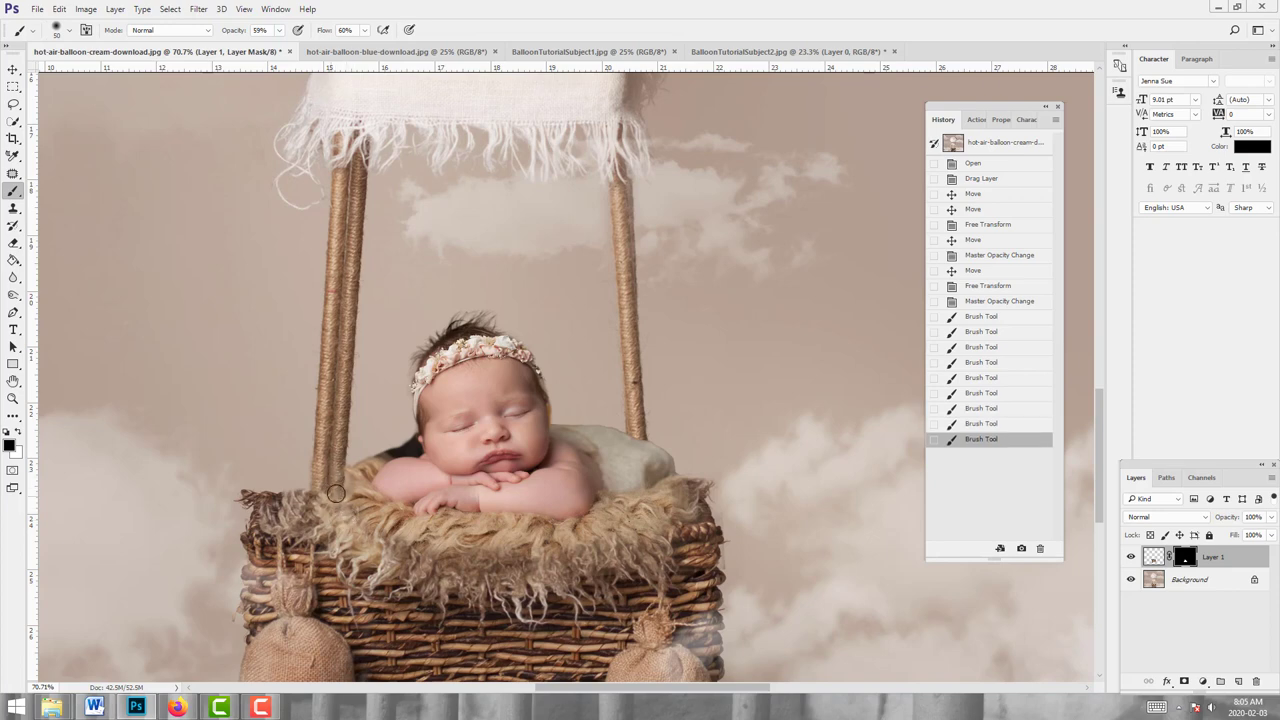
{"action": "left_click_drag", "start_coordinate": [352, 510], "coordinate": [362, 512]}
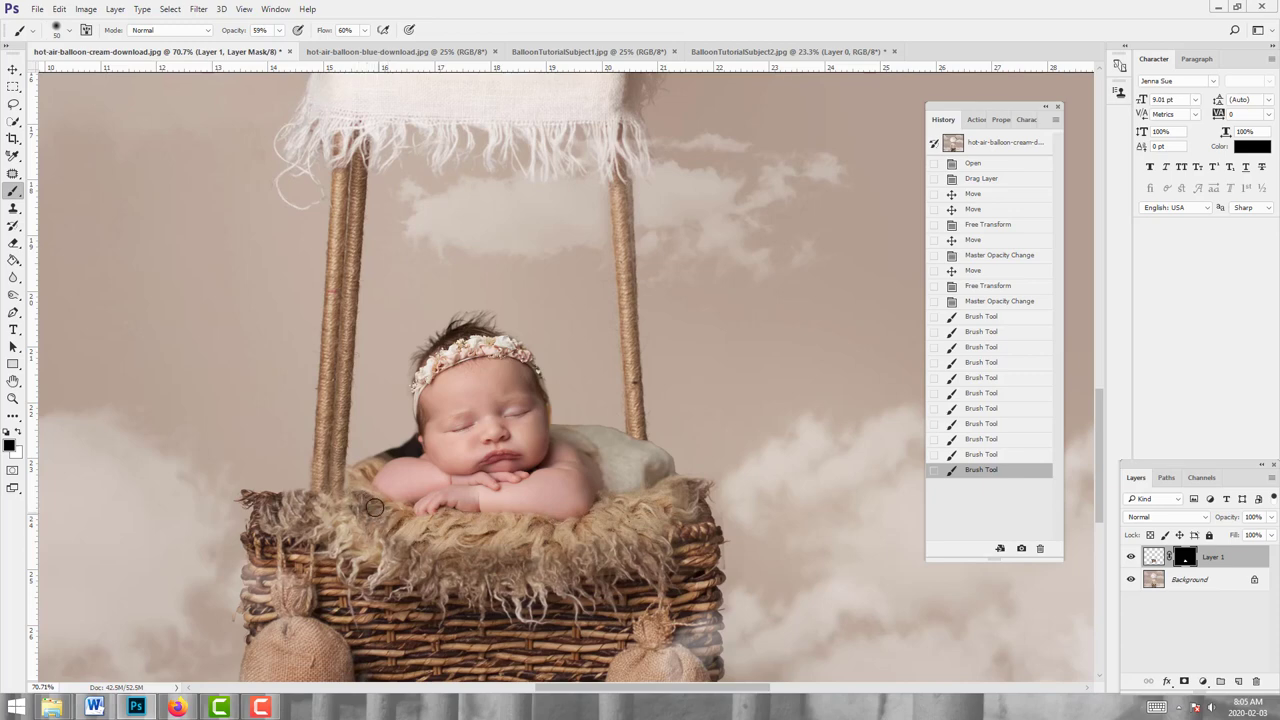
{"action": "mouse_move", "coordinate": [390, 519]}
{"action": "left_mouse_down"}
{"action": "mouse_move", "coordinate": [350, 534]}
{"action": "mouse_move", "coordinate": [355, 518]}
{"action": "mouse_move", "coordinate": [382, 540]}
{"action": "mouse_move", "coordinate": [402, 514]}
{"action": "mouse_move", "coordinate": [409, 543]}
{"action": "mouse_move", "coordinate": [390, 545]}
{"action": "mouse_move", "coordinate": [388, 526]}
{"action": "mouse_move", "coordinate": [355, 540]}
{"action": "mouse_move", "coordinate": [385, 559]}
{"action": "mouse_move", "coordinate": [412, 535]}
{"action": "left_mouse_up"}
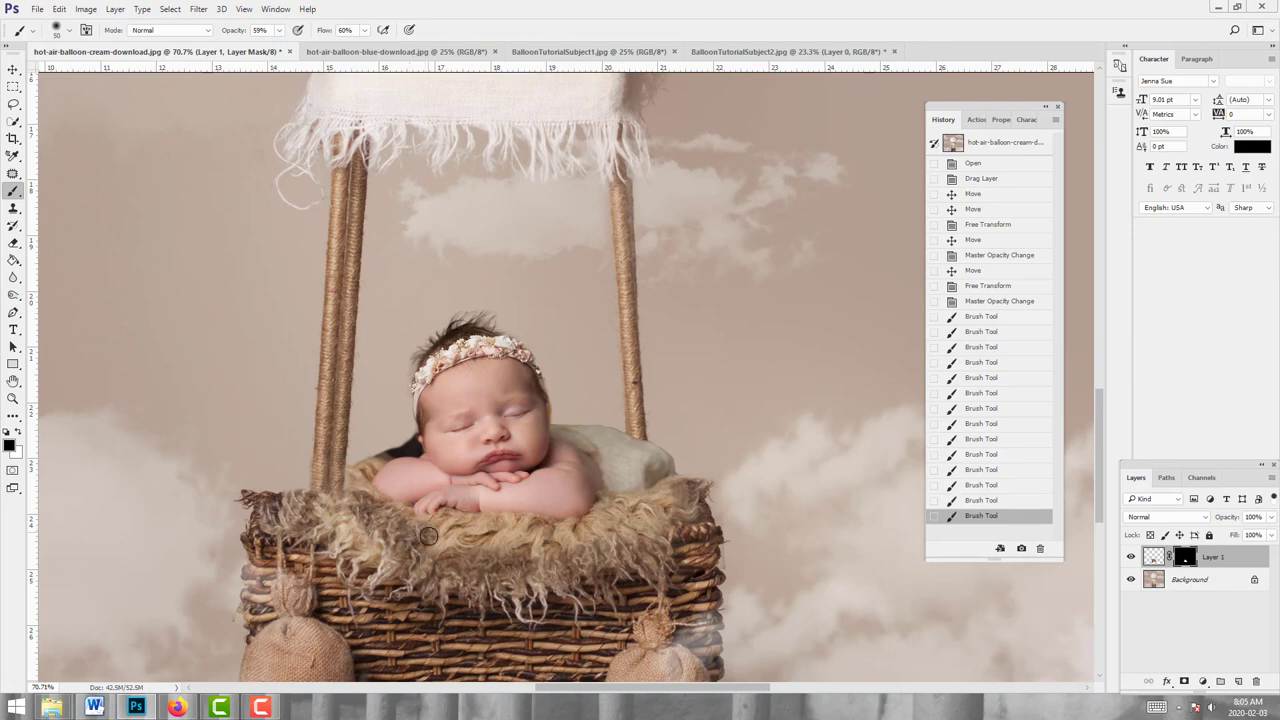
{"action": "left_click_drag", "start_coordinate": [413, 541], "coordinate": [450, 572]}
Step: Reduce the brush to 35 px and mask out the remaining blanket patches just below the baby's hands
{"action": "key", "text": "bracketleft"}
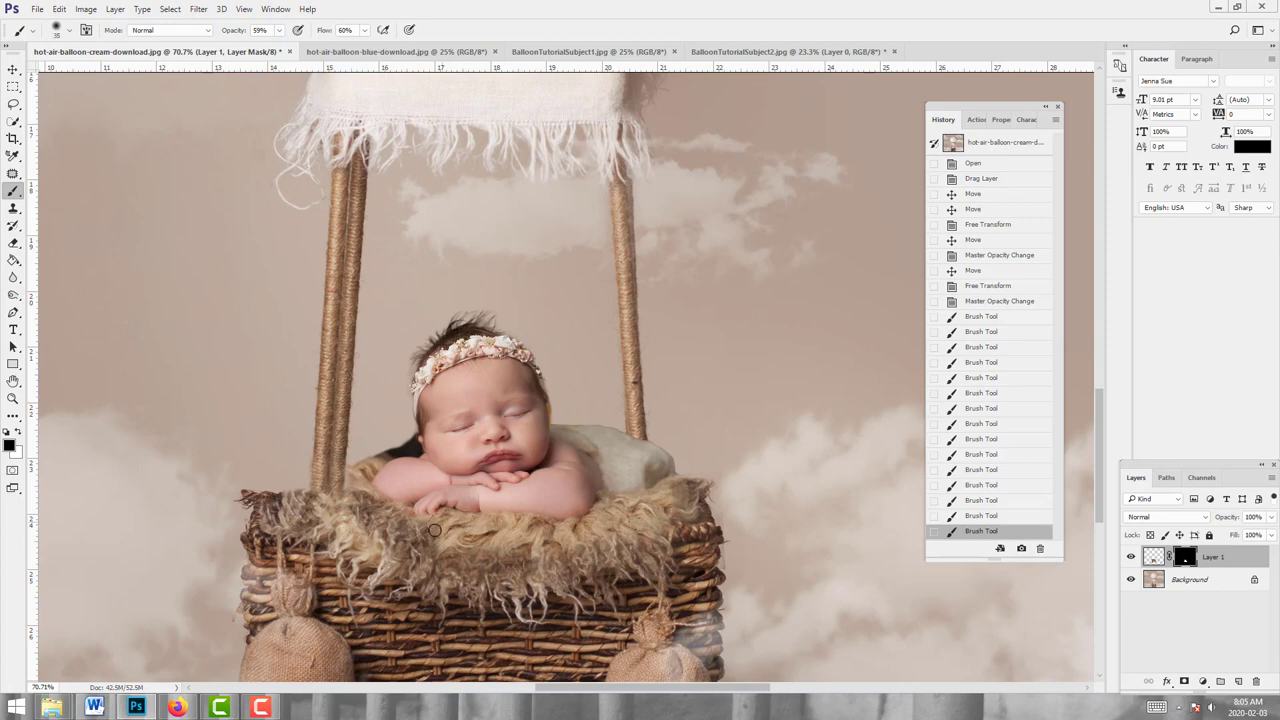
{"action": "left_click", "coordinate": [405, 543]}
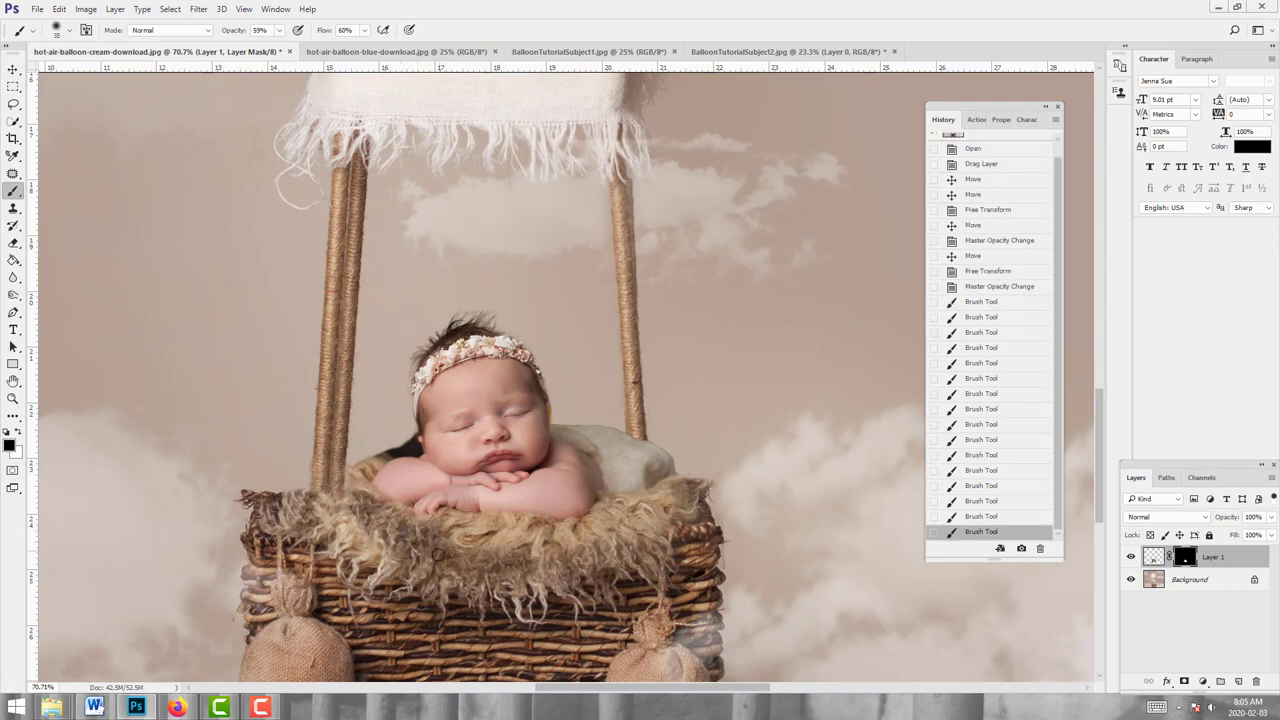
{"action": "left_click", "coordinate": [446, 538]}
{"action": "left_click", "coordinate": [447, 522]}
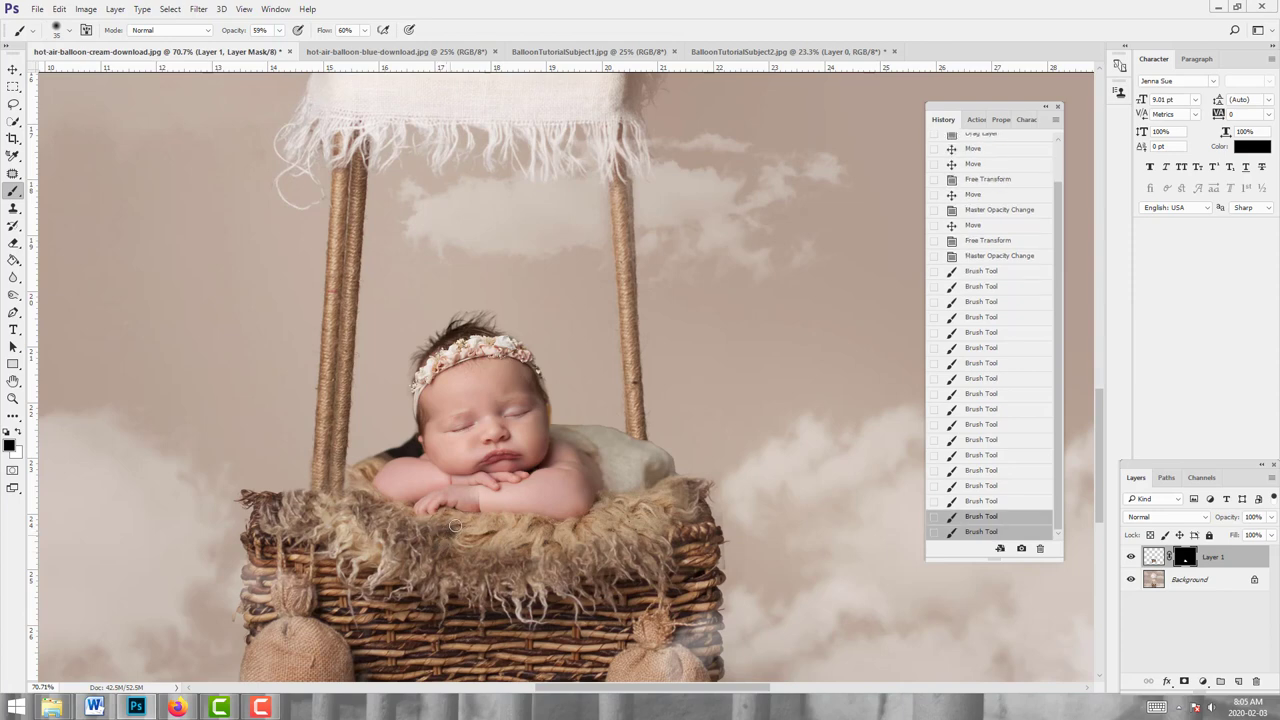
{"action": "left_click", "coordinate": [444, 520]}
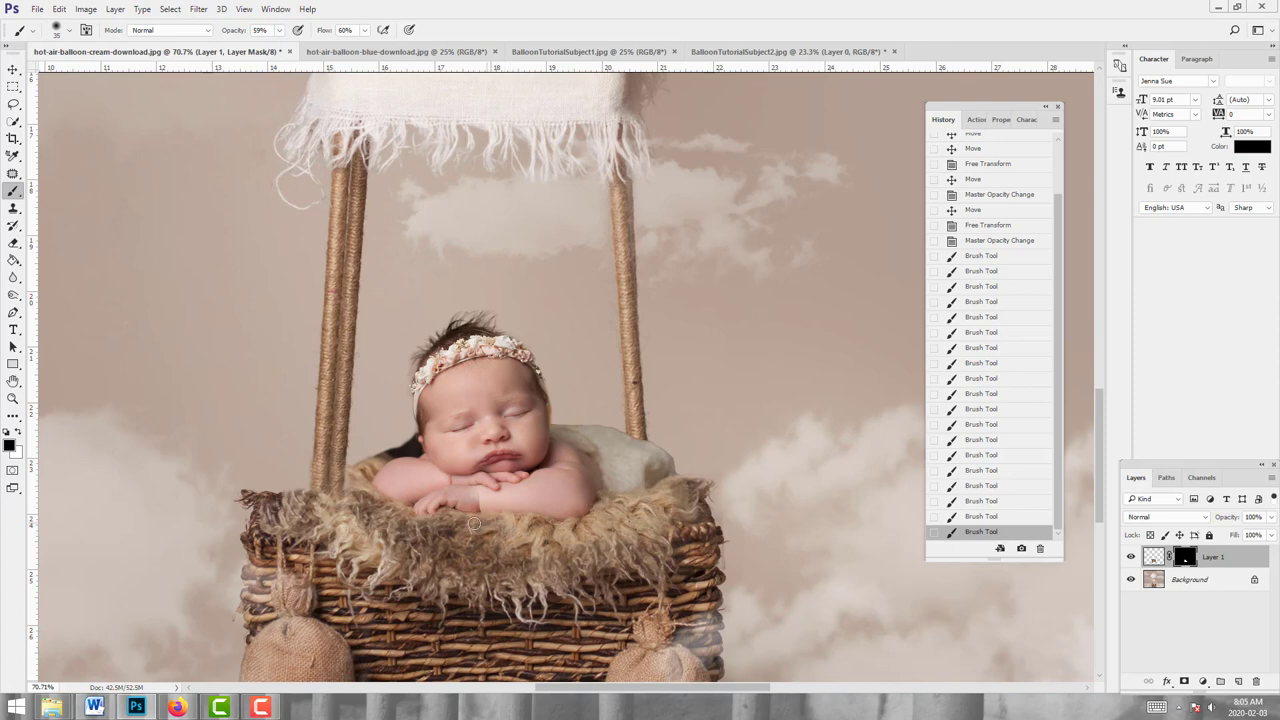
Step: Paint black on the mask across the blanket's front centre and right side to blend it into the basket's fur
{"action": "mouse_move", "coordinate": [525, 550]}
{"action": "left_mouse_down"}
{"action": "mouse_move", "coordinate": [518, 525]}
{"action": "mouse_move", "coordinate": [474, 530]}
{"action": "mouse_move", "coordinate": [550, 558]}
{"action": "left_mouse_up"}
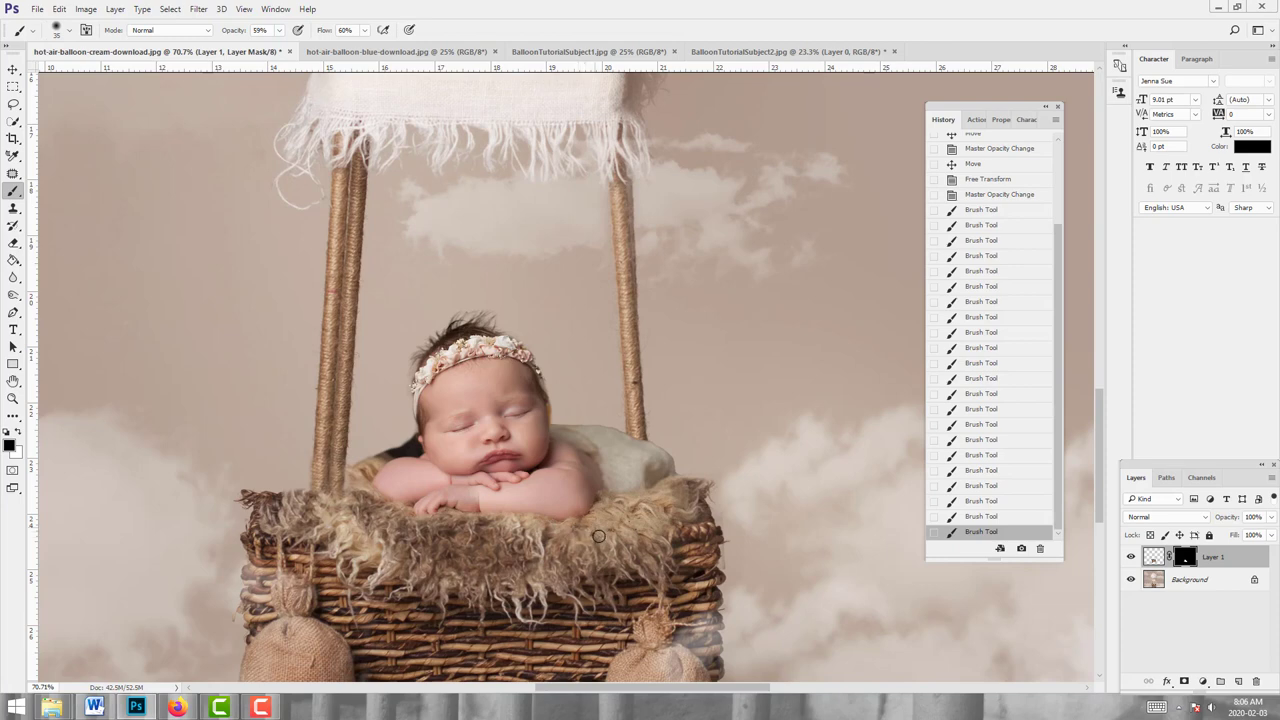
{"action": "left_click", "coordinate": [557, 532]}
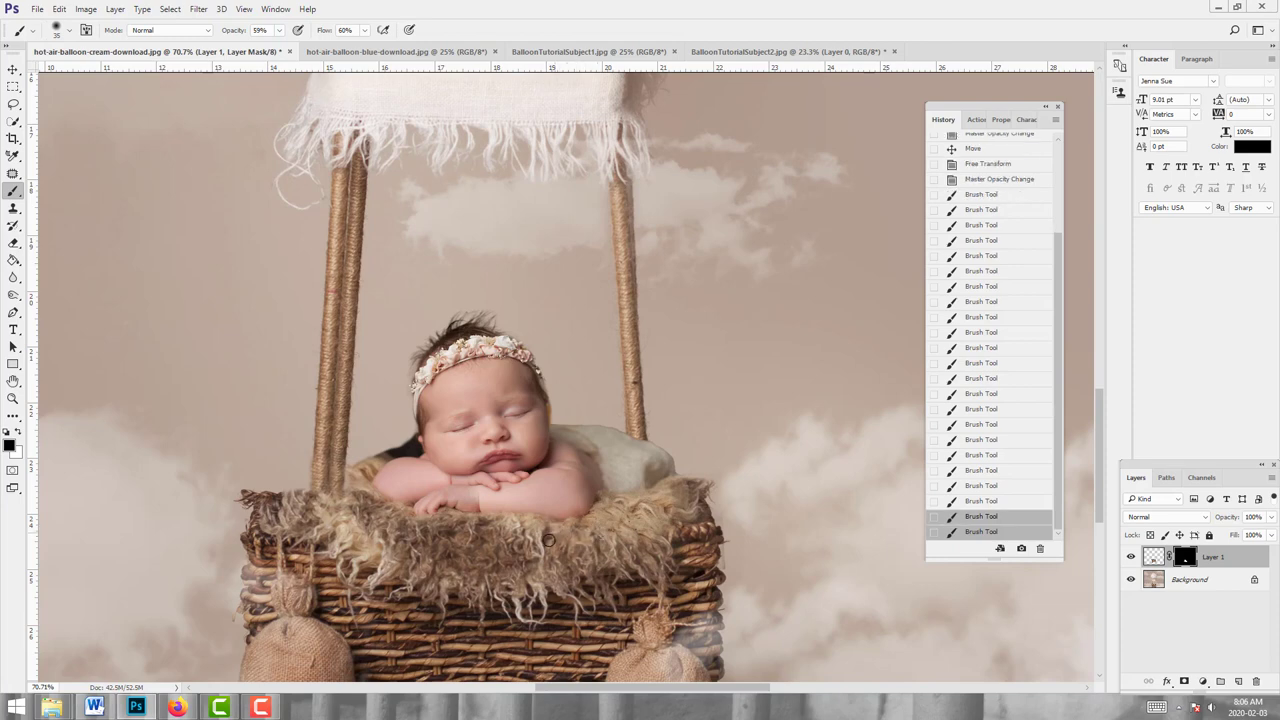
{"action": "left_click", "coordinate": [545, 537]}
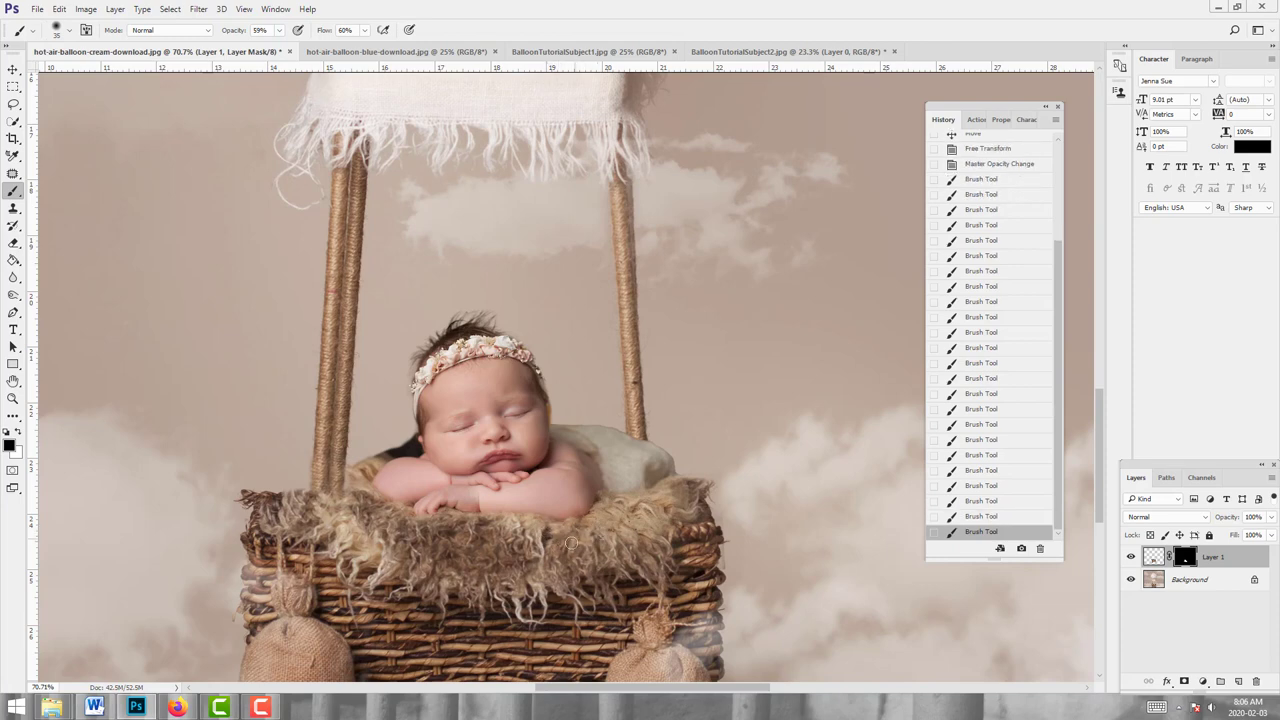
{"action": "left_click", "coordinate": [604, 517]}
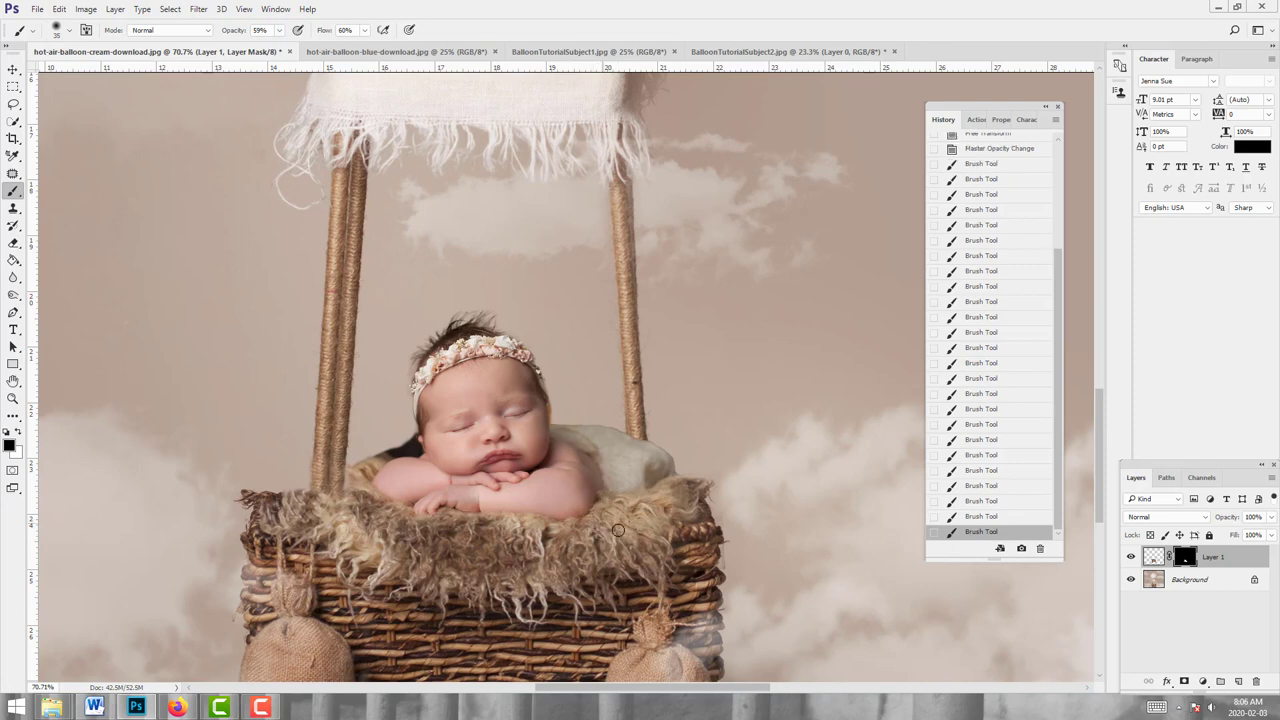
{"action": "left_click", "coordinate": [620, 528]}
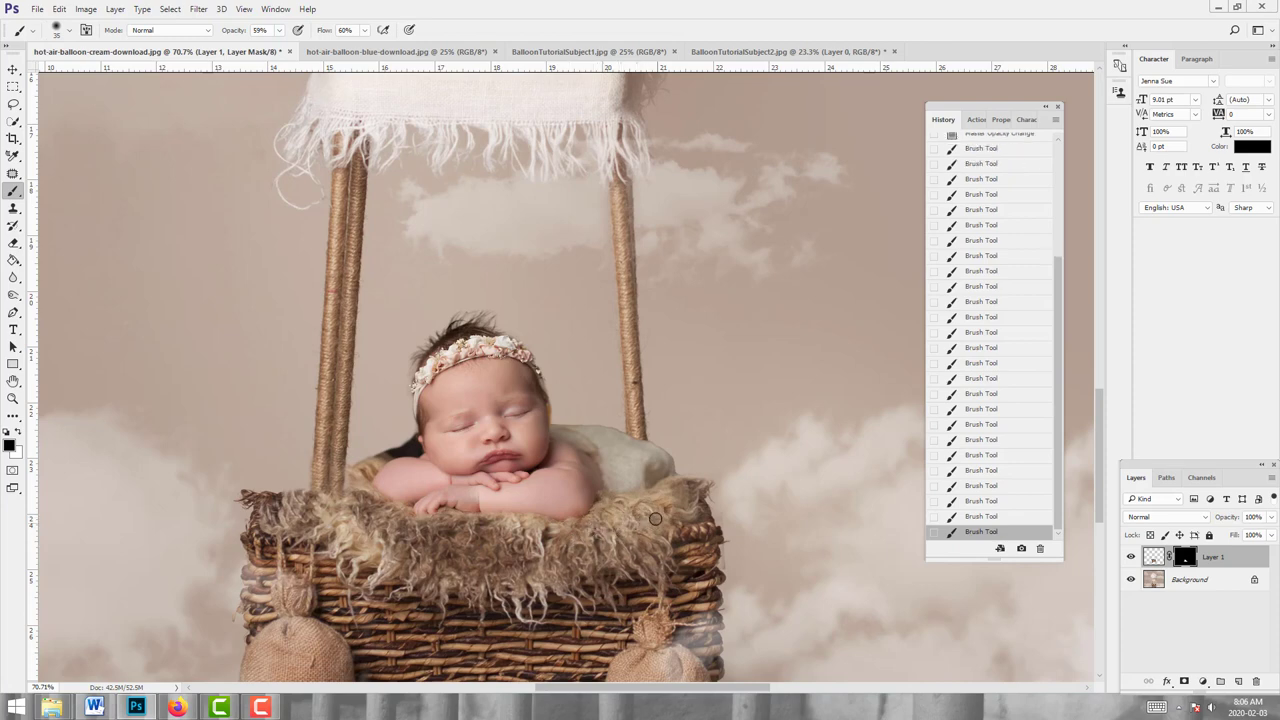
{"action": "left_click", "coordinate": [624, 541]}
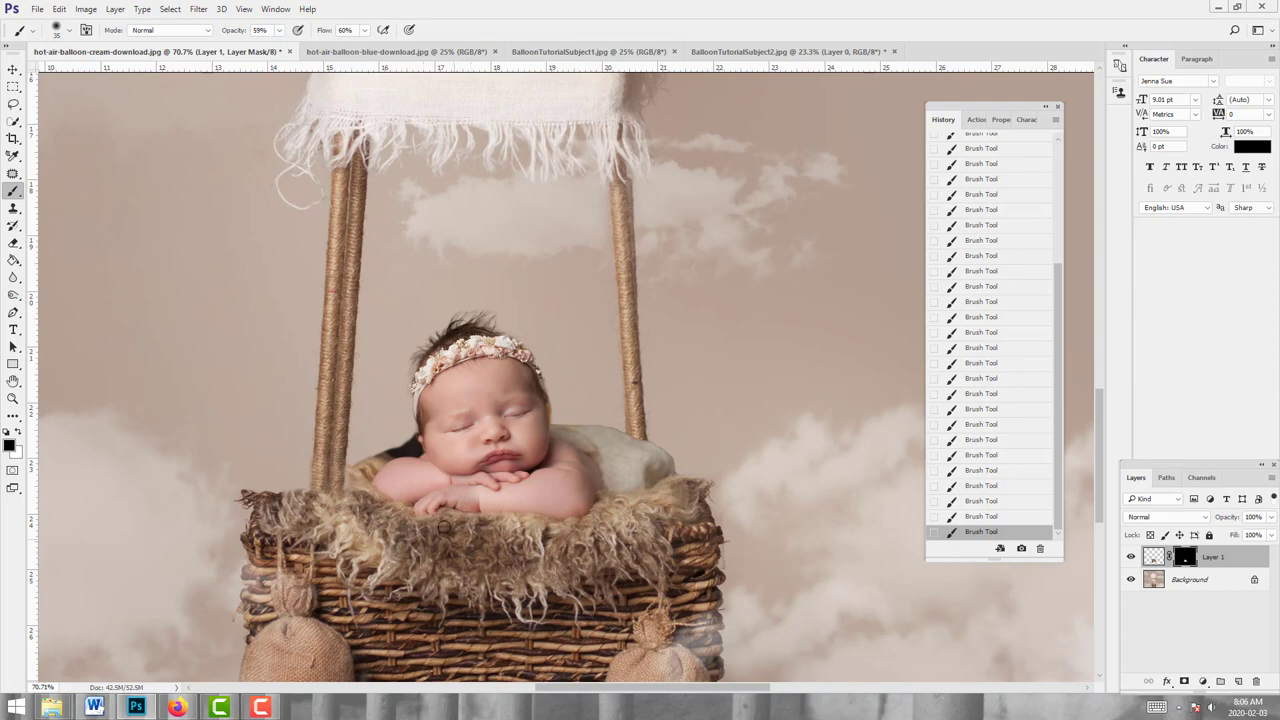
{"action": "mouse_move", "coordinate": [447, 524]}
{"action": "left_mouse_down"}
{"action": "mouse_move", "coordinate": [470, 527]}
{"action": "mouse_move", "coordinate": [464, 544]}
{"action": "mouse_move", "coordinate": [402, 520]}
{"action": "mouse_move", "coordinate": [439, 565]}
{"action": "mouse_move", "coordinate": [519, 543]}
{"action": "left_mouse_up"}
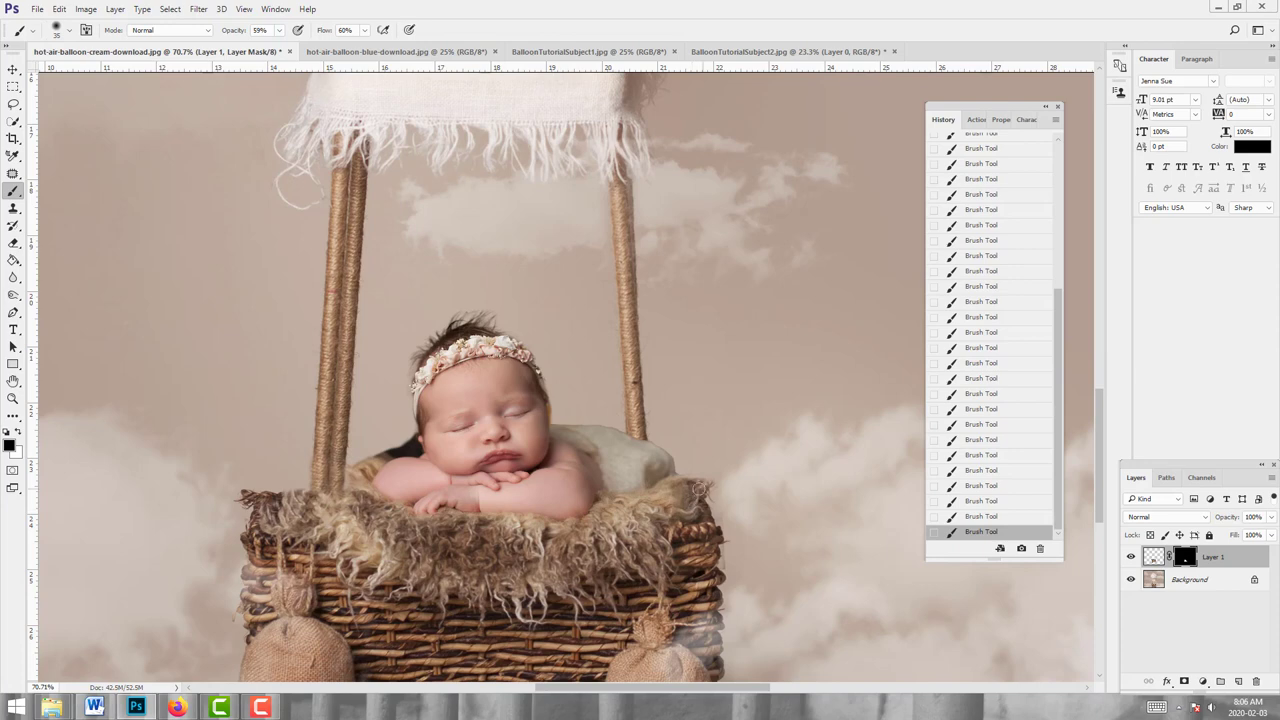
{"action": "mouse_move", "coordinate": [698, 488]}
{"action": "left_mouse_down"}
{"action": "mouse_move", "coordinate": [708, 519]}
{"action": "mouse_move", "coordinate": [683, 561]}
{"action": "left_mouse_up"}
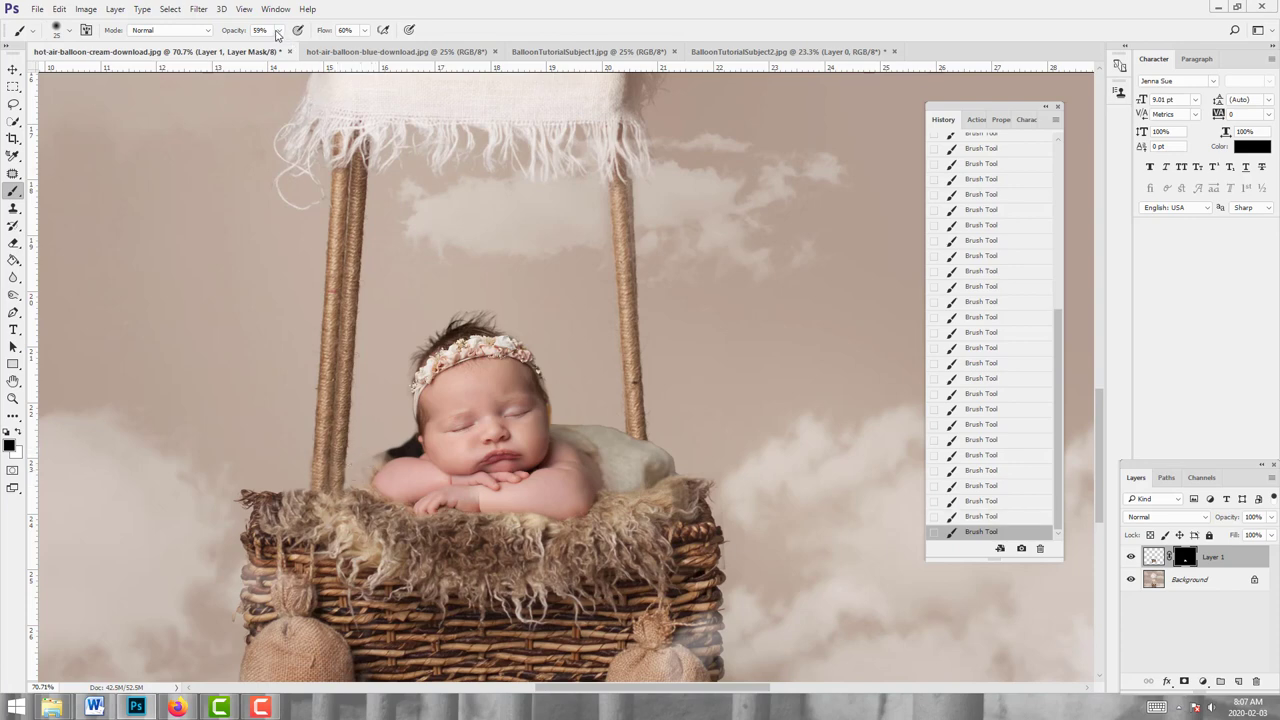
Step: Set the brush to 71% opacity and 74% flow, then mask out the leftover fringe around the dark fabric and left arm, finishing at 10 px
{"action": "left_click", "coordinate": [281, 31]}
{"action": "left_click_drag", "start_coordinate": [283, 37], "coordinate": [374, 48]}
{"action": "left_click", "coordinate": [365, 31]}
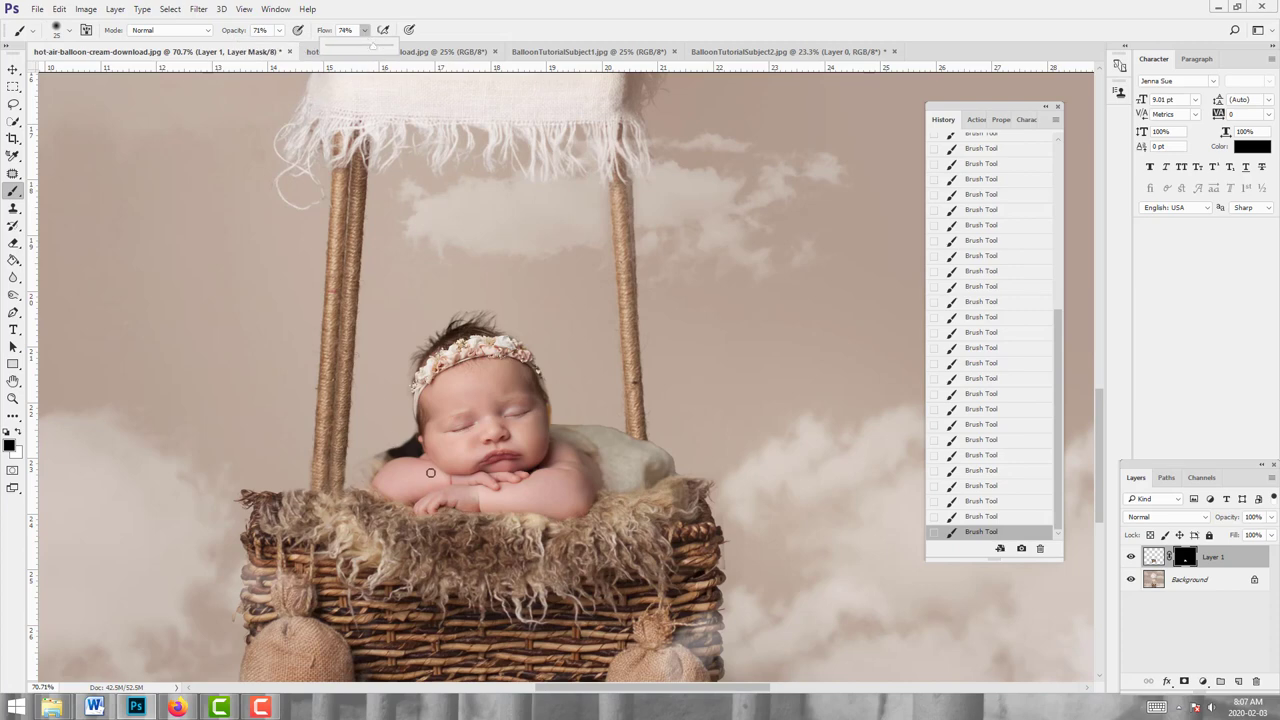
{"action": "key", "text": "z"}
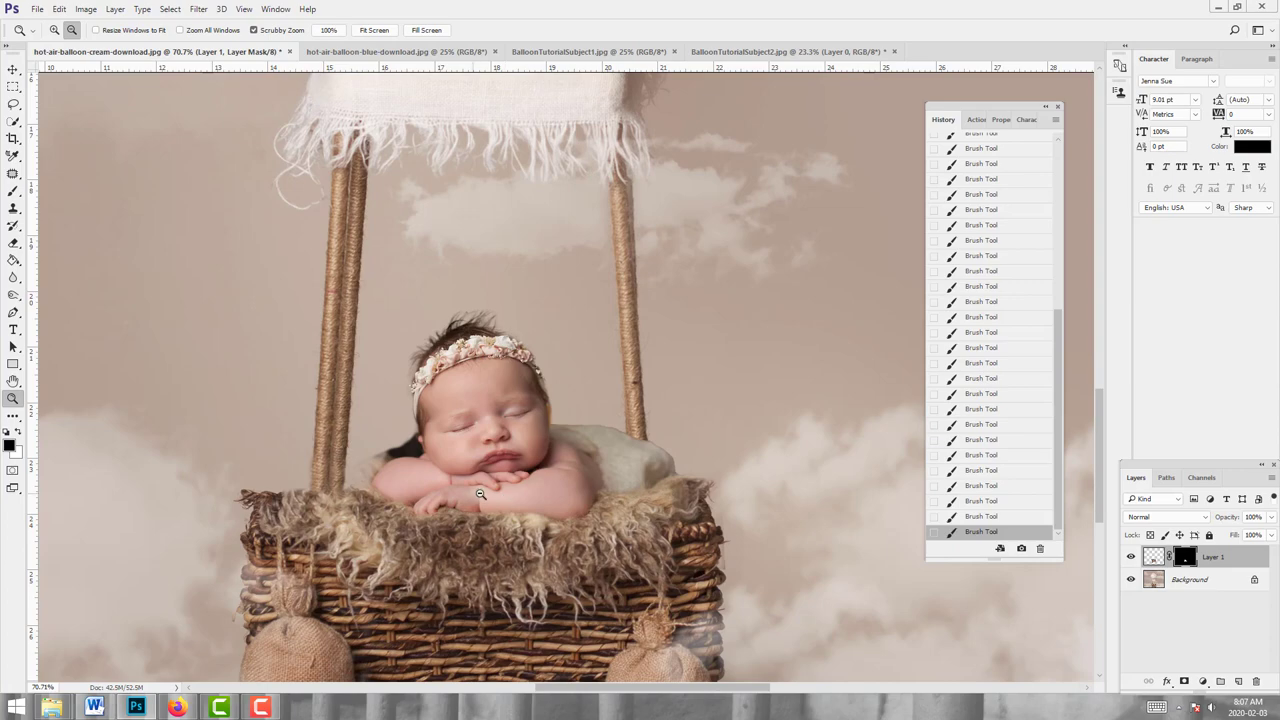
{"action": "left_click", "coordinate": [480, 484]}
{"action": "left_click_drag", "start_coordinate": [422, 441], "coordinate": [539, 457]}
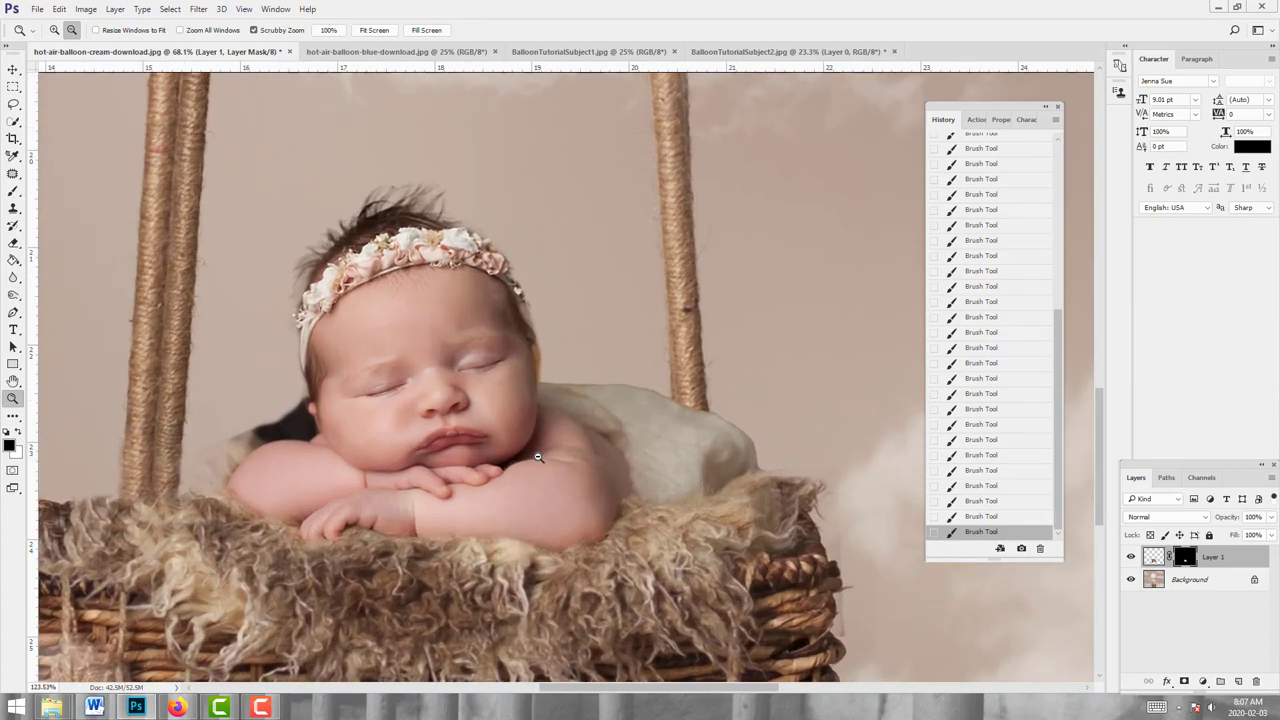
{"action": "left_click", "coordinate": [13, 190]}
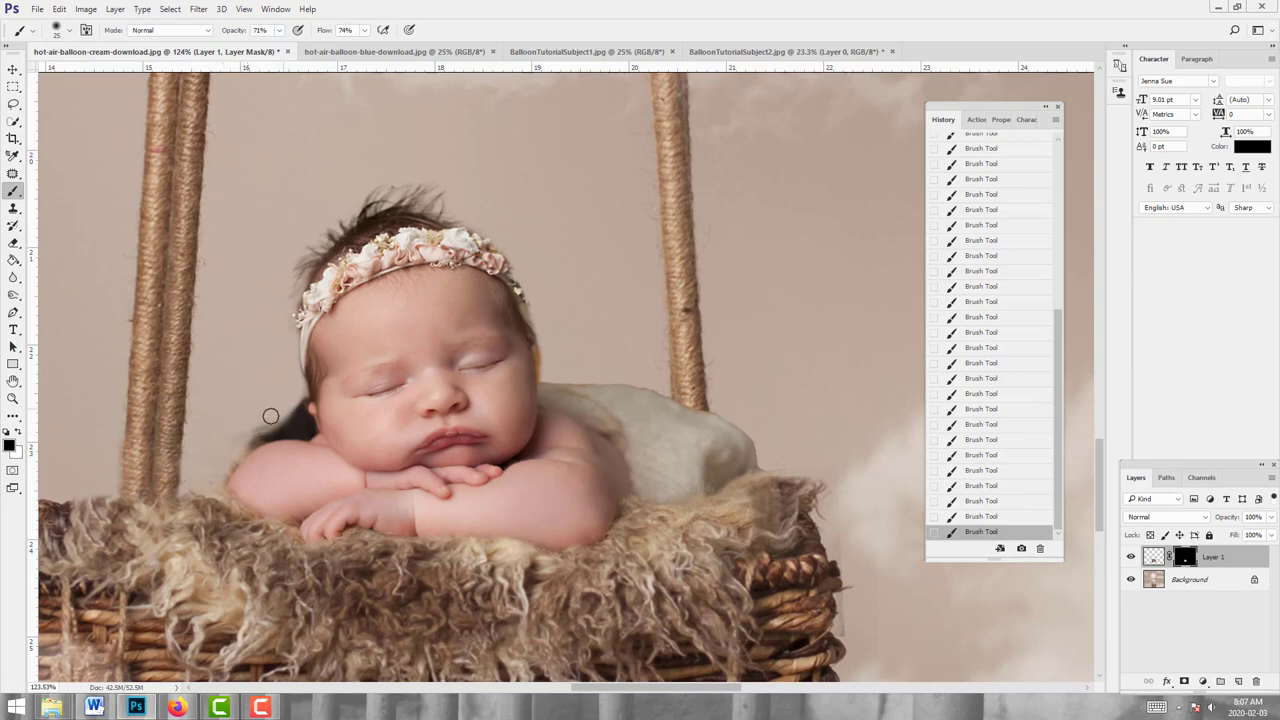
{"action": "left_click_drag", "start_coordinate": [266, 417], "coordinate": [254, 411]}
{"action": "key", "text": "bracketleft"}
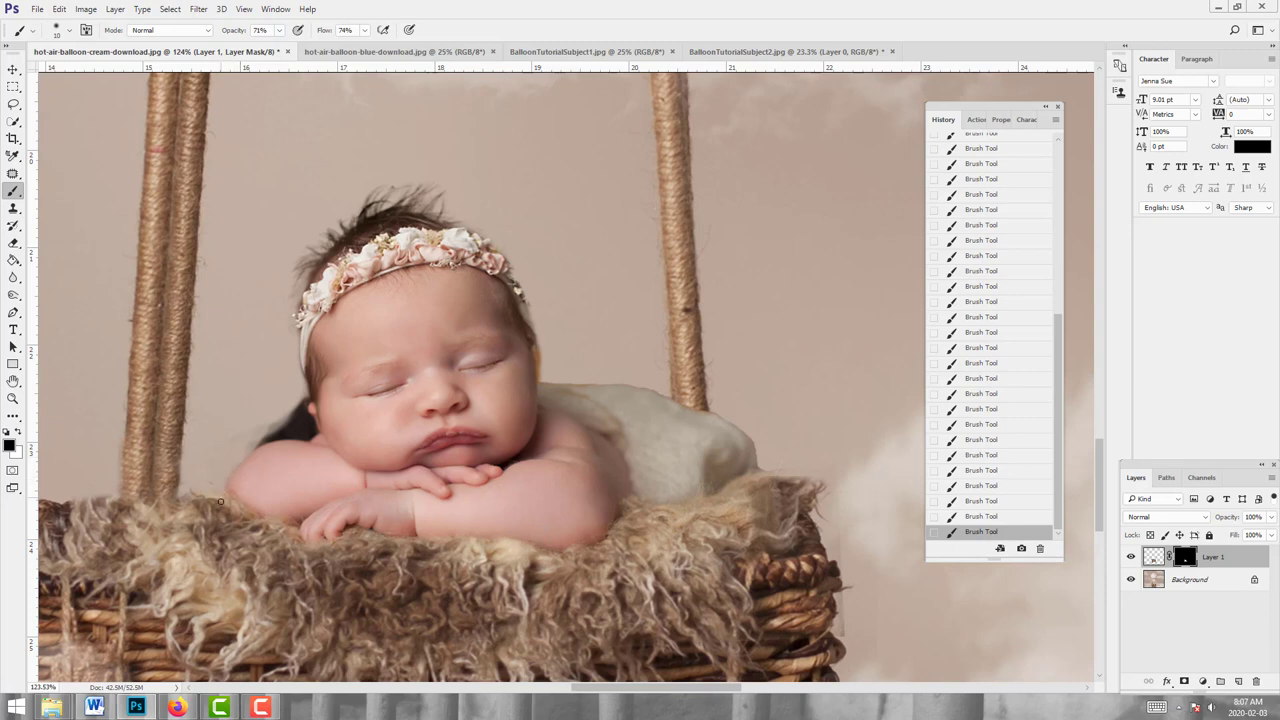
{"action": "left_click_drag", "start_coordinate": [217, 440], "coordinate": [210, 483]}
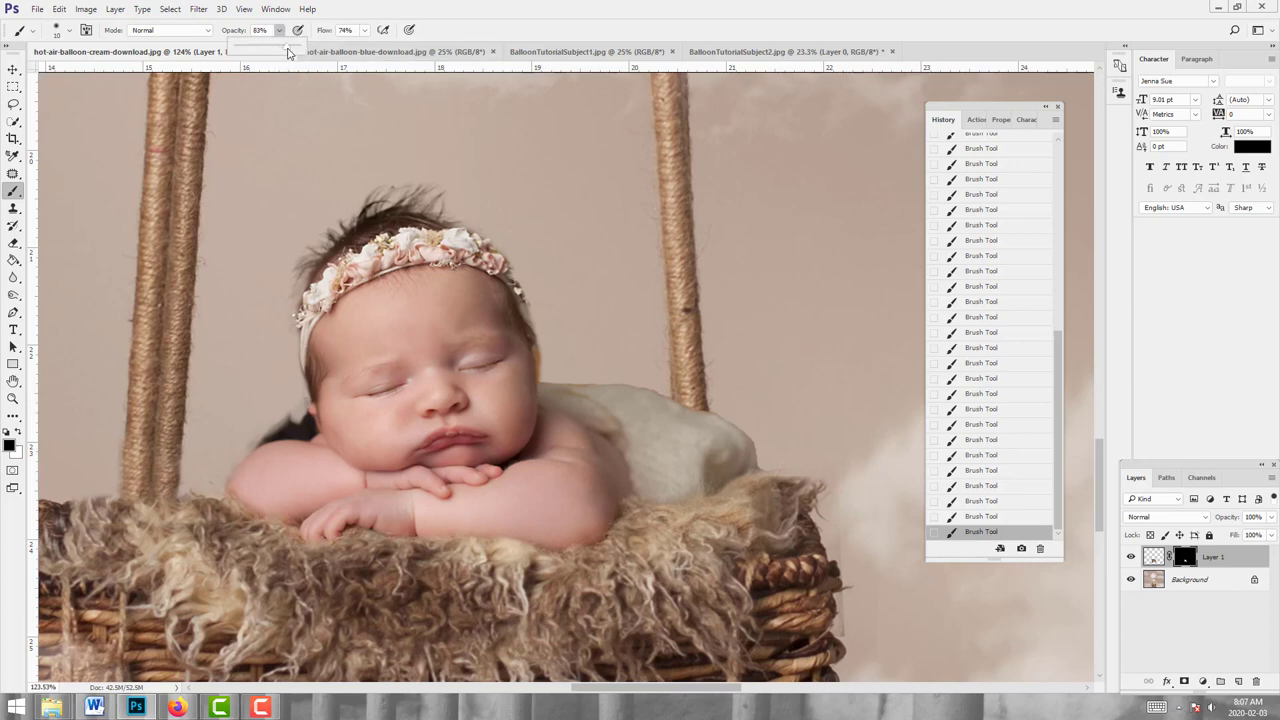
Step: Raise the brush to 87% opacity and 89% flow and mask out most of the dark fabric beside the baby's cheek
{"action": "key", "text": "8"}
{"action": "key", "text": "7"}
{"action": "left_click", "coordinate": [364, 30]}
{"action": "left_click_drag", "start_coordinate": [368, 48], "coordinate": [375, 50]}
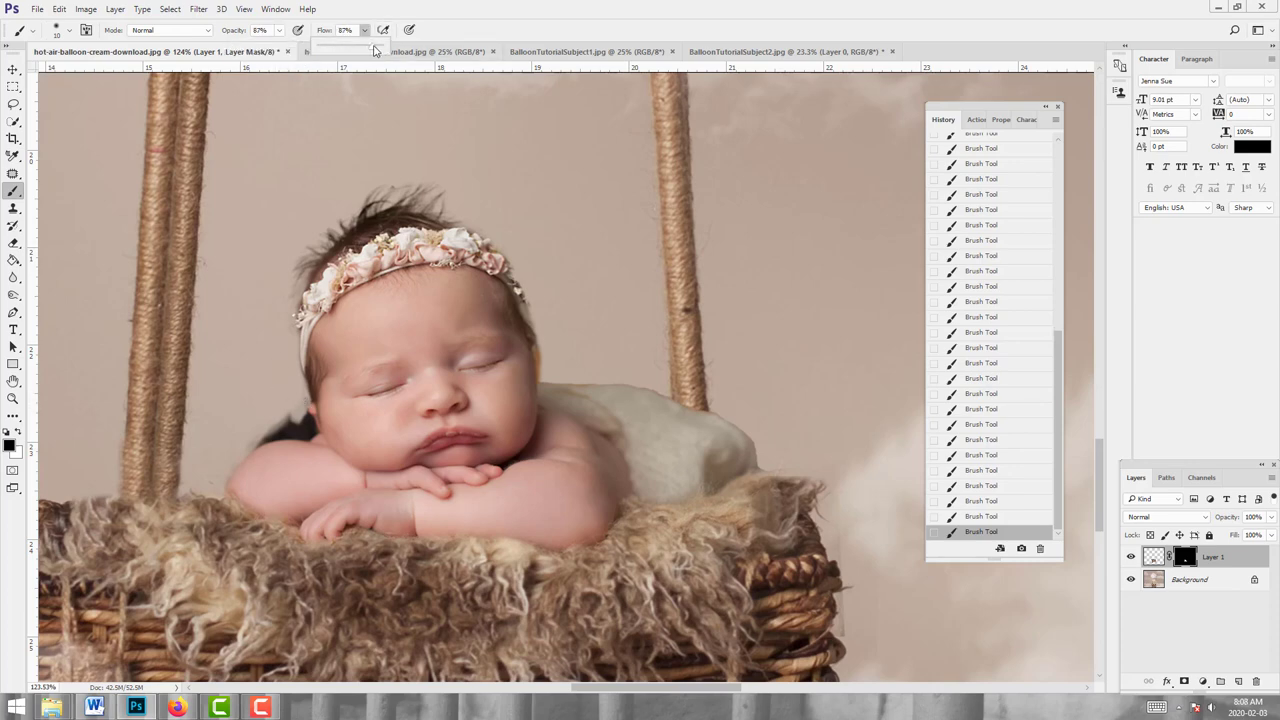
{"action": "left_click", "coordinate": [309, 430]}
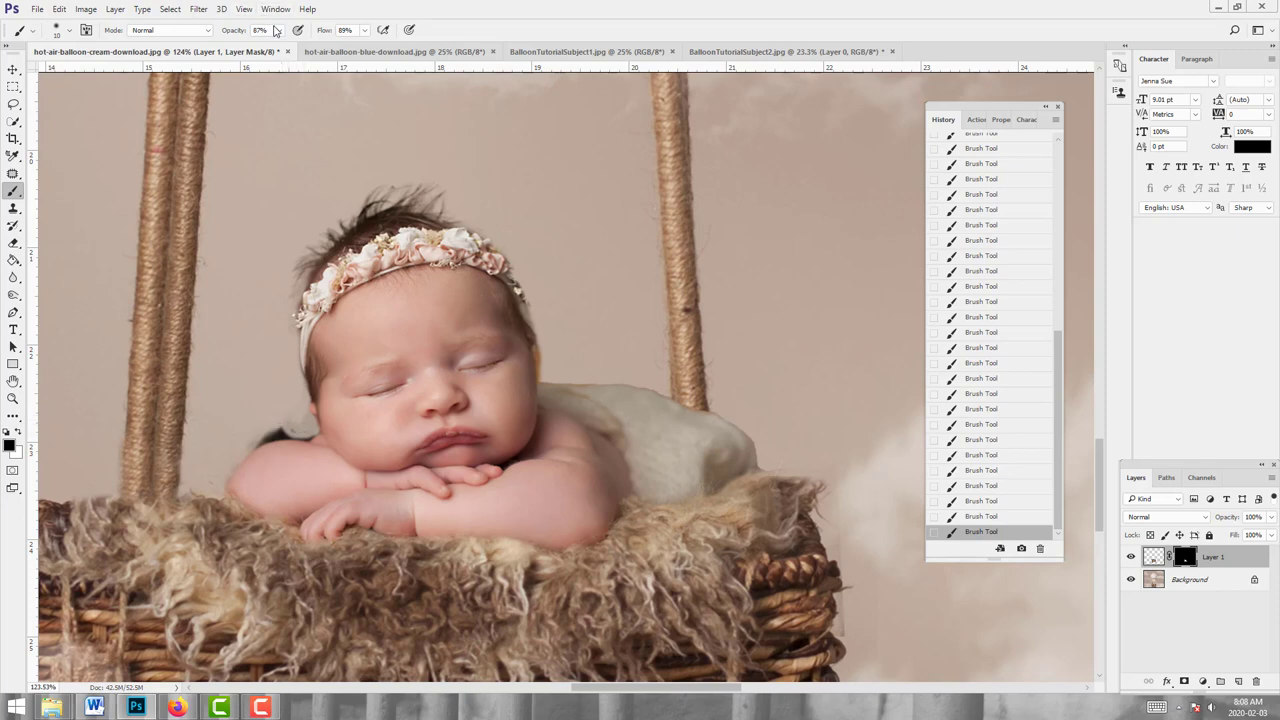
Step: Set brush opacity and flow to 100% and mask out the last dark fabric and the fabric edges along the head and right shoulder
{"action": "left_click", "coordinate": [279, 30]}
{"action": "left_click_drag", "start_coordinate": [279, 46], "coordinate": [395, 51]}
{"action": "left_click", "coordinate": [364, 30]}
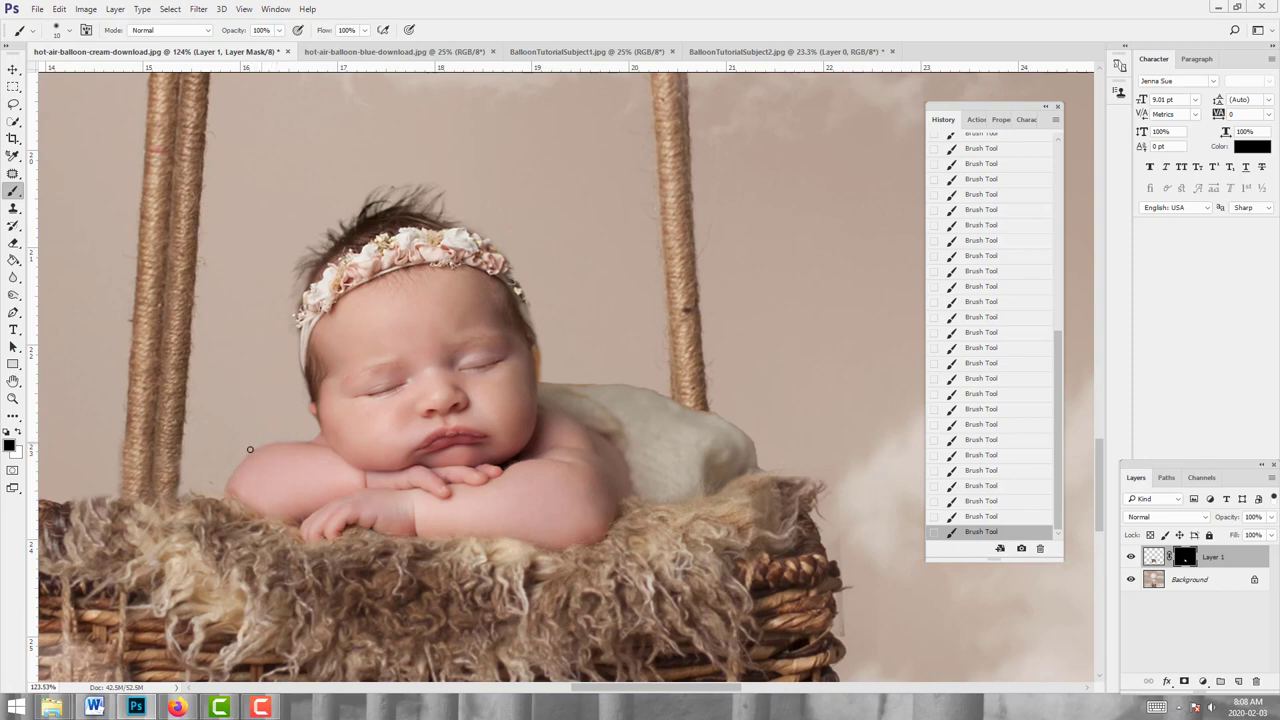
{"action": "left_click", "coordinate": [18, 431]}
{"action": "key", "text": "x"}
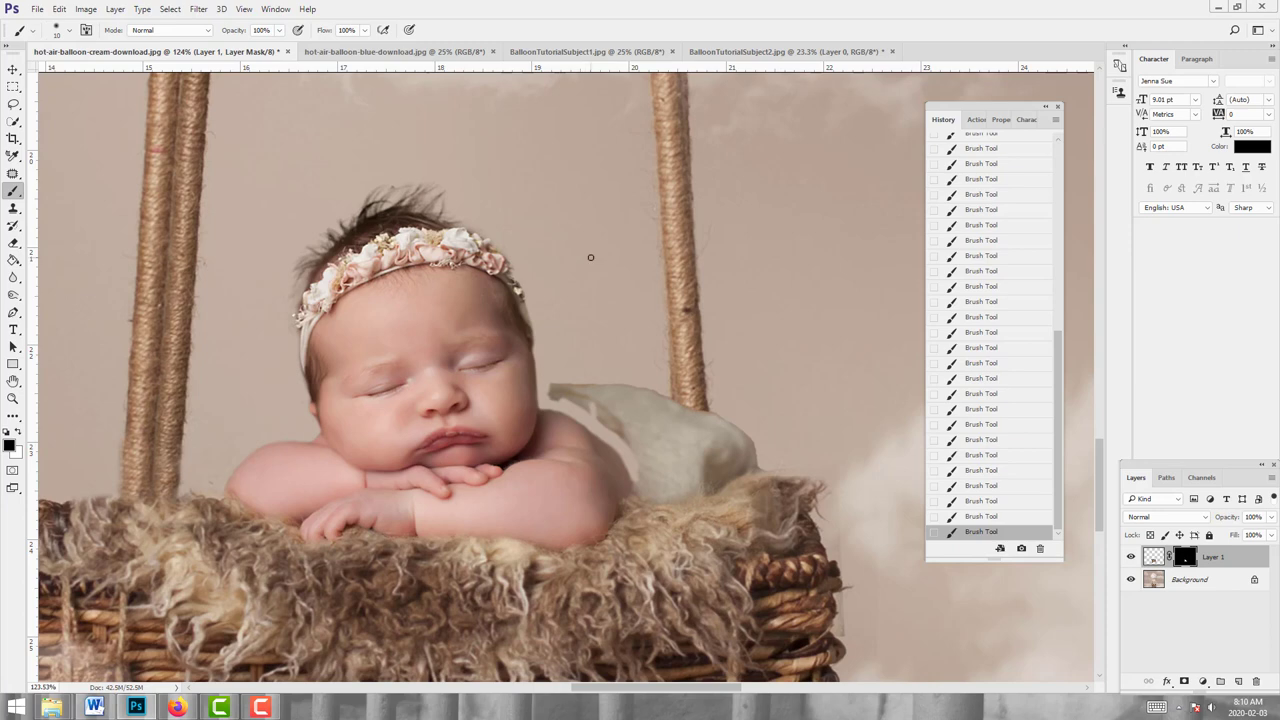
Step: Paint black with a larger brush, about 25 px, to mask out the pale wrap behind the baby and reveal the right rope post
{"action": "key", "text": "x"}
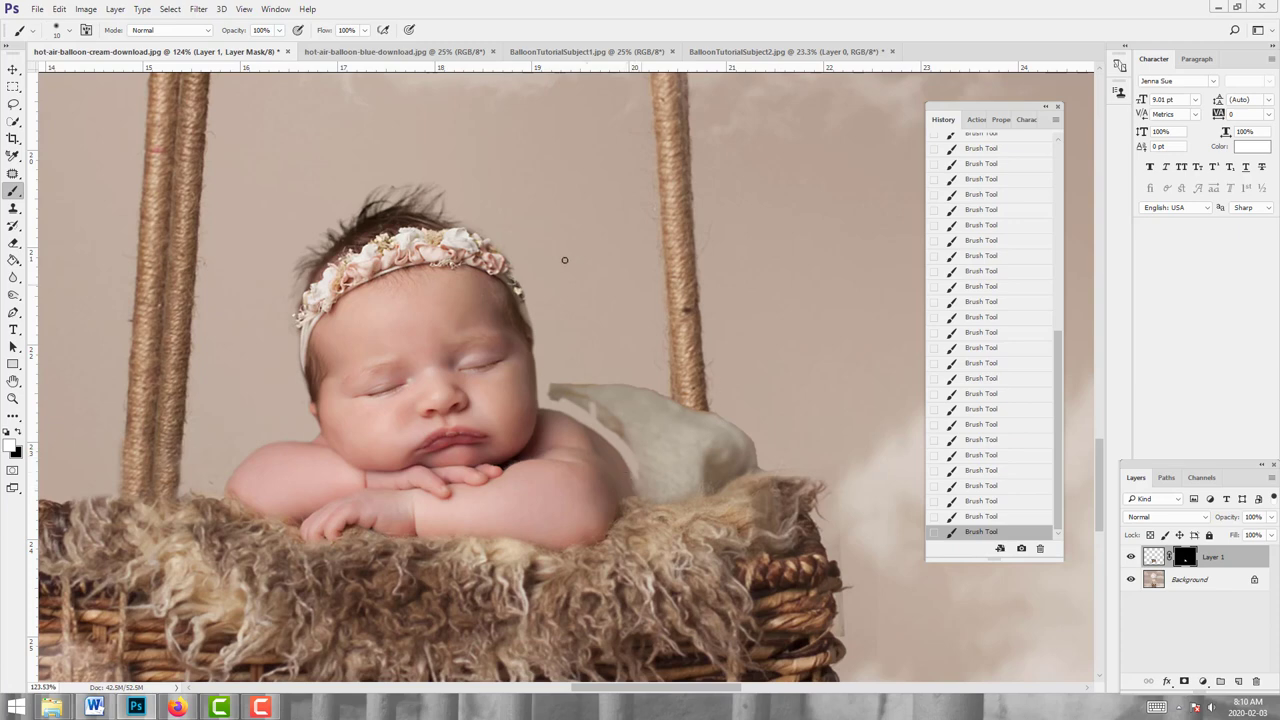
{"action": "key", "text": "x"}
{"action": "mouse_move", "coordinate": [684, 450]}
{"action": "left_mouse_down"}
{"action": "mouse_move", "coordinate": [676, 430]}
{"action": "mouse_move", "coordinate": [702, 400]}
{"action": "left_mouse_up"}
{"action": "key", "text": "bracketright"}
{"action": "key", "text": "bracketright"}
{"action": "key", "text": "bracketright"}
{"action": "key", "text": "bracketright"}
{"action": "key", "text": "bracketright"}
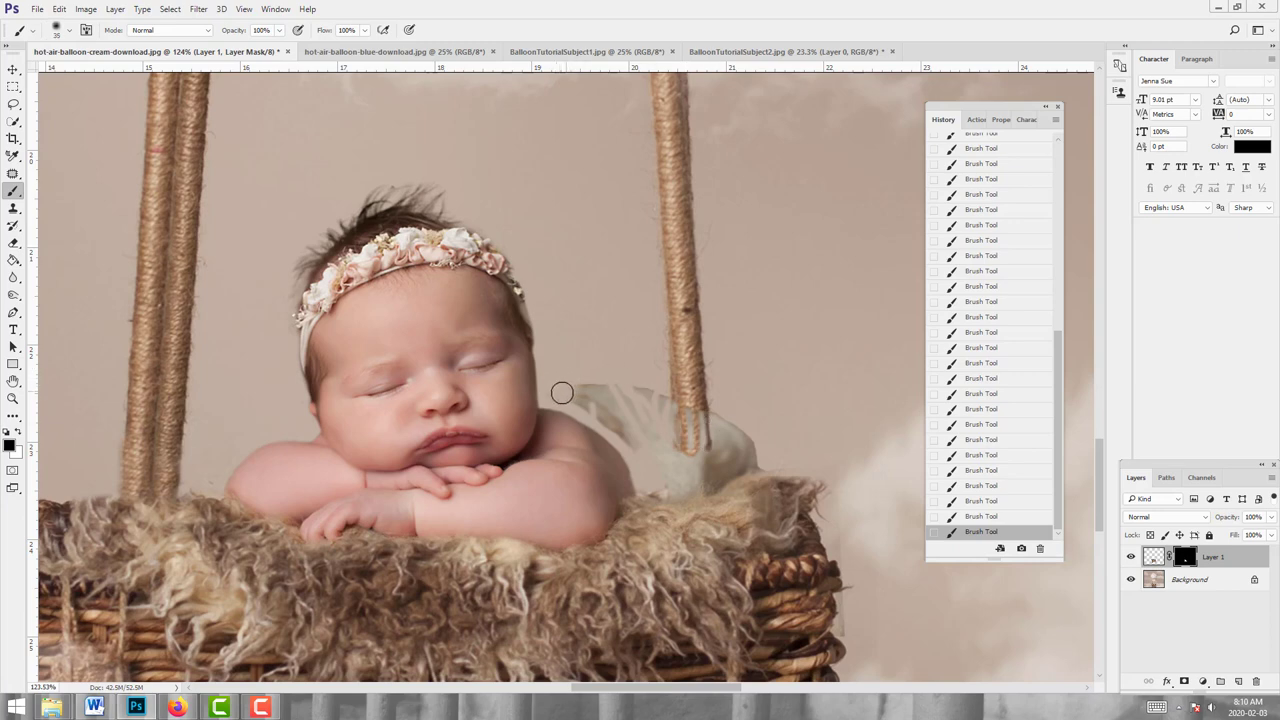
{"action": "mouse_move", "coordinate": [585, 400]}
{"action": "left_mouse_down"}
{"action": "mouse_move", "coordinate": [636, 440]}
{"action": "mouse_move", "coordinate": [583, 370]}
{"action": "mouse_move", "coordinate": [557, 389]}
{"action": "mouse_move", "coordinate": [642, 399]}
{"action": "mouse_move", "coordinate": [661, 423]}
{"action": "mouse_move", "coordinate": [667, 370]}
{"action": "mouse_move", "coordinate": [691, 390]}
{"action": "mouse_move", "coordinate": [686, 432]}
{"action": "mouse_move", "coordinate": [713, 388]}
{"action": "mouse_move", "coordinate": [723, 439]}
{"action": "mouse_move", "coordinate": [753, 410]}
{"action": "mouse_move", "coordinate": [756, 457]}
{"action": "mouse_move", "coordinate": [750, 415]}
{"action": "left_mouse_up"}
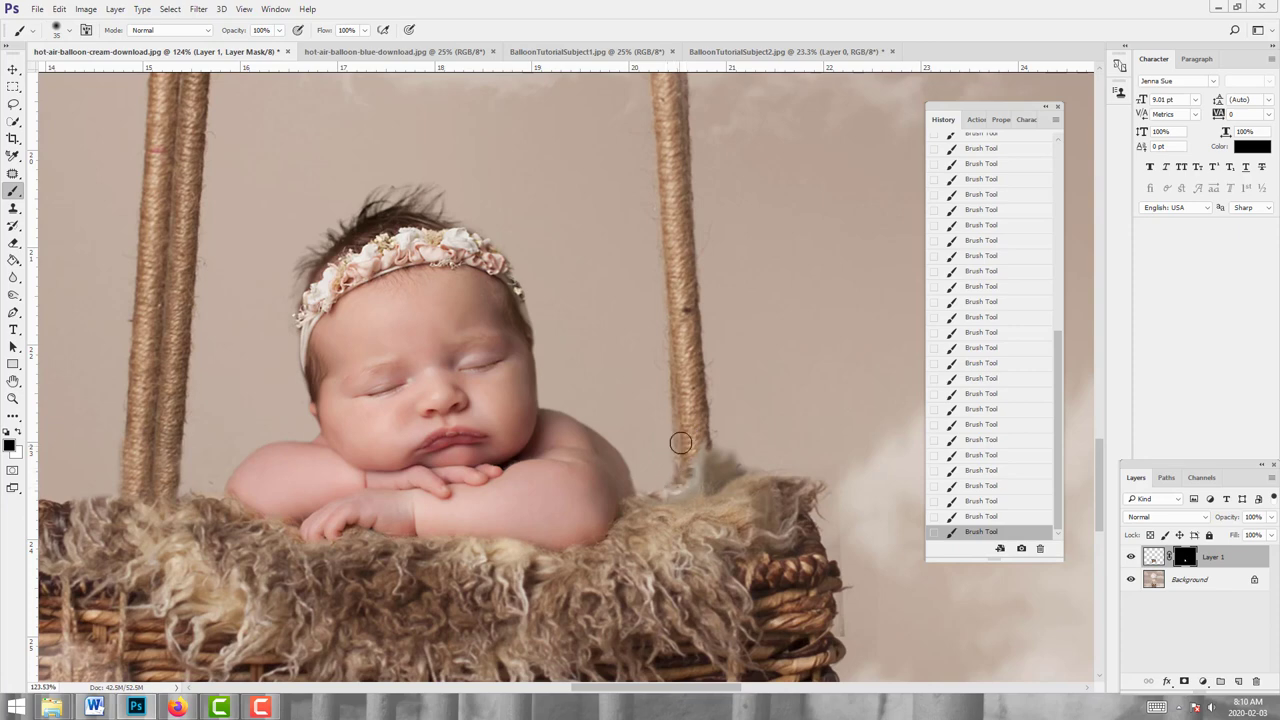
{"action": "mouse_move", "coordinate": [680, 443]}
{"action": "left_mouse_down"}
{"action": "mouse_move", "coordinate": [712, 462]}
{"action": "mouse_move", "coordinate": [735, 446]}
{"action": "mouse_move", "coordinate": [727, 476]}
{"action": "mouse_move", "coordinate": [673, 491]}
{"action": "mouse_move", "coordinate": [682, 484]}
{"action": "left_mouse_up"}
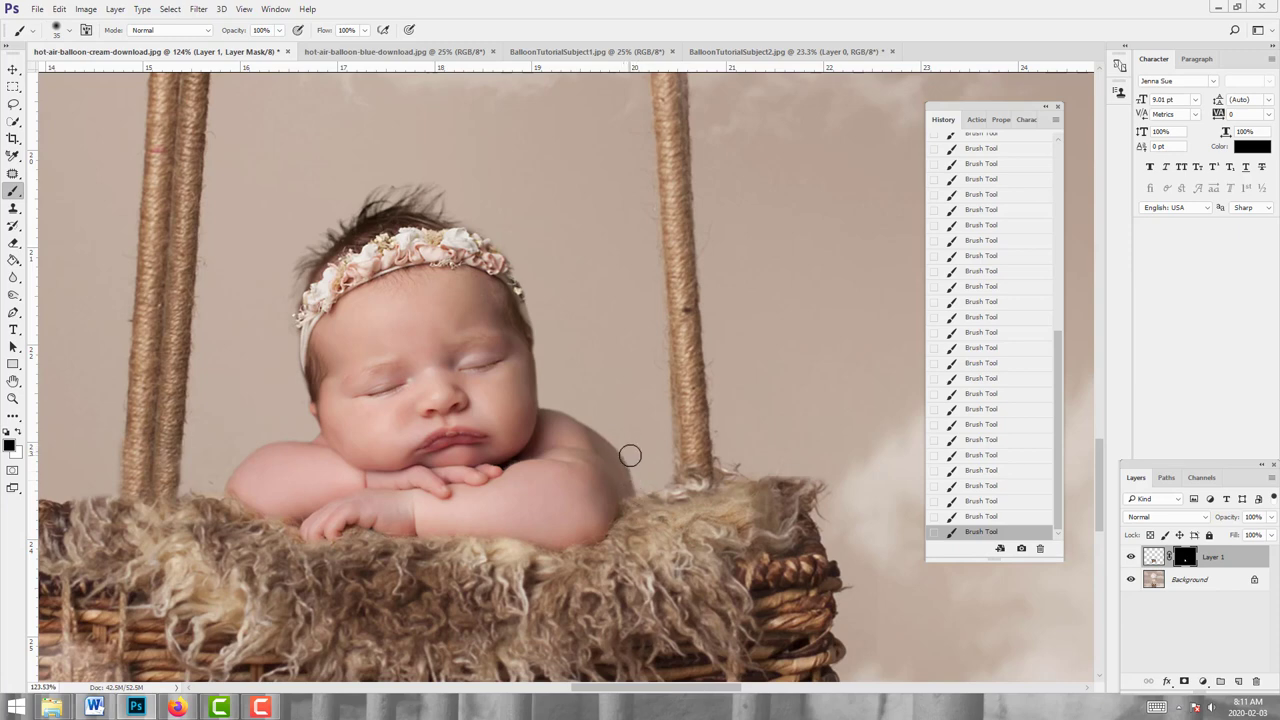
Step: Refine the mask edge around the baby's shoulder and back with a smaller brush, about 15 px, alternating black and white
{"action": "key", "text": "bracketleft"}
{"action": "key", "text": "bracketleft"}
{"action": "key", "text": "bracketleft"}
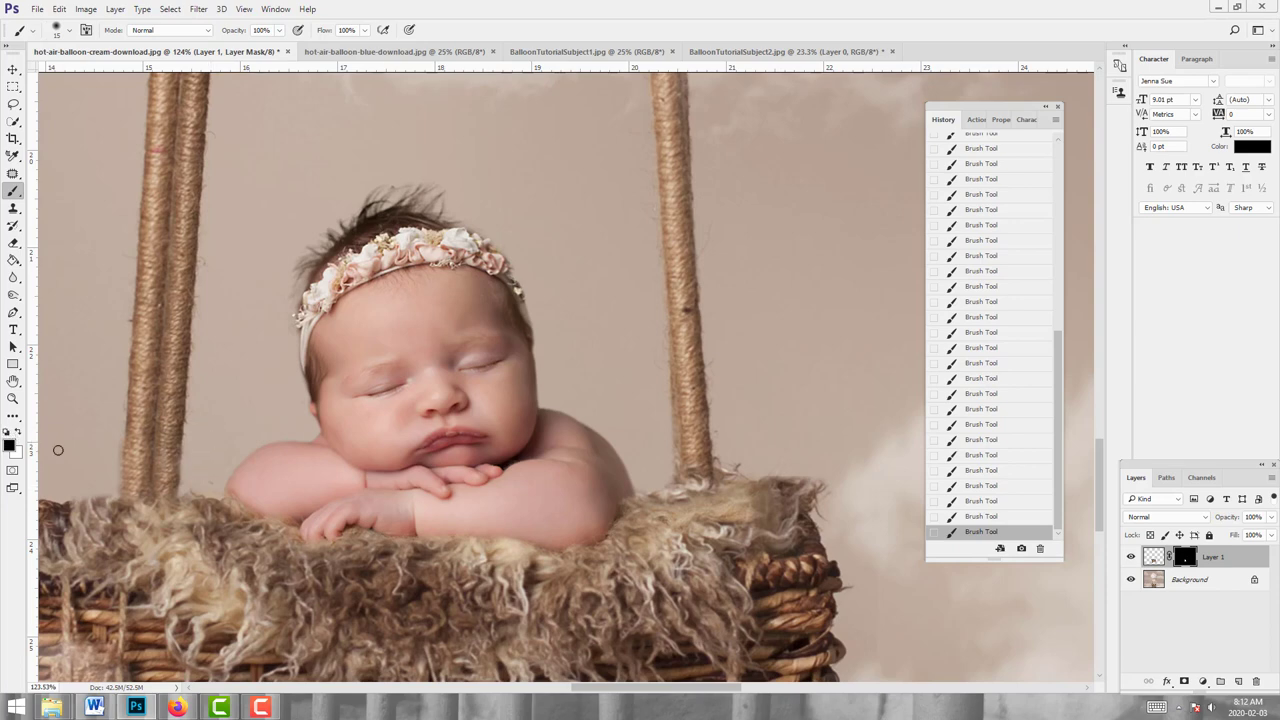
{"action": "key", "text": "x"}
{"action": "key", "text": "x"}
{"action": "key", "text": "bracketleft"}
Step: Examine how the baby blends into the basket, first across the whole balloon scene and then close up
{"action": "key", "text": "z"}
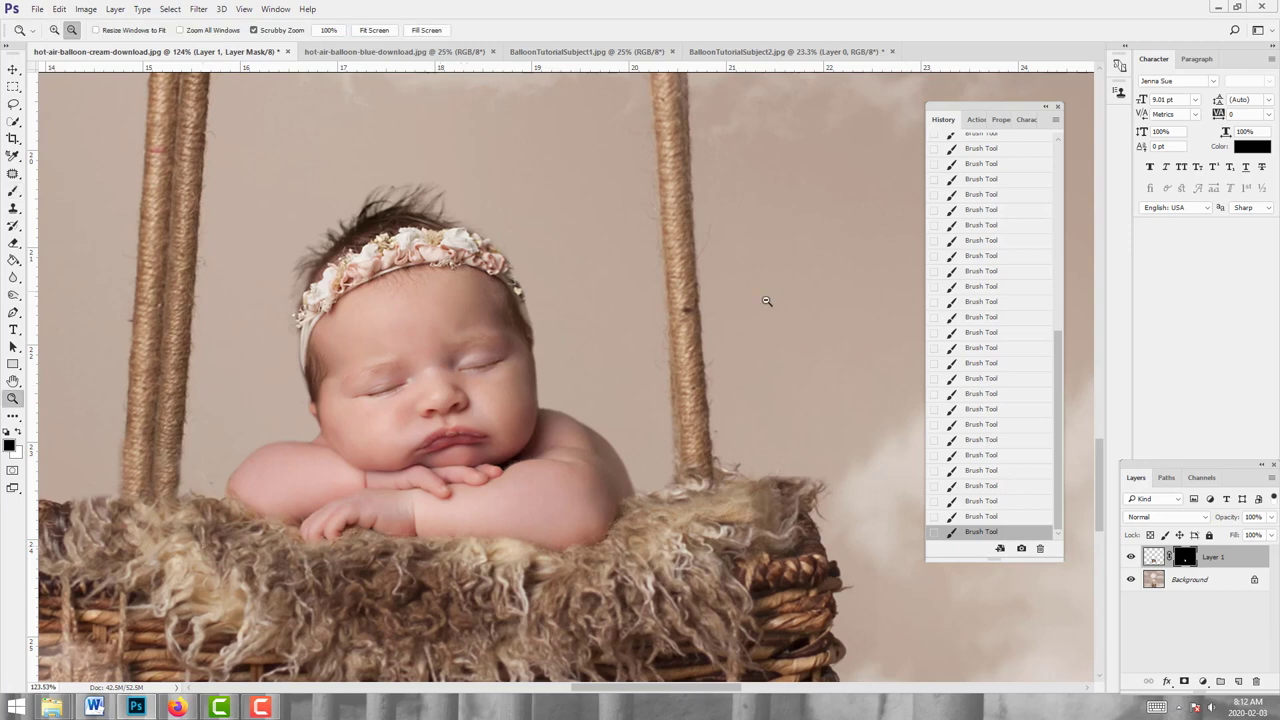
{"action": "left_click", "coordinate": [579, 406], "text": "alt"}
{"action": "left_click", "coordinate": [702, 425], "text": "alt"}
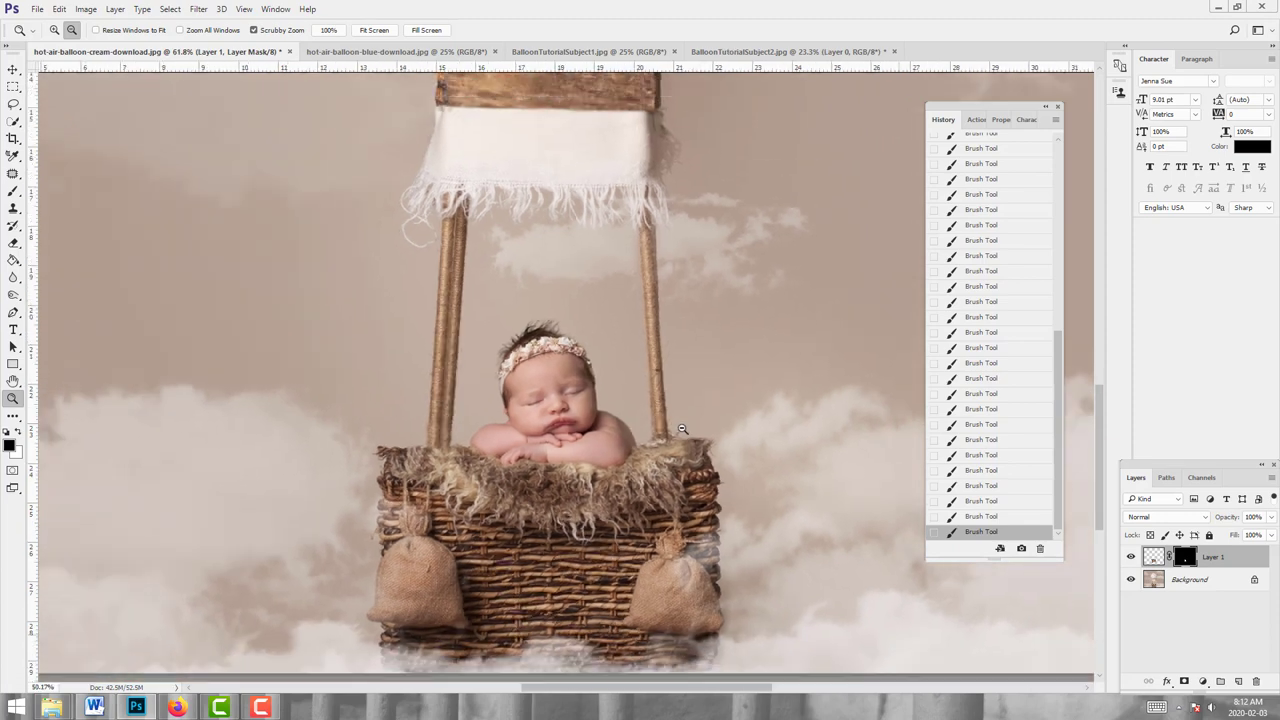
{"action": "left_click", "coordinate": [727, 461], "text": "alt"}
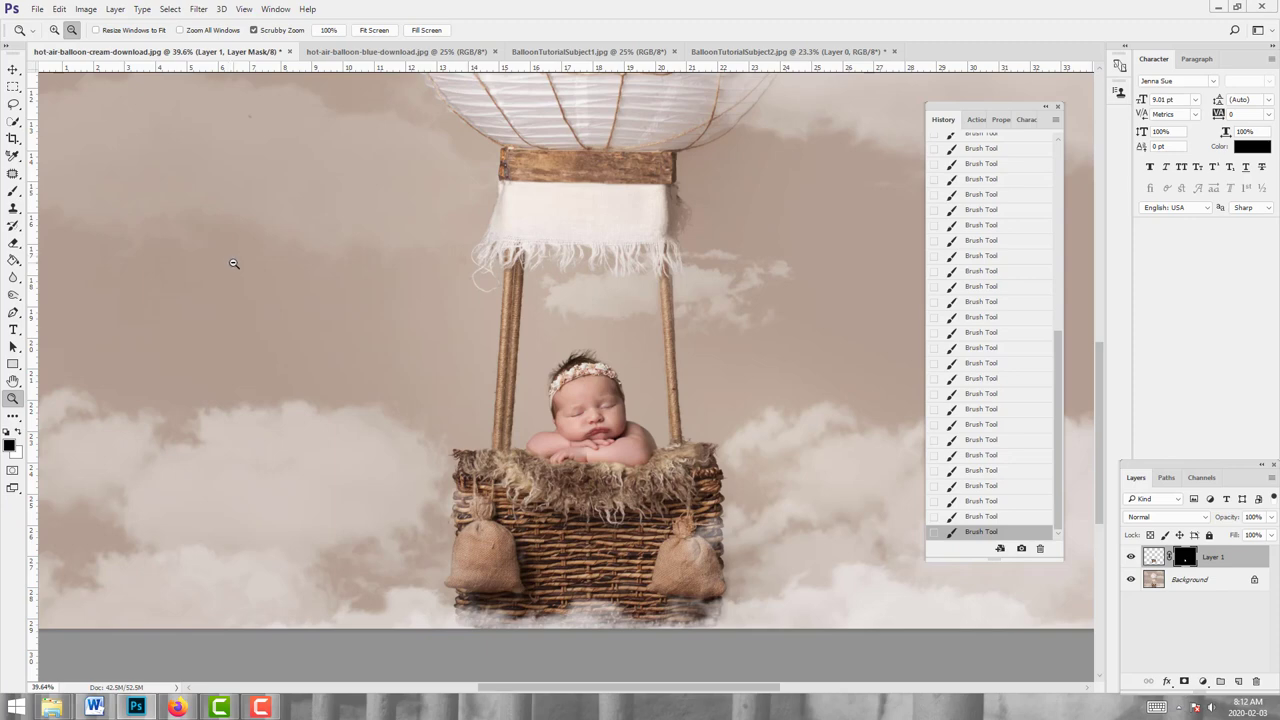
{"action": "left_click", "coordinate": [55, 30]}
{"action": "mouse_move", "coordinate": [755, 385]}
{"action": "left_mouse_down"}
{"action": "mouse_move", "coordinate": [766, 371]}
{"action": "mouse_move", "coordinate": [770, 388]}
{"action": "left_mouse_up"}
{"action": "left_click_drag", "start_coordinate": [613, 493], "coordinate": [620, 492]}
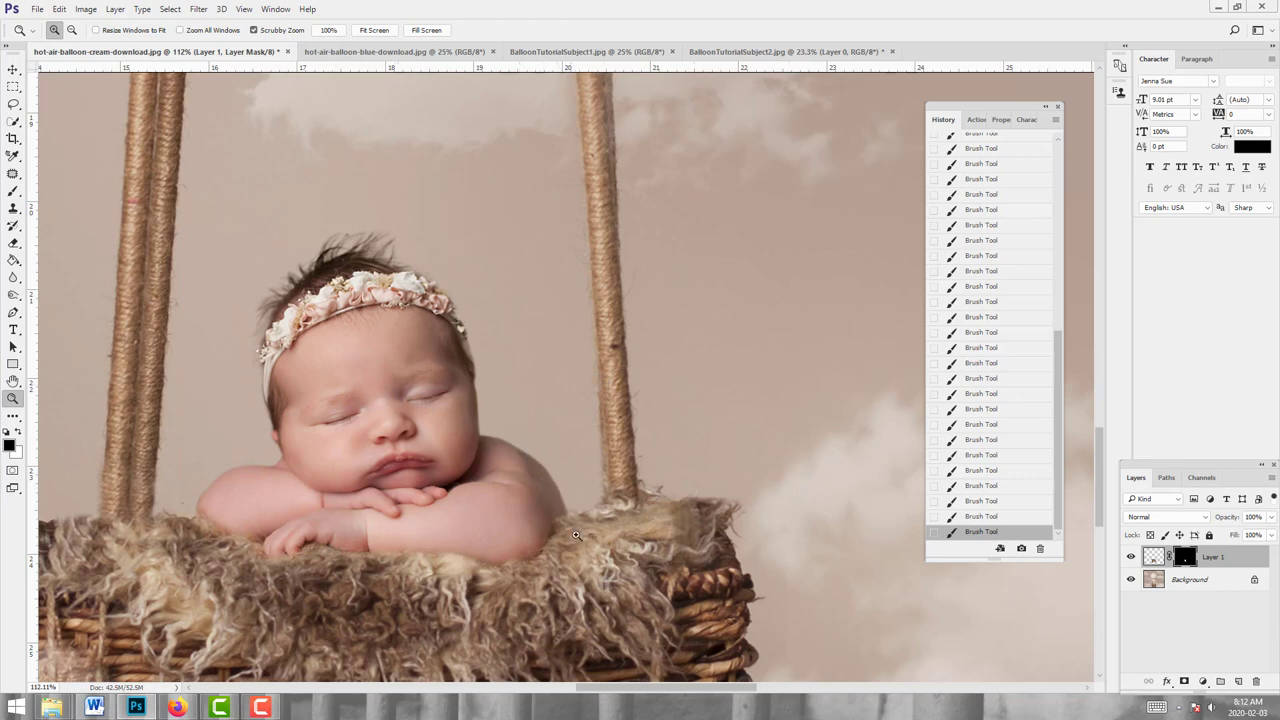
Step: Check the masked baby's edges and overall fit against the rest of the balloon scene at different magnifications
{"action": "left_click", "coordinate": [14, 193]}
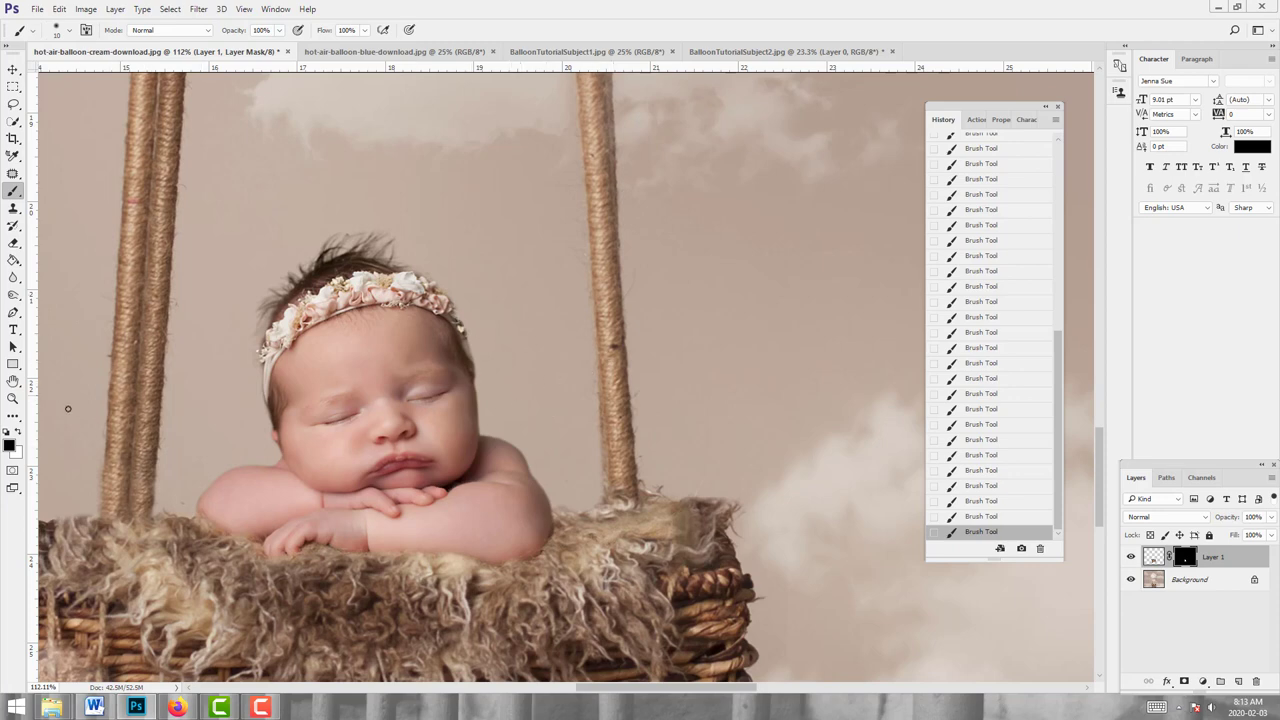
{"action": "left_click", "coordinate": [13, 398]}
{"action": "left_click", "coordinate": [71, 30]}
{"action": "left_click_drag", "start_coordinate": [358, 354], "coordinate": [366, 352]}
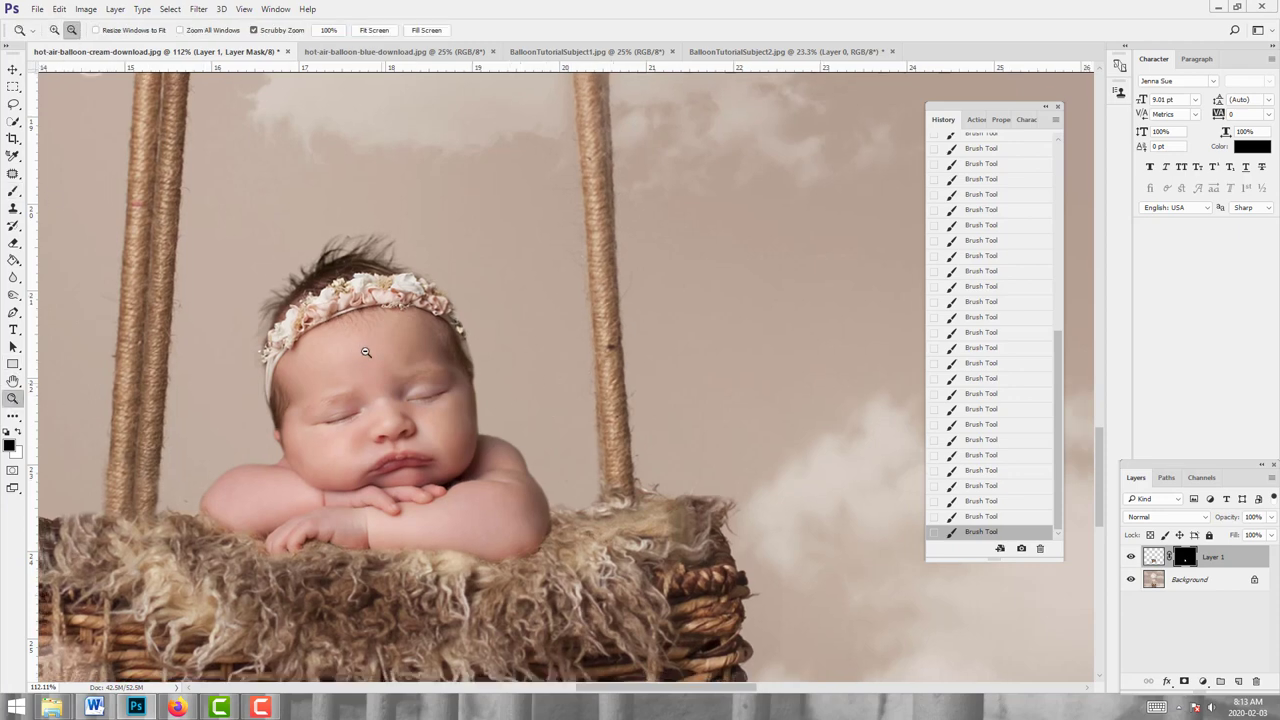
{"action": "left_click", "coordinate": [366, 352]}
{"action": "left_click", "coordinate": [366, 352]}
{"action": "left_click", "coordinate": [441, 418]}
{"action": "left_click_drag", "start_coordinate": [502, 470], "coordinate": [494, 436]}
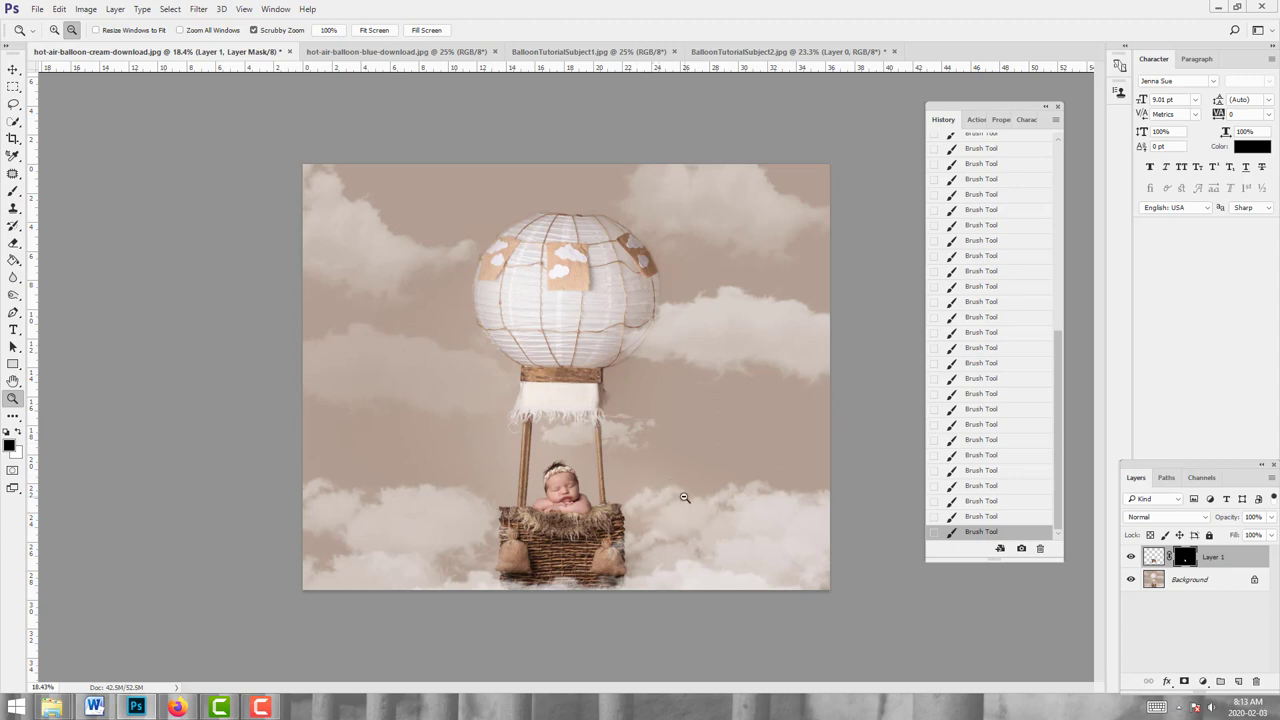
{"action": "left_click_drag", "start_coordinate": [648, 461], "coordinate": [661, 462]}
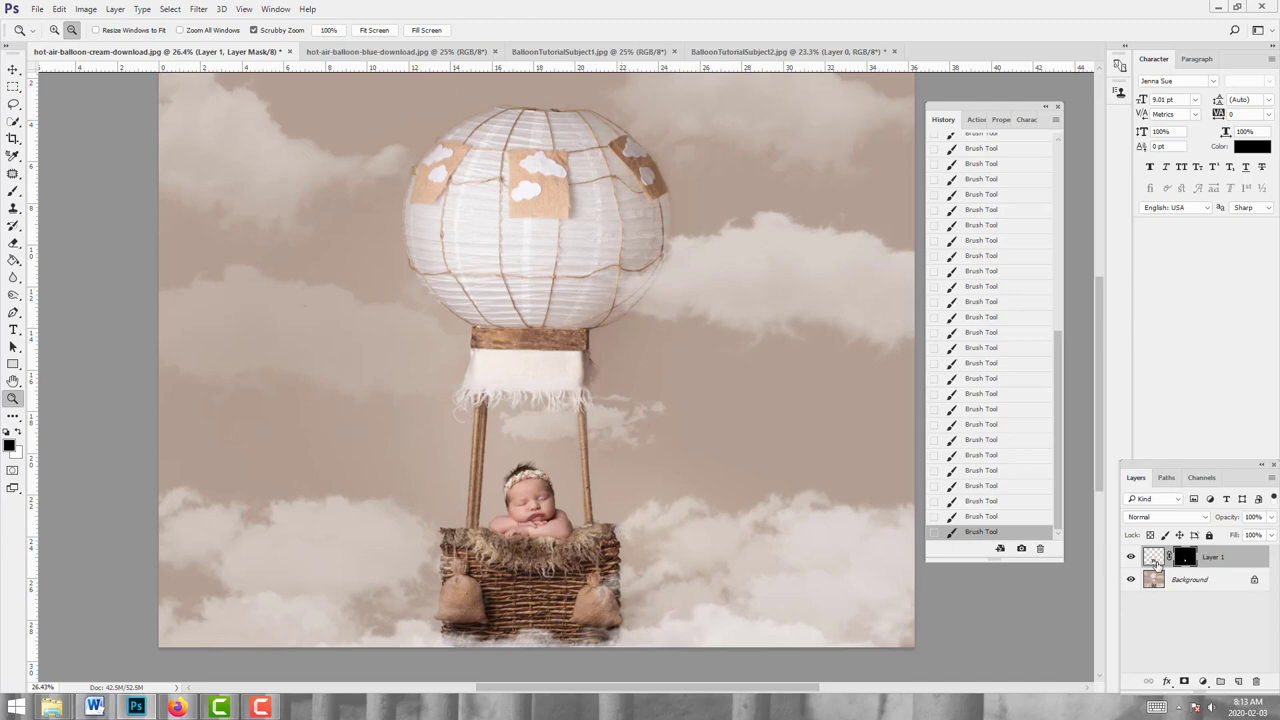
Step: Apply the Camera Raw Filter to the baby layer's image with Exposure set to -0.15
{"action": "left_click", "coordinate": [188, 12]}
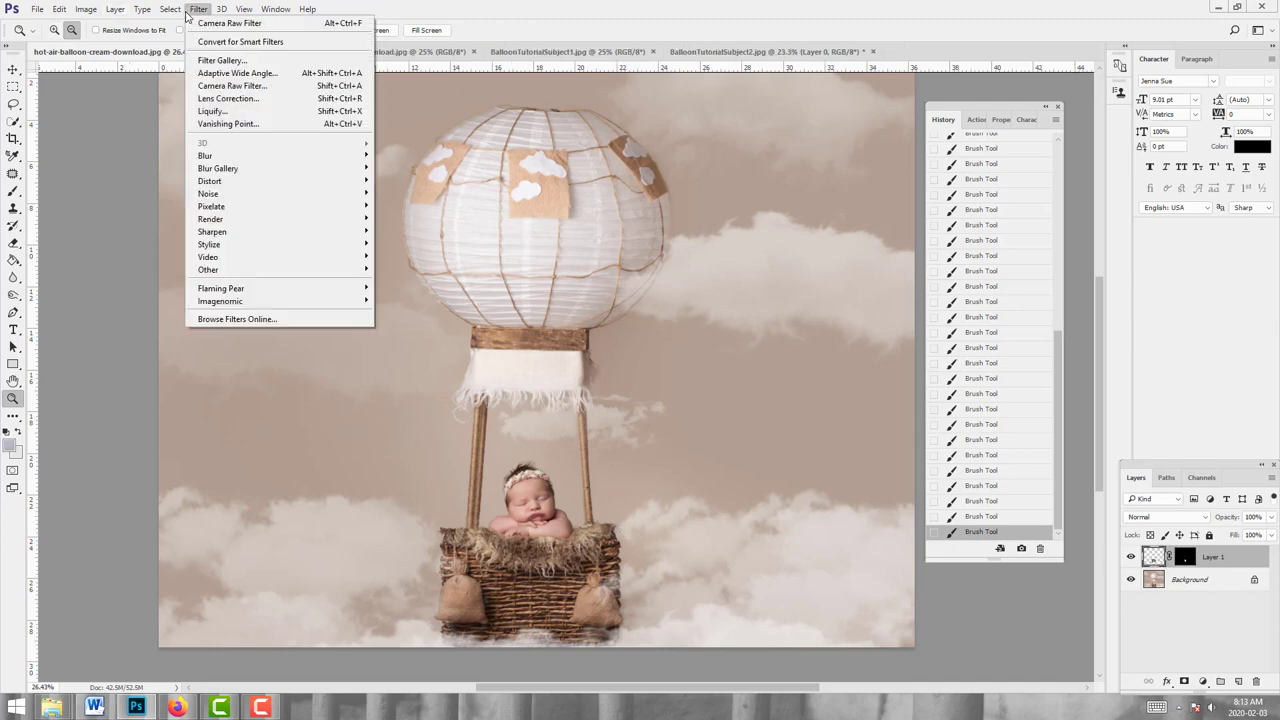
{"action": "left_click", "coordinate": [235, 86]}
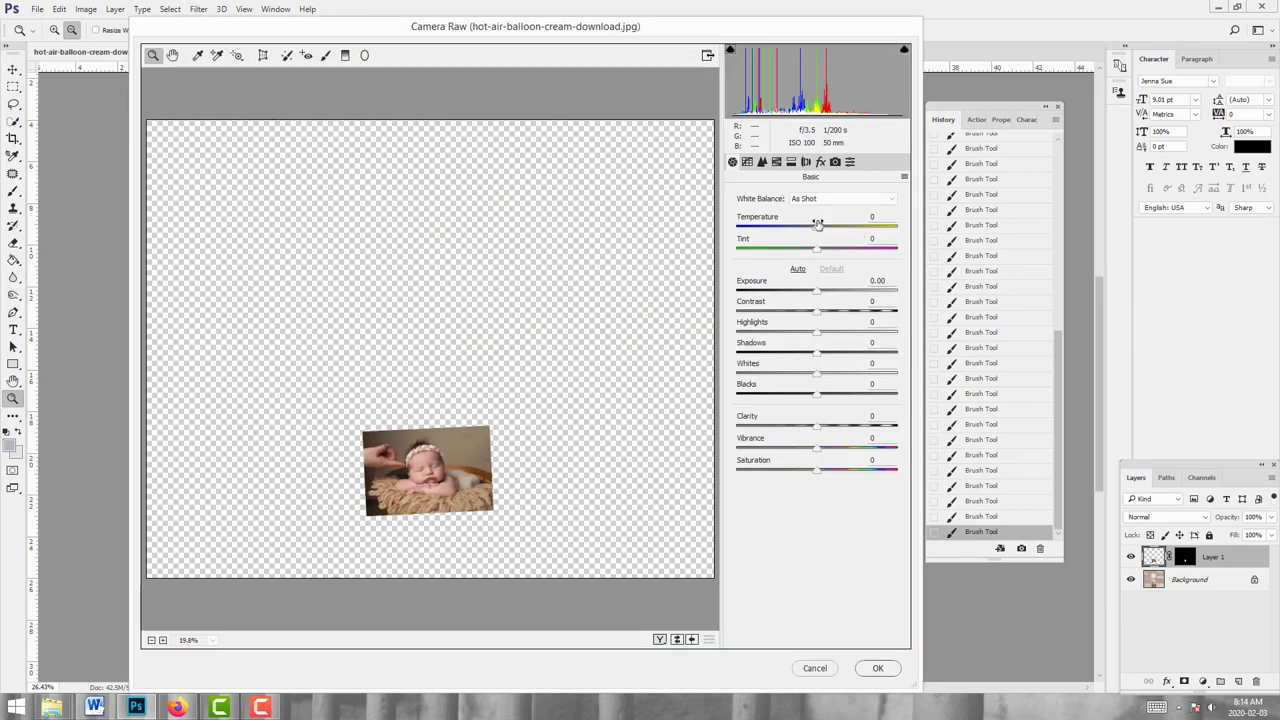
{"action": "left_click", "coordinate": [815, 290]}
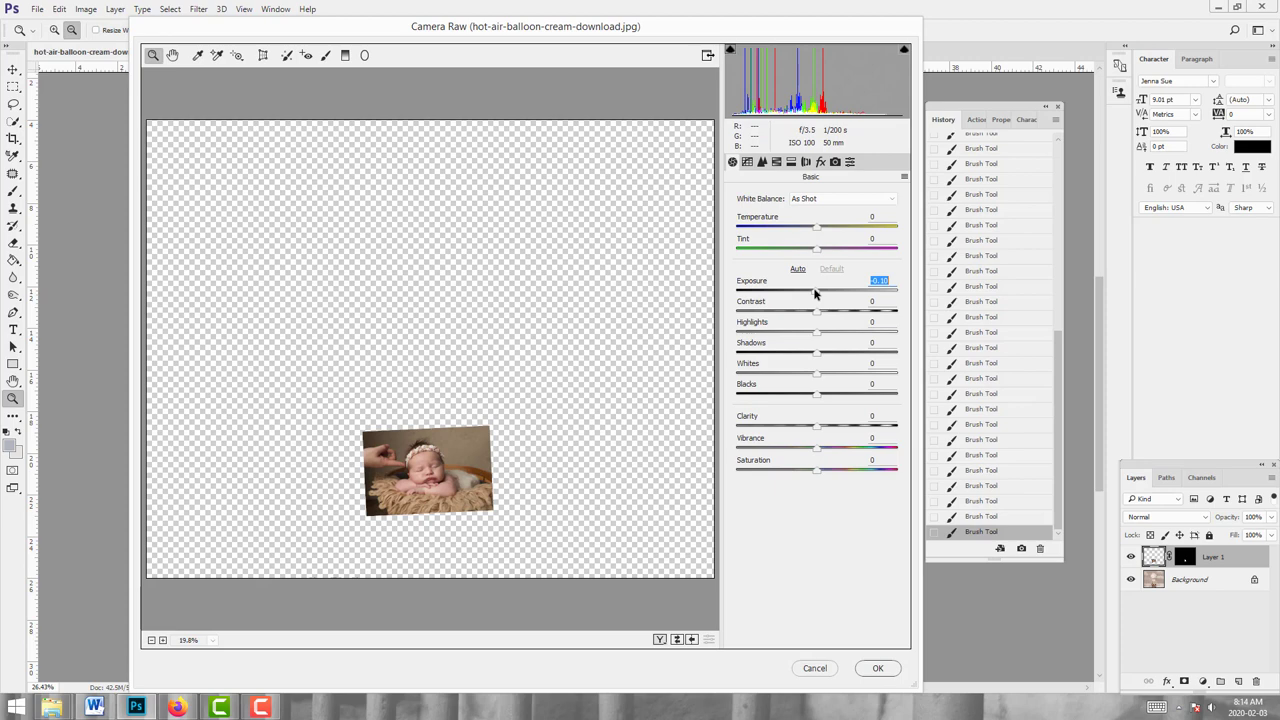
{"action": "left_click_drag", "start_coordinate": [815, 293], "coordinate": [814, 293]}
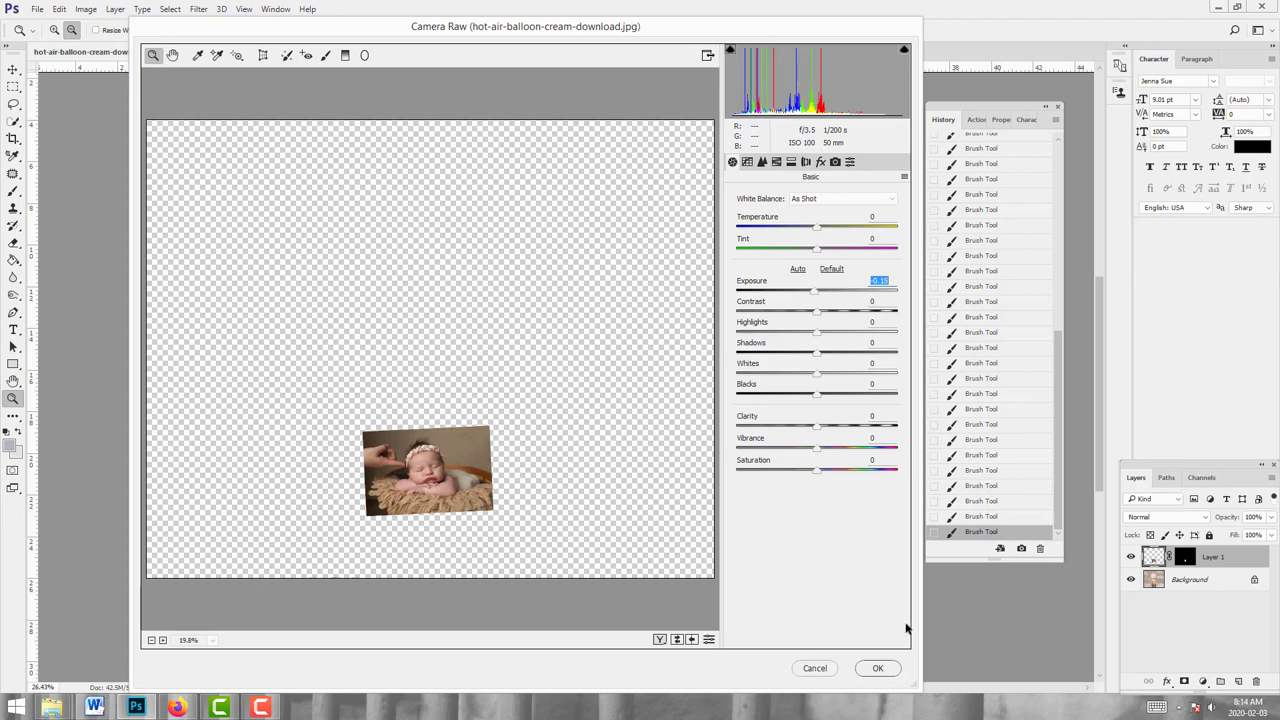
{"action": "left_click", "coordinate": [885, 668]}
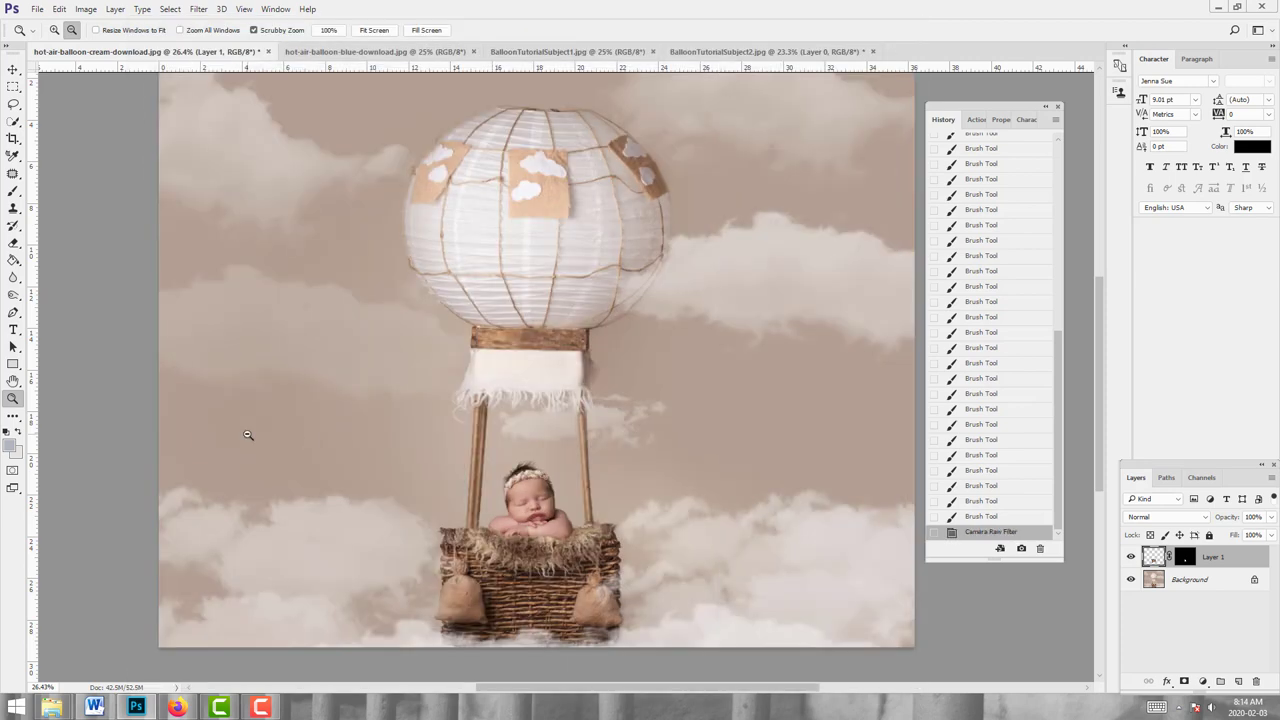
Step: Compare the baby before and after the Camera Raw Filter through the history states, ending on the filtered version
{"action": "left_click", "coordinate": [991, 517]}
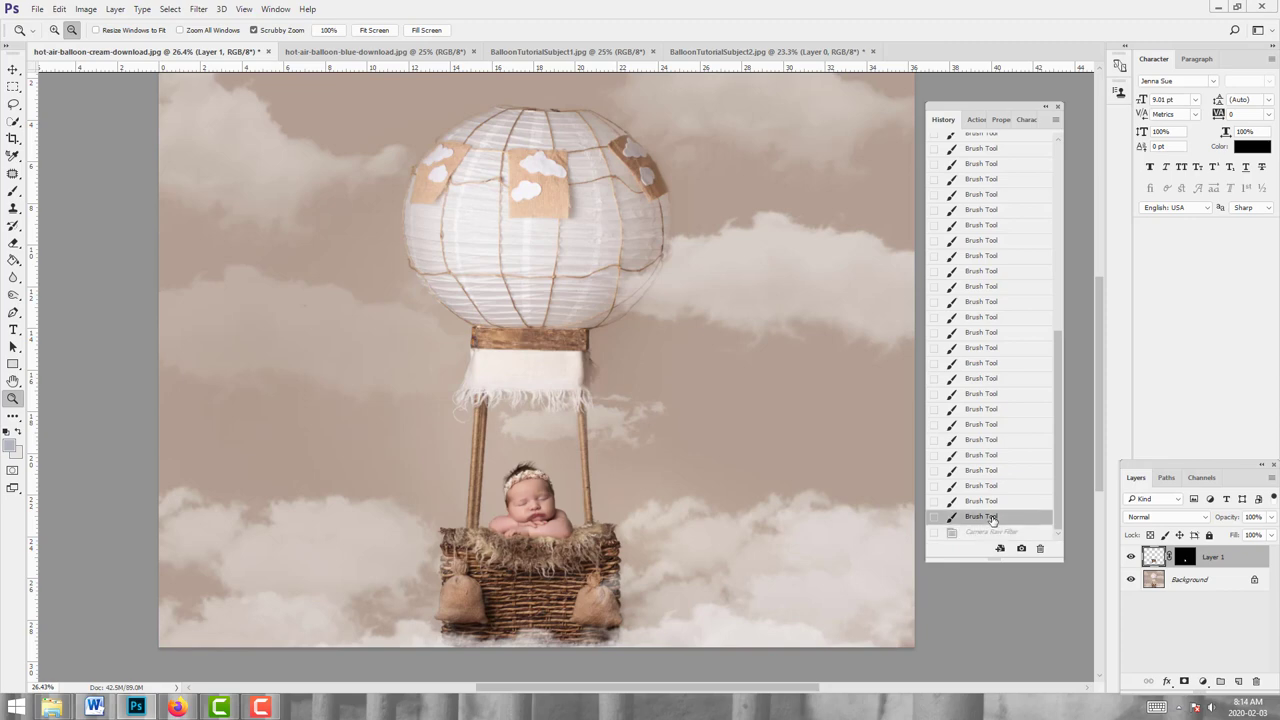
{"action": "left_click", "coordinate": [991, 532]}
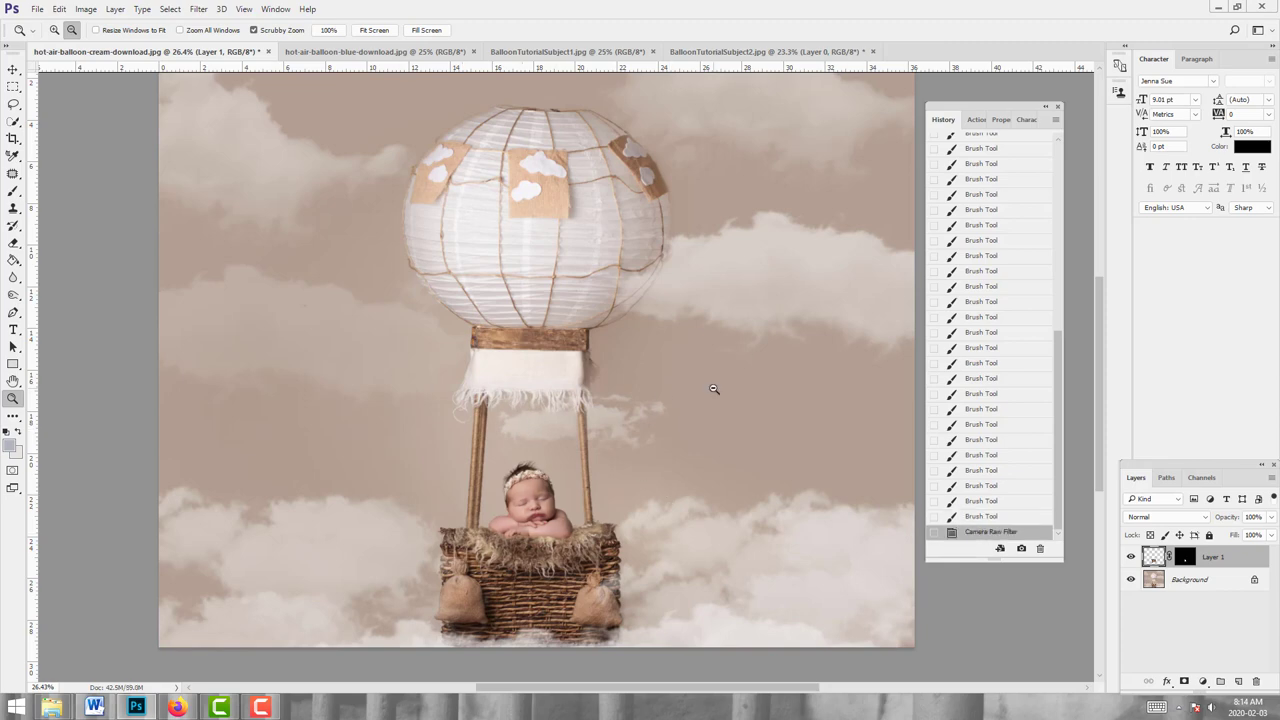
{"action": "left_click", "coordinate": [985, 517]}
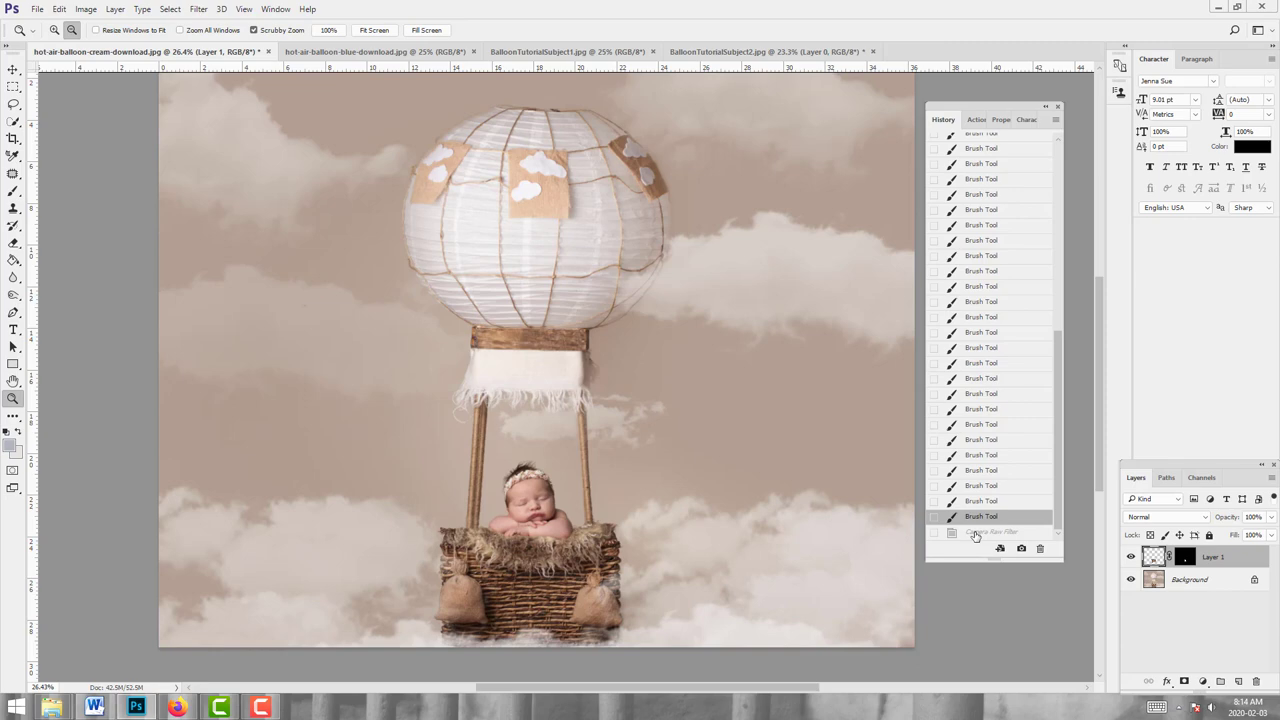
{"action": "left_click", "coordinate": [975, 532]}
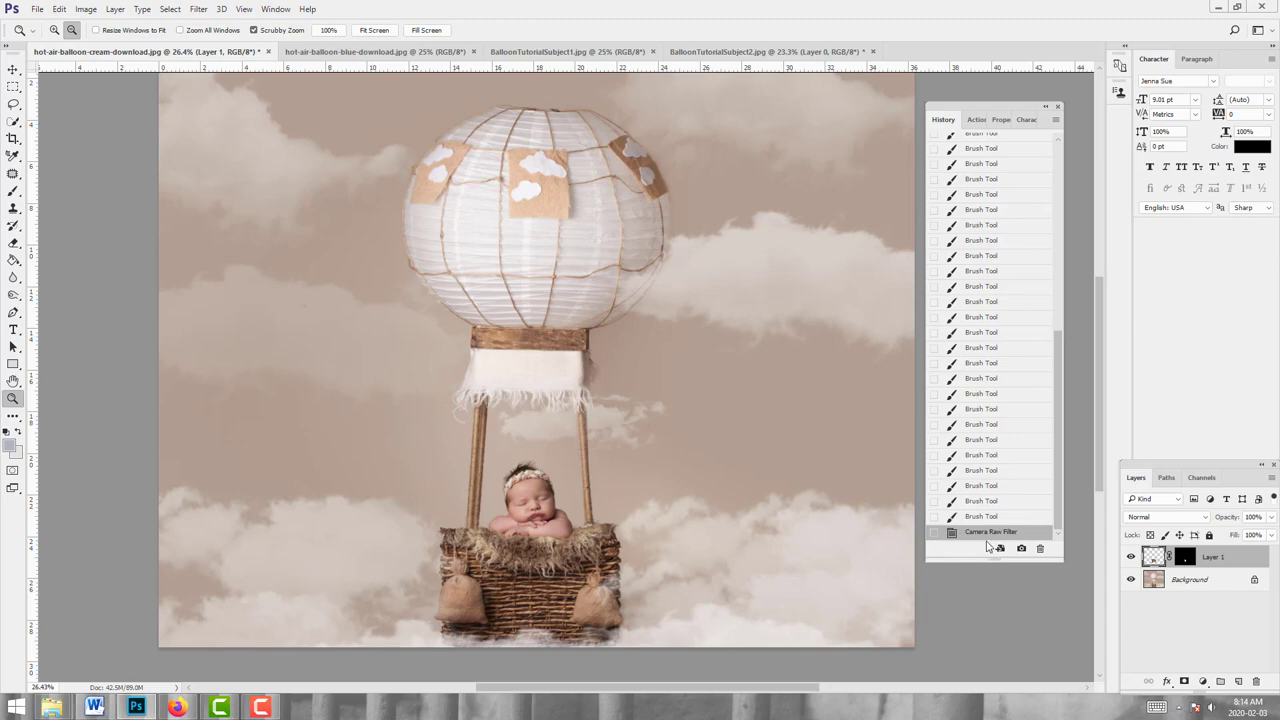
{"action": "left_click", "coordinate": [983, 519]}
{"action": "left_click", "coordinate": [984, 530]}
Step: Add a Curves adjustment with a point at input 178, output 184, and clip it to the baby layer
{"action": "left_click", "coordinate": [1203, 681]}
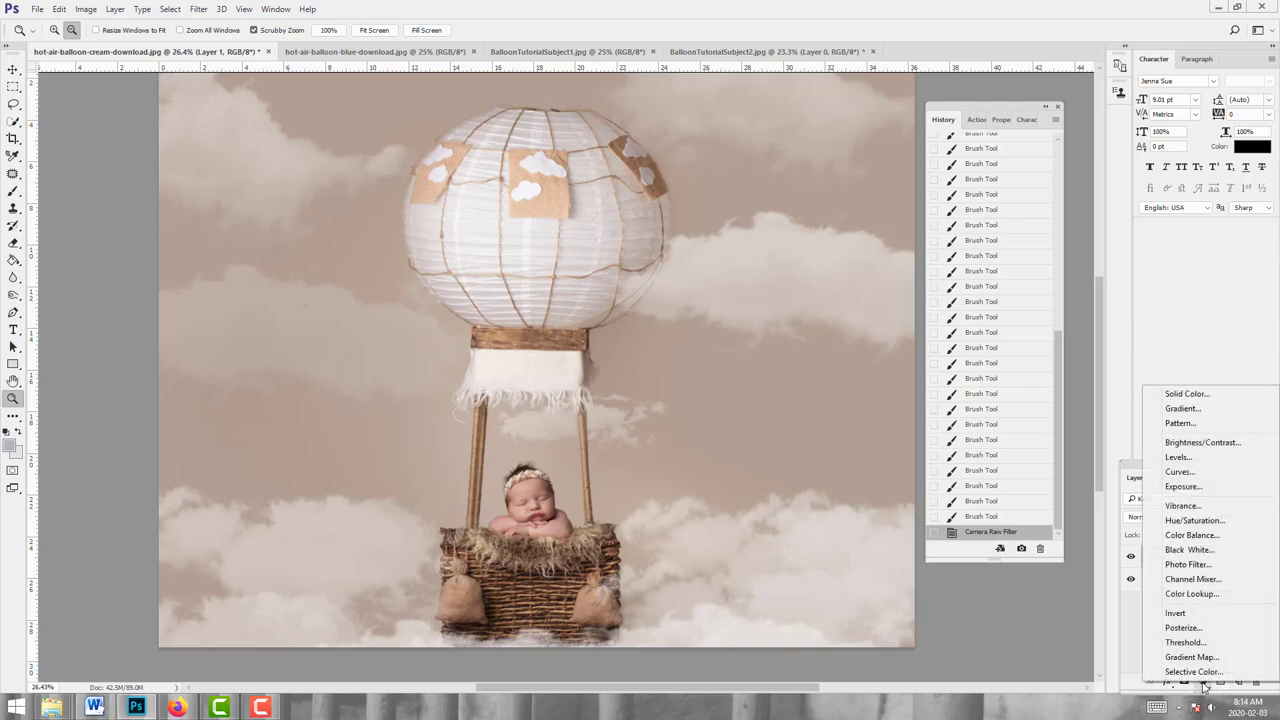
{"action": "left_click", "coordinate": [1179, 471]}
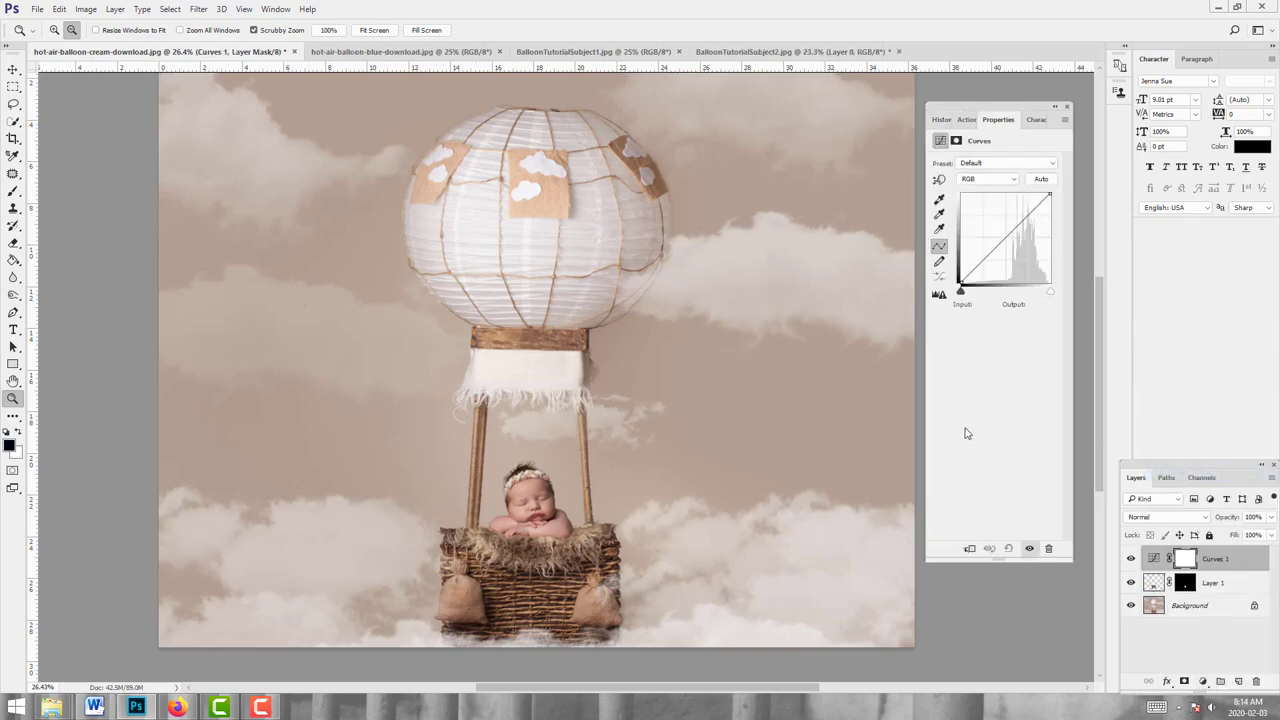
{"action": "left_click", "coordinate": [1024, 217]}
{"action": "left_click_drag", "start_coordinate": [1024, 217], "coordinate": [1023, 217]}
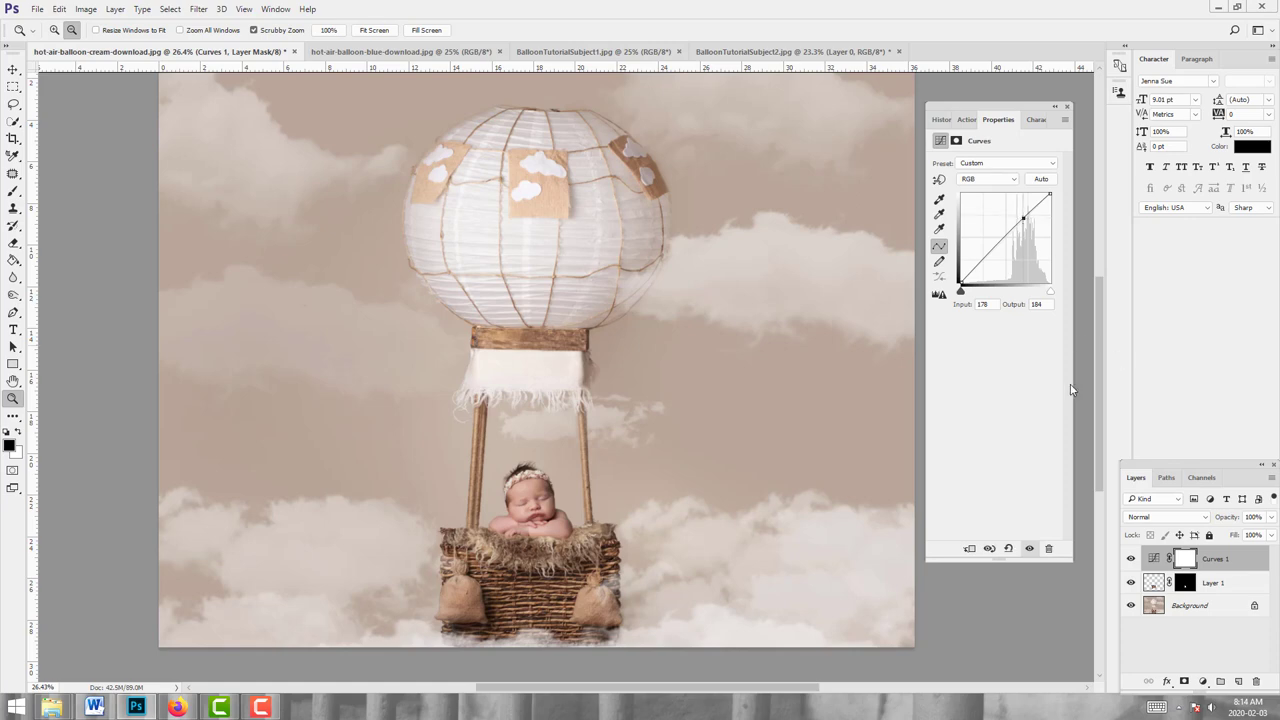
{"action": "right_click", "coordinate": [1216, 563]}
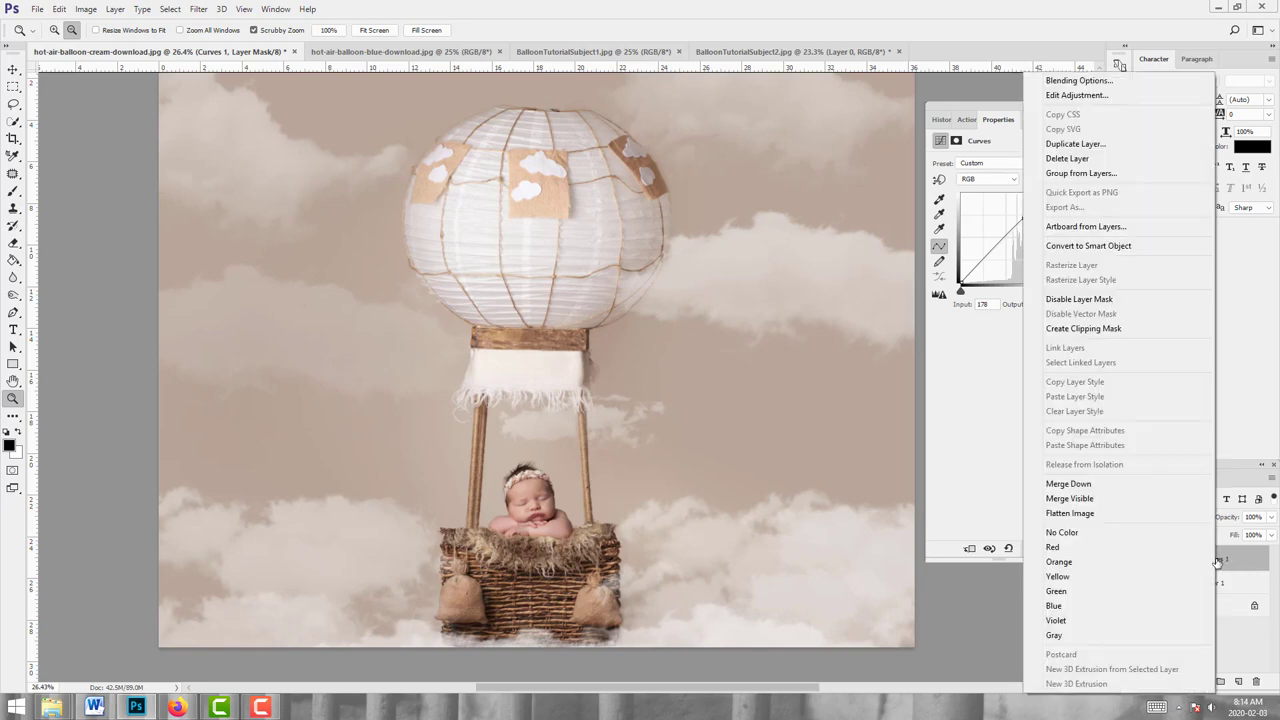
{"action": "left_click", "coordinate": [1138, 328]}
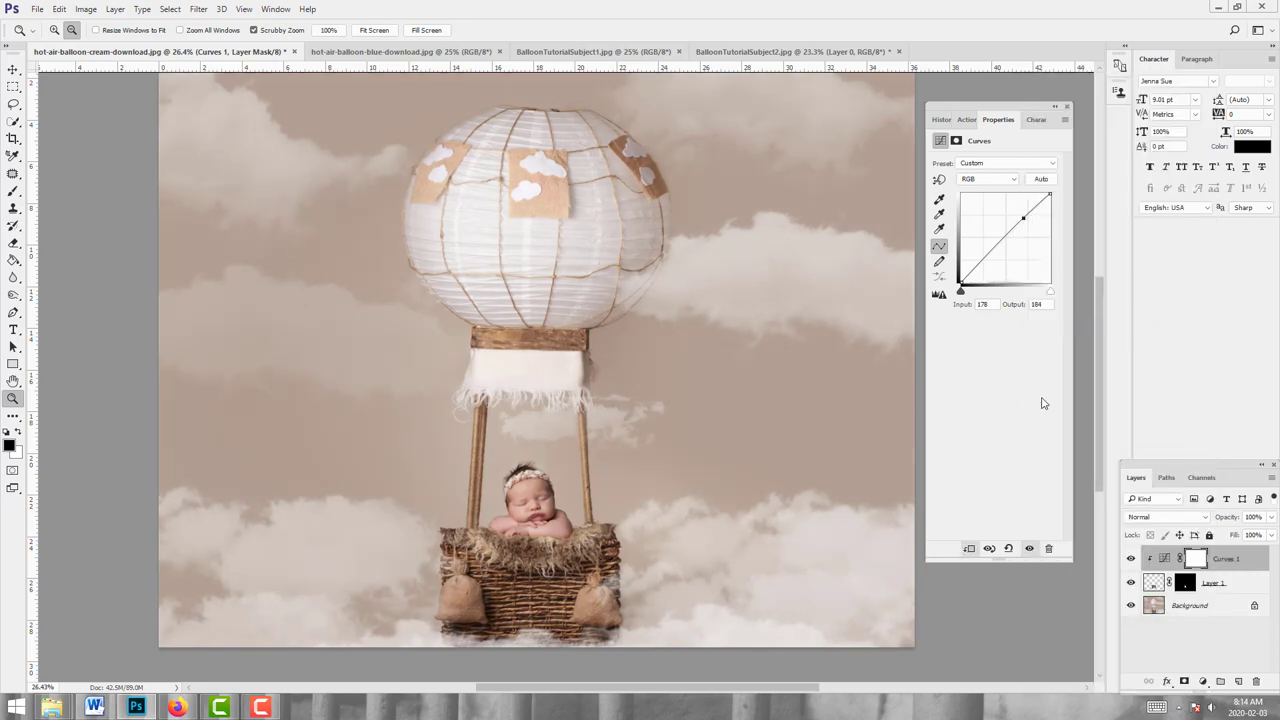
Step: Compare the baby with and without the Curves adjustment by toggling its visibility
{"action": "left_click", "coordinate": [1131, 560]}
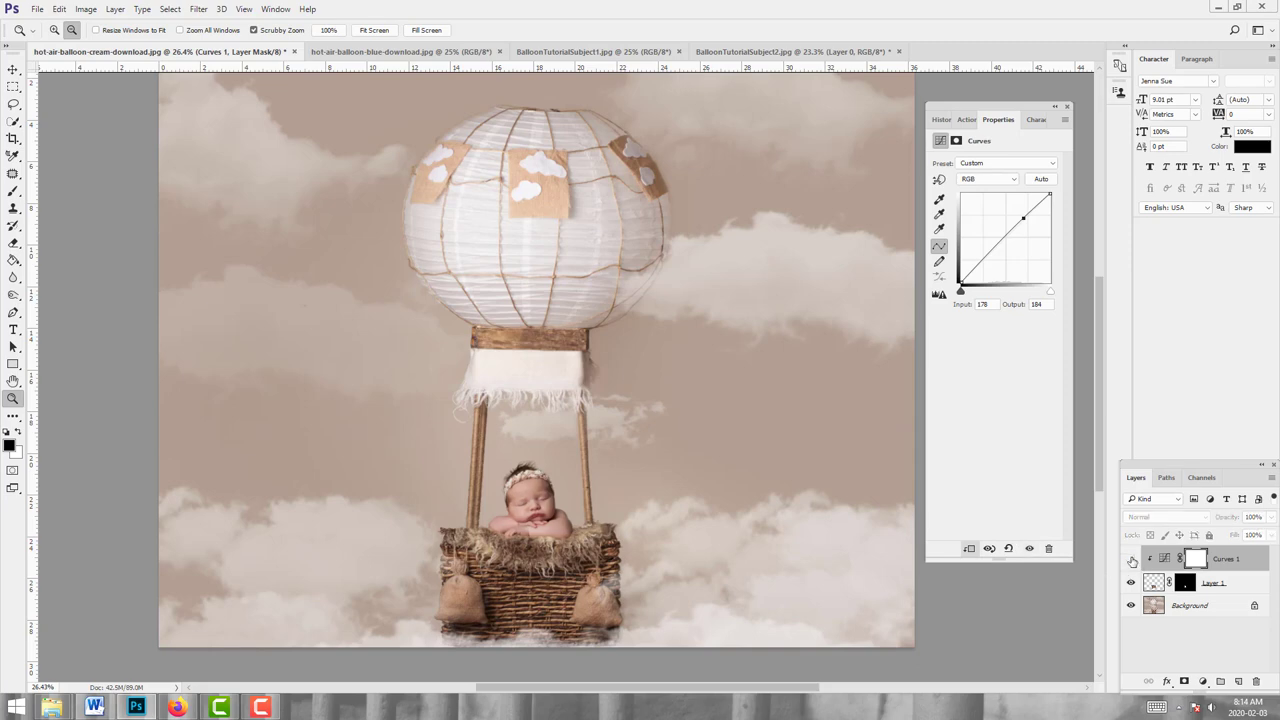
{"action": "left_click", "coordinate": [1131, 561]}
{"action": "left_click", "coordinate": [1131, 561]}
{"action": "left_click", "coordinate": [1131, 560]}
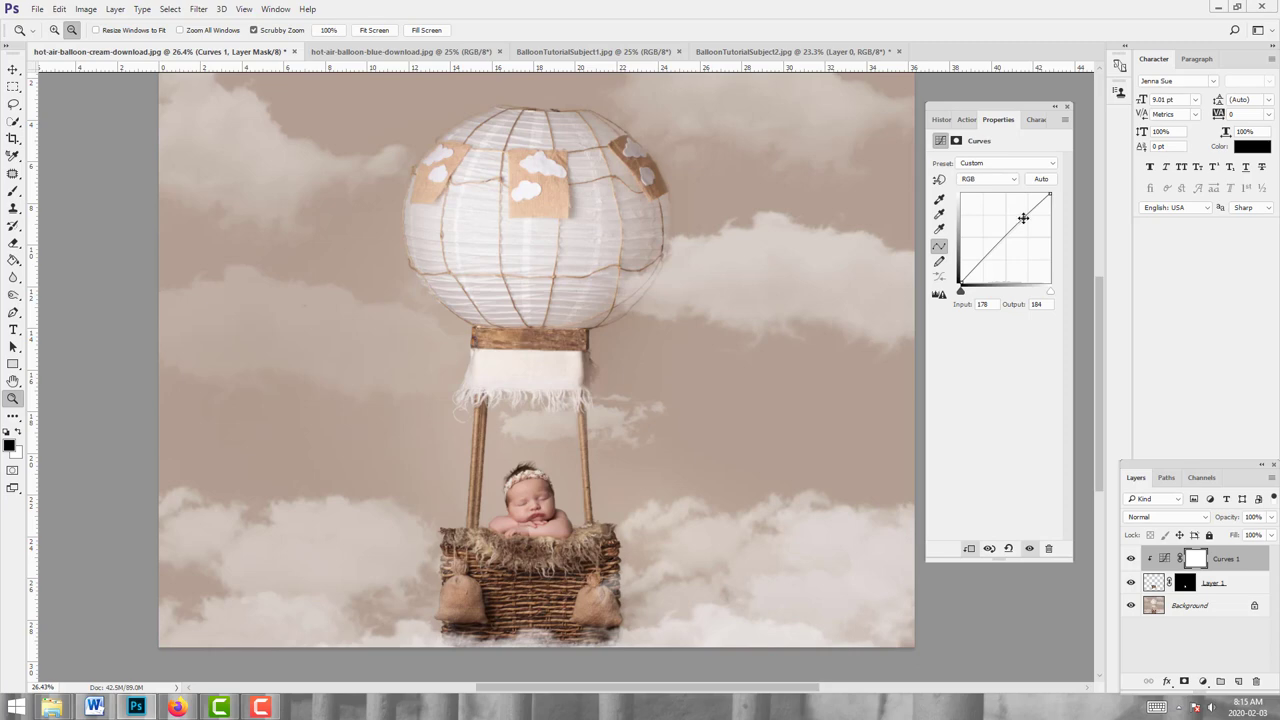
Step: Move the curve point to input 180, output 184, and compare the baby with the adjustment hidden and shown
{"action": "left_click_drag", "start_coordinate": [1023, 218], "coordinate": [1024, 217]}
{"action": "left_click", "coordinate": [1131, 559]}
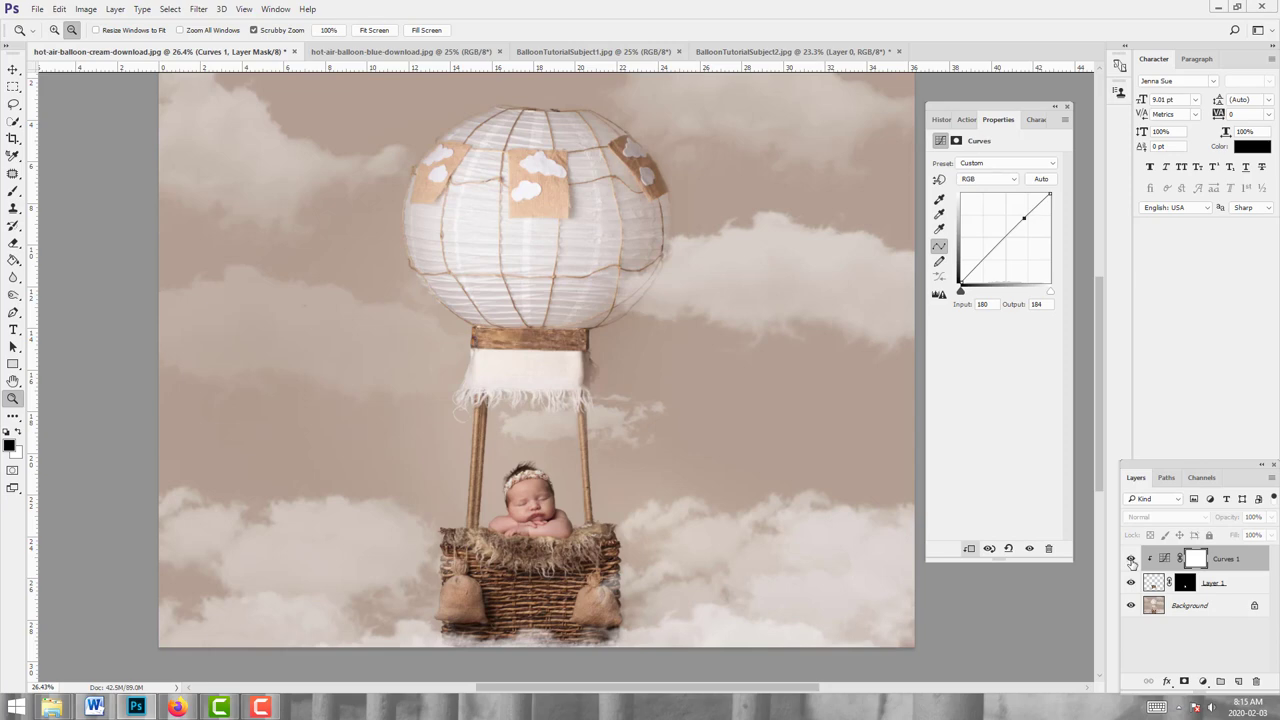
{"action": "left_click", "coordinate": [1131, 559]}
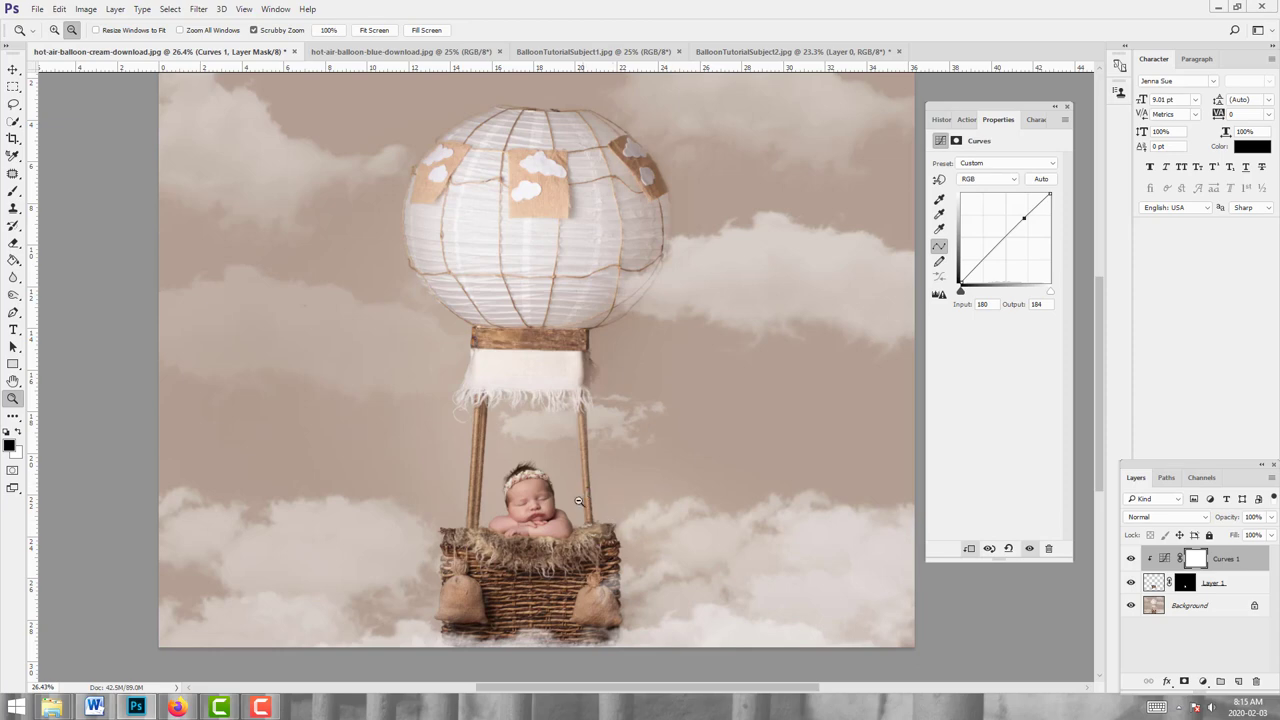
Step: Duplicate the Background layer and add a layer mask to the copy
{"action": "left_click_drag", "start_coordinate": [578, 500], "coordinate": [820, 503]}
{"action": "left_click_drag", "start_coordinate": [726, 486], "coordinate": [882, 489]}
{"action": "left_click", "coordinate": [1176, 606]}
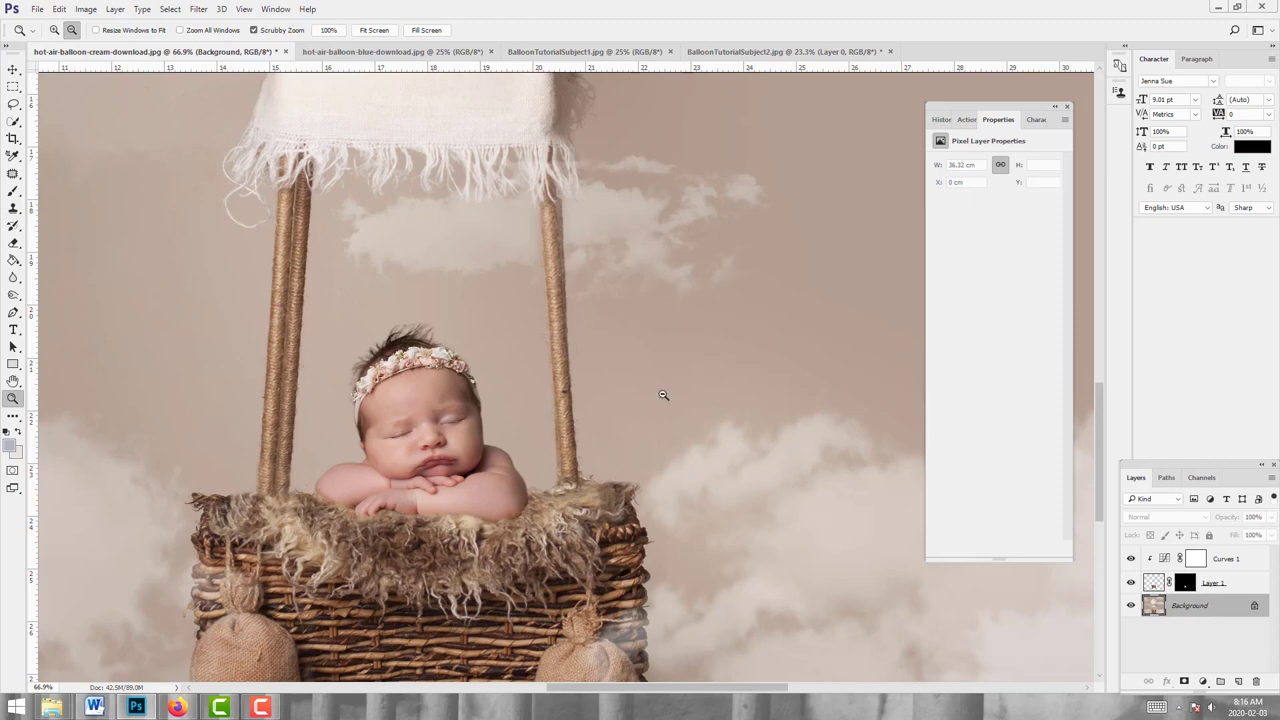
{"action": "left_click_drag", "start_coordinate": [640, 383], "coordinate": [507, 449]}
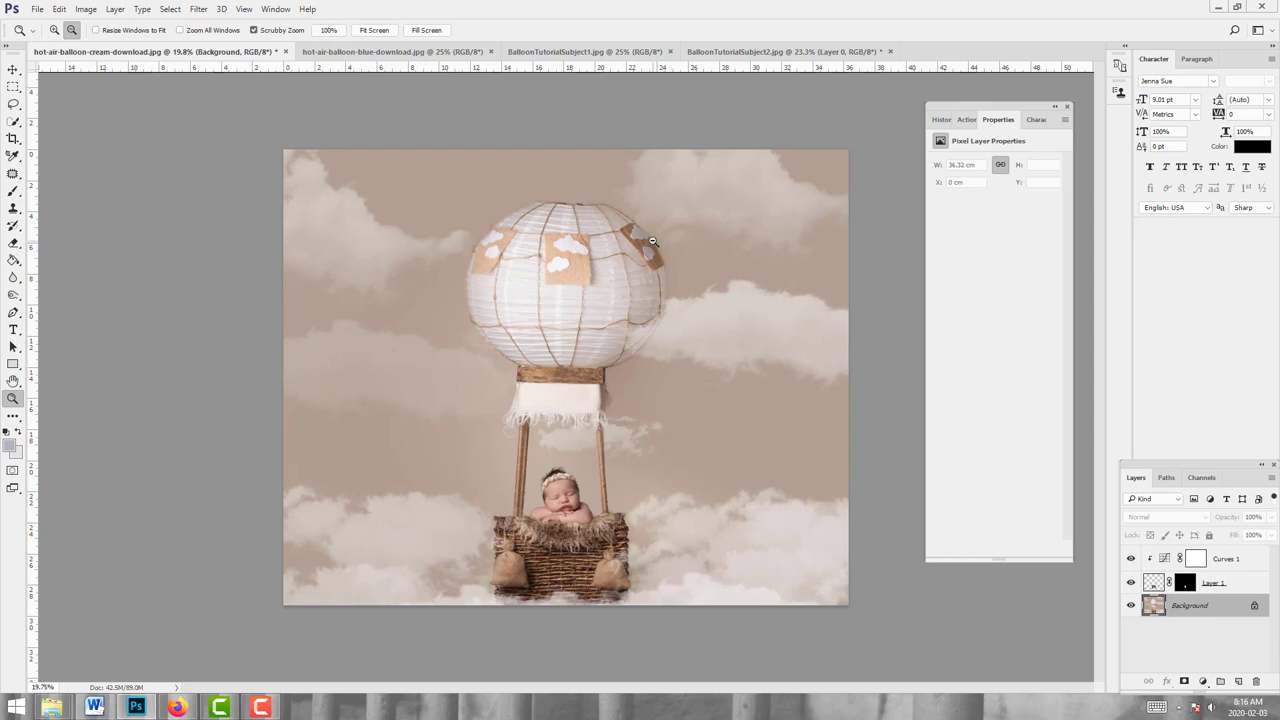
{"action": "left_click_drag", "start_coordinate": [667, 458], "coordinate": [811, 473]}
{"action": "left_click_drag", "start_coordinate": [711, 486], "coordinate": [811, 522]}
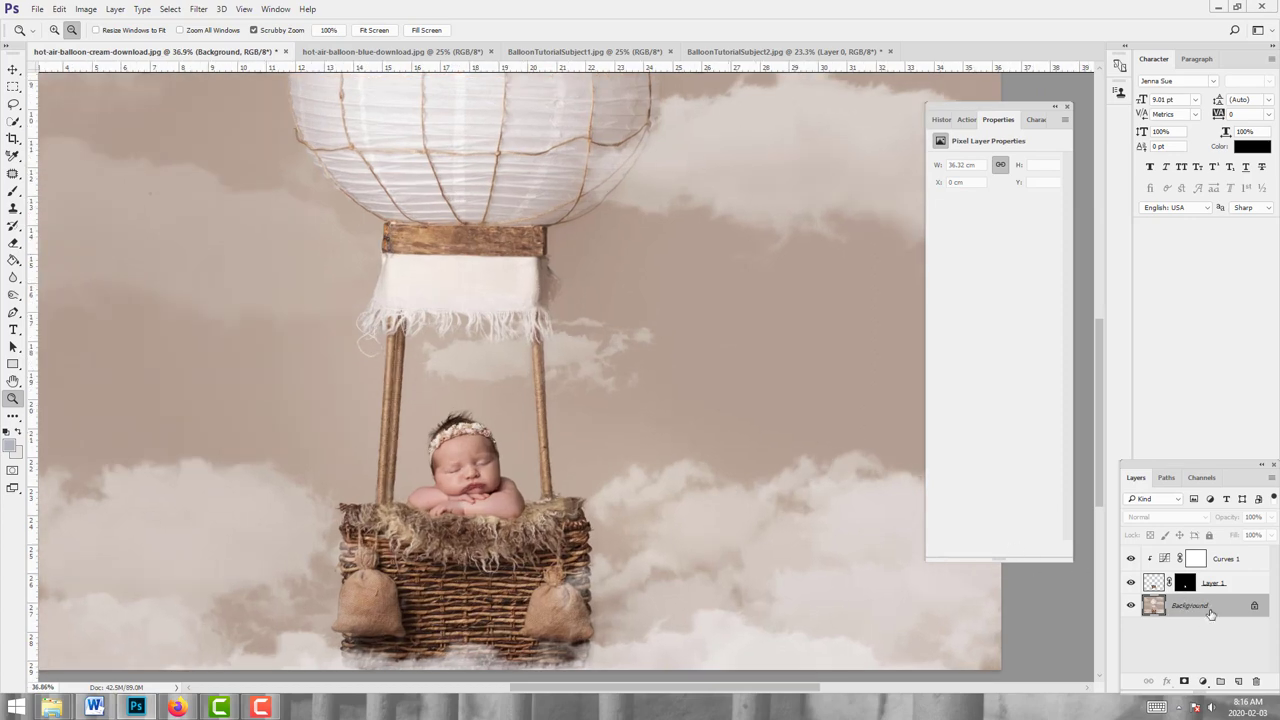
{"action": "left_click_drag", "start_coordinate": [1211, 612], "coordinate": [1239, 681]}
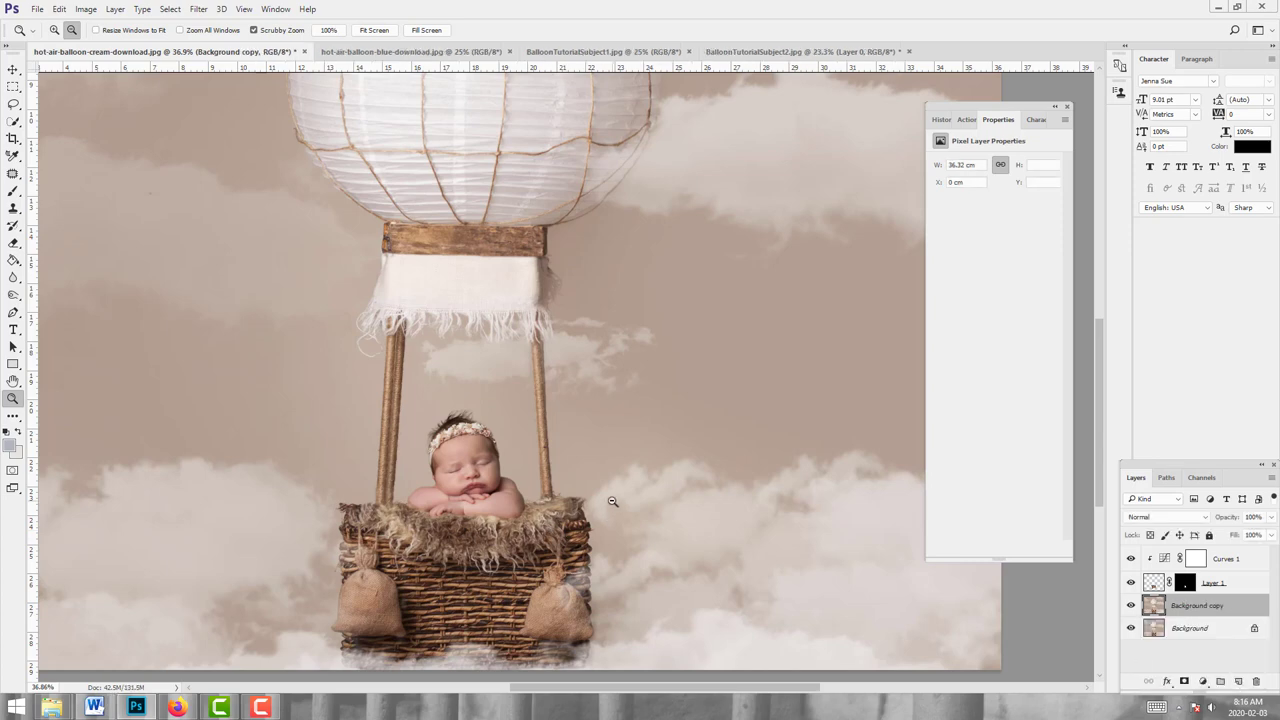
{"action": "left_click_drag", "start_coordinate": [586, 485], "coordinate": [606, 486]}
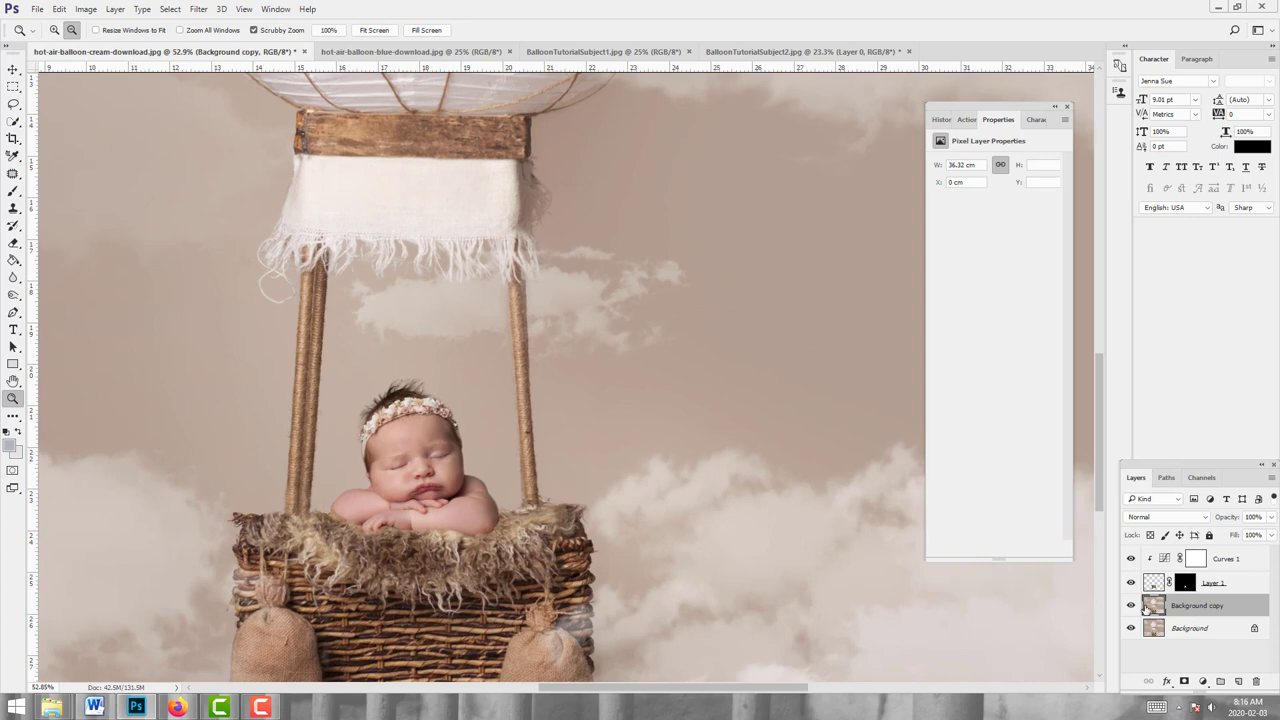
{"action": "left_click", "coordinate": [1184, 682]}
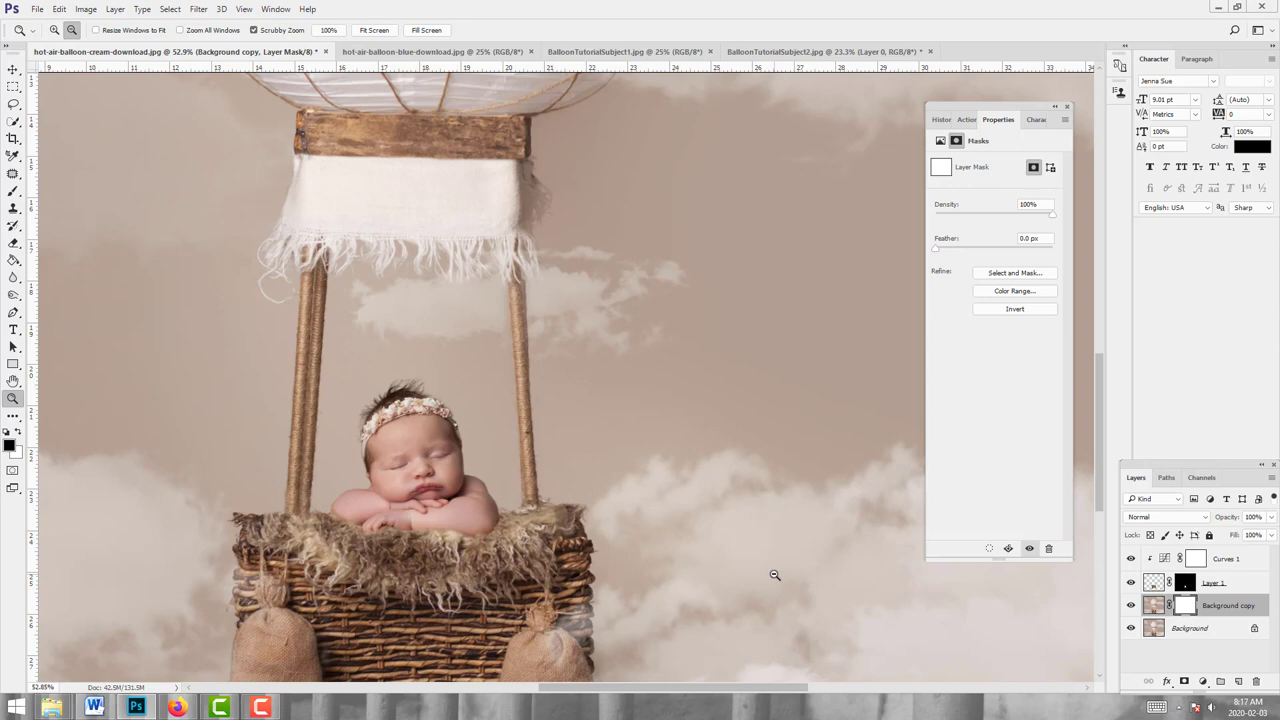
Step: Invert the Background copy's mask to black and set the layer's blend mode to Multiply
{"action": "left_click", "coordinate": [1162, 518]}
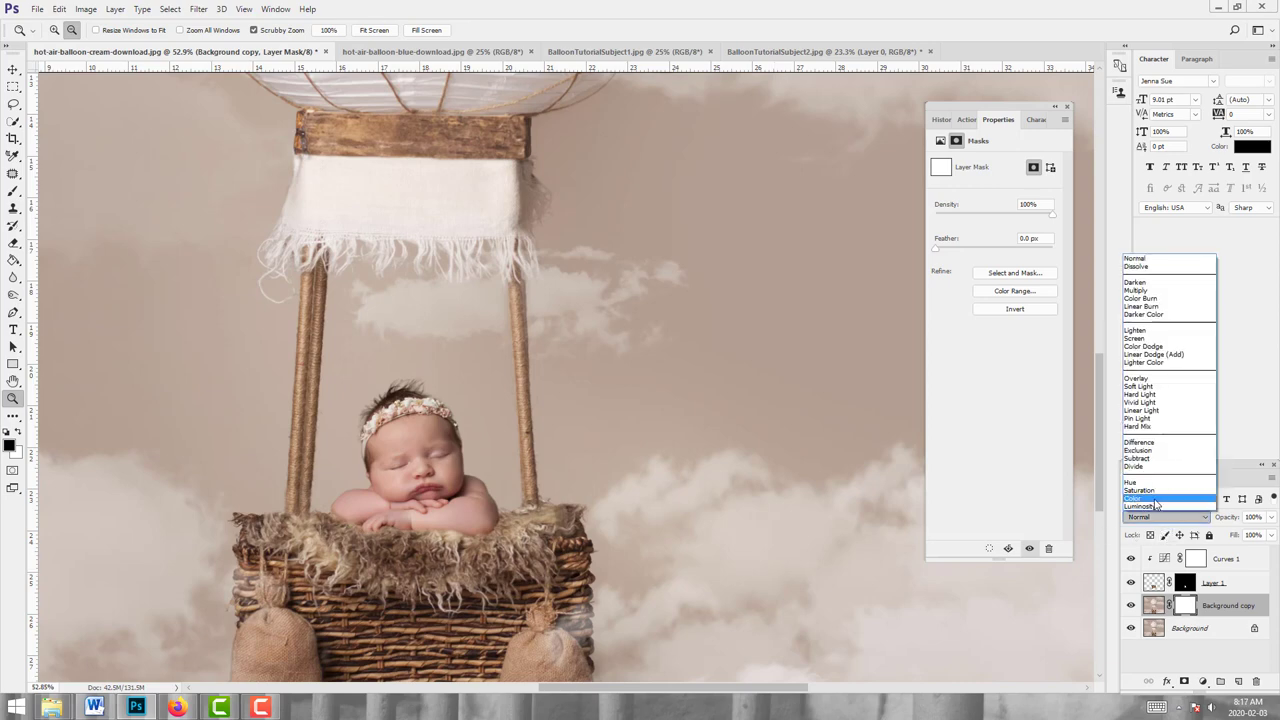
{"action": "left_click", "coordinate": [1188, 607]}
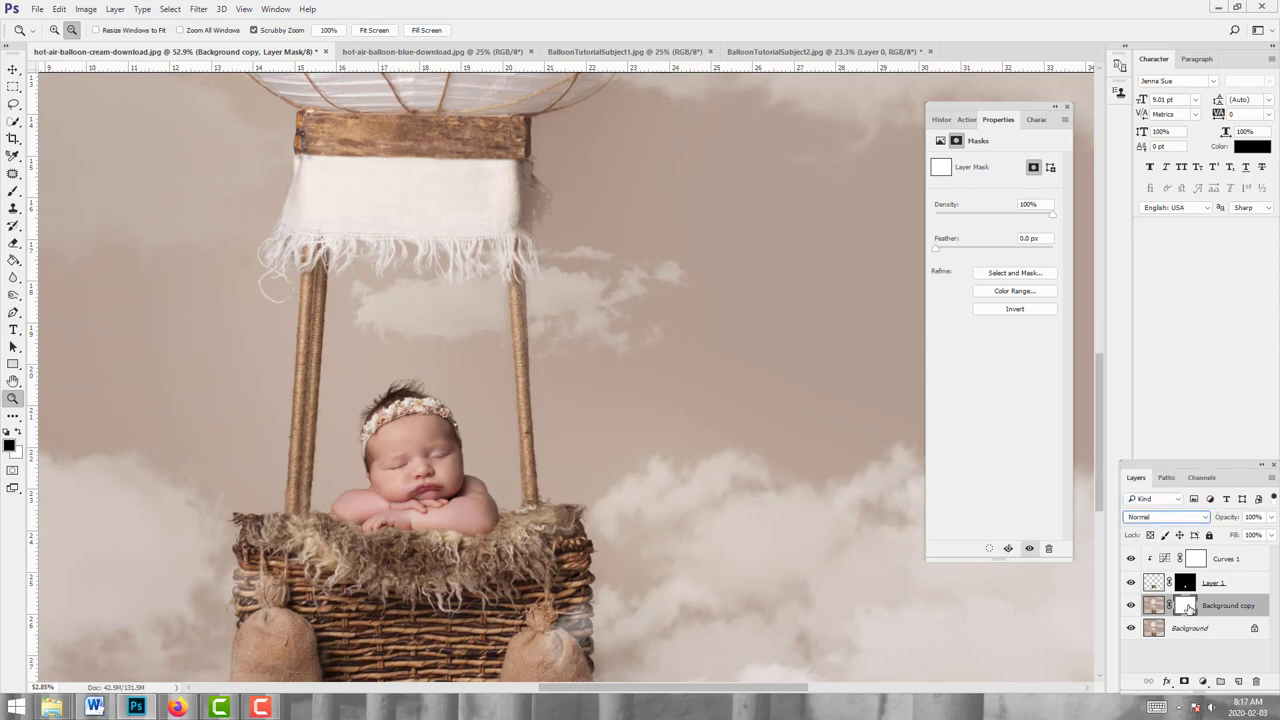
{"action": "key", "text": "ctrl+i"}
{"action": "left_click", "coordinate": [1205, 517]}
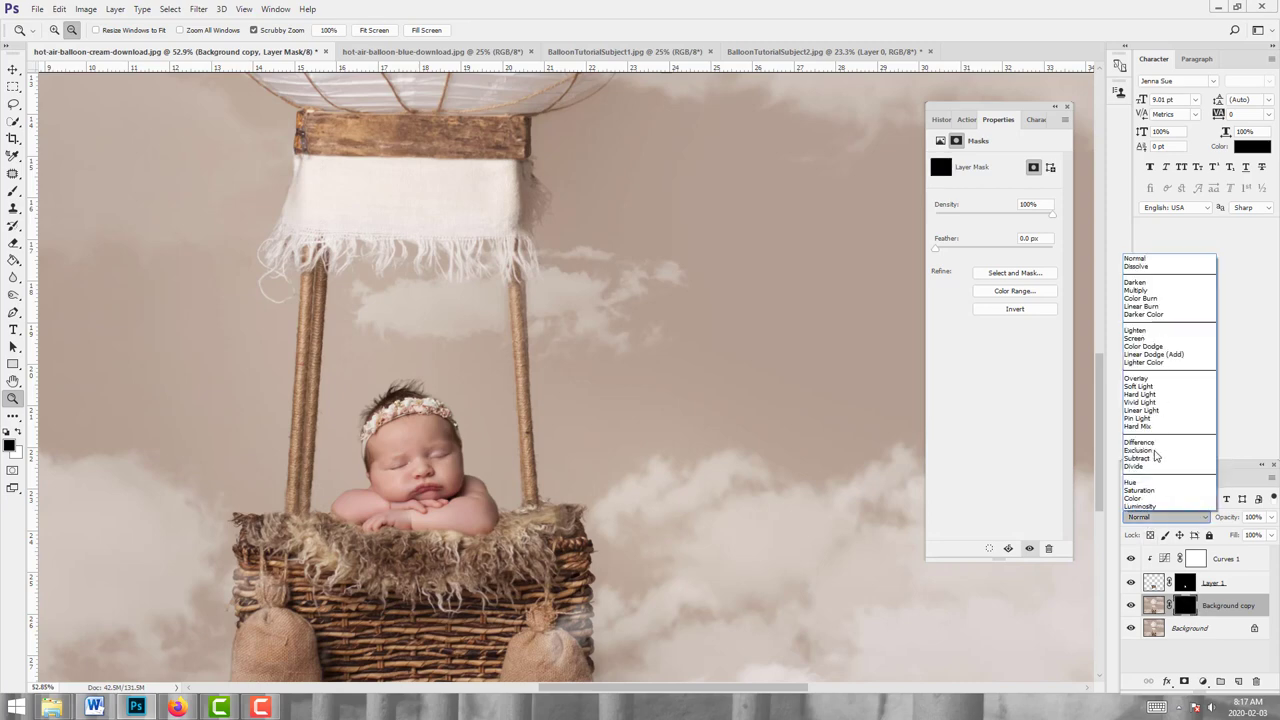
{"action": "left_click", "coordinate": [1140, 290]}
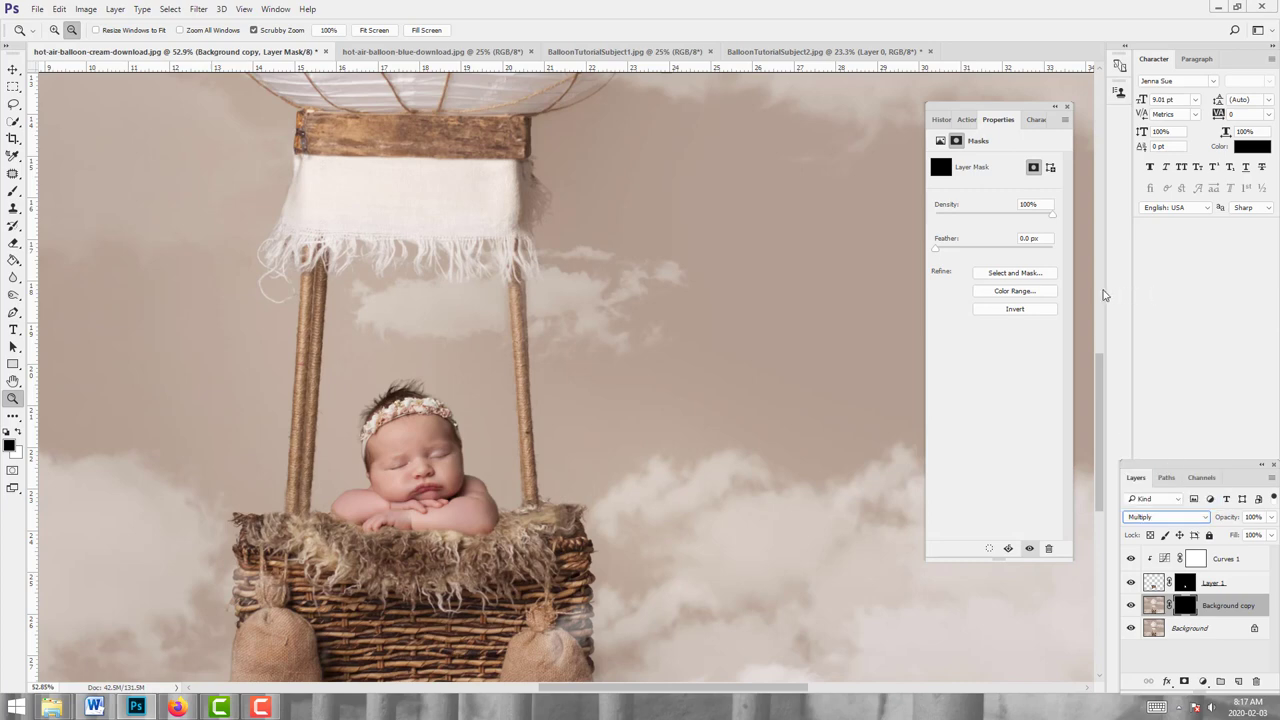
Step: Prepare a soft white brush at 200 px with 0% hardness for painting on the Background copy's mask
{"action": "left_click", "coordinate": [13, 191]}
{"action": "left_click", "coordinate": [17, 431]}
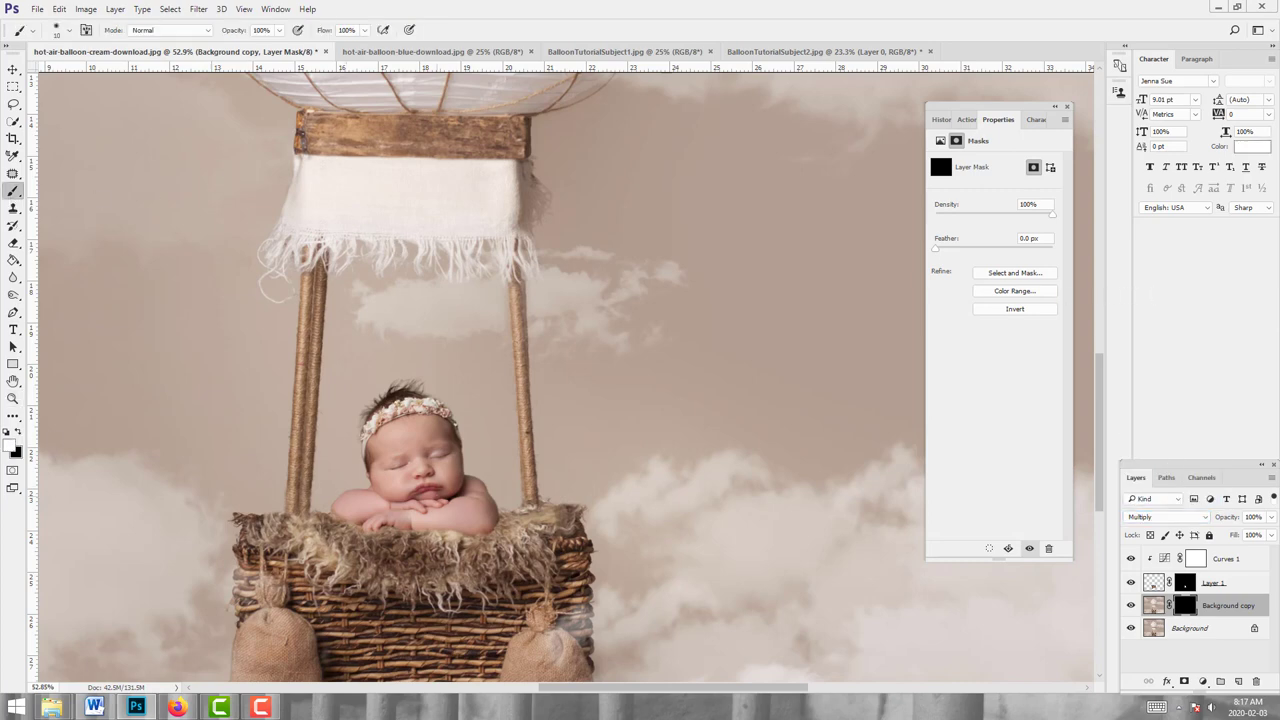
{"action": "left_click", "coordinate": [68, 30]}
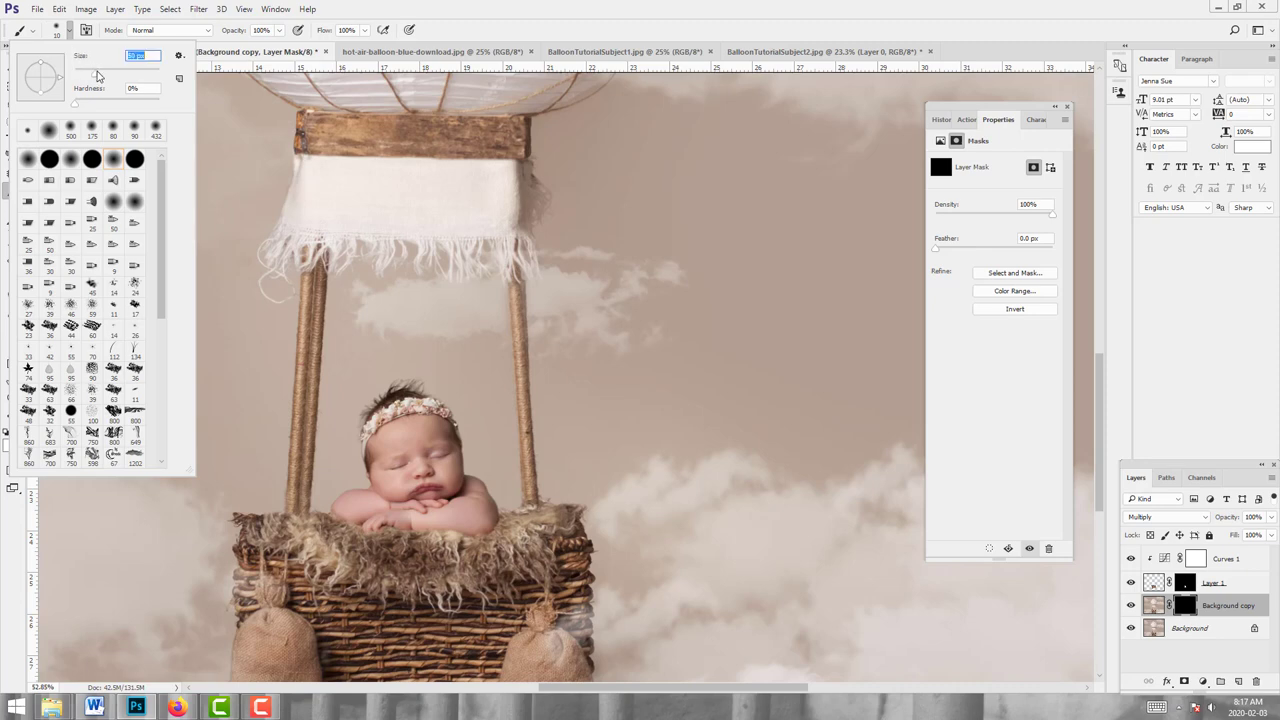
{"action": "left_click", "coordinate": [97, 74]}
{"action": "type", "text": "111111"}
{"action": "key", "text": "Return"}
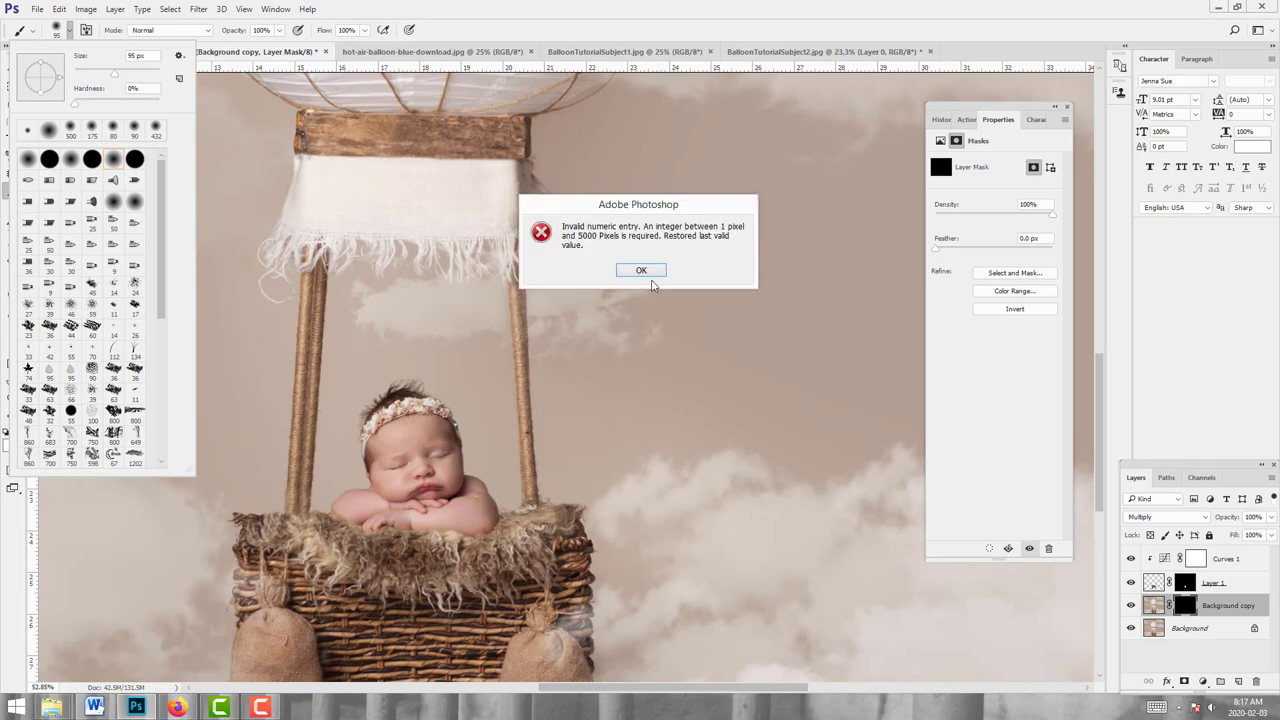
{"action": "left_click", "coordinate": [645, 273]}
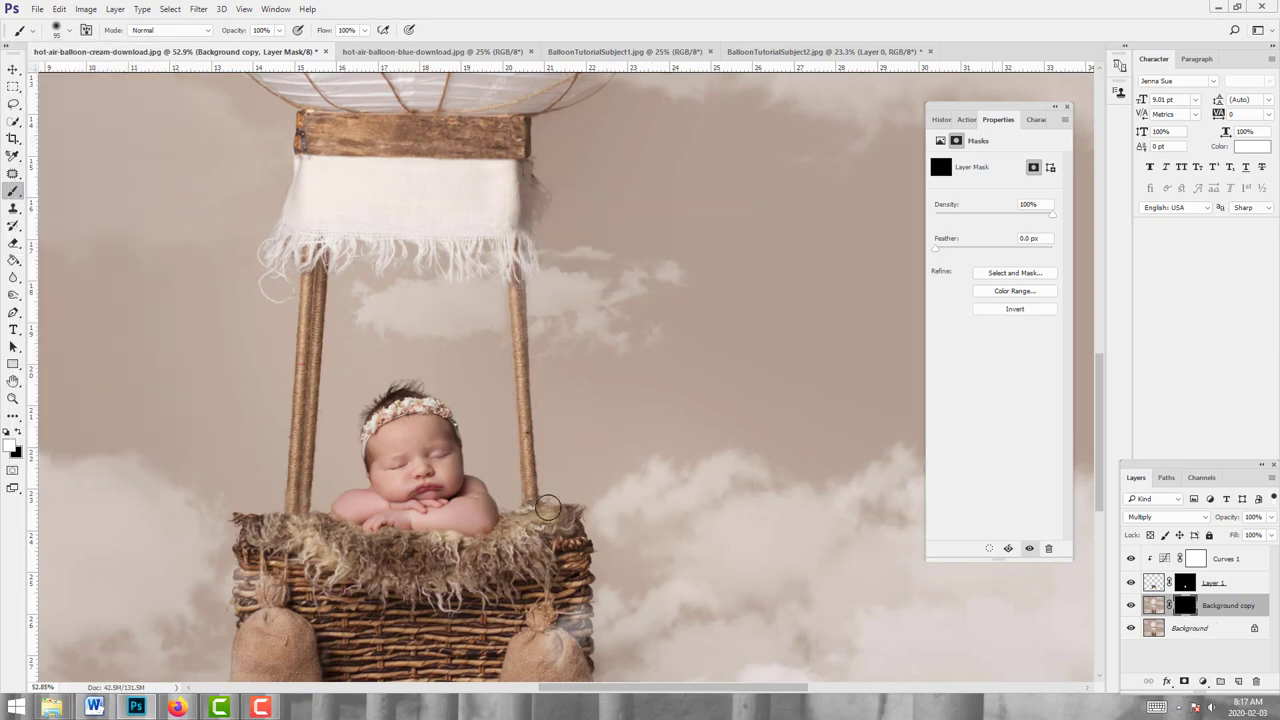
{"action": "key", "text": "bracketright"}
{"action": "key", "text": "bracketright"}
{"action": "key", "text": "bracketright"}
{"action": "key", "text": "bracketright"}
{"action": "key", "text": "bracketright"}
Step: Set the brush opacity to 25% and its flow to 26%
{"action": "left_click", "coordinate": [279, 30]}
{"action": "left_click_drag", "start_coordinate": [241, 50], "coordinate": [236, 51]}
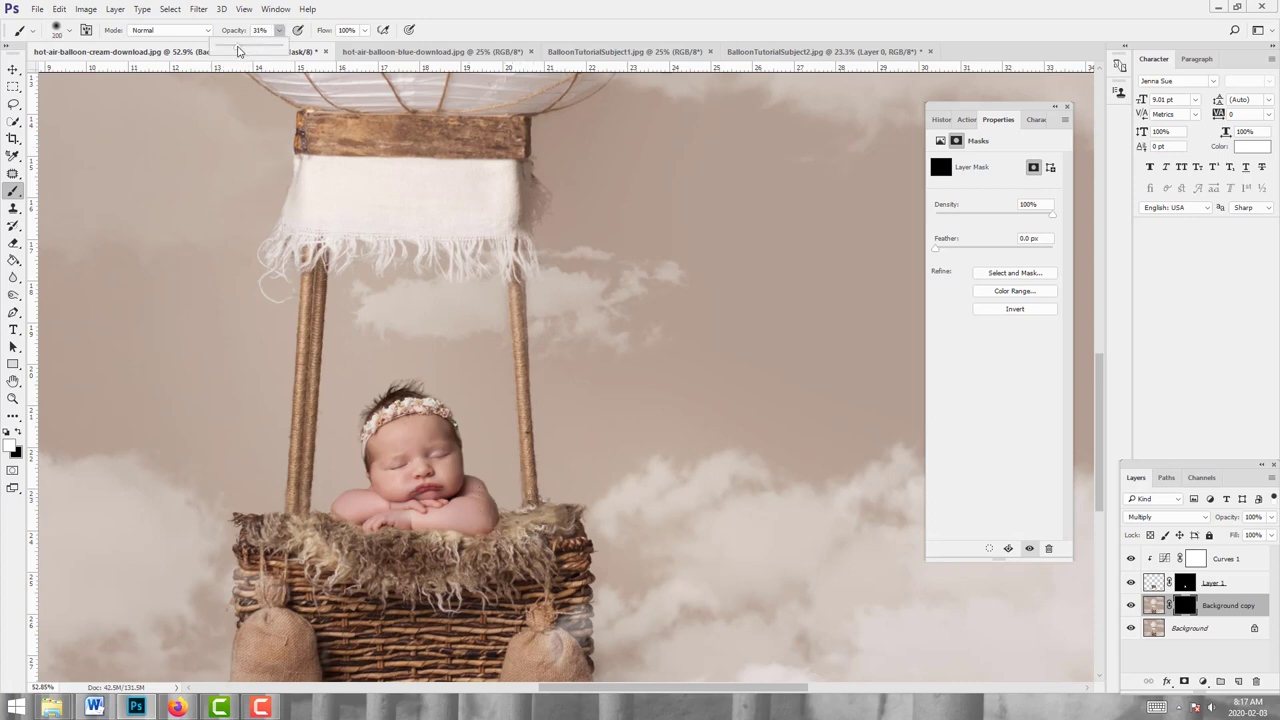
{"action": "left_click", "coordinate": [364, 31]}
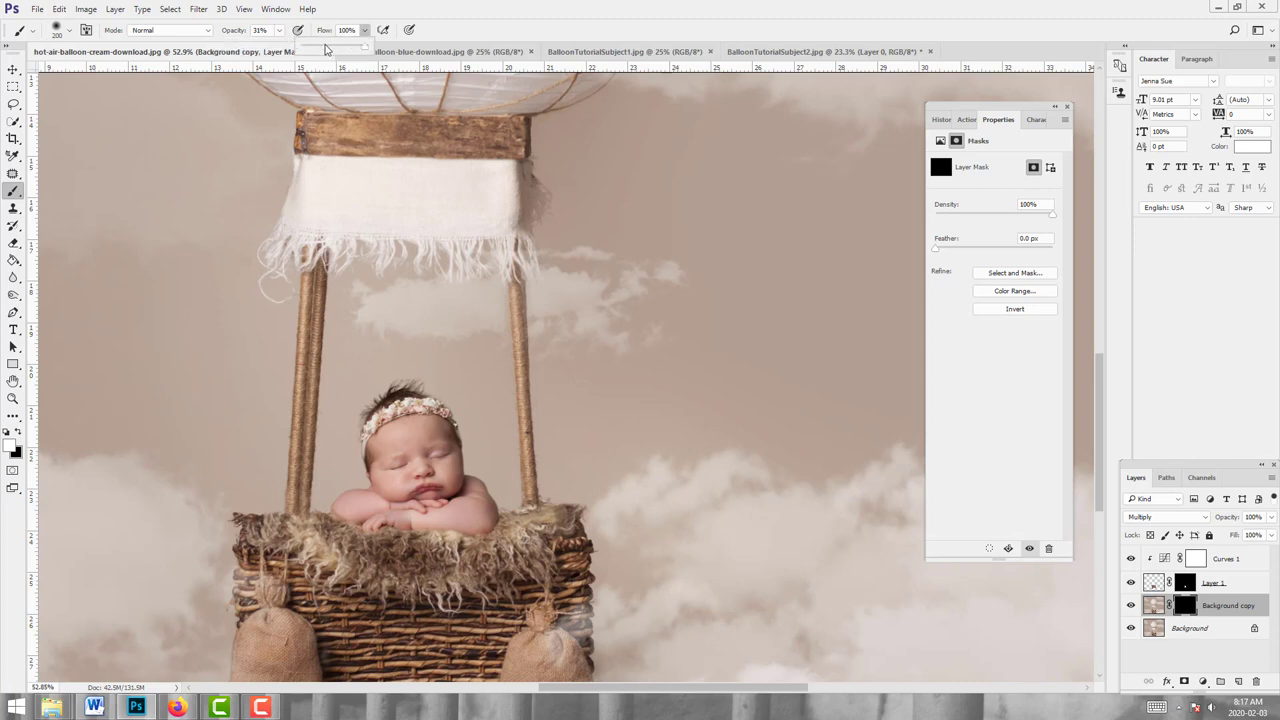
{"action": "left_click_drag", "start_coordinate": [324, 48], "coordinate": [271, 52]}
{"action": "left_click", "coordinate": [280, 31]}
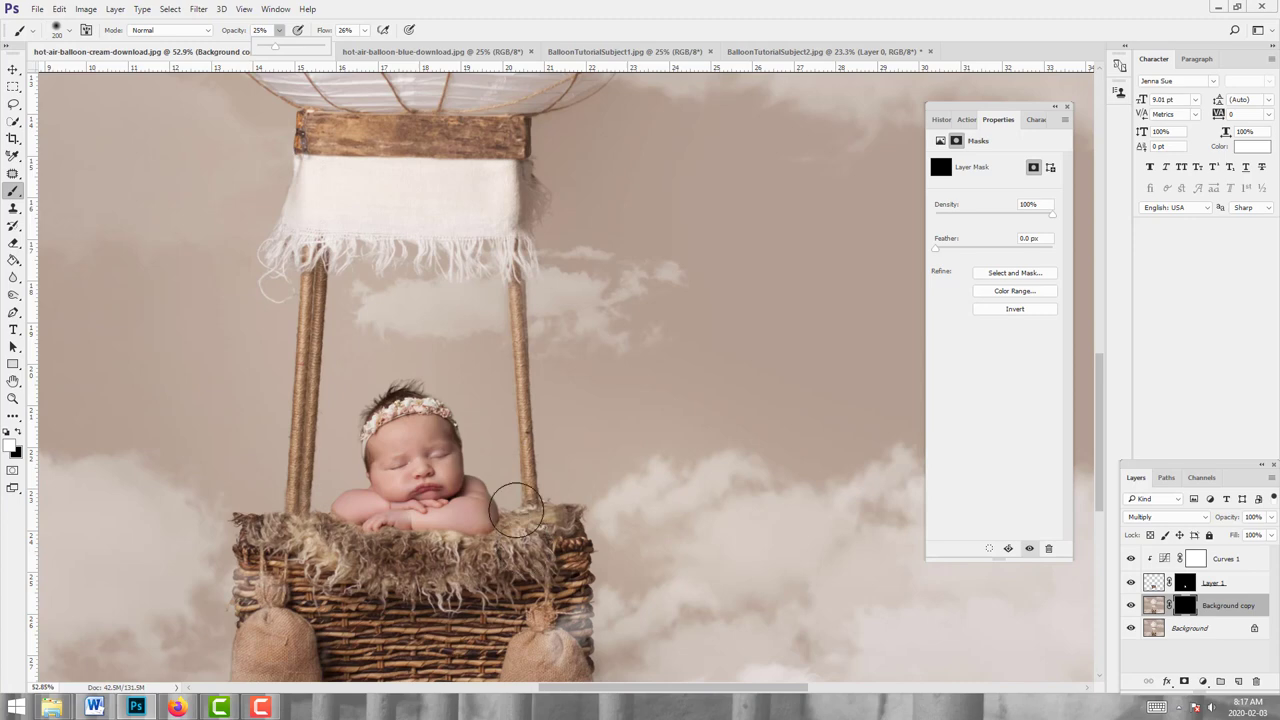
Step: Paint shadow into the Background copy's mask on the fur beside the baby's arm, reducing the brush to 40 px
{"action": "left_click", "coordinate": [516, 512]}
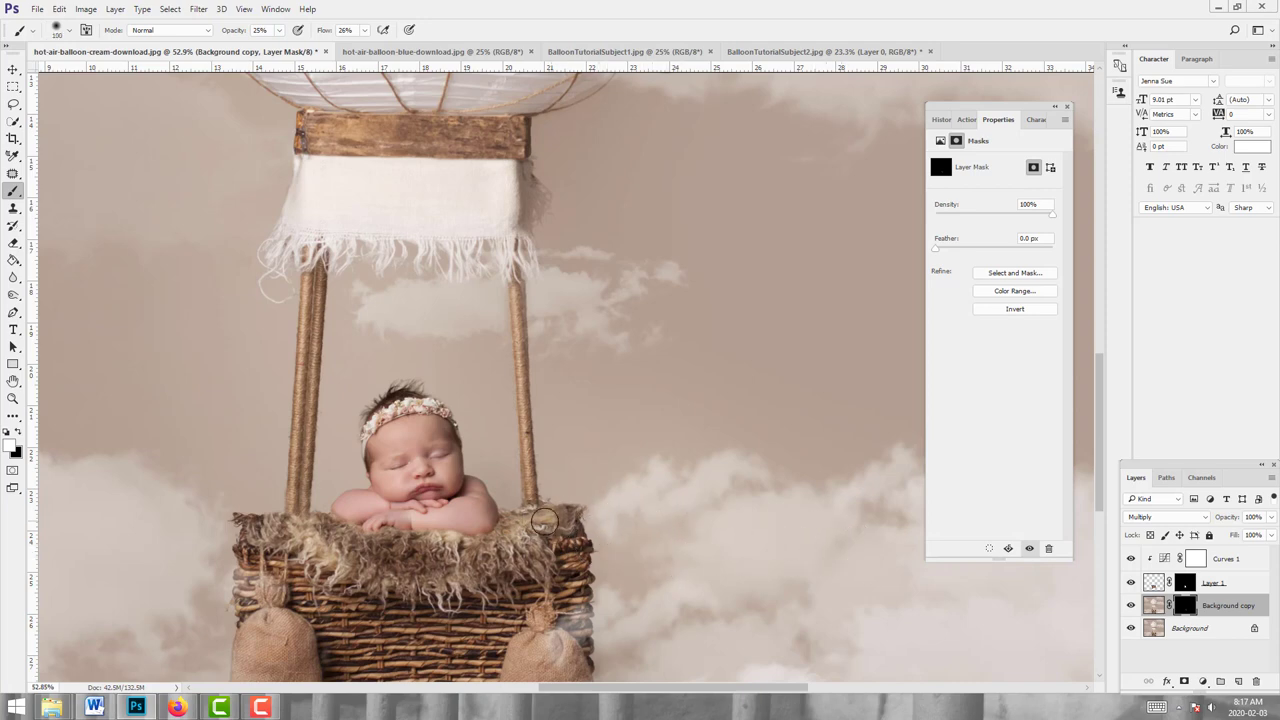
{"action": "key", "text": "bracketleft"}
{"action": "key", "text": "bracketleft"}
{"action": "key", "text": "bracketleft"}
{"action": "key", "text": "bracketleft"}
{"action": "key", "text": "bracketleft"}
{"action": "key", "text": "bracketleft"}
{"action": "key", "text": "bracketleft"}
{"action": "key", "text": "bracketleft"}
Step: Compare the composite with the Background copy layer hidden and shown, and review the whole image
{"action": "left_click", "coordinate": [1131, 606]}
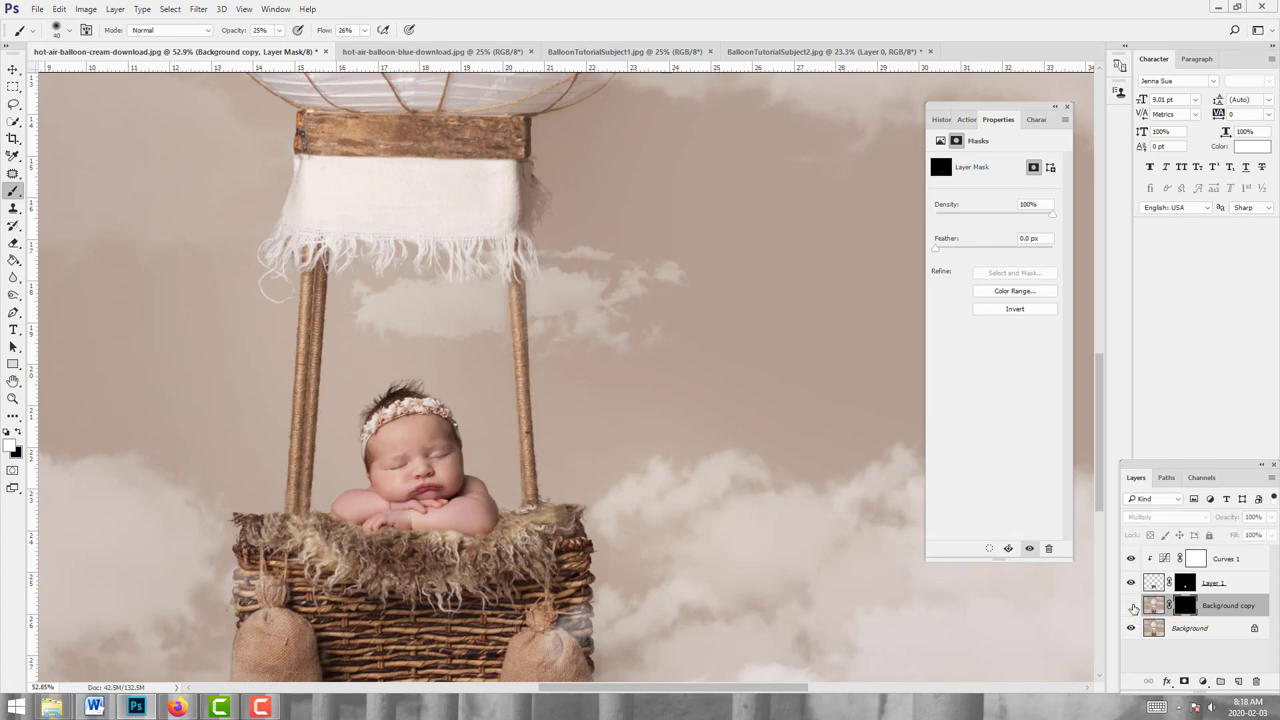
{"action": "left_click", "coordinate": [1132, 606]}
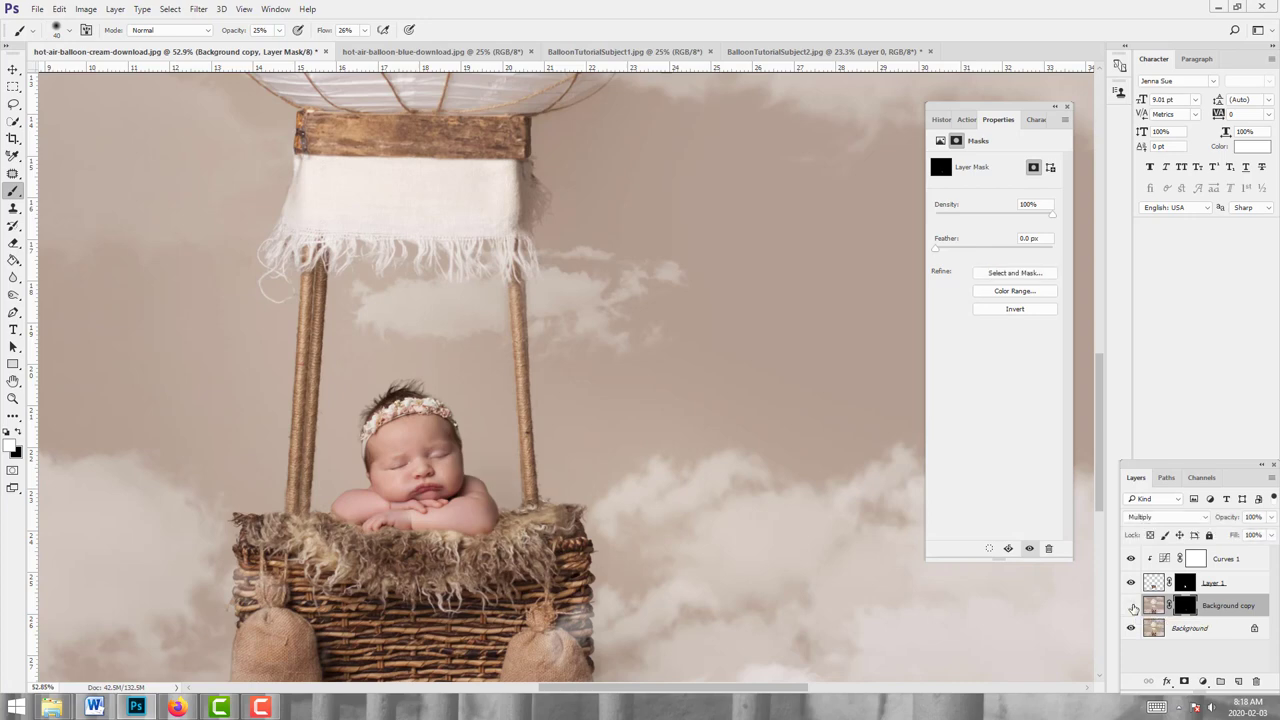
{"action": "left_click", "coordinate": [1132, 606]}
{"action": "left_click", "coordinate": [1132, 606]}
{"action": "left_click", "coordinate": [1132, 606]}
{"action": "left_click", "coordinate": [1132, 606]}
{"action": "left_click", "coordinate": [13, 398]}
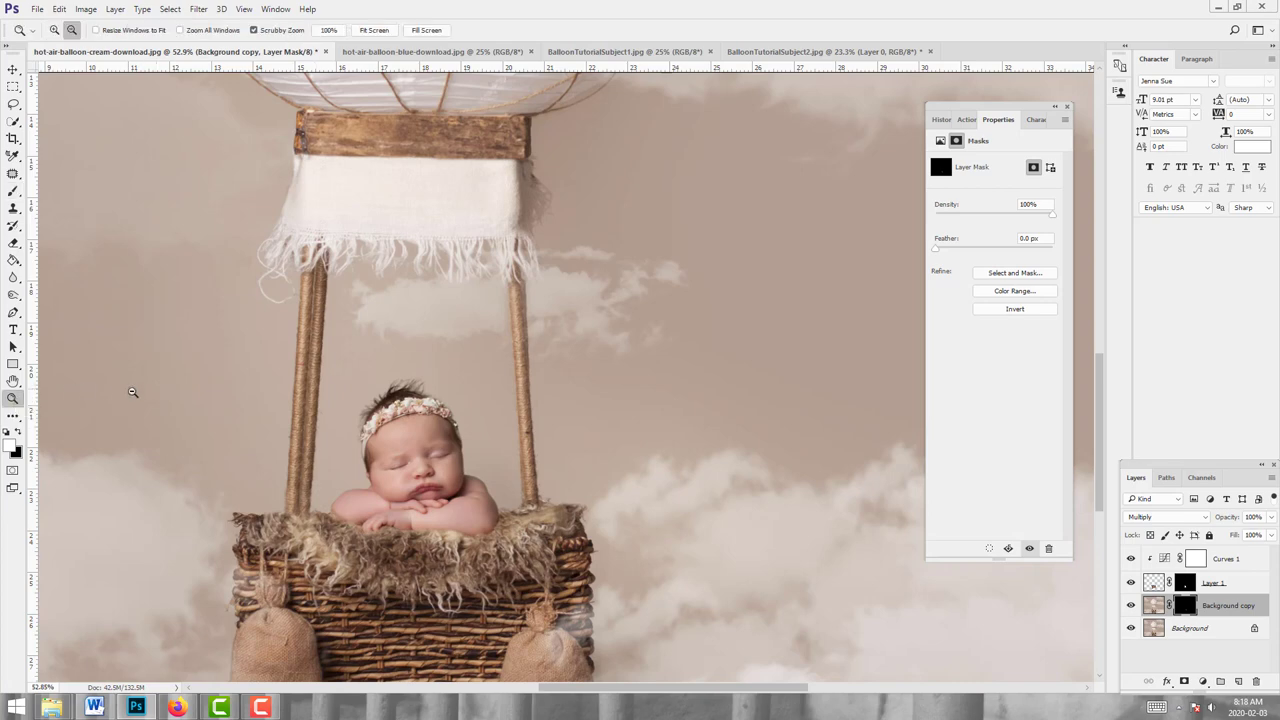
{"action": "left_click_drag", "start_coordinate": [539, 446], "coordinate": [5, 432]}
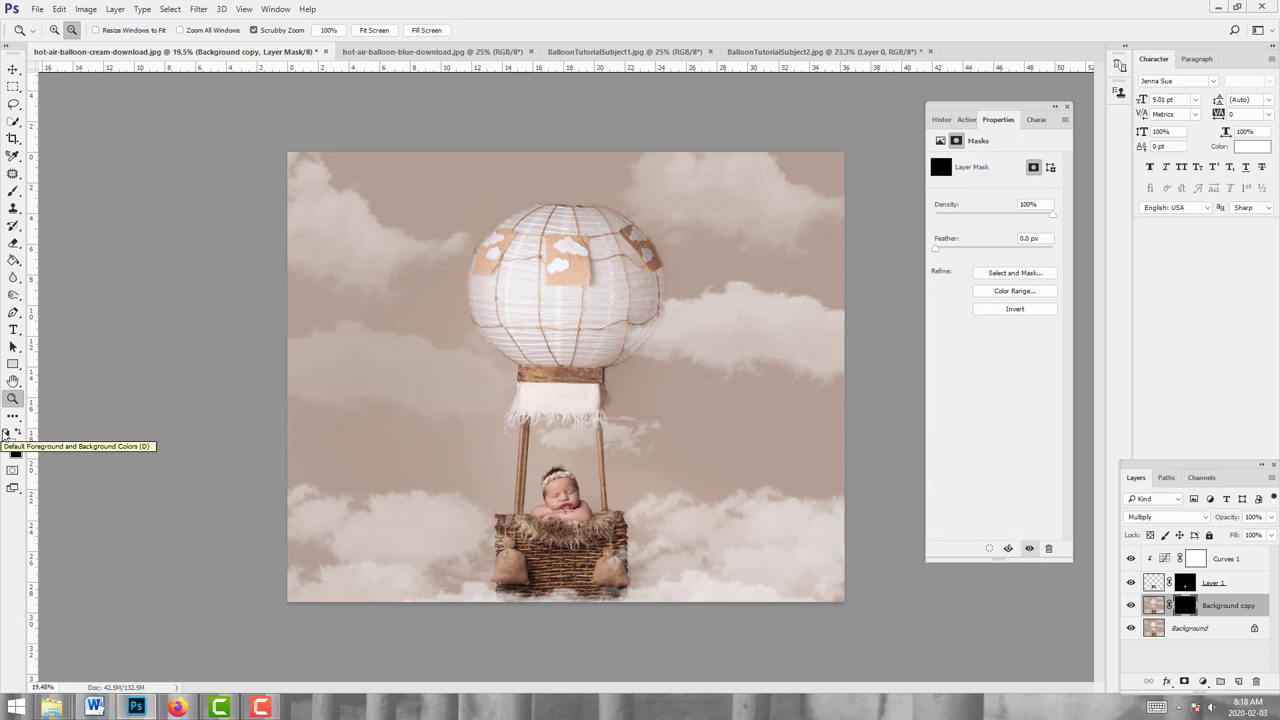
{"action": "left_click", "coordinate": [5, 432]}
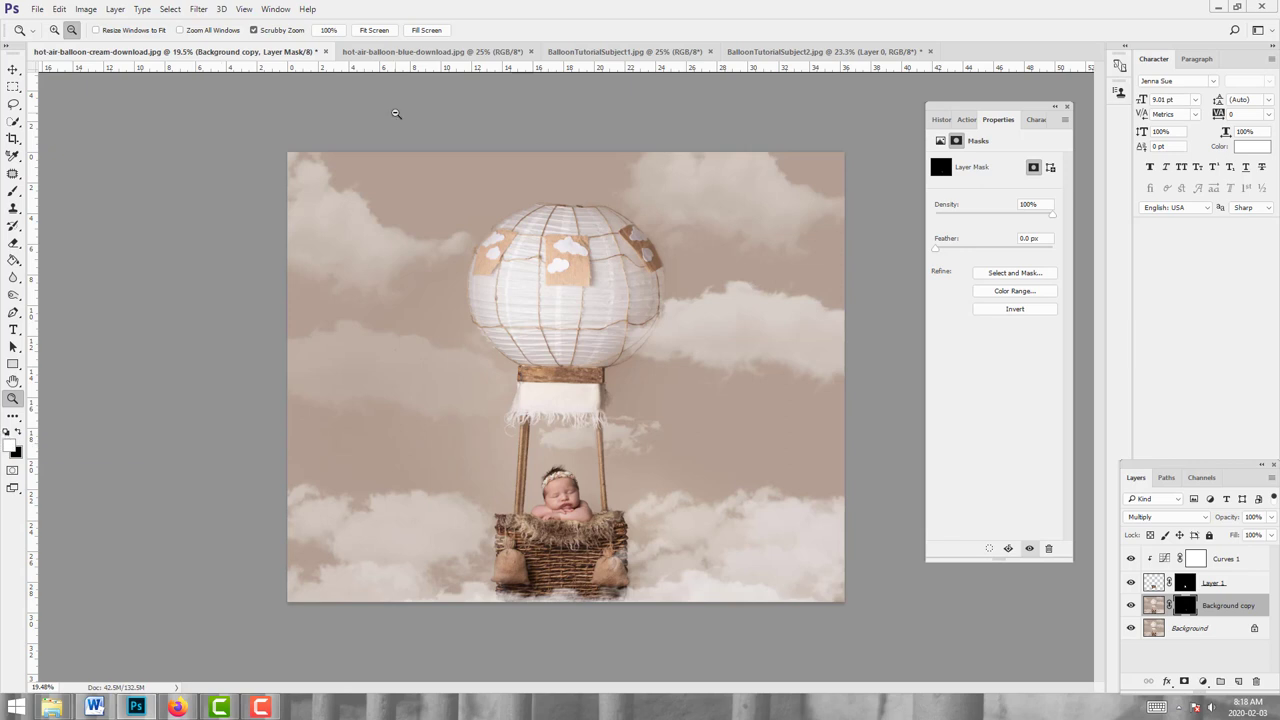
Step: Compare the colours of the blue balloon backdrop with the two baby photos and the cream composite
{"action": "left_click", "coordinate": [446, 52]}
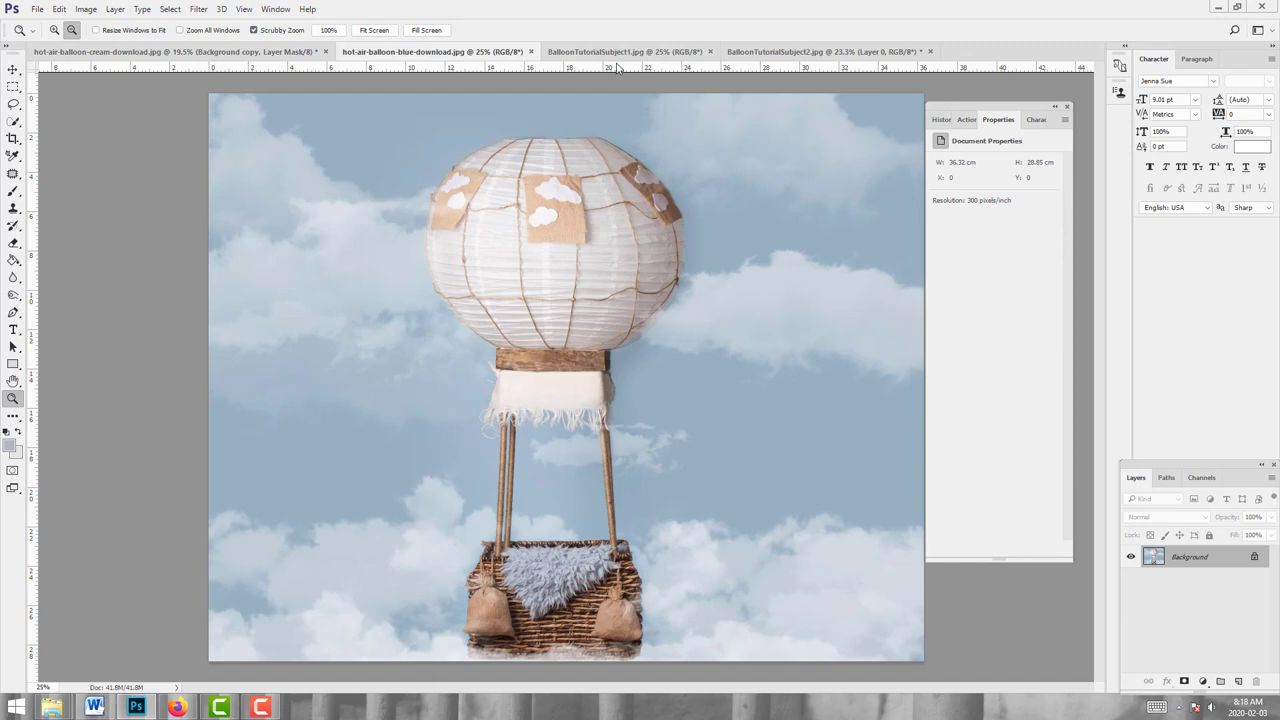
{"action": "left_click", "coordinate": [617, 52]}
{"action": "left_click", "coordinate": [804, 52]}
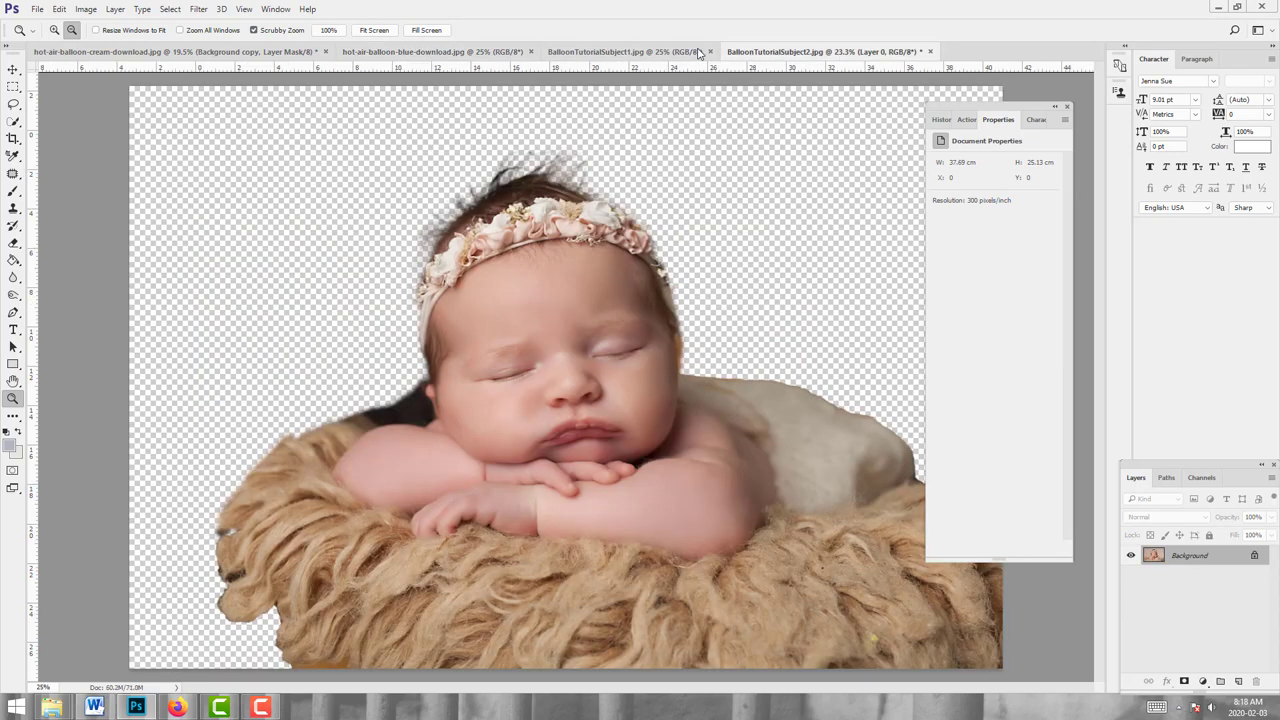
{"action": "left_click", "coordinate": [170, 52]}
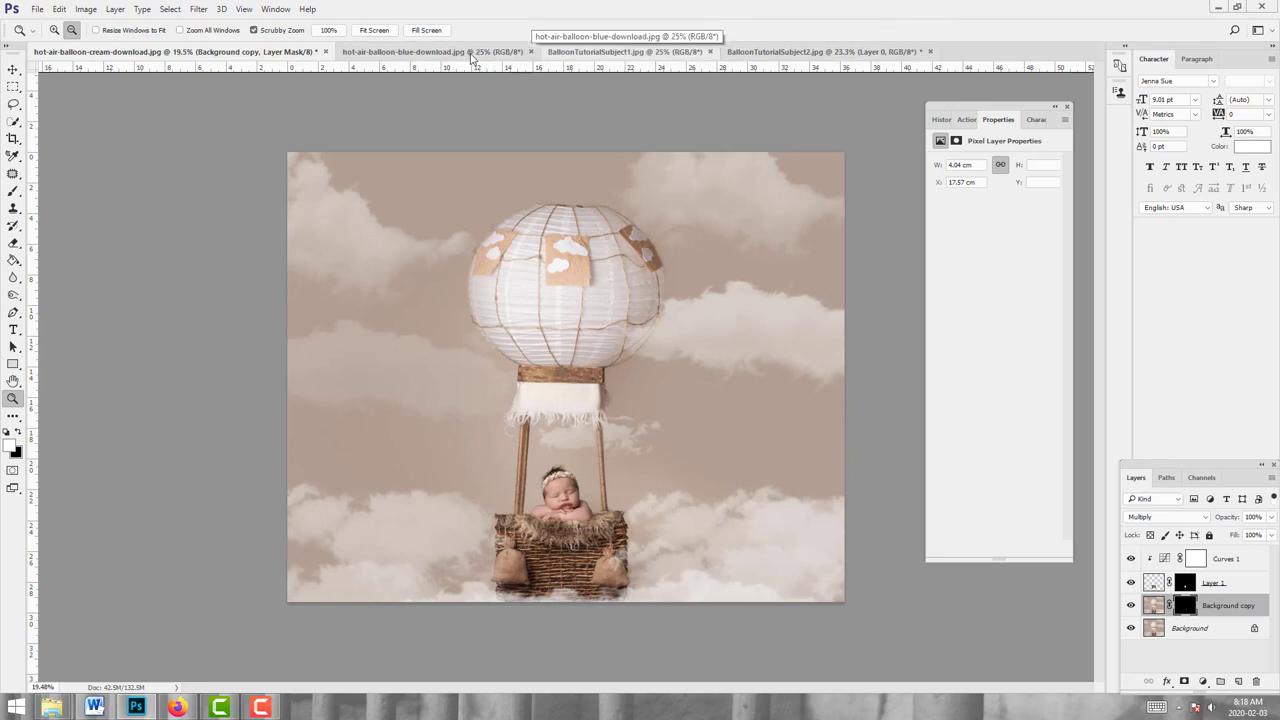
{"action": "left_click", "coordinate": [470, 52]}
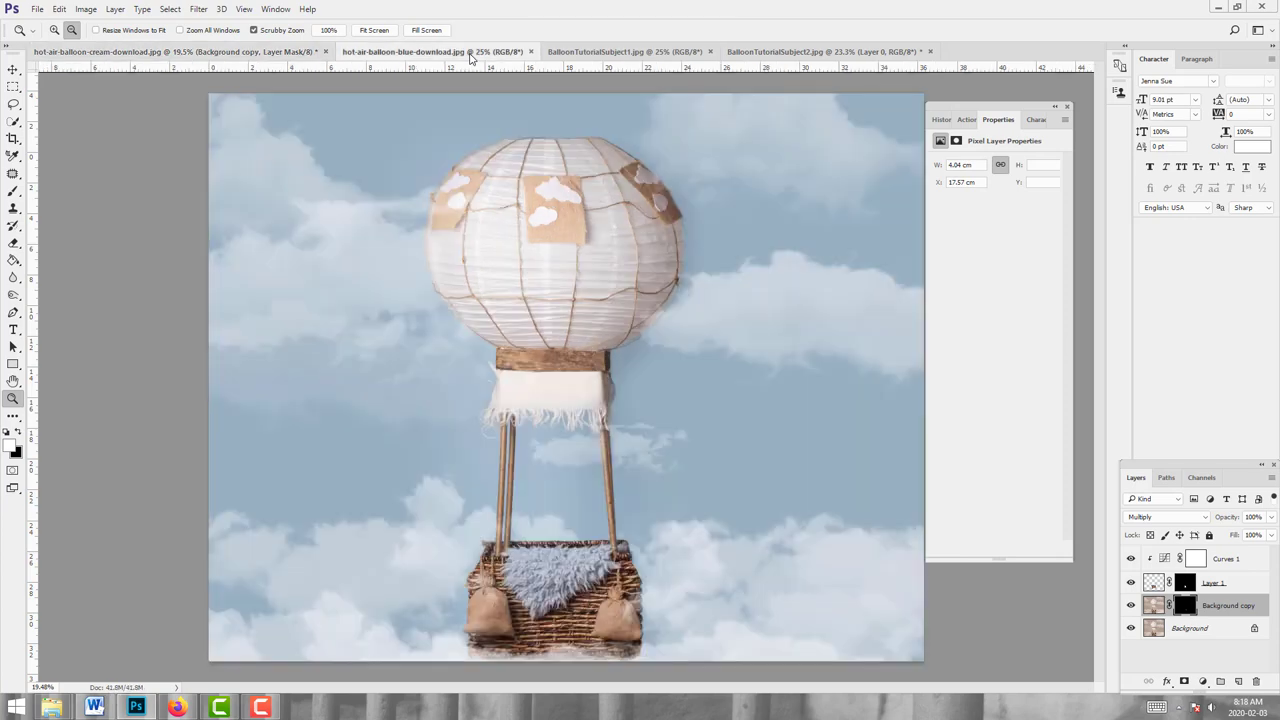
{"action": "left_click", "coordinate": [638, 53]}
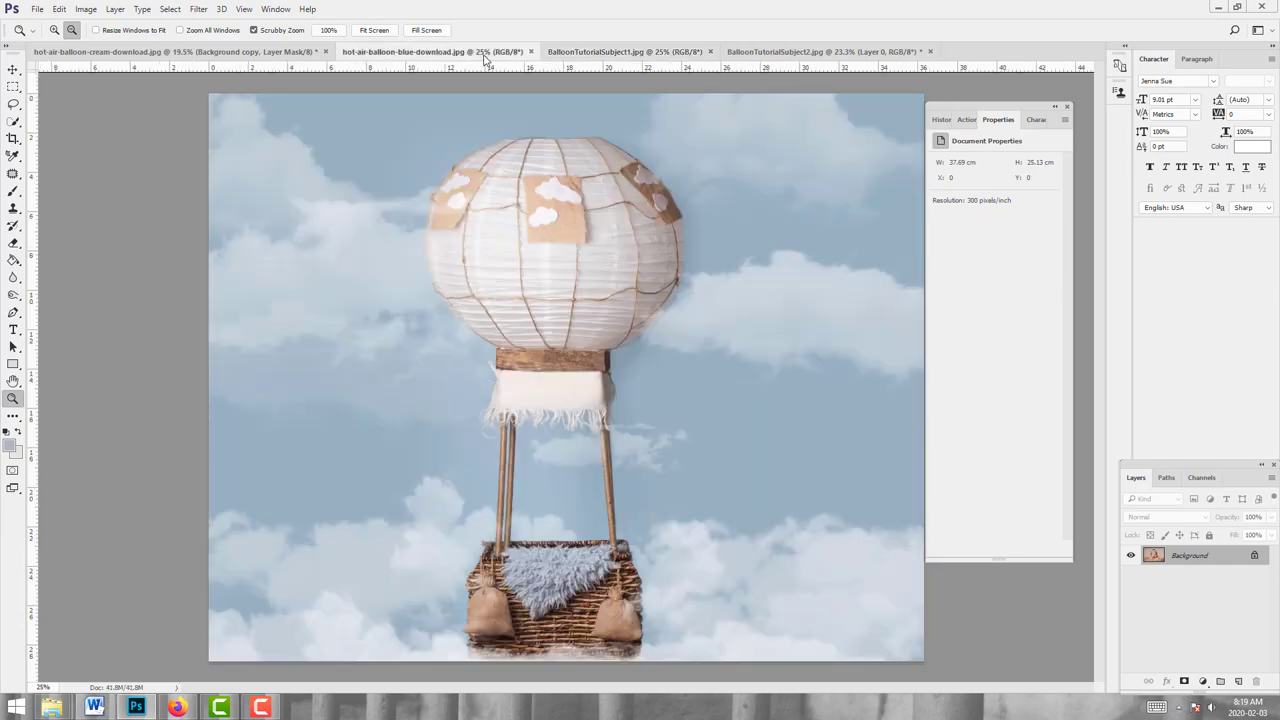
{"action": "left_click", "coordinate": [435, 51]}
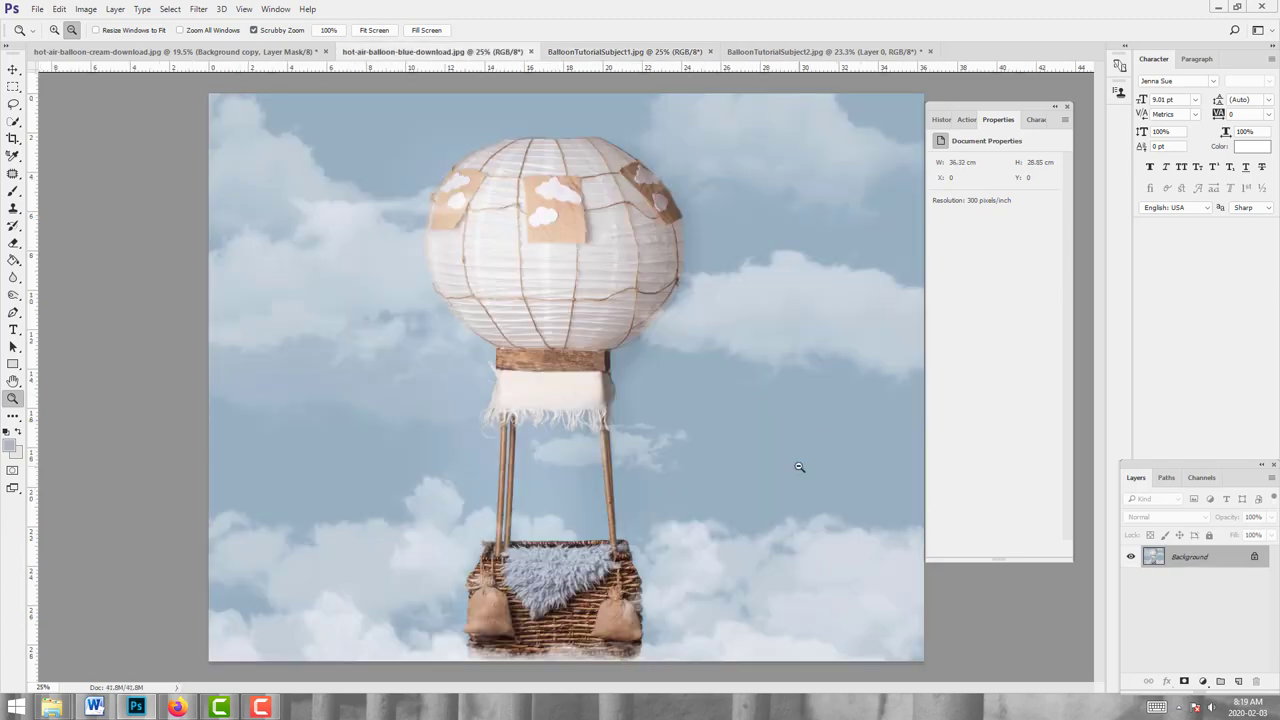
{"action": "left_click", "coordinate": [640, 51]}
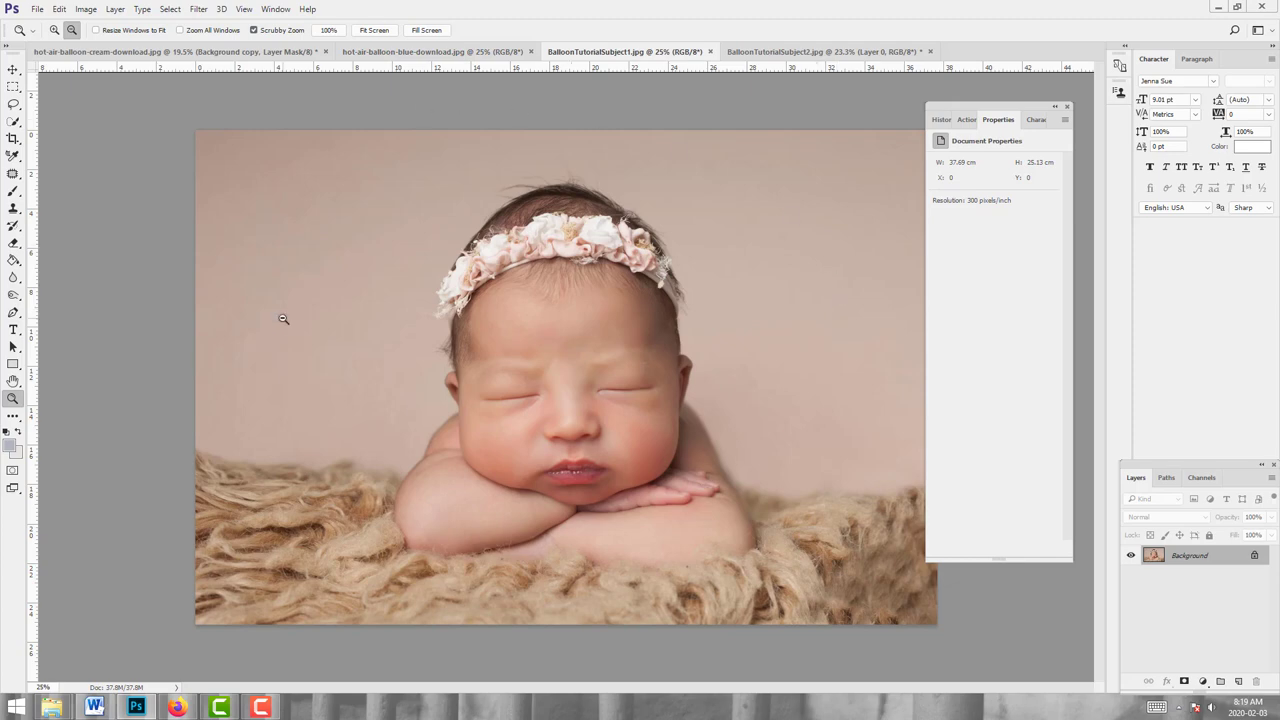
{"action": "left_click", "coordinate": [460, 52]}
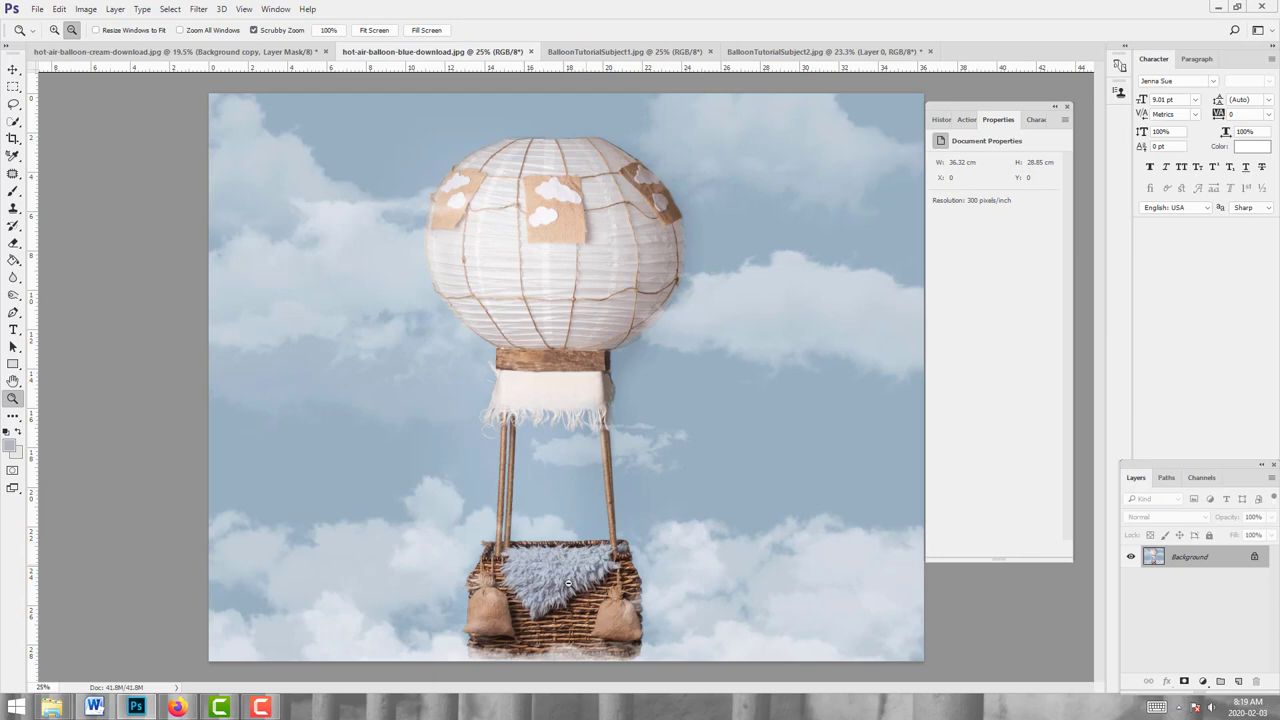
Step: Add an empty layer to BalloonTutorialSubject1.jpg and sample the blue backdrop's sky between the basket posts as foreground colour
{"action": "left_click", "coordinate": [620, 51]}
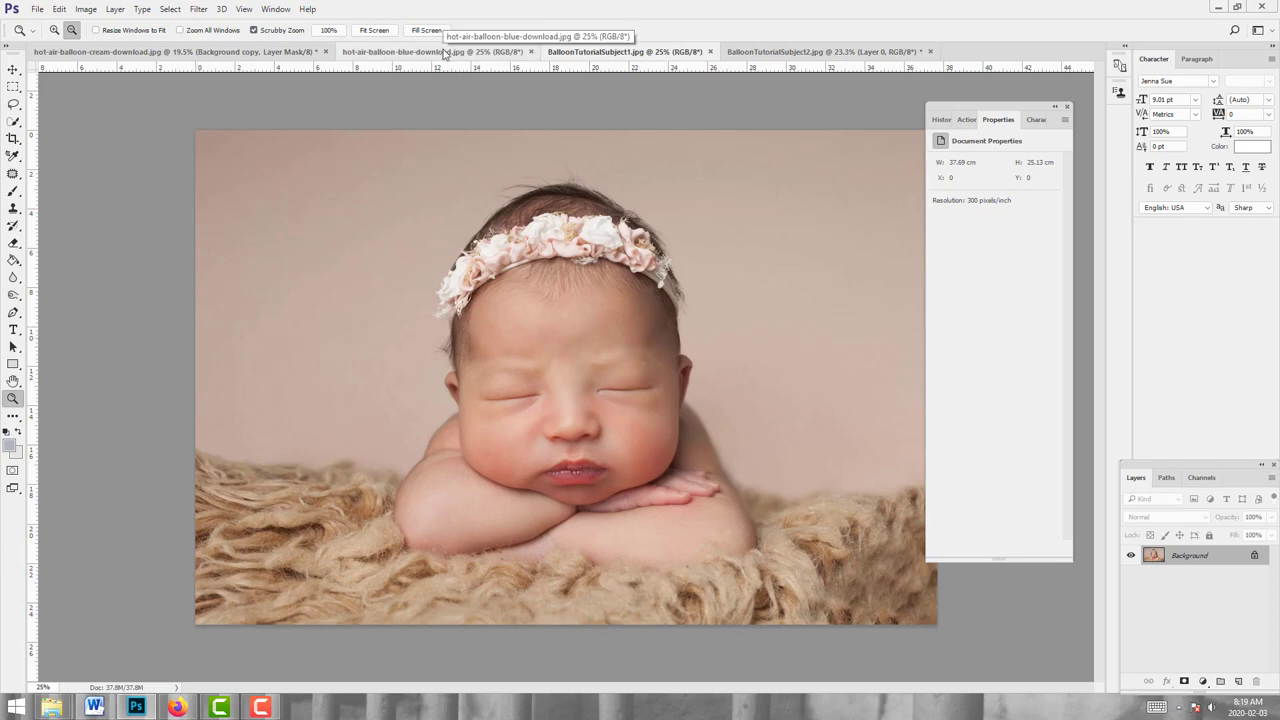
{"action": "left_click", "coordinate": [1239, 682]}
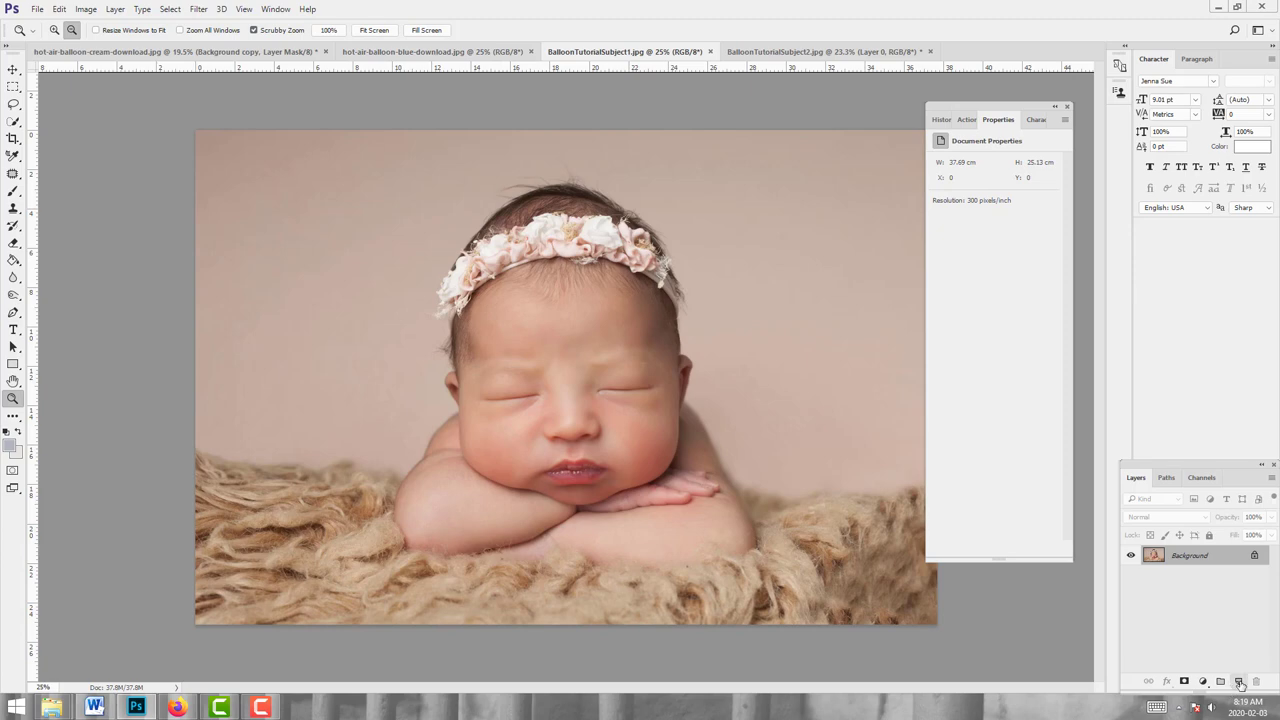
{"action": "left_click", "coordinate": [430, 51]}
{"action": "left_click", "coordinate": [9, 444]}
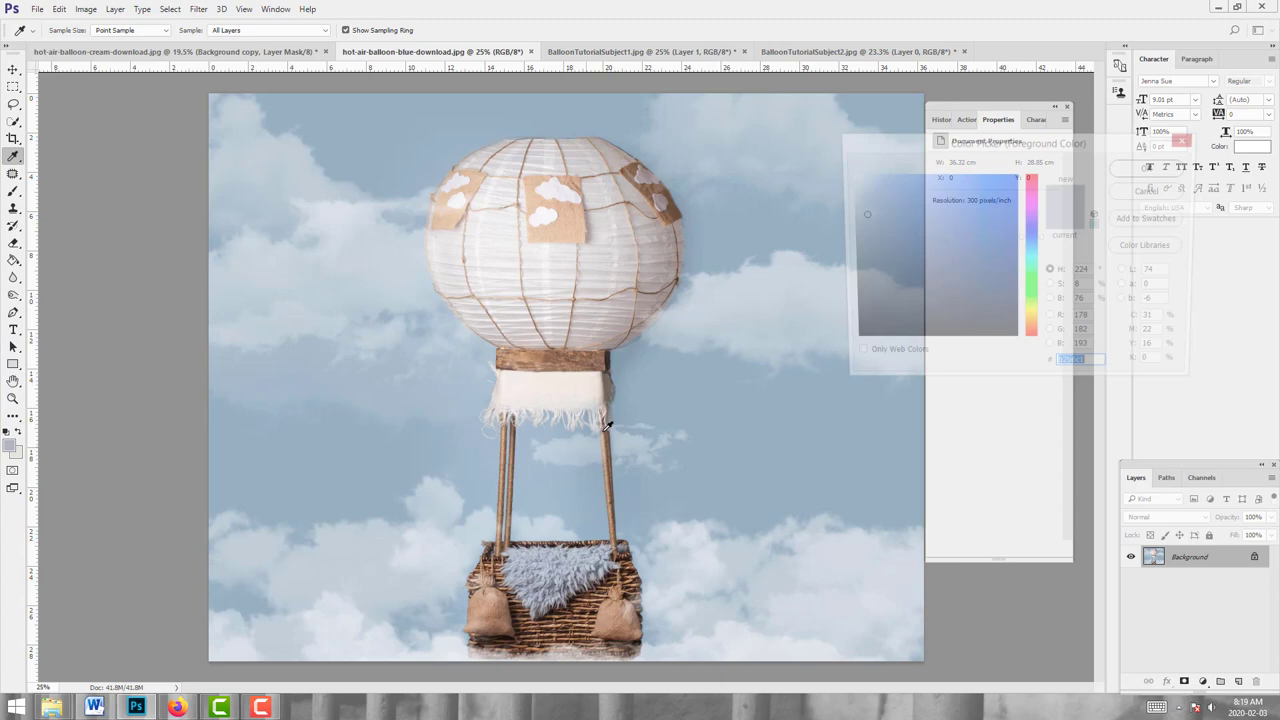
{"action": "left_click", "coordinate": [566, 495]}
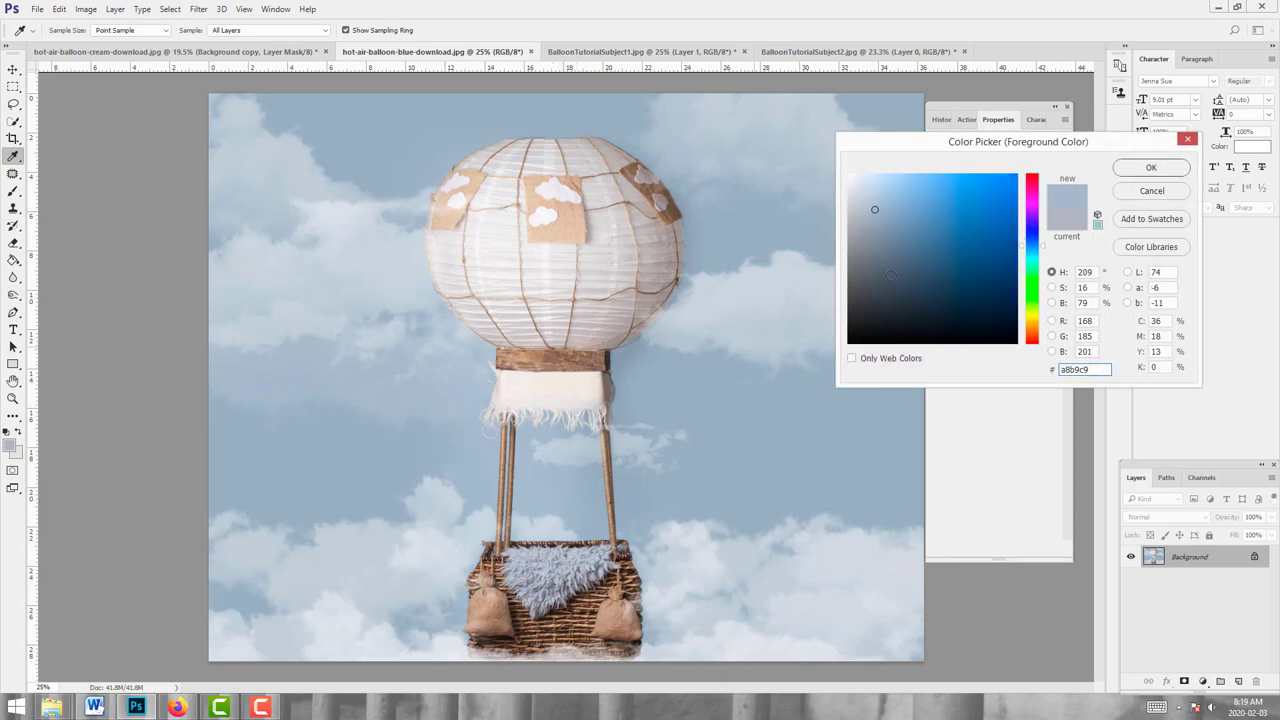
{"action": "left_click", "coordinate": [1131, 175]}
{"action": "key", "text": "z"}
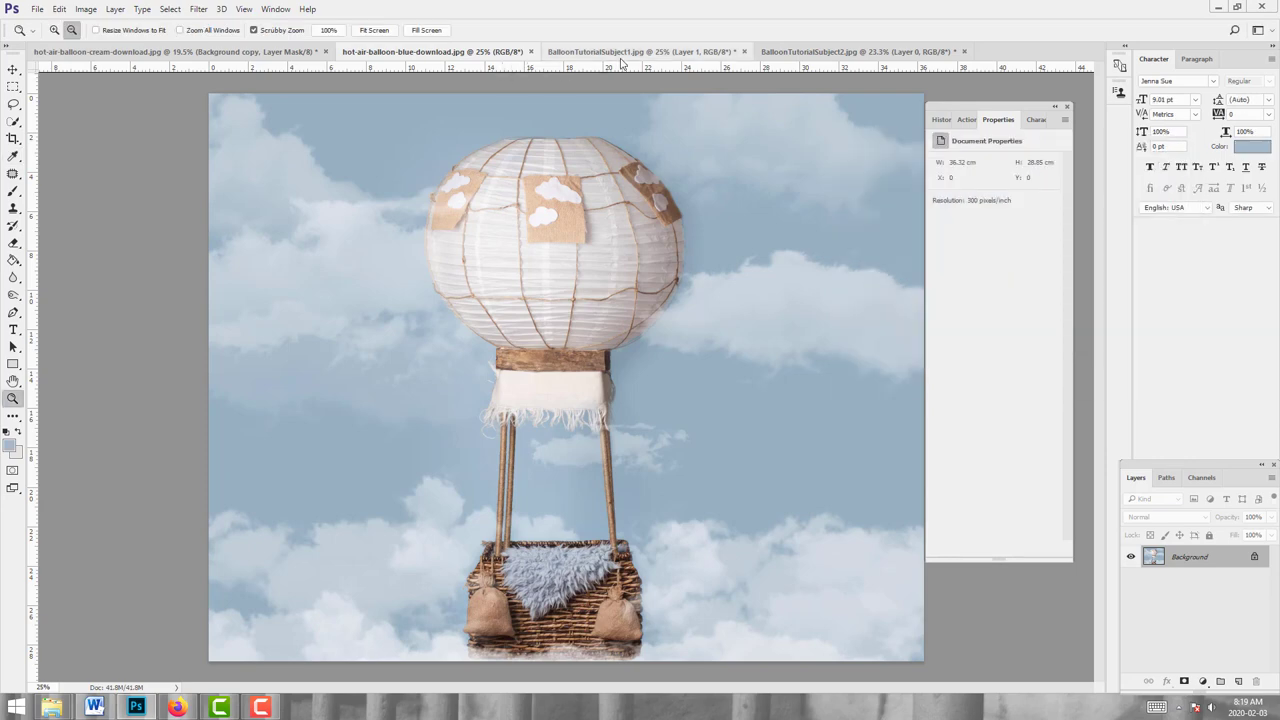
Step: Fill the empty Layer 1 in BalloonTutorialSubject1.jpg with the sampled sky blue
{"action": "left_click", "coordinate": [622, 52]}
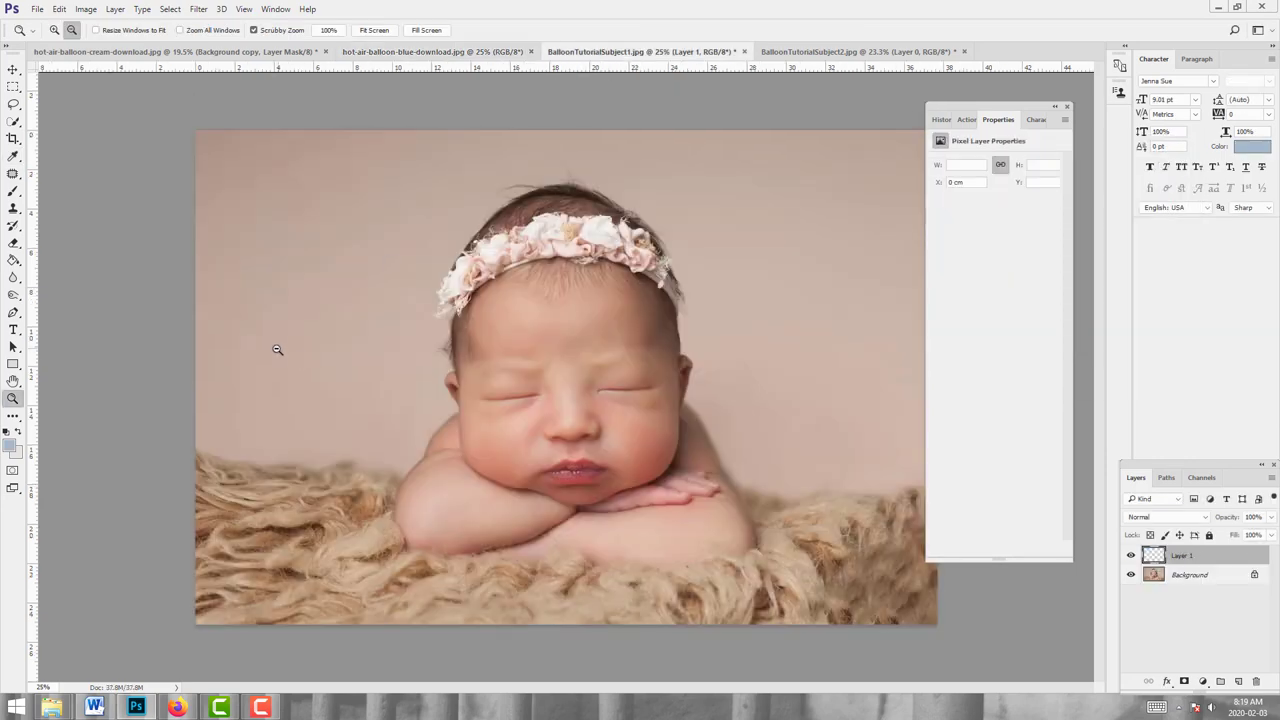
{"action": "left_click", "coordinate": [14, 260]}
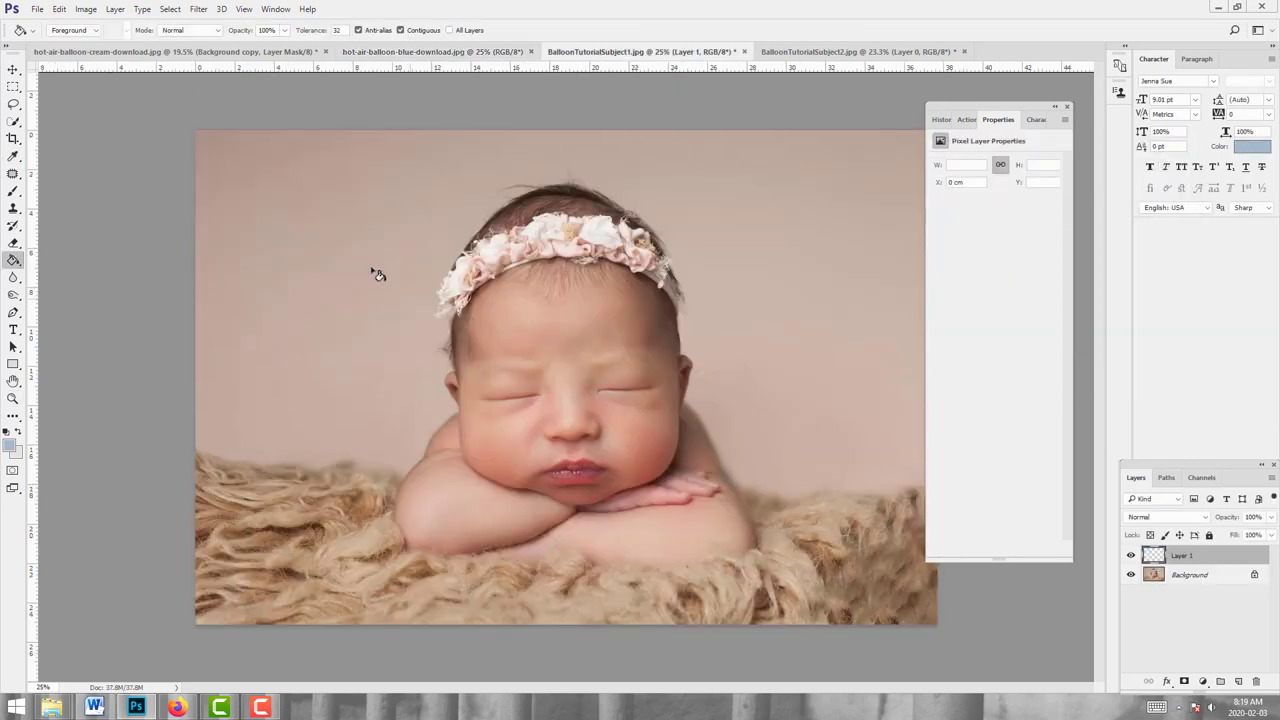
{"action": "left_click", "coordinate": [316, 247]}
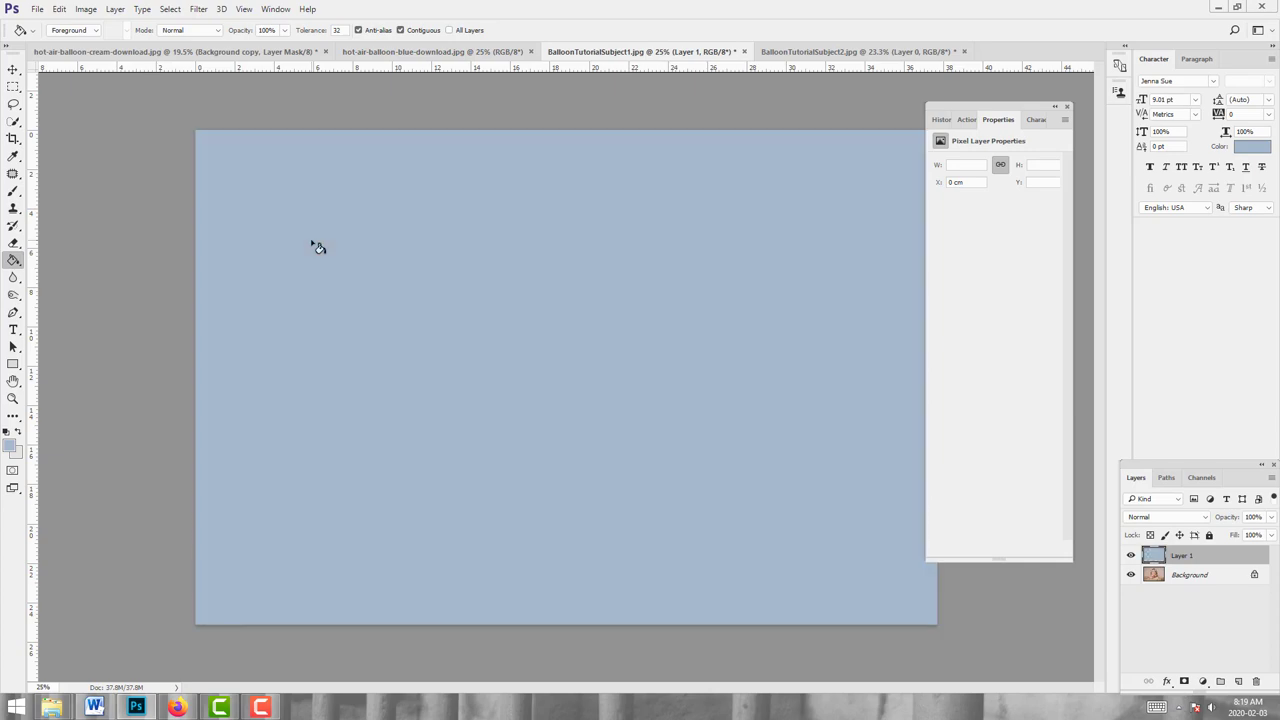
Step: Add a black layer mask to the blue Layer 1 and set its blend mode to Color
{"action": "left_click", "coordinate": [1185, 682], "text": "alt"}
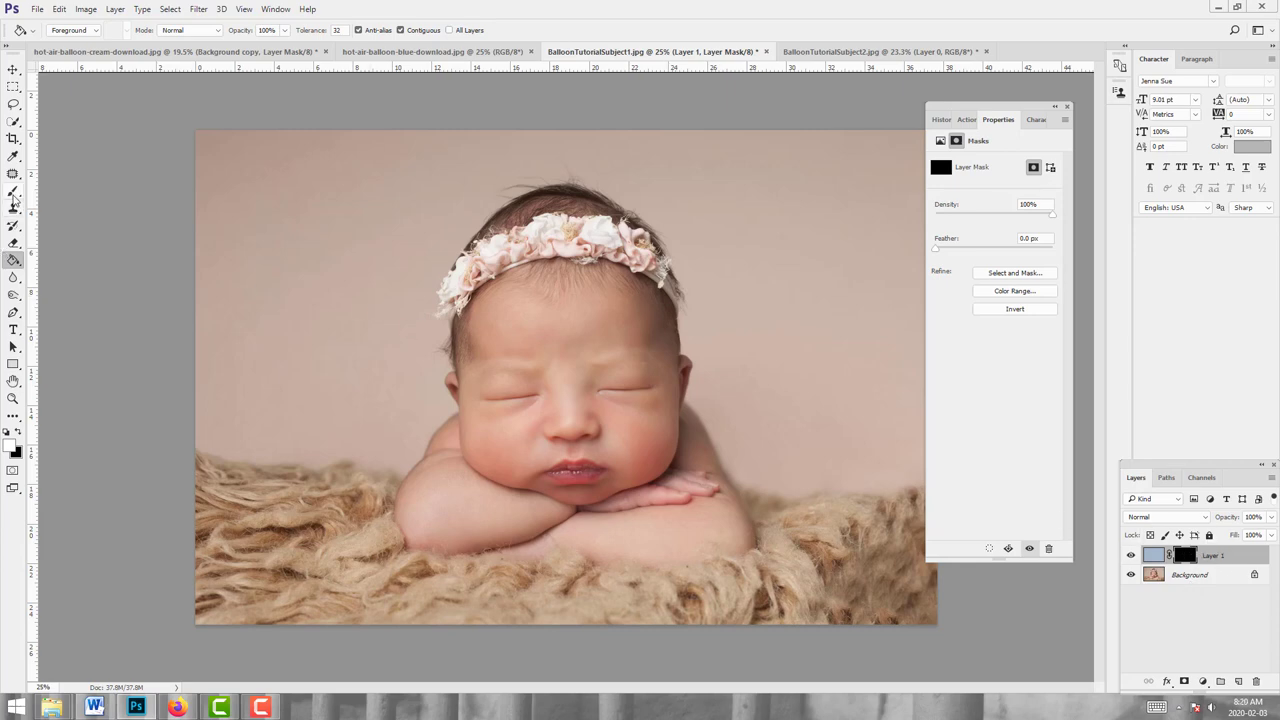
{"action": "left_click", "coordinate": [1146, 518]}
{"action": "left_click", "coordinate": [1146, 518]}
{"action": "left_click", "coordinate": [1180, 517]}
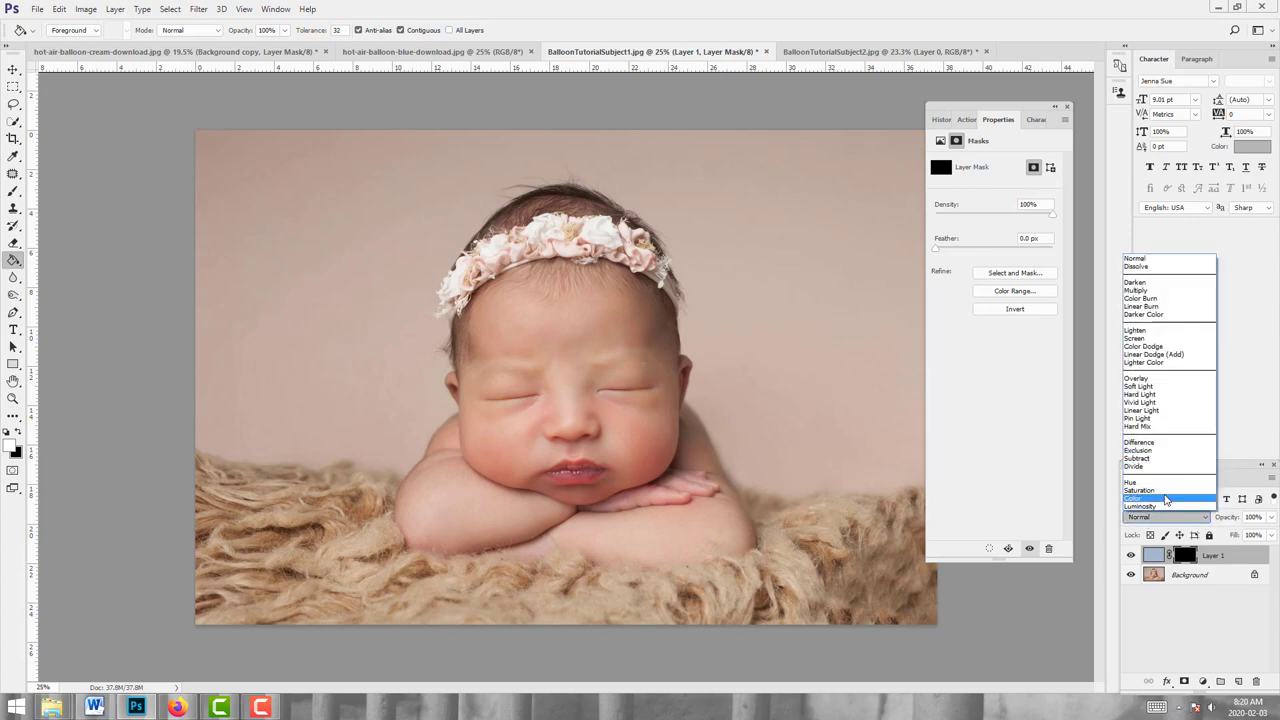
{"action": "left_click", "coordinate": [1160, 500]}
Step: Set the brush to 700 px with 100% opacity and 100% flow for painting on Layer 1's mask
{"action": "left_click", "coordinate": [13, 191]}
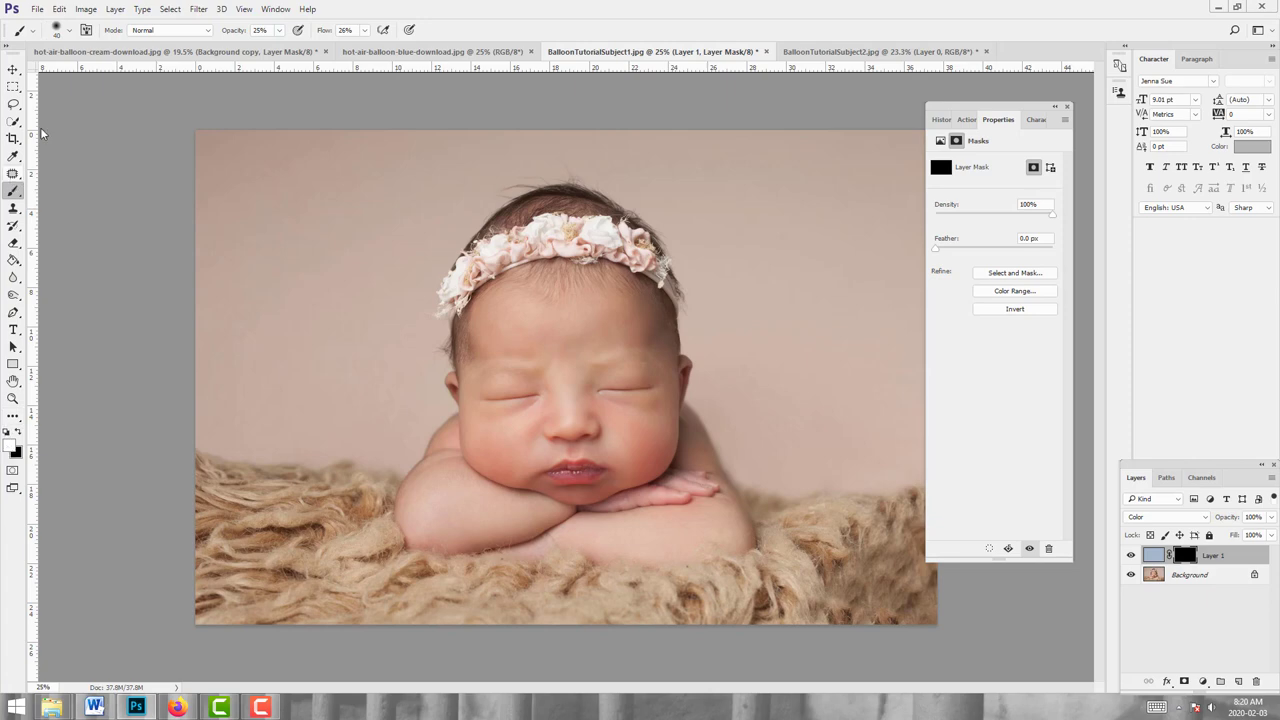
{"action": "left_click", "coordinate": [69, 30]}
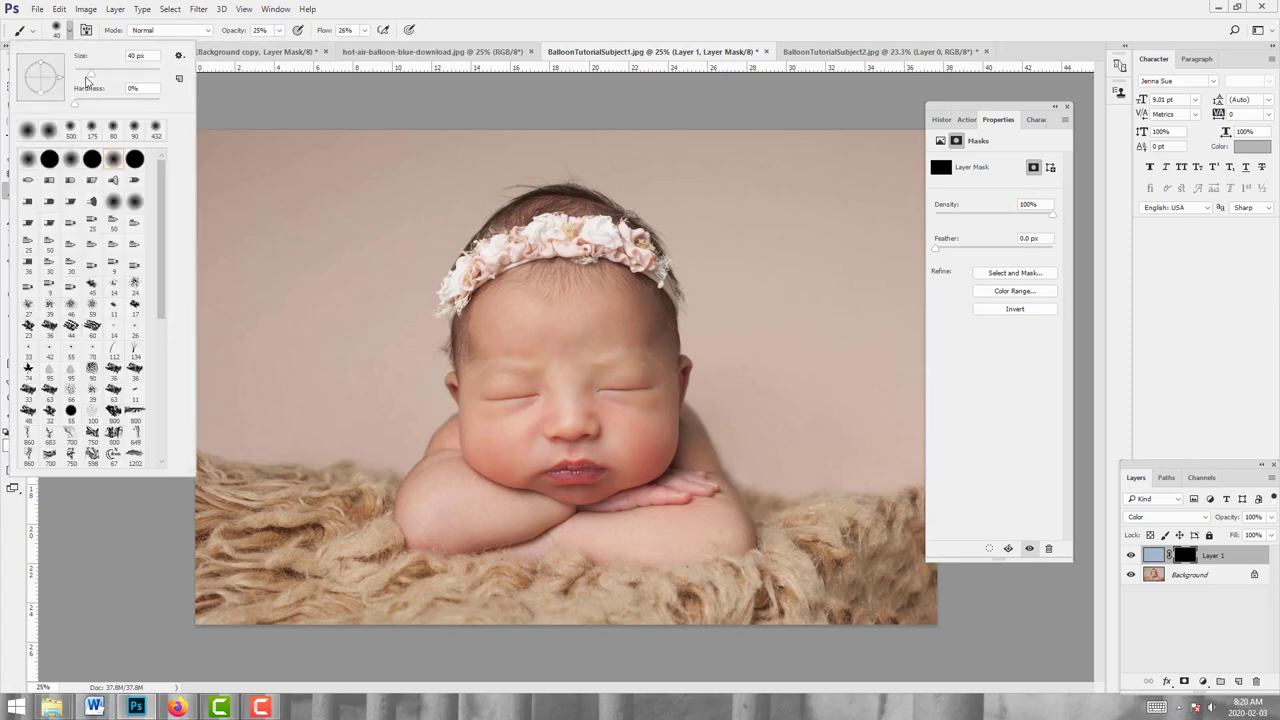
{"action": "left_click", "coordinate": [339, 241]}
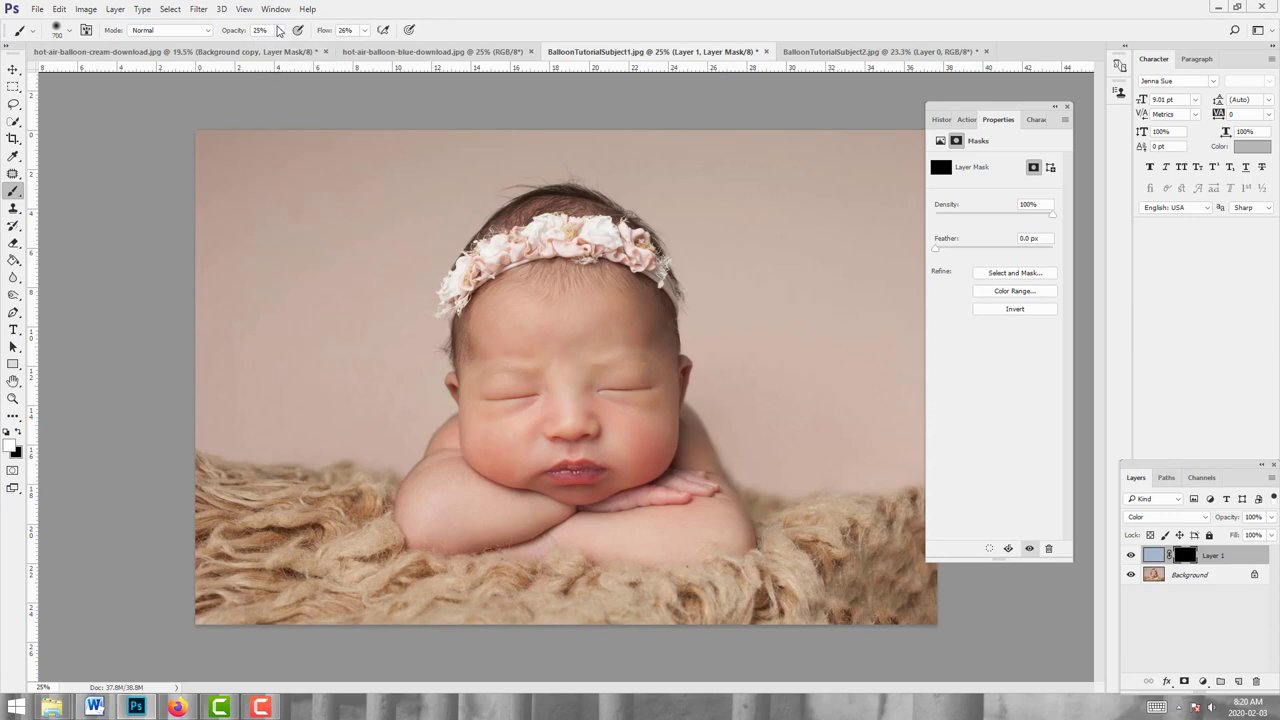
{"action": "left_click_drag", "start_coordinate": [279, 30], "coordinate": [494, 60]}
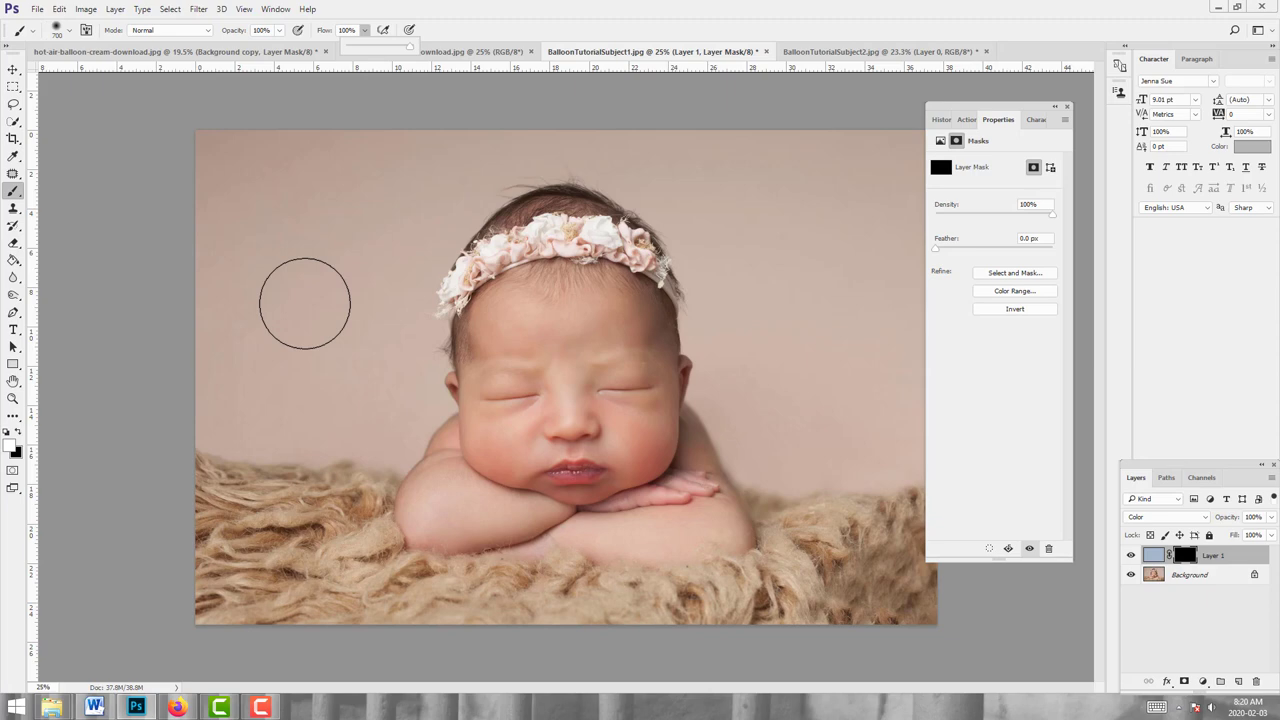
Step: Paint white on Layer 1's mask to turn most of the backdrop around the baby blue, leaving a margin around the head and shoulders
{"action": "mouse_move", "coordinate": [257, 201]}
{"action": "left_mouse_down"}
{"action": "mouse_move", "coordinate": [245, 145]}
{"action": "mouse_move", "coordinate": [304, 147]}
{"action": "mouse_move", "coordinate": [340, 121]}
{"action": "mouse_move", "coordinate": [307, 137]}
{"action": "mouse_move", "coordinate": [318, 177]}
{"action": "mouse_move", "coordinate": [401, 134]}
{"action": "mouse_move", "coordinate": [359, 139]}
{"action": "mouse_move", "coordinate": [229, 242]}
{"action": "mouse_move", "coordinate": [253, 207]}
{"action": "mouse_move", "coordinate": [221, 338]}
{"action": "mouse_move", "coordinate": [224, 383]}
{"action": "mouse_move", "coordinate": [245, 407]}
{"action": "mouse_move", "coordinate": [289, 401]}
{"action": "mouse_move", "coordinate": [305, 351]}
{"action": "mouse_move", "coordinate": [327, 334]}
{"action": "mouse_move", "coordinate": [314, 334]}
{"action": "mouse_move", "coordinate": [341, 255]}
{"action": "mouse_move", "coordinate": [358, 256]}
{"action": "mouse_move", "coordinate": [370, 202]}
{"action": "mouse_move", "coordinate": [440, 117]}
{"action": "mouse_move", "coordinate": [506, 99]}
{"action": "mouse_move", "coordinate": [684, 125]}
{"action": "mouse_move", "coordinate": [826, 199]}
{"action": "mouse_move", "coordinate": [973, 215]}
{"action": "mouse_move", "coordinate": [876, 160]}
{"action": "mouse_move", "coordinate": [905, 215]}
{"action": "left_mouse_up"}
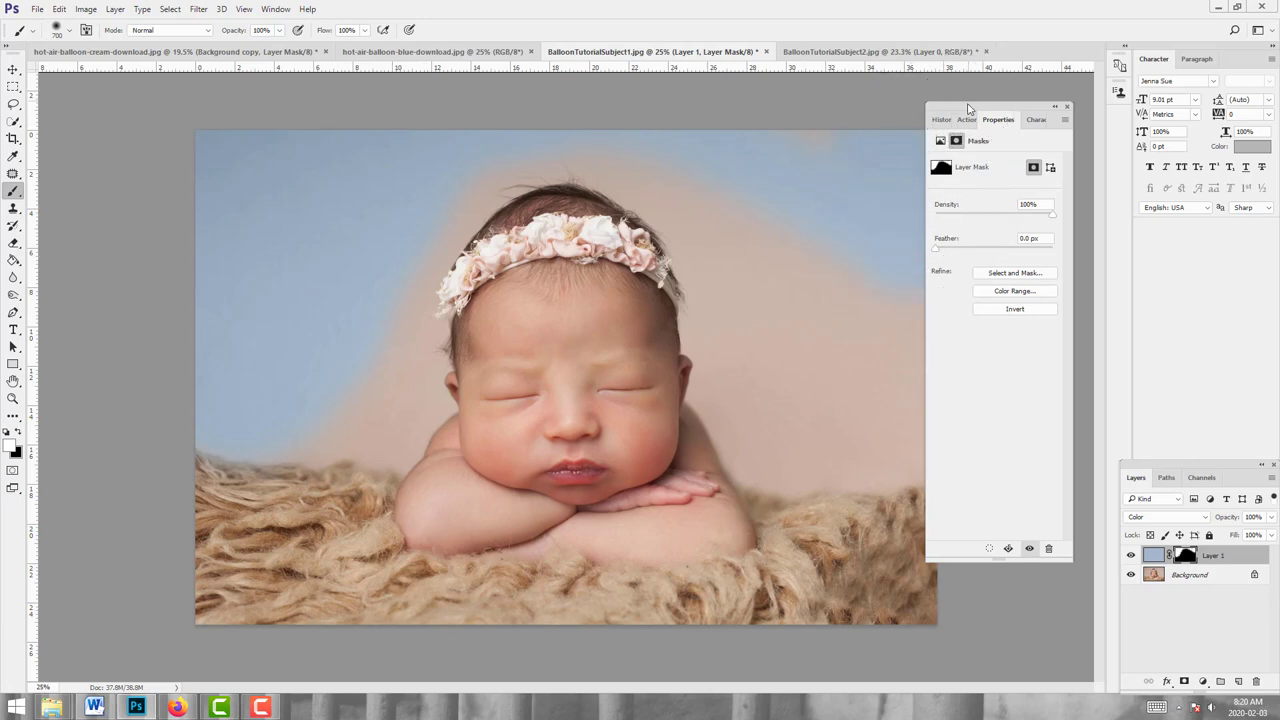
{"action": "left_click_drag", "start_coordinate": [970, 108], "coordinate": [1008, 107]}
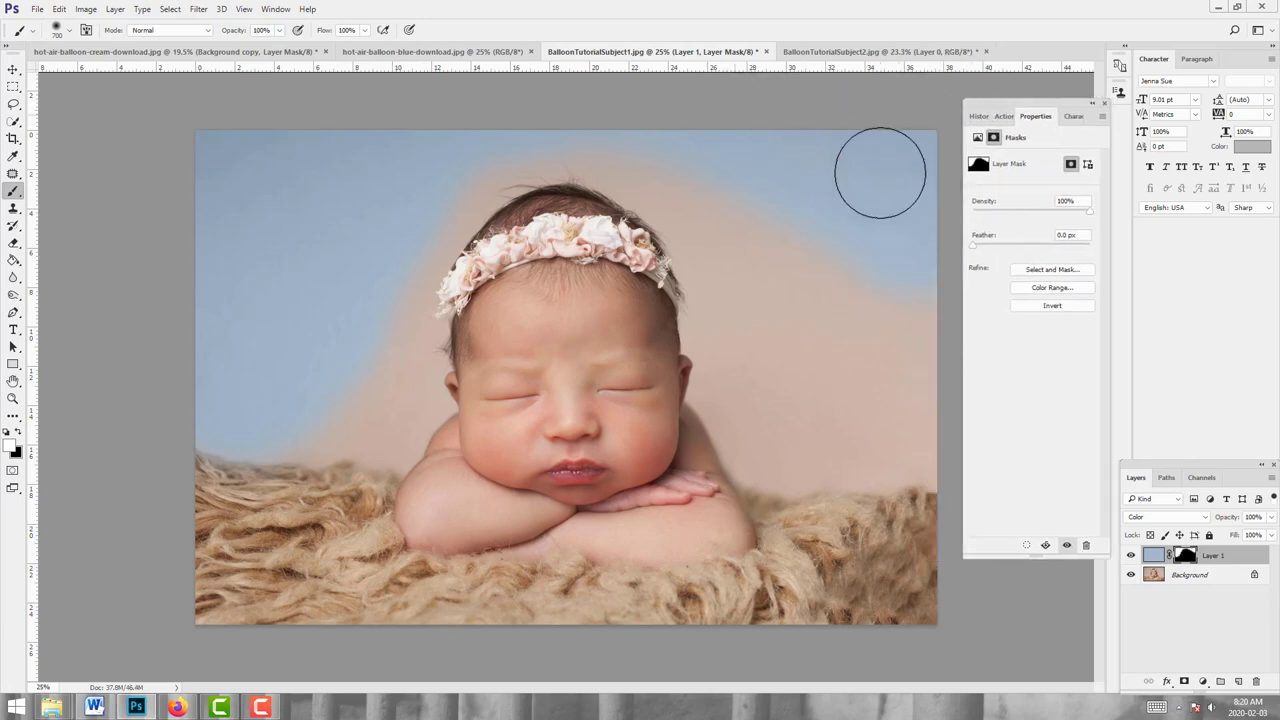
{"action": "mouse_move", "coordinate": [880, 171]}
{"action": "left_mouse_down"}
{"action": "mouse_move", "coordinate": [882, 331]}
{"action": "mouse_move", "coordinate": [904, 374]}
{"action": "mouse_move", "coordinate": [926, 372]}
{"action": "mouse_move", "coordinate": [930, 438]}
{"action": "mouse_move", "coordinate": [788, 446]}
{"action": "mouse_move", "coordinate": [931, 449]}
{"action": "mouse_move", "coordinate": [830, 432]}
{"action": "mouse_move", "coordinate": [774, 444]}
{"action": "mouse_move", "coordinate": [766, 424]}
{"action": "mouse_move", "coordinate": [806, 208]}
{"action": "mouse_move", "coordinate": [744, 169]}
{"action": "mouse_move", "coordinate": [745, 181]}
{"action": "mouse_move", "coordinate": [639, 137]}
{"action": "mouse_move", "coordinate": [723, 205]}
{"action": "mouse_move", "coordinate": [760, 314]}
{"action": "mouse_move", "coordinate": [773, 285]}
{"action": "mouse_move", "coordinate": [854, 299]}
{"action": "mouse_move", "coordinate": [805, 321]}
{"action": "mouse_move", "coordinate": [750, 265]}
{"action": "left_mouse_up"}
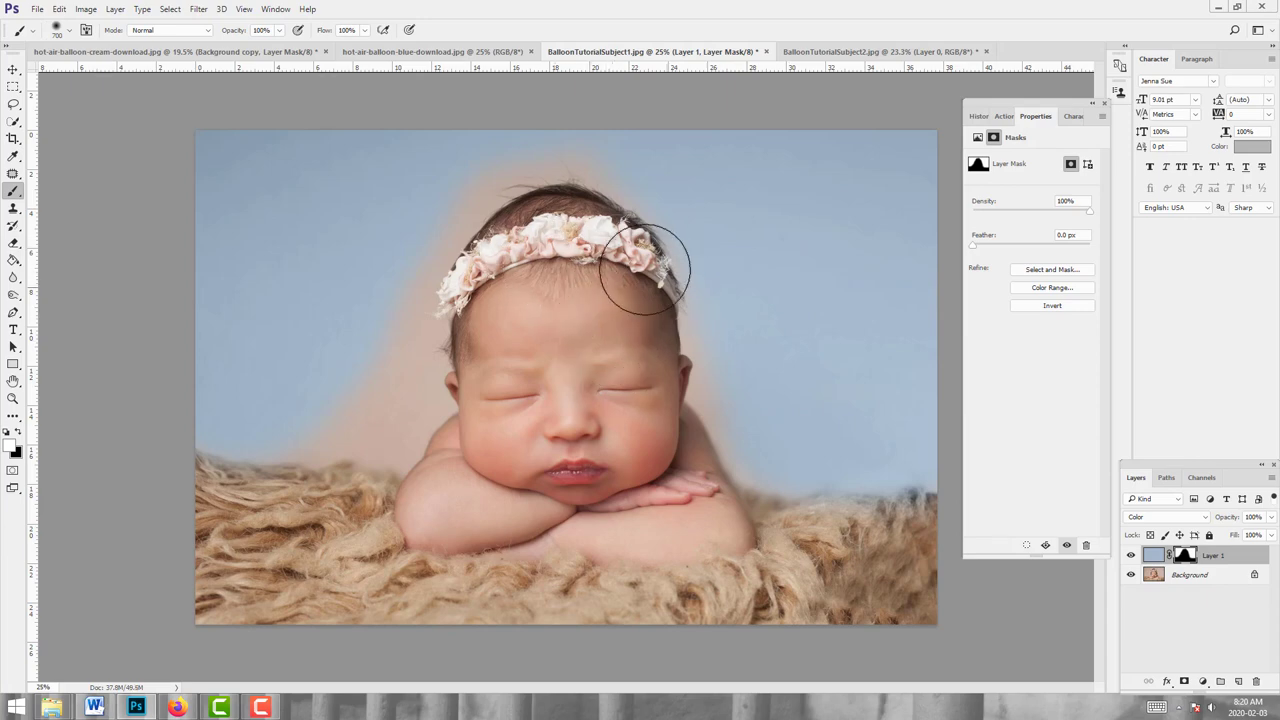
Step: Reduce the brush to 500 px and paint the blue over the remaining pink backdrop close to the baby's head, hair and shoulders
{"action": "key", "text": "bracketleft"}
{"action": "key", "text": "bracketleft"}
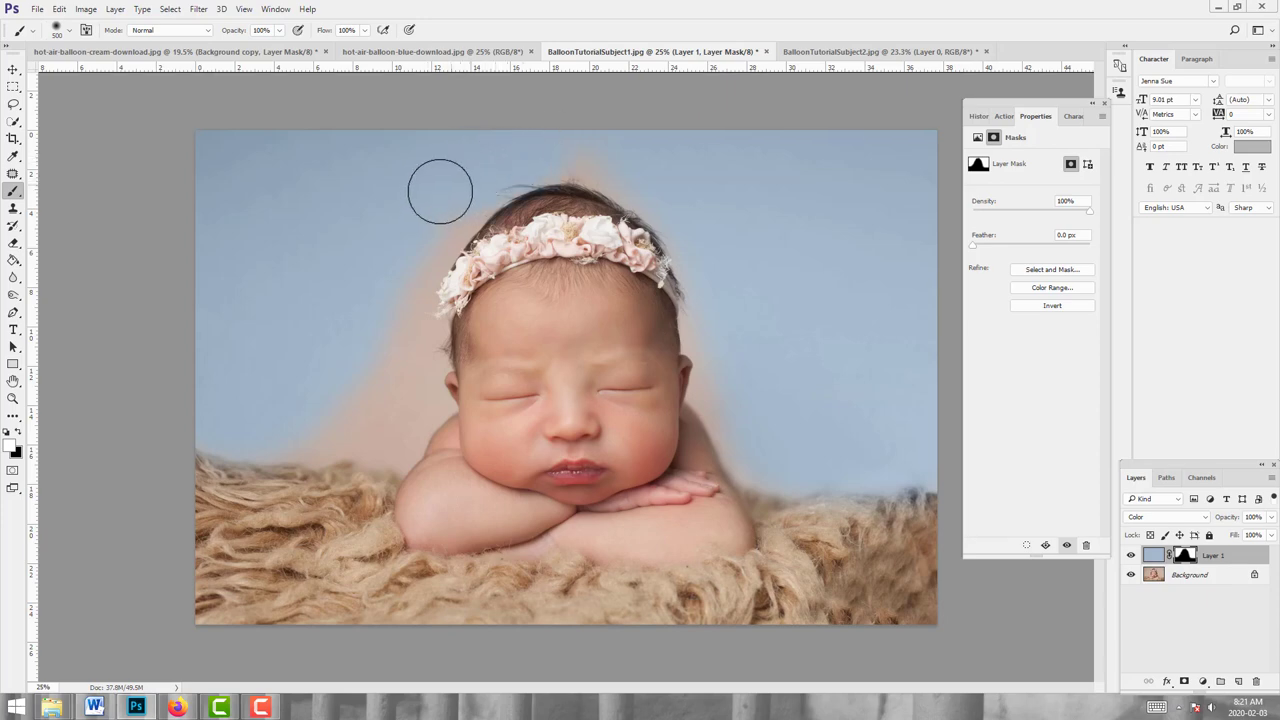
{"action": "mouse_move", "coordinate": [439, 202]}
{"action": "left_mouse_down"}
{"action": "mouse_move", "coordinate": [404, 282]}
{"action": "mouse_move", "coordinate": [416, 393]}
{"action": "mouse_move", "coordinate": [430, 402]}
{"action": "mouse_move", "coordinate": [395, 426]}
{"action": "mouse_move", "coordinate": [397, 442]}
{"action": "mouse_move", "coordinate": [361, 452]}
{"action": "left_mouse_up"}
{"action": "left_click_drag", "start_coordinate": [350, 398], "coordinate": [369, 371]}
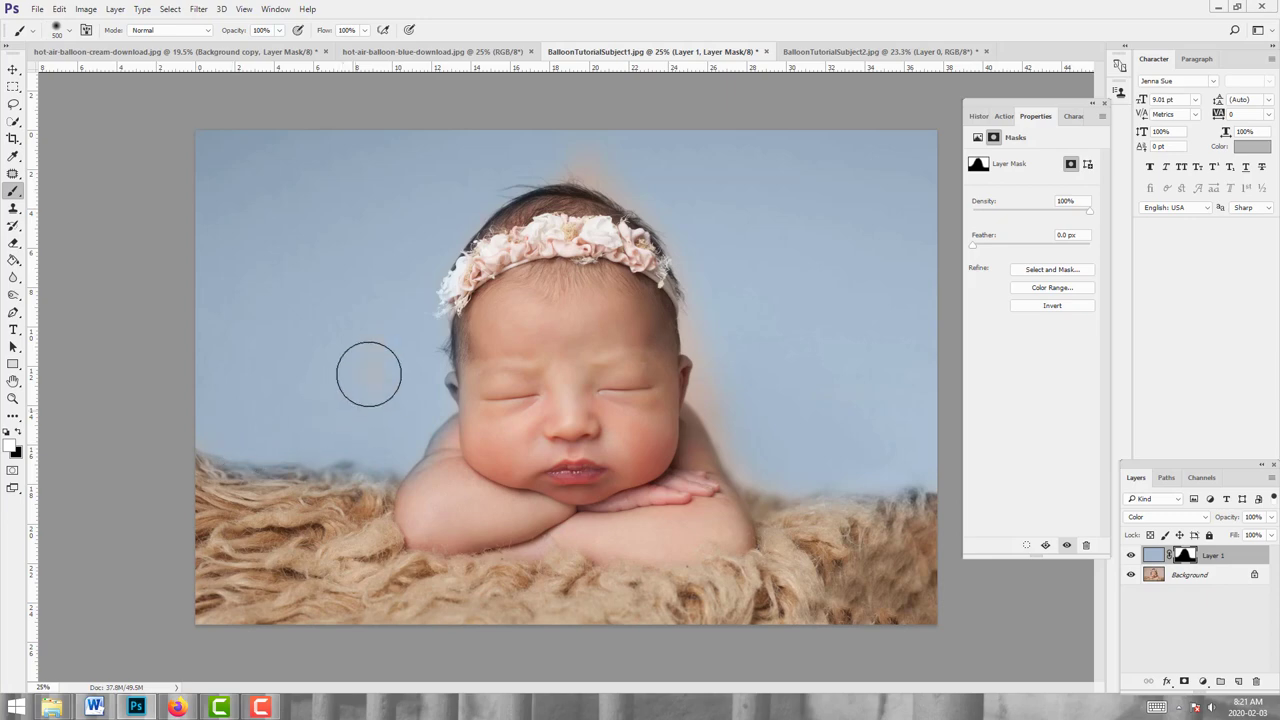
{"action": "mouse_move", "coordinate": [487, 159]}
{"action": "left_mouse_down"}
{"action": "mouse_move", "coordinate": [569, 129]}
{"action": "mouse_move", "coordinate": [556, 142]}
{"action": "mouse_move", "coordinate": [580, 147]}
{"action": "mouse_move", "coordinate": [564, 151]}
{"action": "mouse_move", "coordinate": [634, 167]}
{"action": "left_mouse_up"}
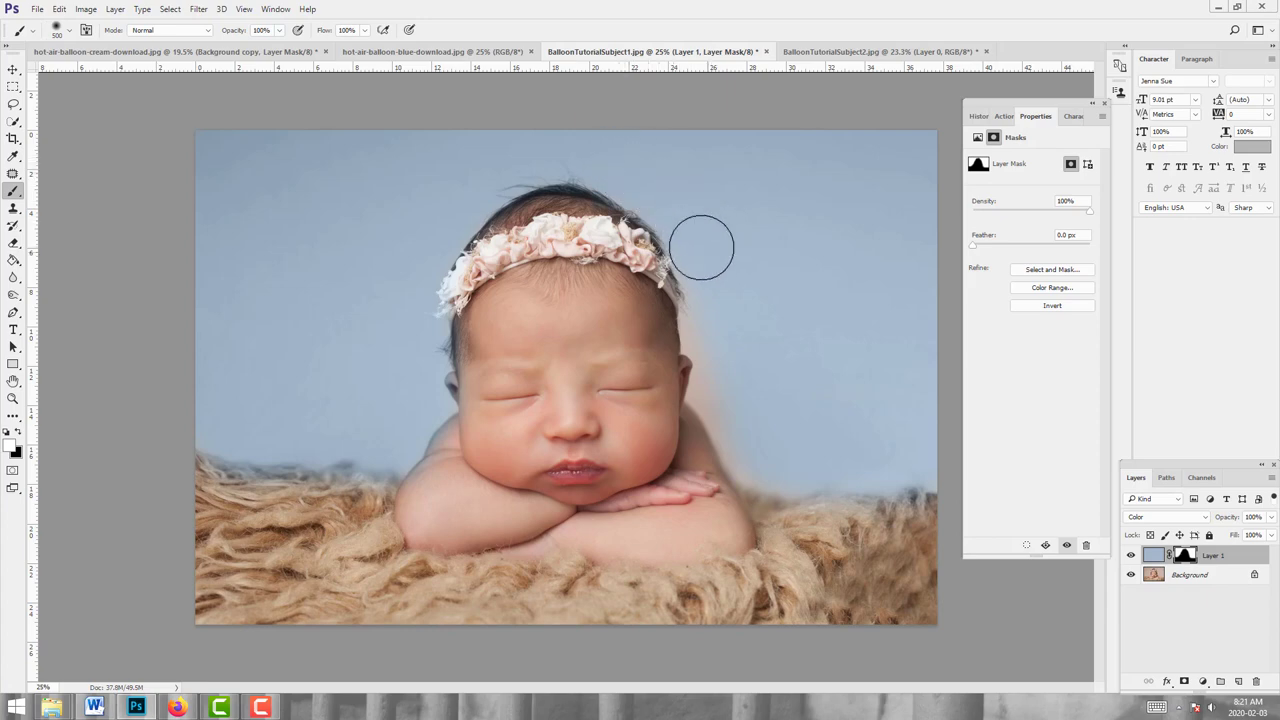
{"action": "mouse_move", "coordinate": [707, 260]}
{"action": "left_mouse_down"}
{"action": "mouse_move", "coordinate": [709, 337]}
{"action": "mouse_move", "coordinate": [735, 371]}
{"action": "mouse_move", "coordinate": [715, 330]}
{"action": "mouse_move", "coordinate": [728, 392]}
{"action": "mouse_move", "coordinate": [715, 394]}
{"action": "mouse_move", "coordinate": [764, 475]}
{"action": "left_mouse_up"}
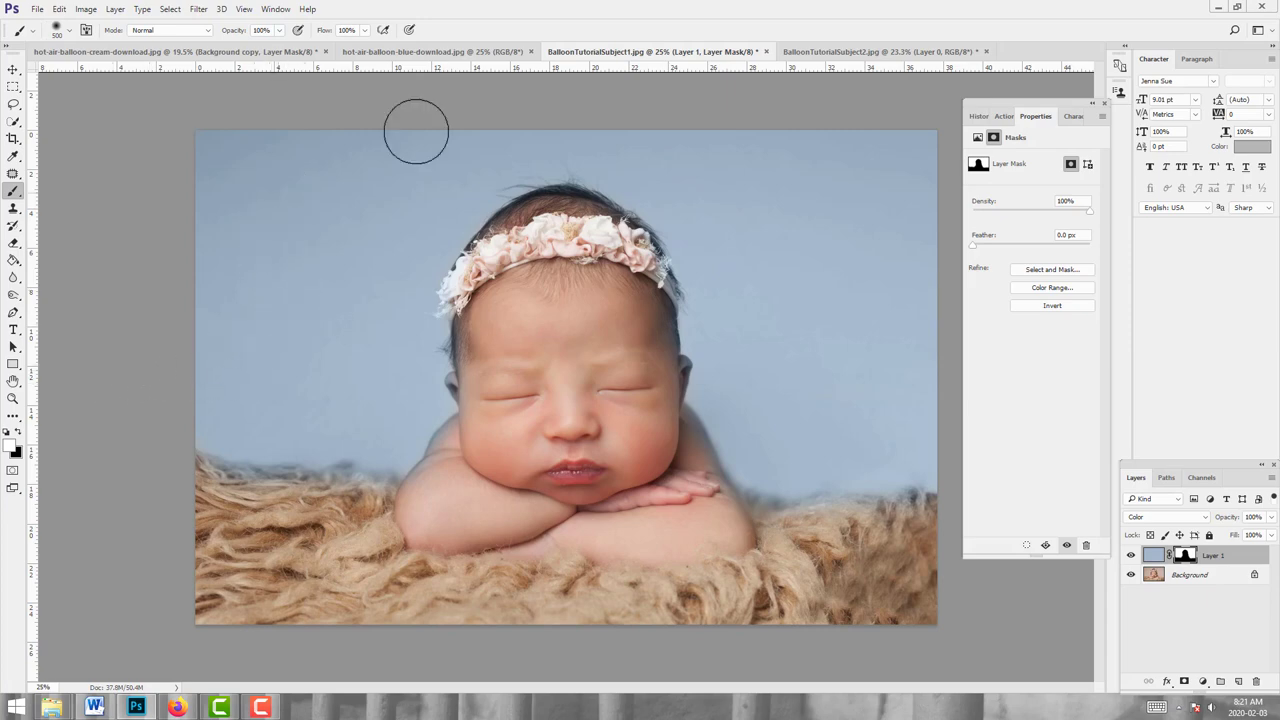
Step: Paint black with an 80 px brush on the mask to remove the blue tint from the baby's skin, headband and fur blanket
{"action": "key", "text": "x"}
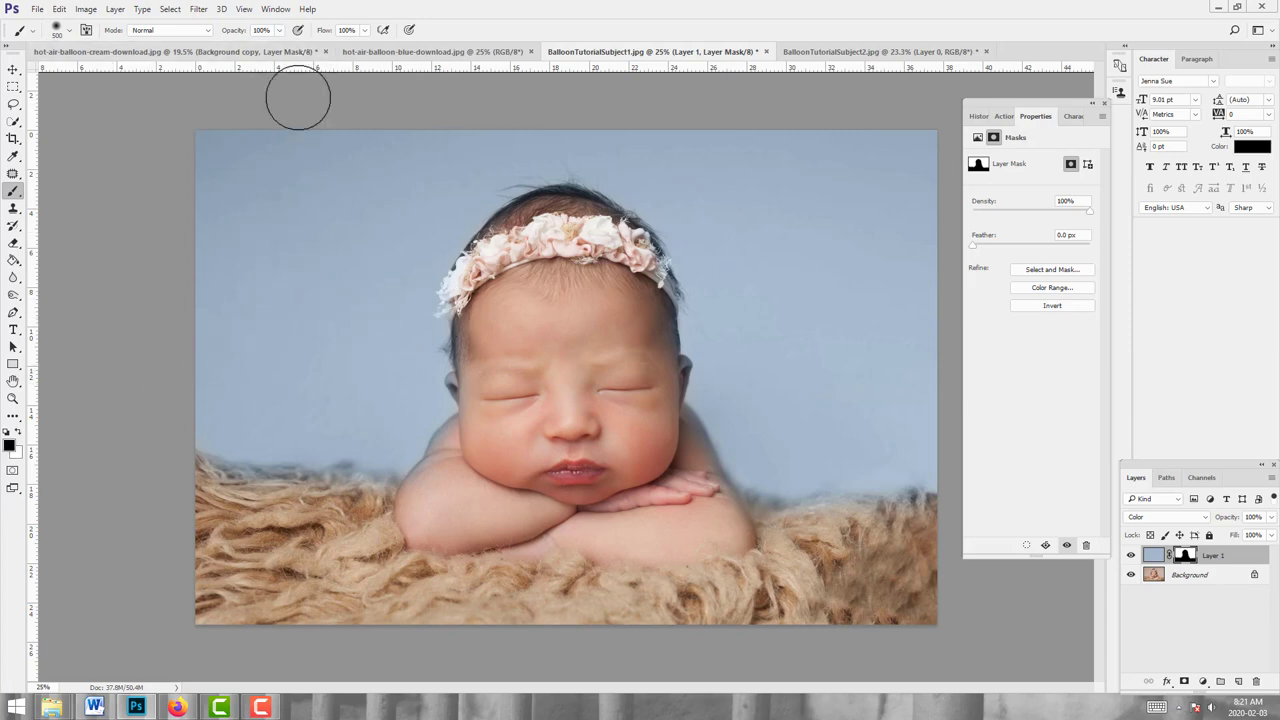
{"action": "key", "text": "bracketleft"}
{"action": "key", "text": "bracketleft"}
{"action": "key", "text": "bracketleft"}
{"action": "key", "text": "bracketleft"}
{"action": "key", "text": "bracketleft"}
{"action": "key", "text": "bracketleft"}
{"action": "key", "text": "bracketleft"}
{"action": "key", "text": "bracketleft"}
{"action": "key", "text": "bracketleft"}
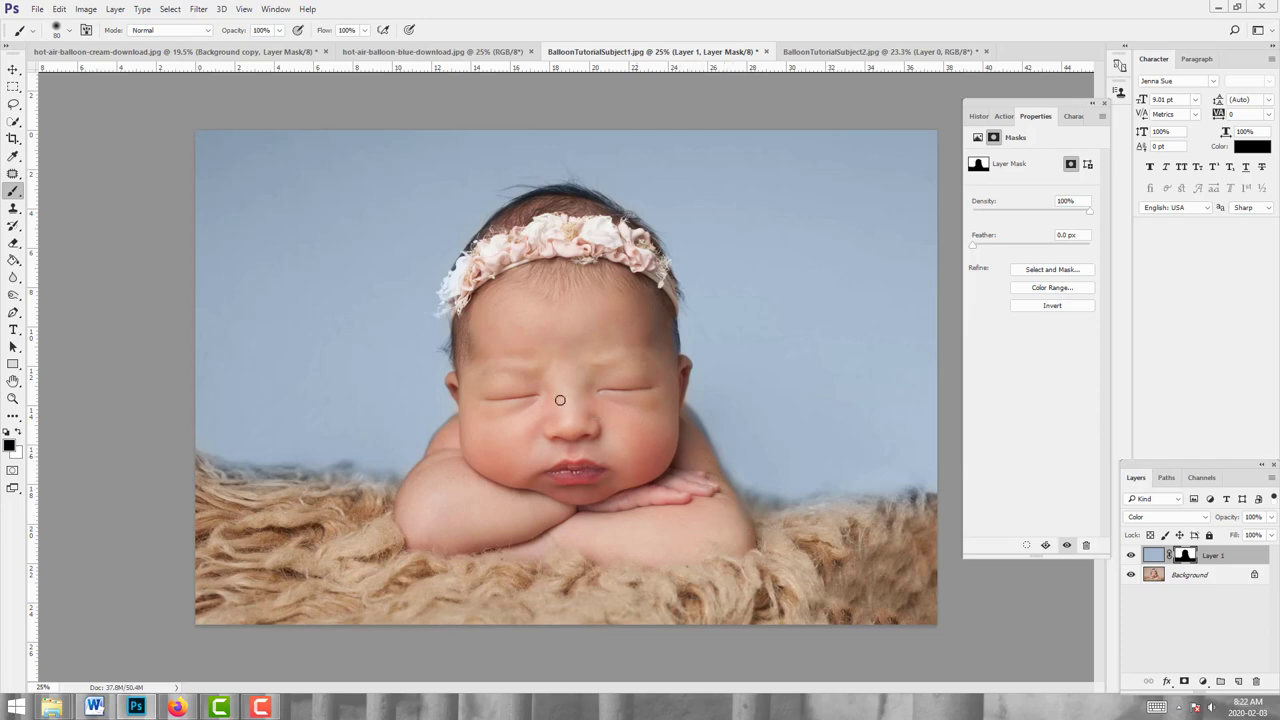
{"action": "right_click", "coordinate": [40, 401]}
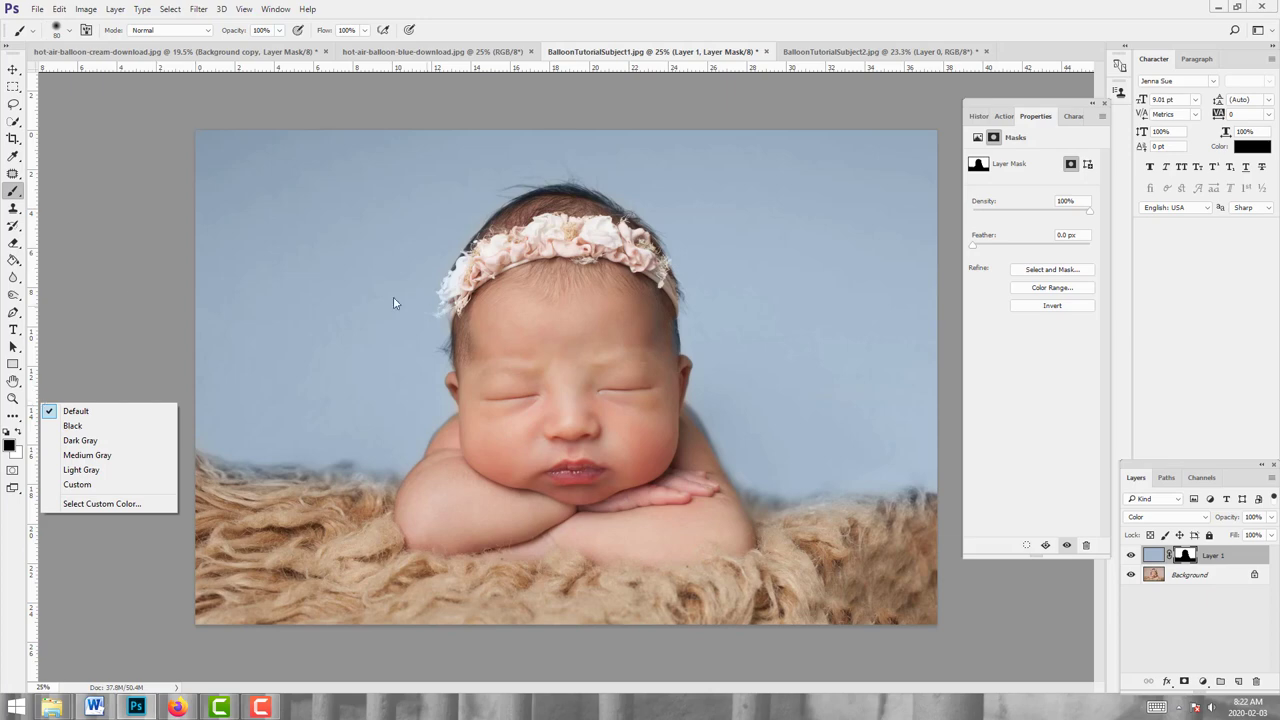
{"action": "left_click", "coordinate": [8, 558]}
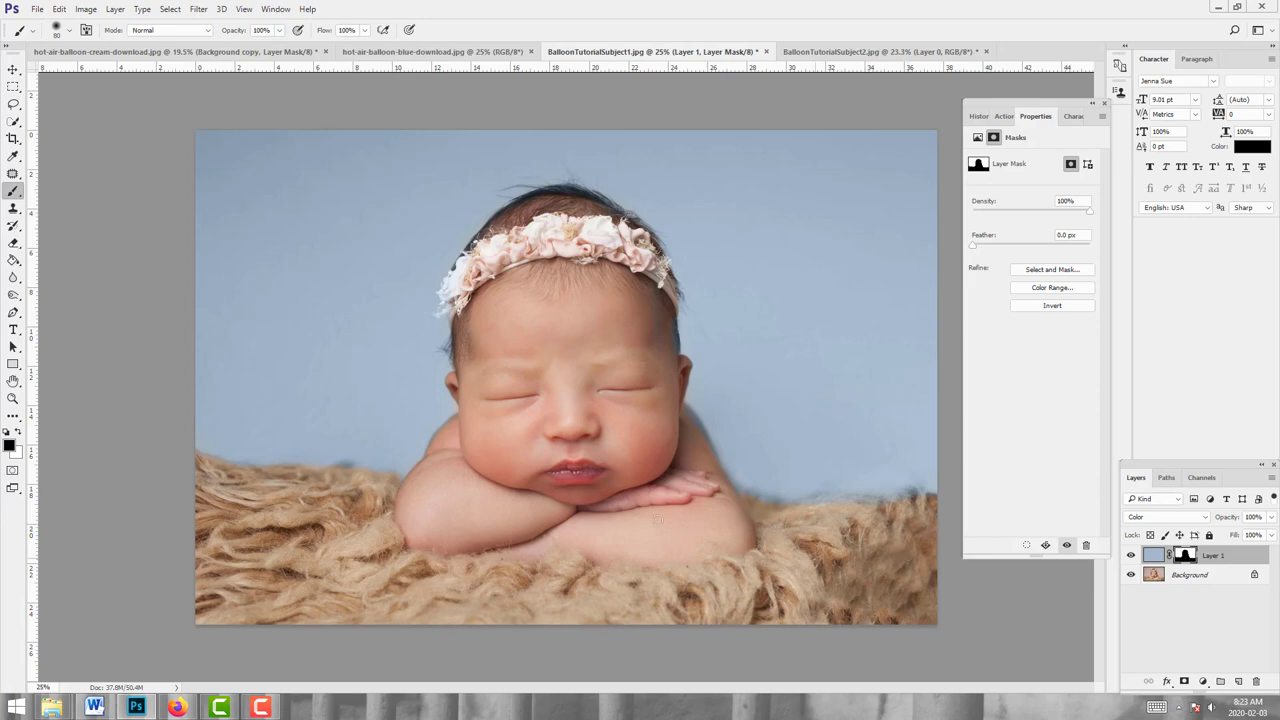
Step: Flatten the image and copy a loose lasso selection of the baby and fur blanket to a new layer
{"action": "left_click", "coordinate": [115, 9]}
{"action": "left_click", "coordinate": [150, 502]}
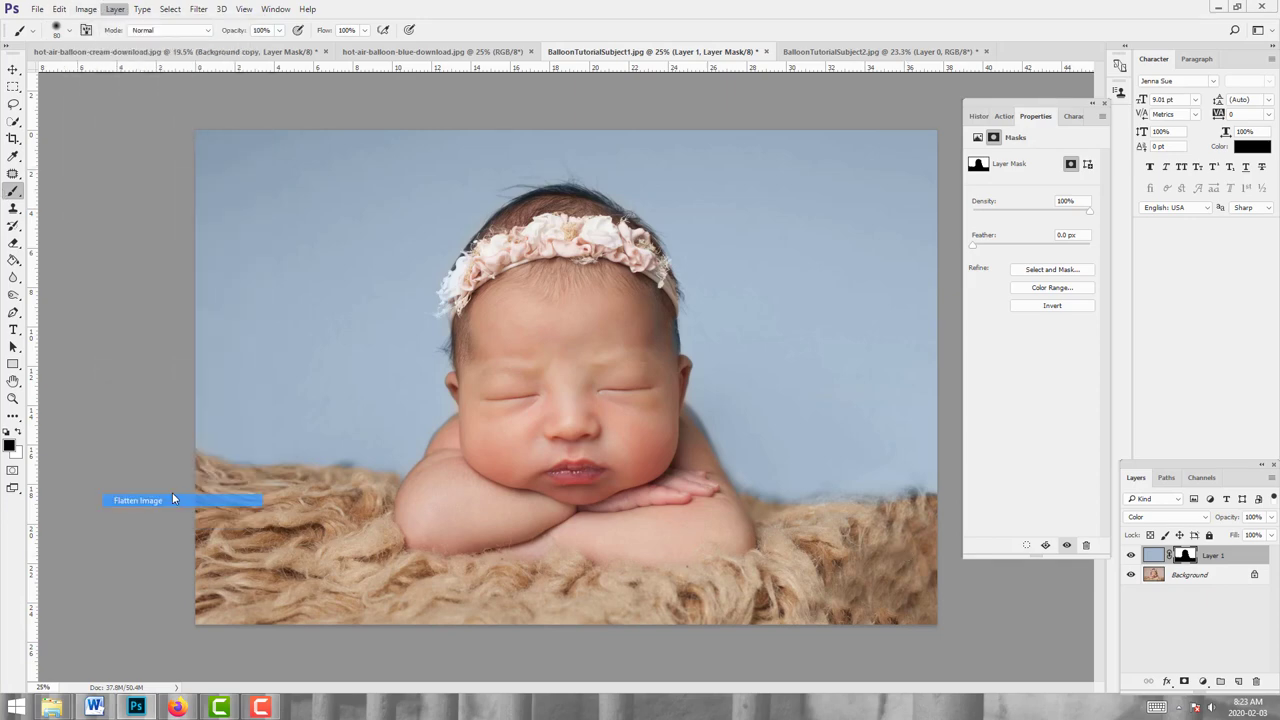
{"action": "left_click", "coordinate": [18, 105]}
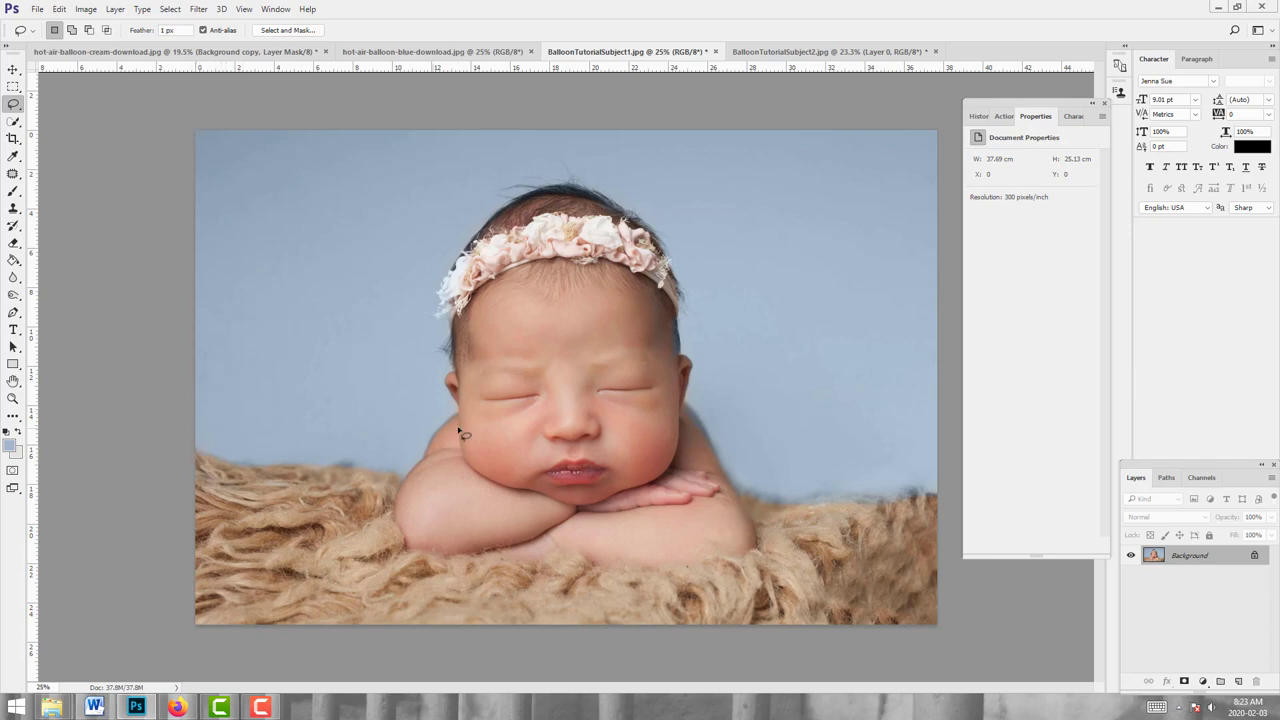
{"action": "mouse_move", "coordinate": [196, 446]}
{"action": "left_mouse_down"}
{"action": "mouse_move", "coordinate": [400, 464]}
{"action": "mouse_move", "coordinate": [443, 406]}
{"action": "mouse_move", "coordinate": [416, 346]}
{"action": "mouse_move", "coordinate": [412, 291]}
{"action": "mouse_move", "coordinate": [437, 190]}
{"action": "mouse_move", "coordinate": [470, 153]}
{"action": "mouse_move", "coordinate": [584, 134]}
{"action": "mouse_move", "coordinate": [675, 157]}
{"action": "mouse_move", "coordinate": [729, 228]}
{"action": "mouse_move", "coordinate": [734, 456]}
{"action": "mouse_move", "coordinate": [789, 476]}
{"action": "mouse_move", "coordinate": [946, 483]}
{"action": "mouse_move", "coordinate": [968, 587]}
{"action": "mouse_move", "coordinate": [956, 579]}
{"action": "mouse_move", "coordinate": [962, 598]}
{"action": "mouse_move", "coordinate": [908, 641]}
{"action": "mouse_move", "coordinate": [232, 627]}
{"action": "mouse_move", "coordinate": [203, 589]}
{"action": "mouse_move", "coordinate": [200, 447]}
{"action": "left_mouse_up"}
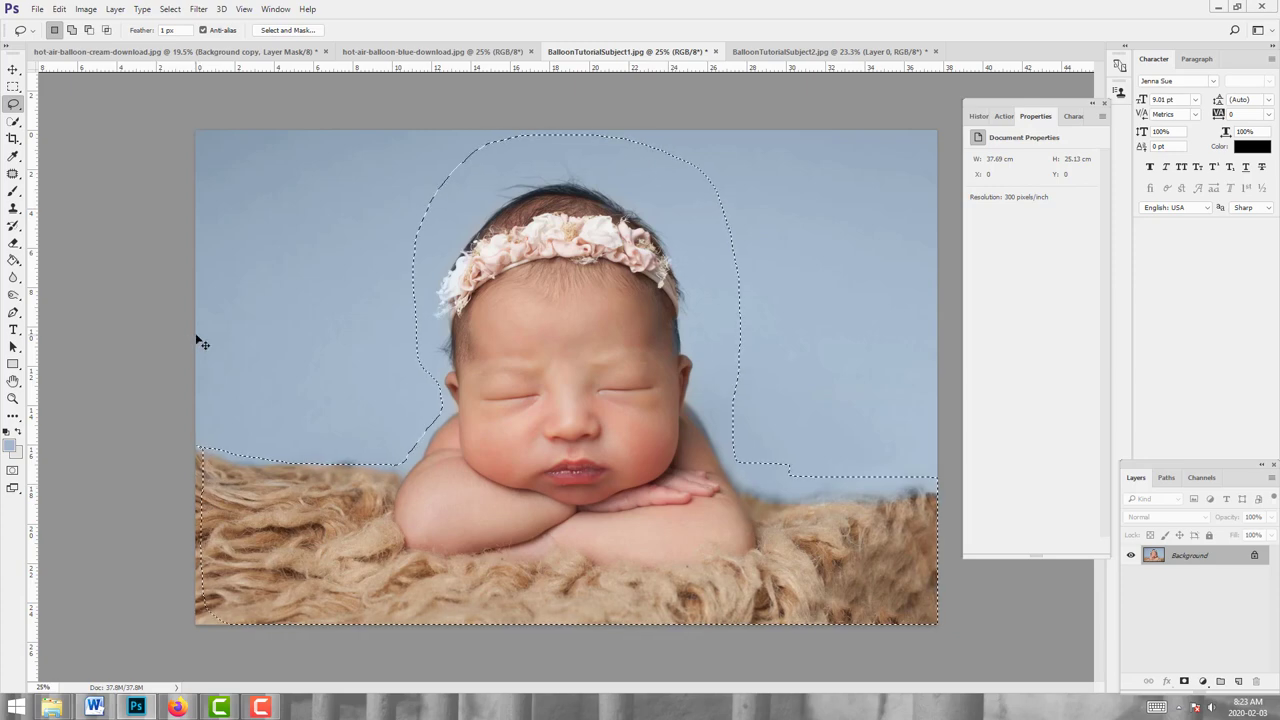
{"action": "key", "text": "ctrl+j"}
Step: Move the cut-out baby layer into hot-air-balloon-blue-download.jpg and place it over the balloon
{"action": "left_click", "coordinate": [13, 69]}
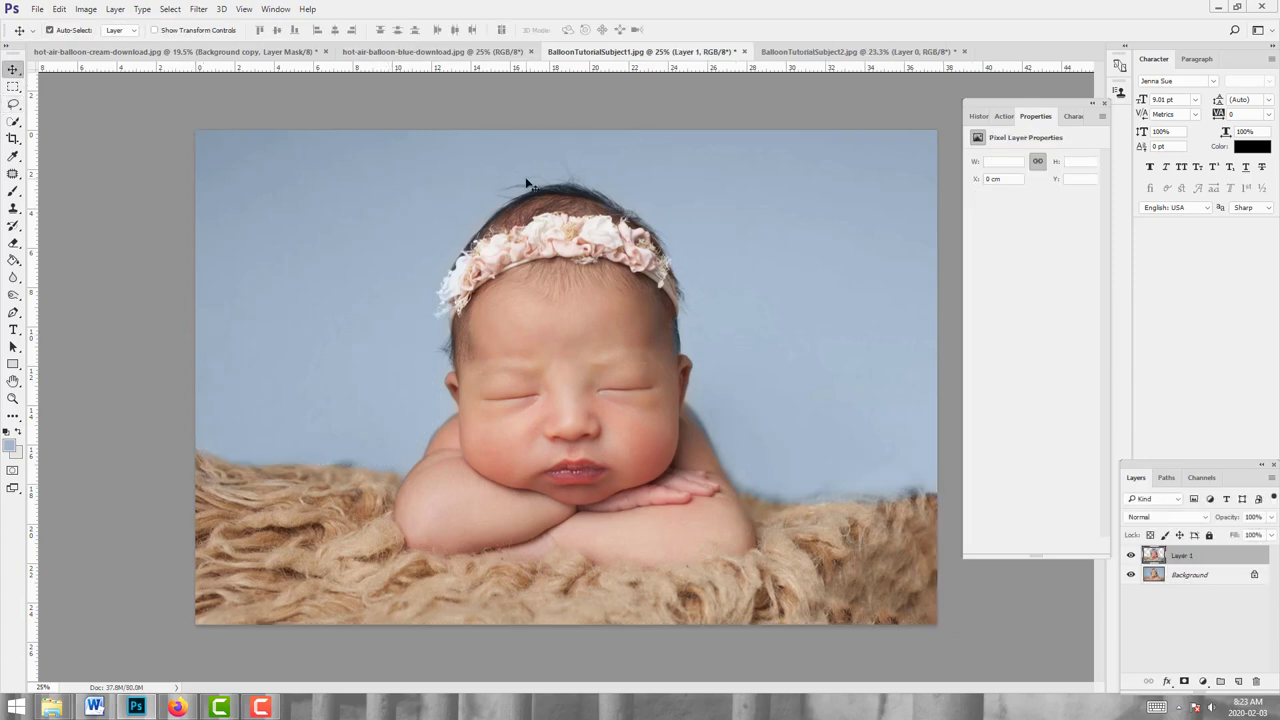
{"action": "left_click_drag", "start_coordinate": [534, 258], "coordinate": [487, 453]}
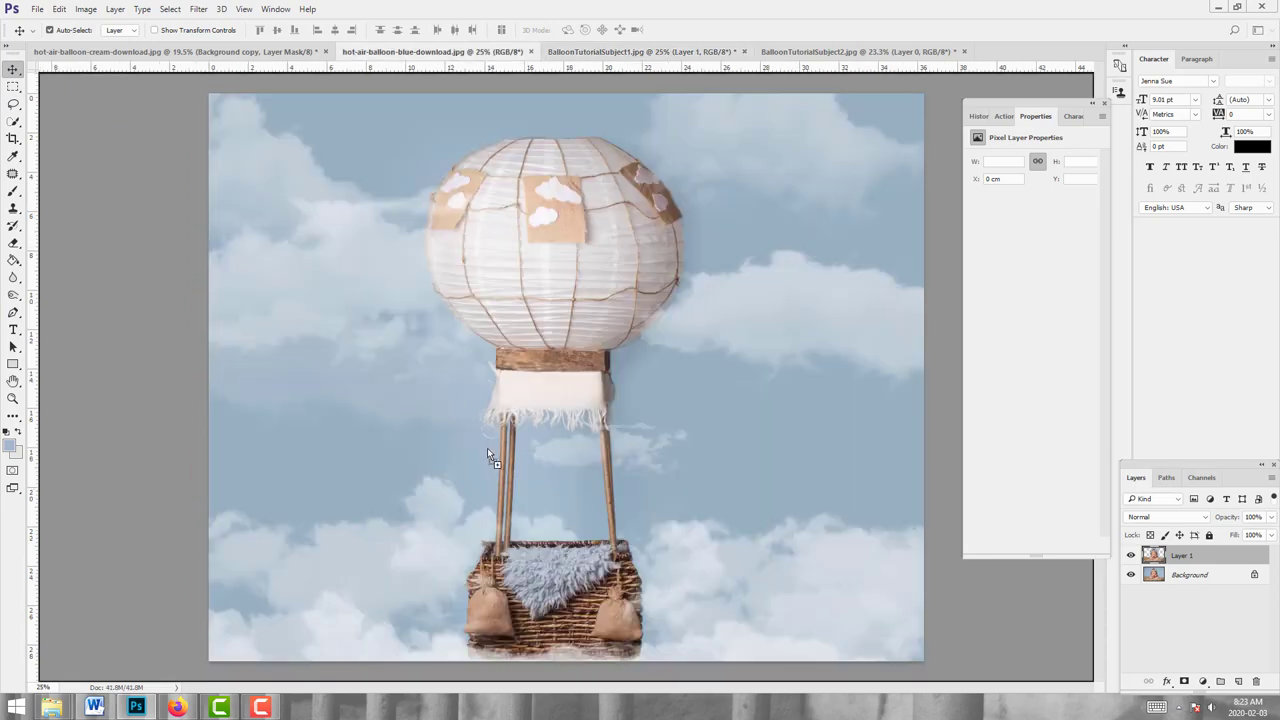
{"action": "left_click_drag", "start_coordinate": [551, 497], "coordinate": [535, 348]}
Step: Scale the baby layer down to about 22% and position it on top of the balloon's basket between the posts
{"action": "key", "text": "ctrl+t"}
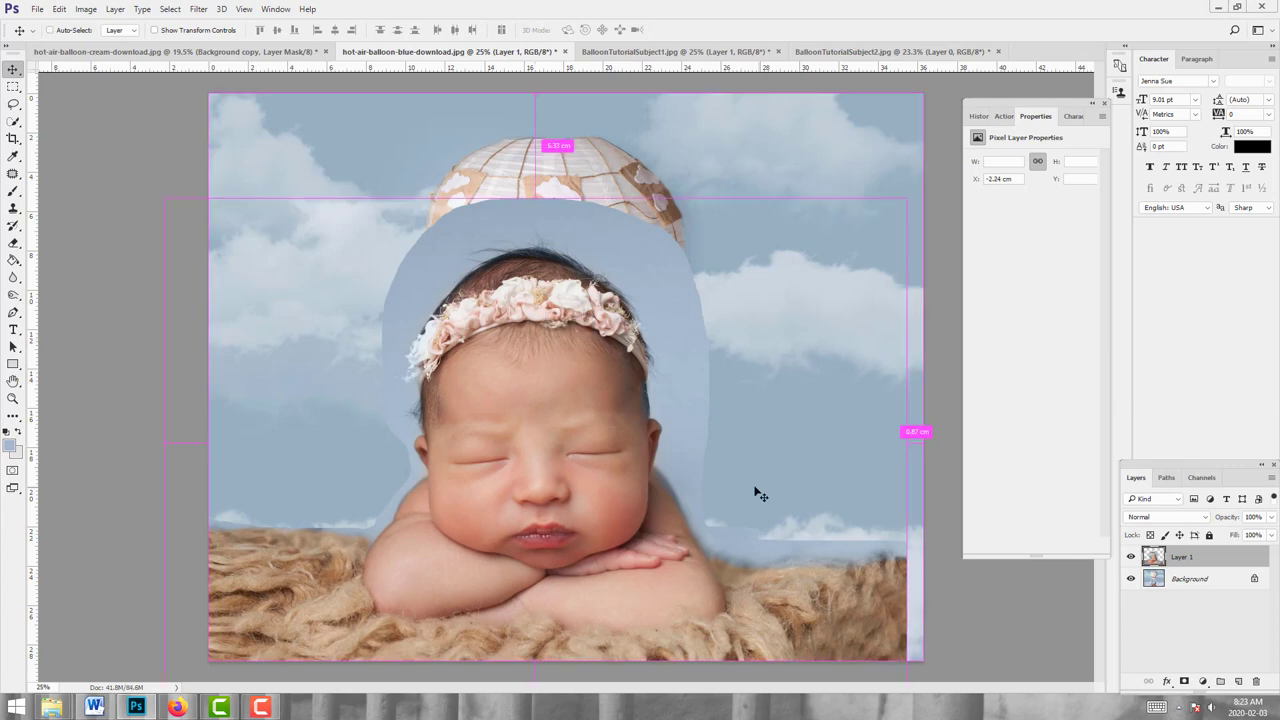
{"action": "left_click_drag", "start_coordinate": [164, 195], "coordinate": [660, 568]}
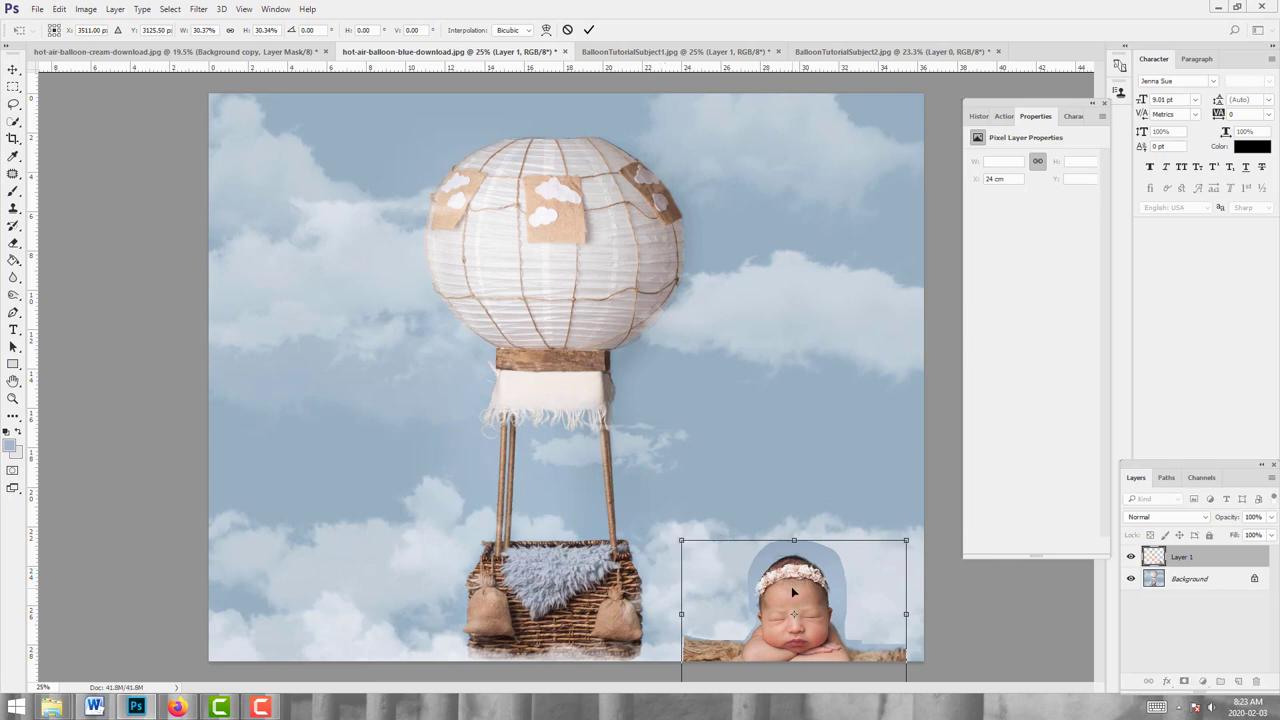
{"action": "left_click_drag", "start_coordinate": [791, 586], "coordinate": [546, 484]}
{"action": "left_click_drag", "start_coordinate": [432, 441], "coordinate": [483, 468]}
{"action": "left_click_drag", "start_coordinate": [584, 507], "coordinate": [553, 500]}
{"action": "left_click_drag", "start_coordinate": [461, 465], "coordinate": [578, 509]}
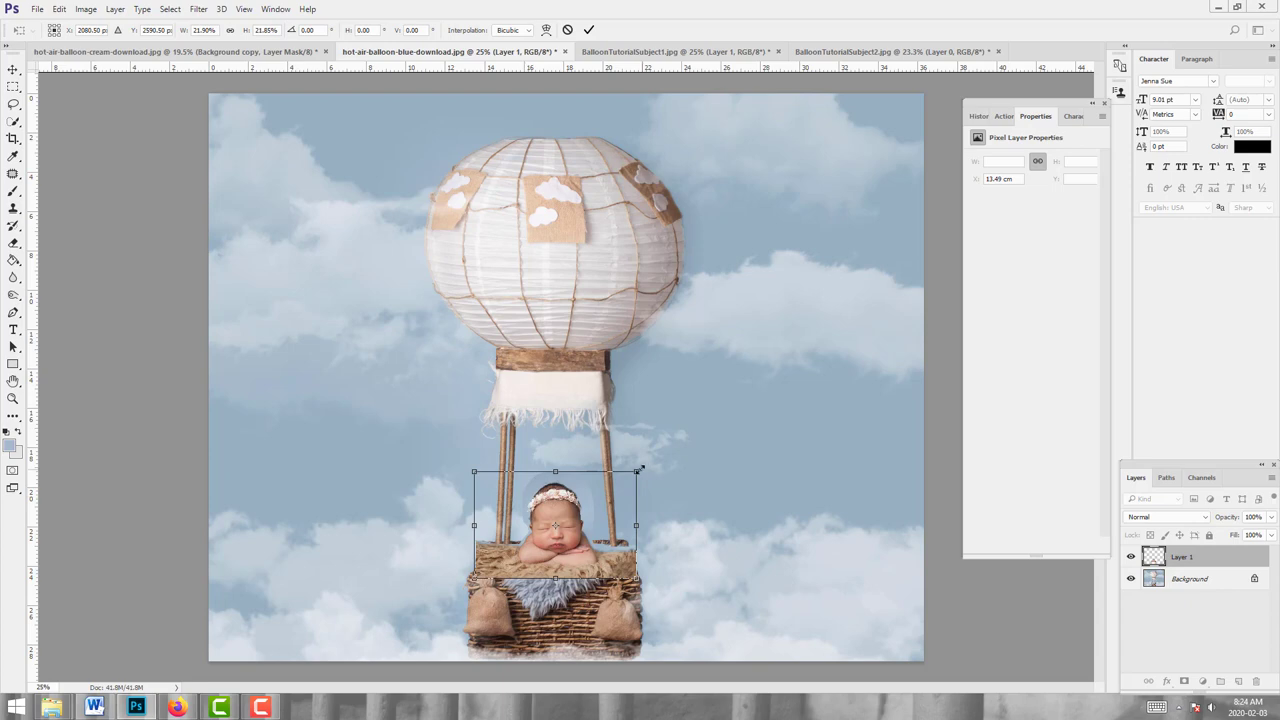
{"action": "left_click_drag", "start_coordinate": [640, 468], "coordinate": [636, 473]}
{"action": "left_click_drag", "start_coordinate": [577, 511], "coordinate": [579, 514]}
{"action": "left_click", "coordinate": [588, 29]}
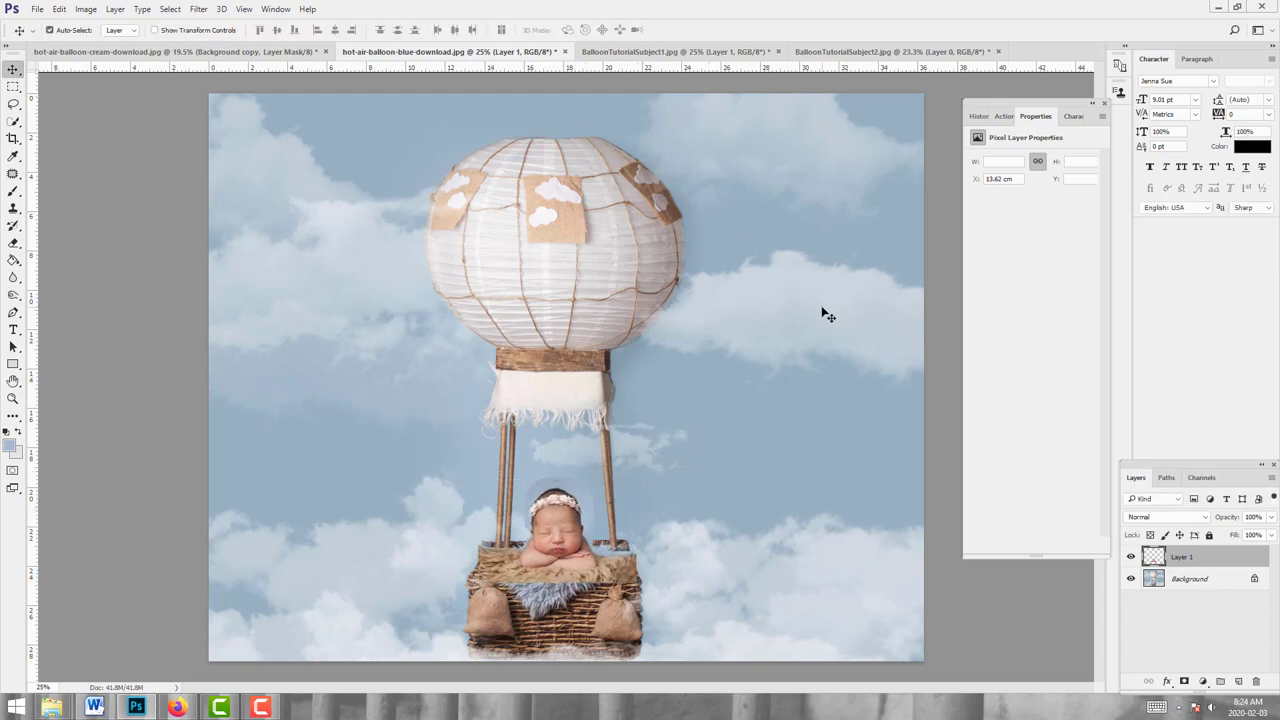
Step: Lower Layer 1's opacity to 59% and nudge the baby upward to line up the arms with the basket's rim
{"action": "left_click", "coordinate": [1271, 518]}
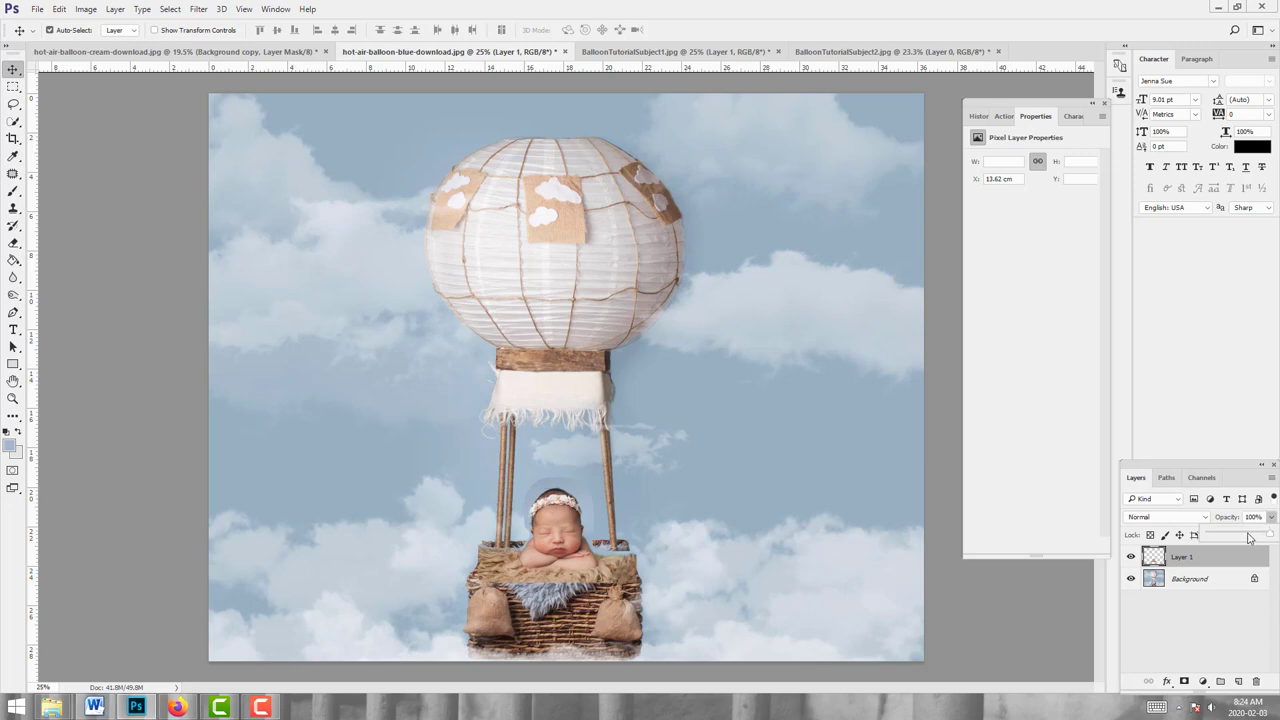
{"action": "left_click_drag", "start_coordinate": [1248, 538], "coordinate": [1246, 538]}
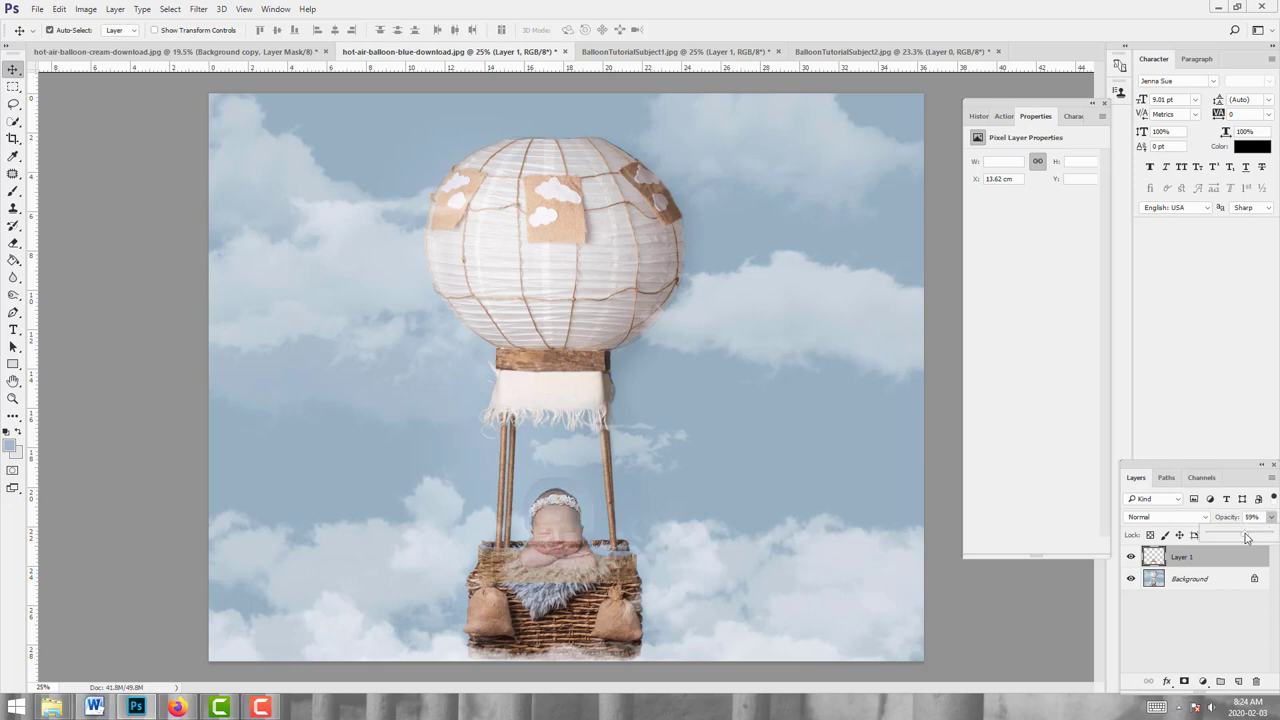
{"action": "left_click", "coordinate": [13, 398]}
{"action": "left_click_drag", "start_coordinate": [347, 430], "coordinate": [510, 378]}
{"action": "scroll", "coordinate": [651, 511], "scroll_direction": "up", "scroll_amount": 2}
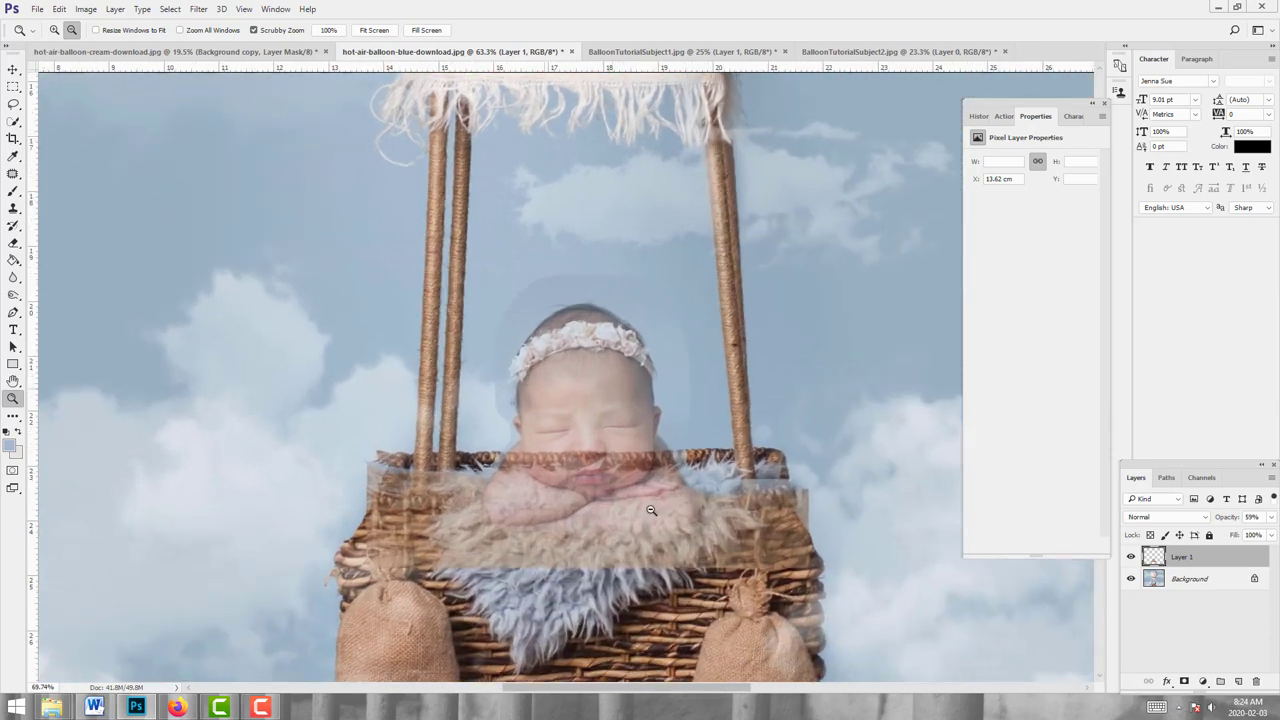
{"action": "scroll", "coordinate": [651, 511], "scroll_direction": "up", "scroll_amount": 2}
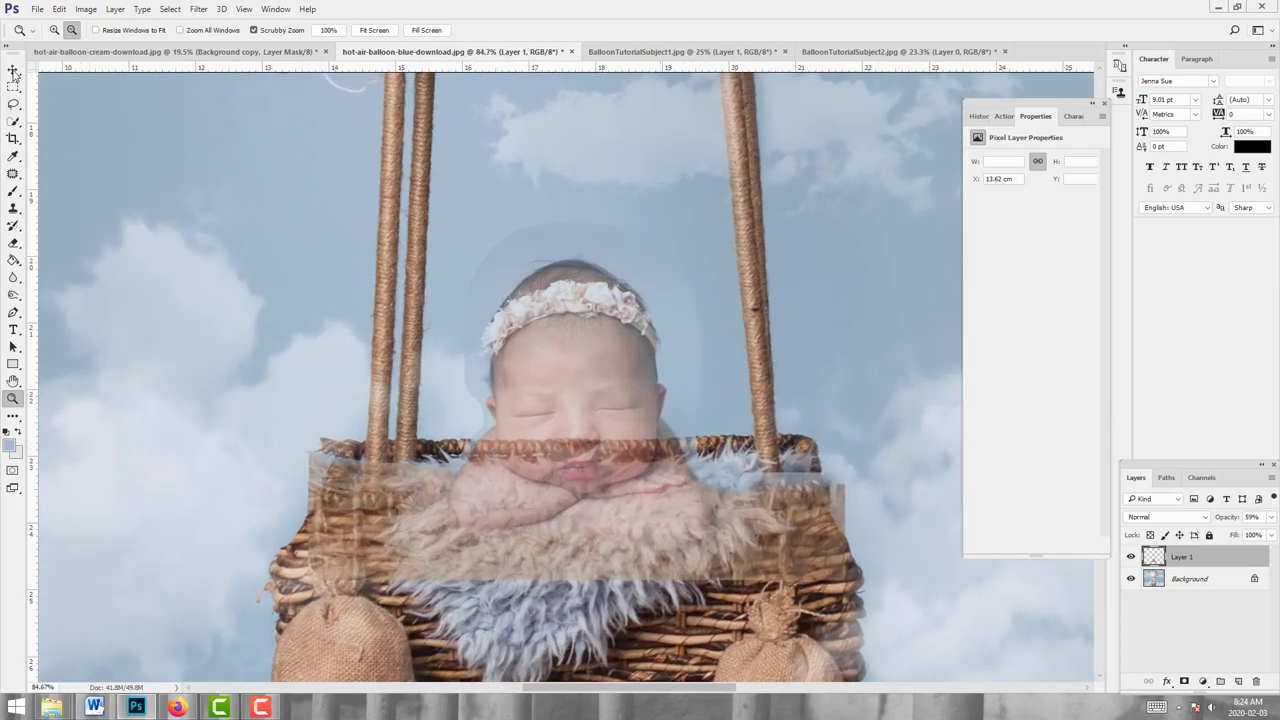
{"action": "left_click", "coordinate": [13, 72]}
{"action": "left_click_drag", "start_coordinate": [557, 500], "coordinate": [545, 477]}
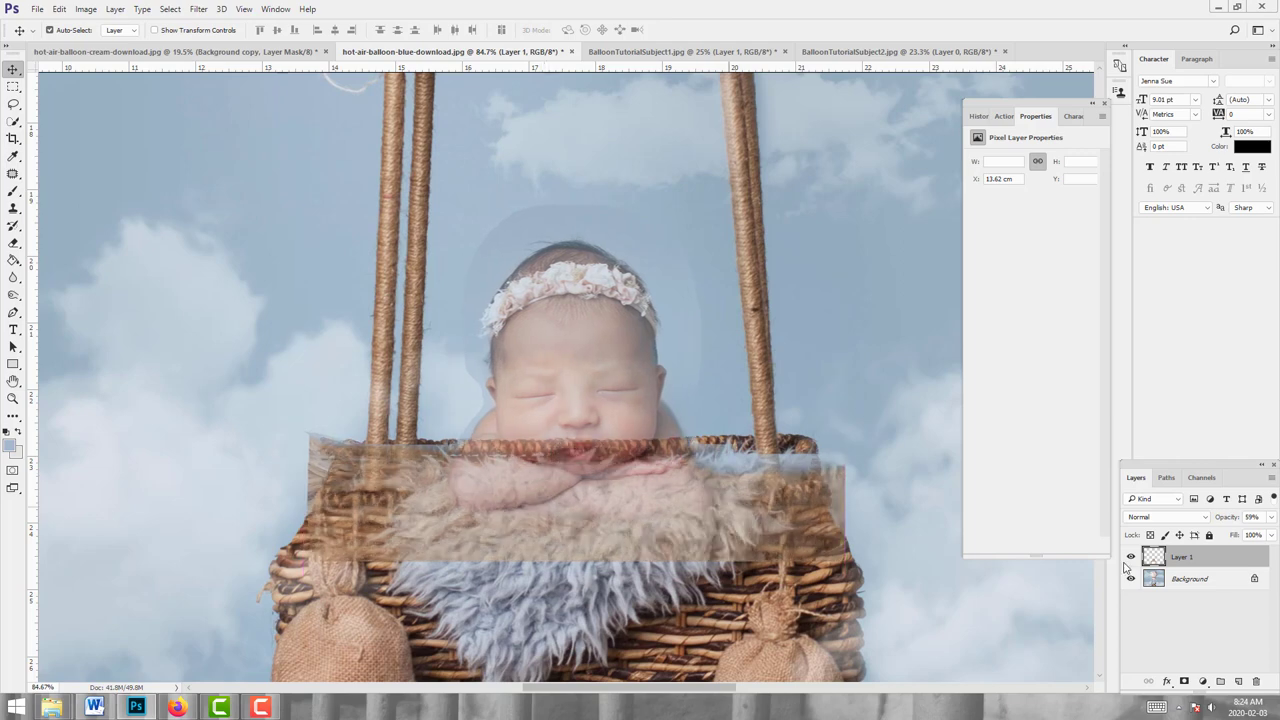
Step: Return Layer 1's opacity to 100% and add a white layer mask to it
{"action": "left_click", "coordinate": [1270, 517]}
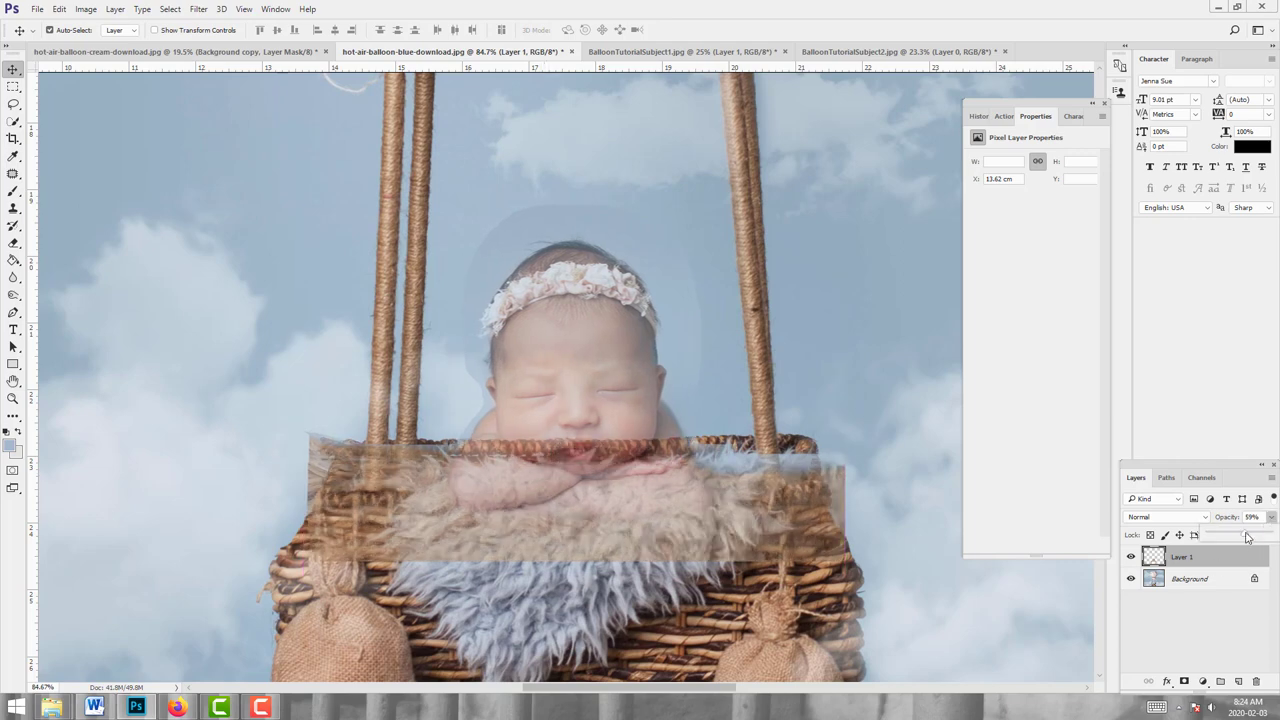
{"action": "left_click_drag", "start_coordinate": [1245, 535], "coordinate": [1268, 534]}
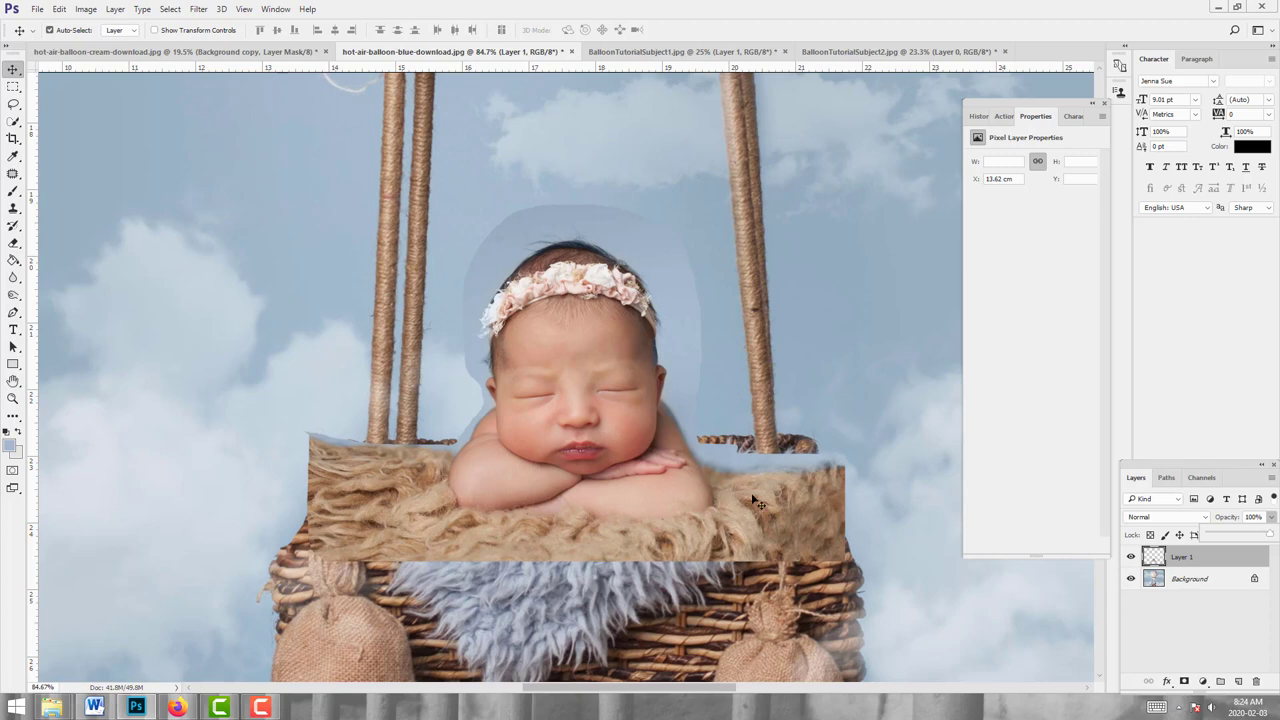
{"action": "left_click", "coordinate": [1183, 681]}
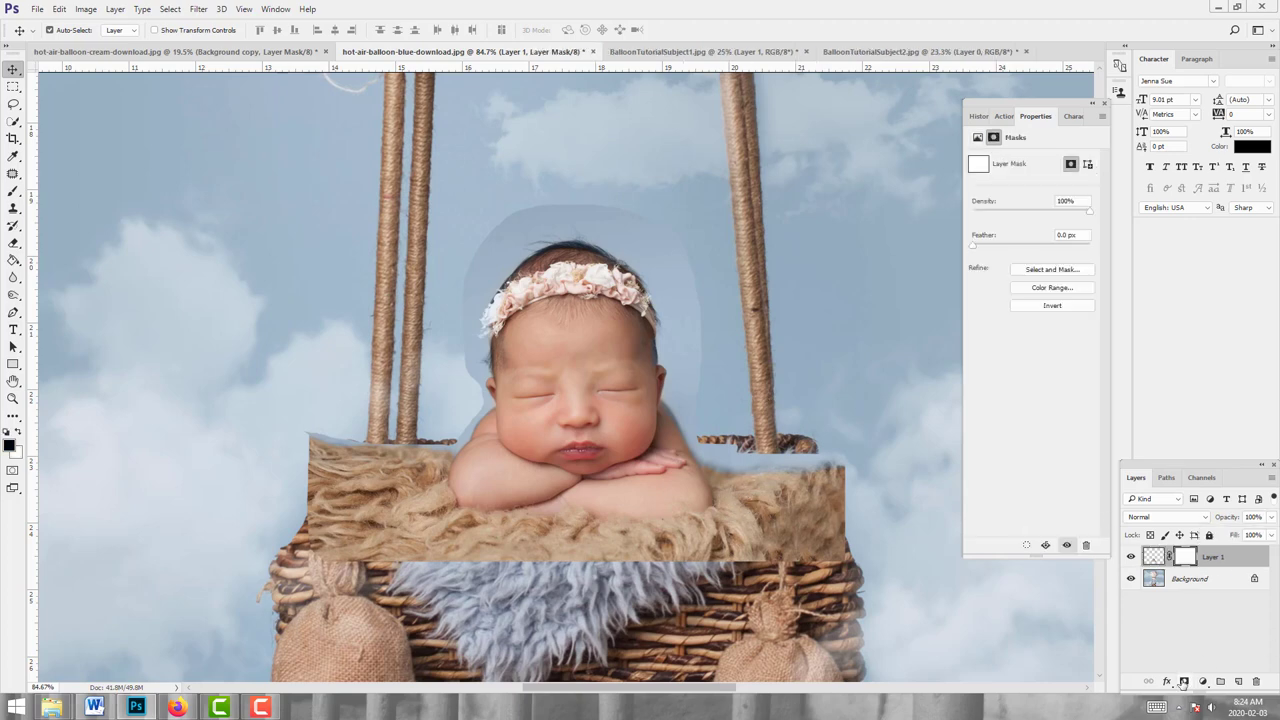
Step: Set the brush to 66% opacity and 66% flow, and mask out the pale blue halo above the baby's head with black
{"action": "left_click", "coordinate": [13, 190]}
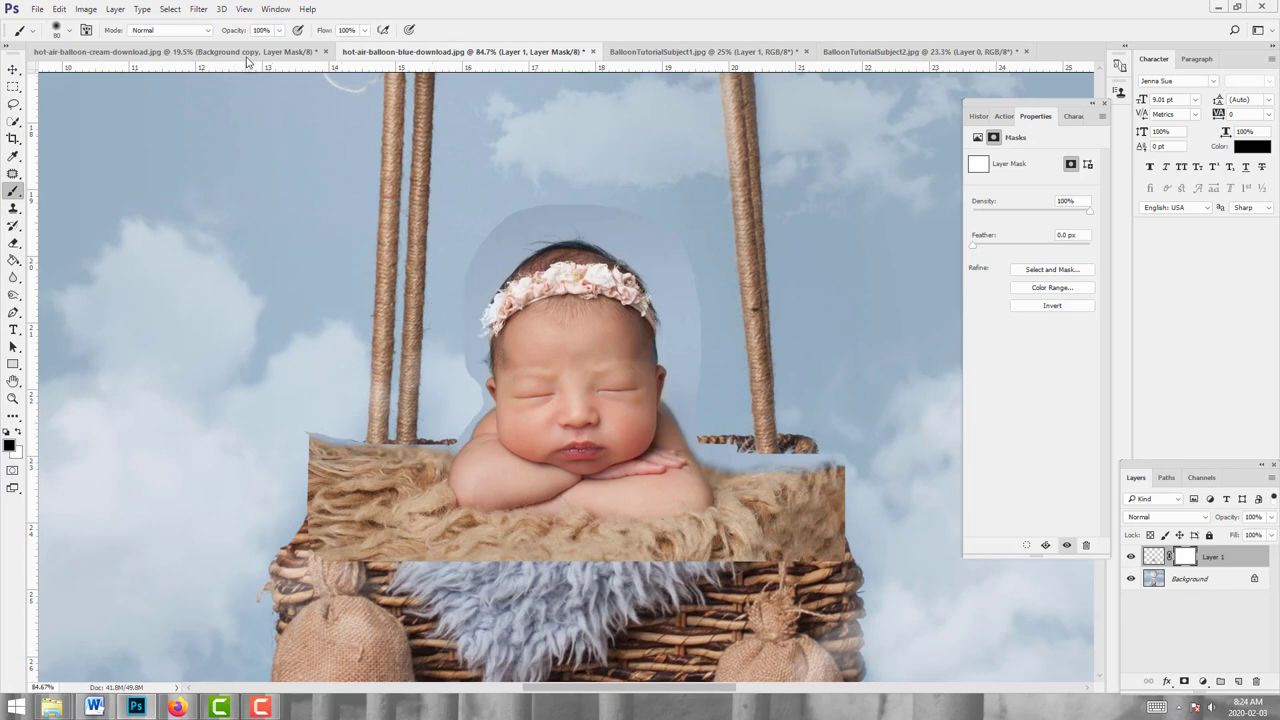
{"action": "left_click", "coordinate": [279, 30]}
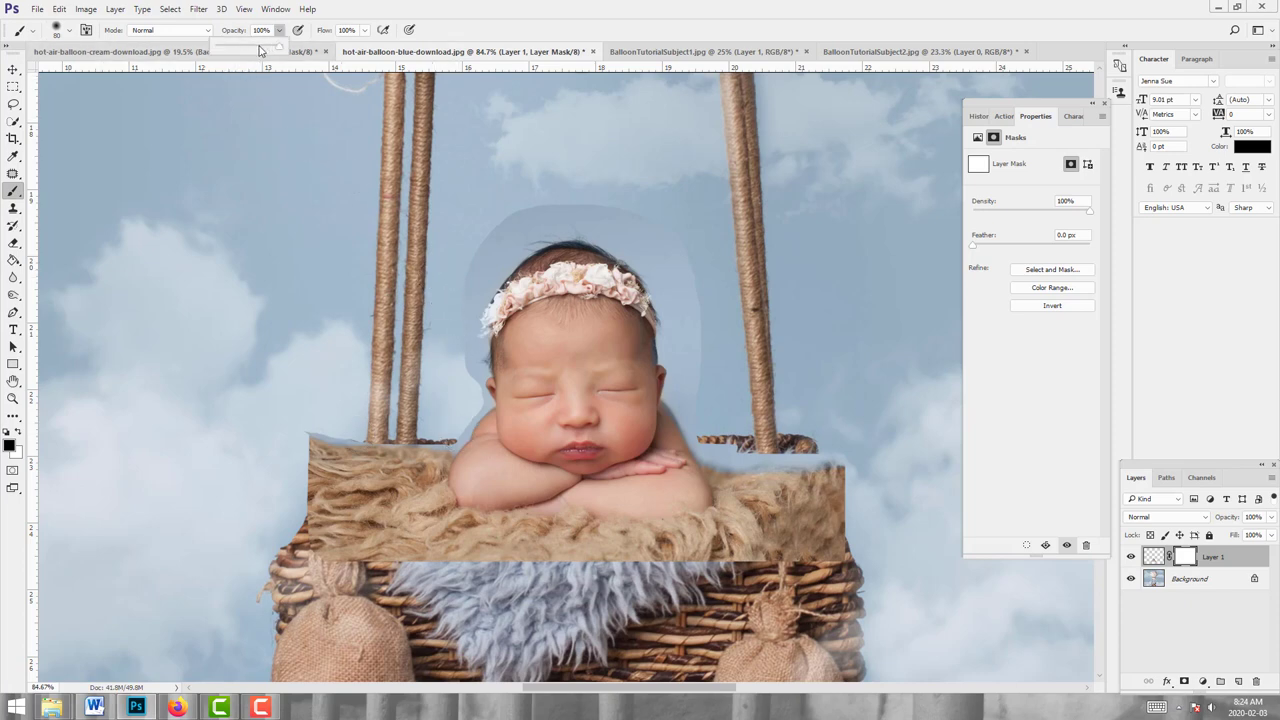
{"action": "left_click_drag", "start_coordinate": [365, 30], "coordinate": [343, 49]}
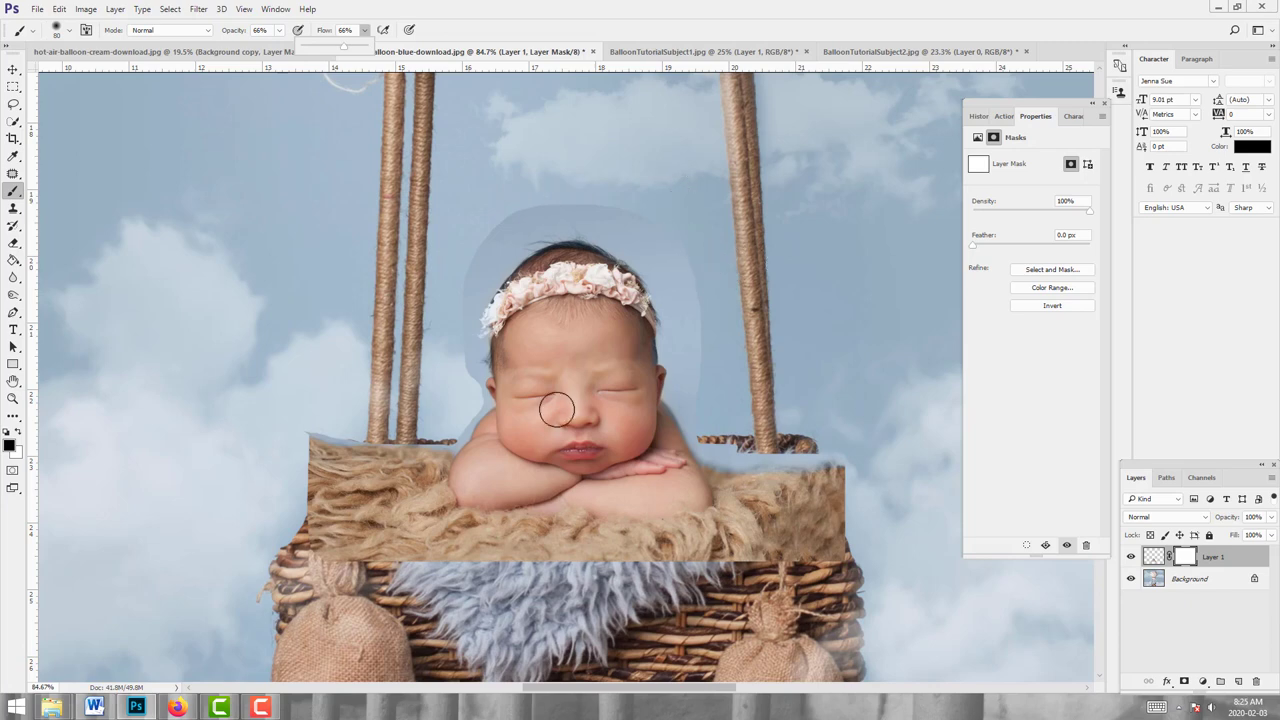
{"action": "left_click", "coordinate": [495, 214]}
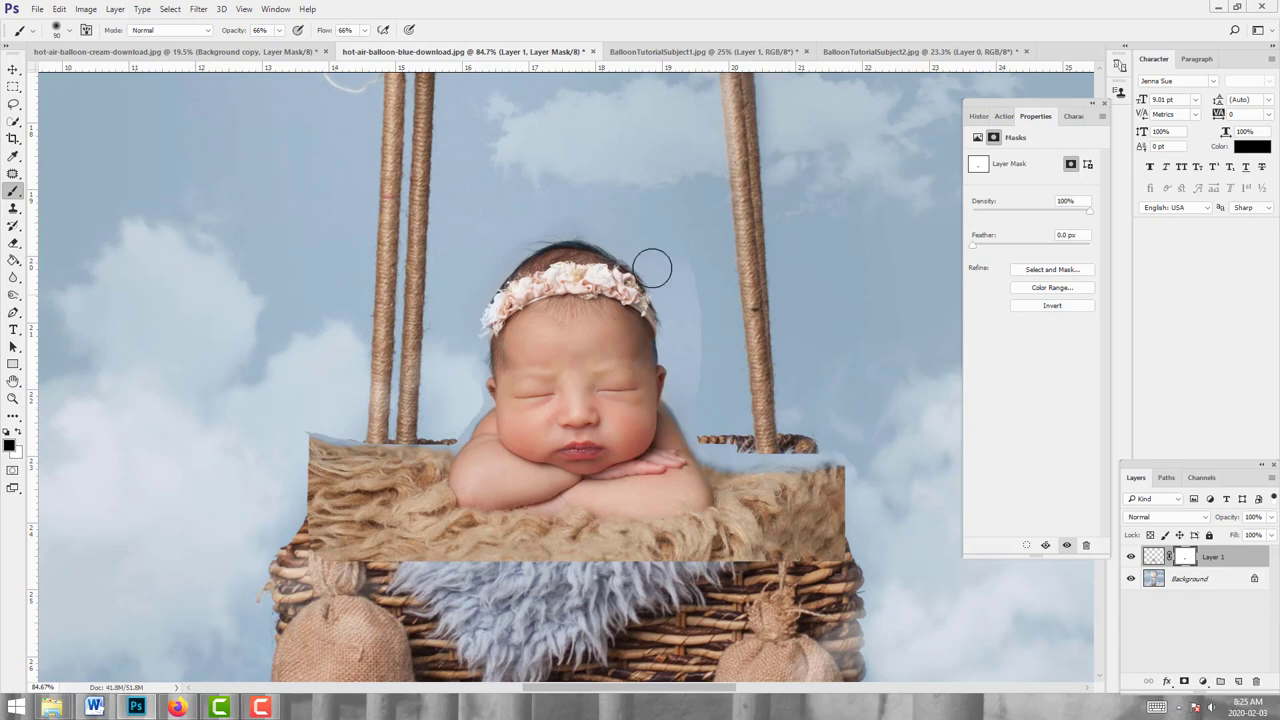
Step: Enlarge the brush to 125 px and mask out the remaining halo between the baby's head and the single basket post
{"action": "key", "text": "bracketright"}
{"action": "key", "text": "bracketright"}
{"action": "key", "text": "bracketright"}
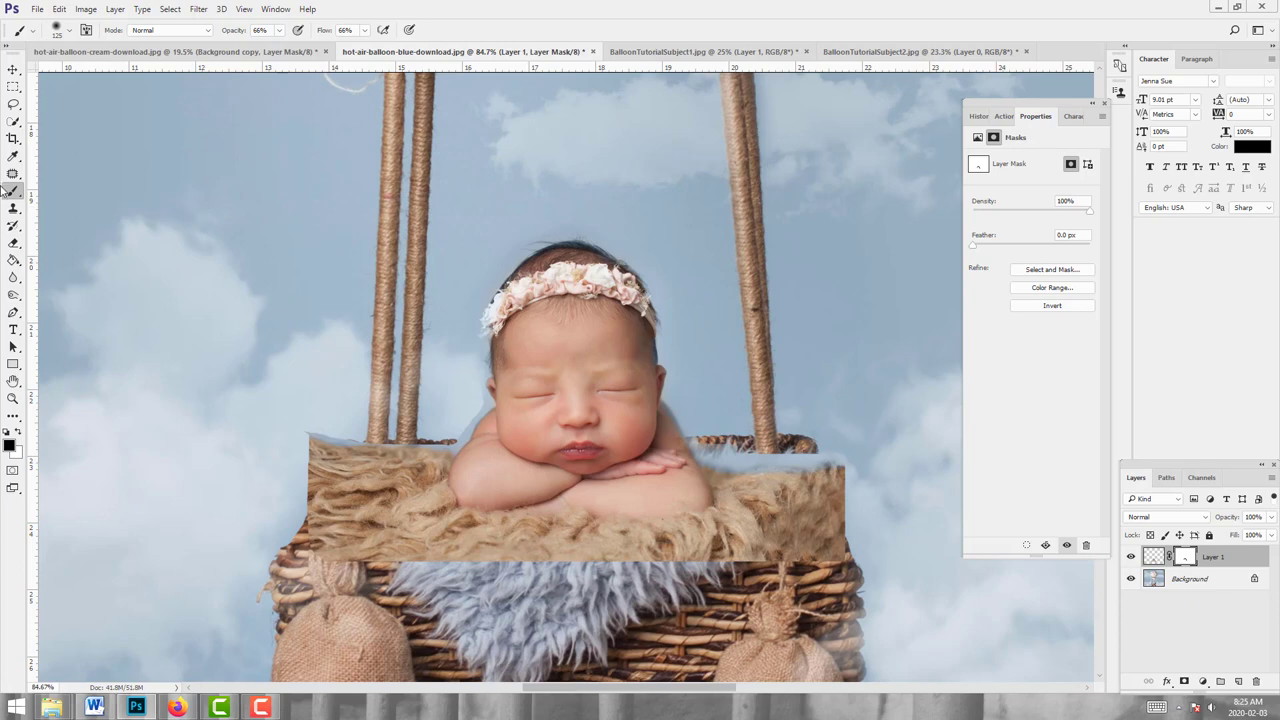
{"action": "left_click", "coordinate": [13, 398]}
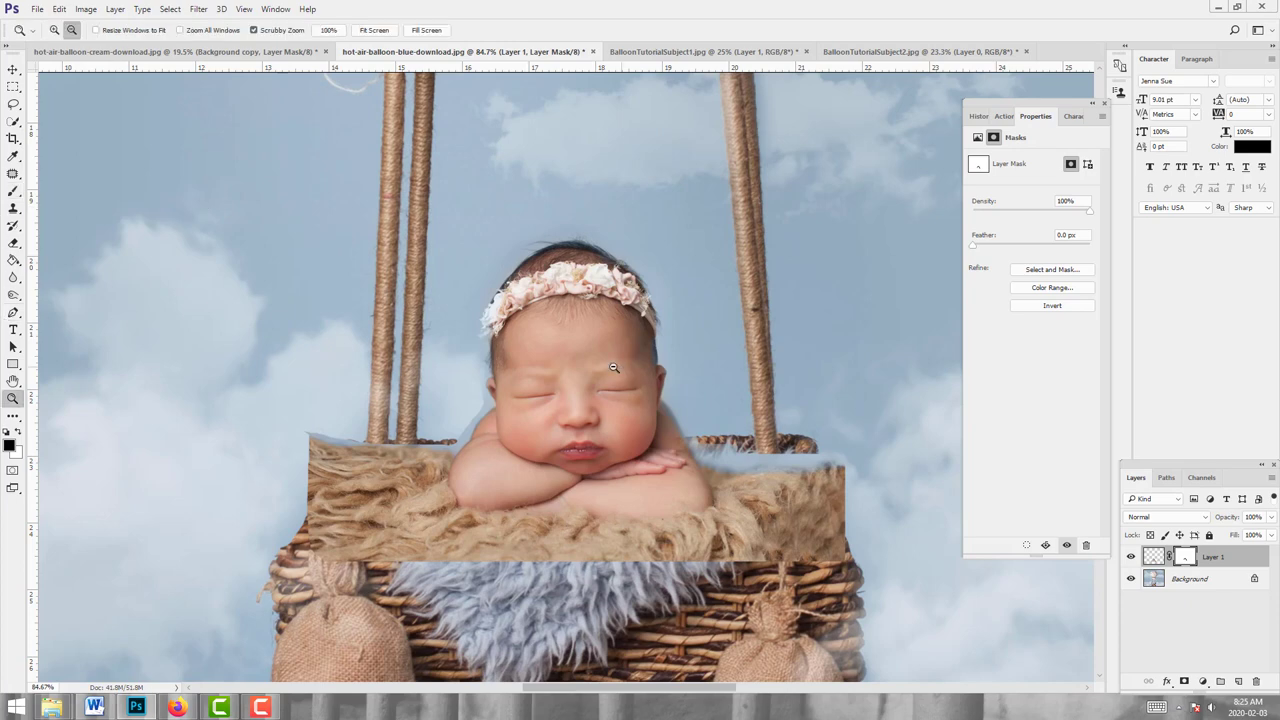
{"action": "key", "text": "ctrl+0"}
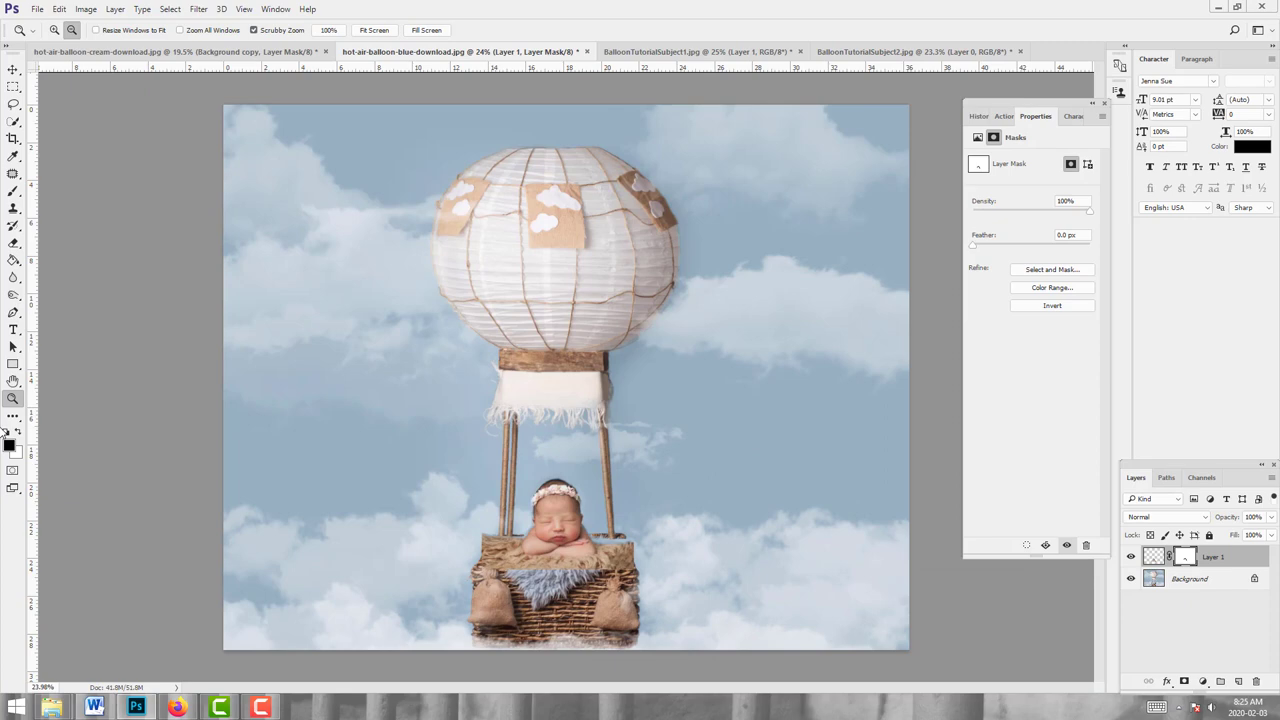
Step: Scale Layer 1 down to about 92% and nudge the baby downward to settle the arms on the basket's rim
{"action": "key", "text": "ctrl+t"}
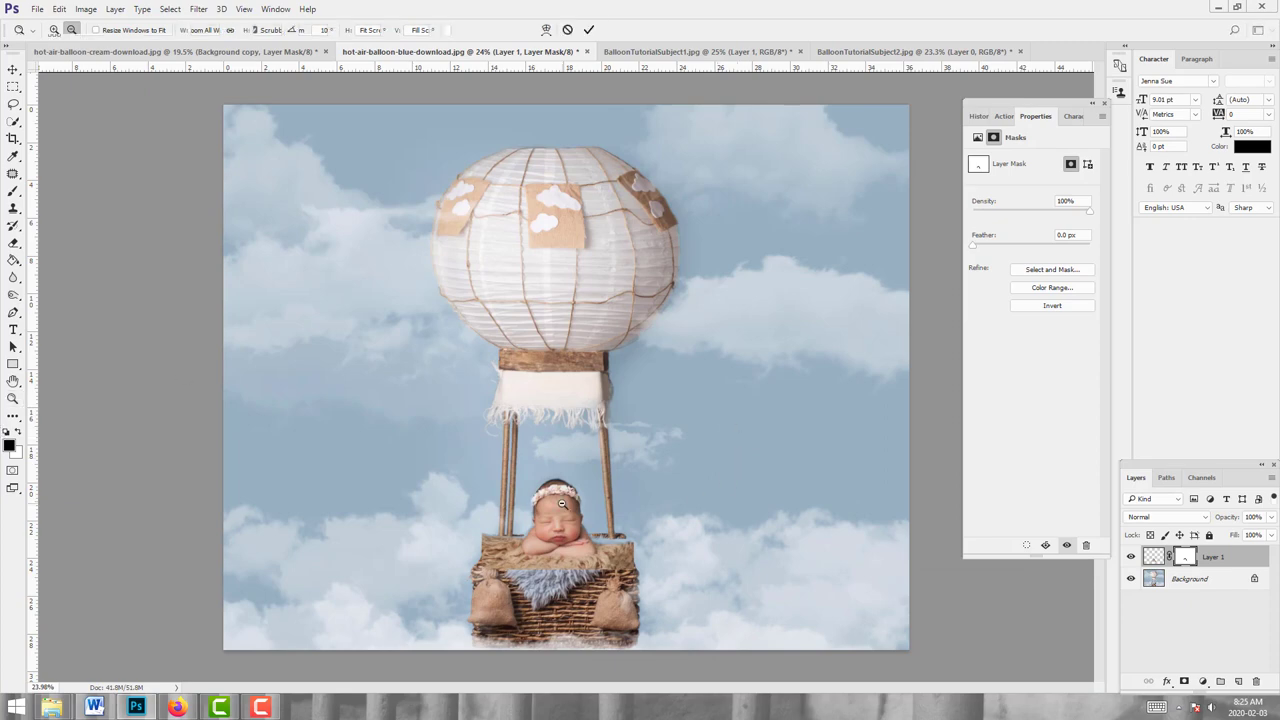
{"action": "left_click_drag", "start_coordinate": [480, 466], "coordinate": [487, 472]}
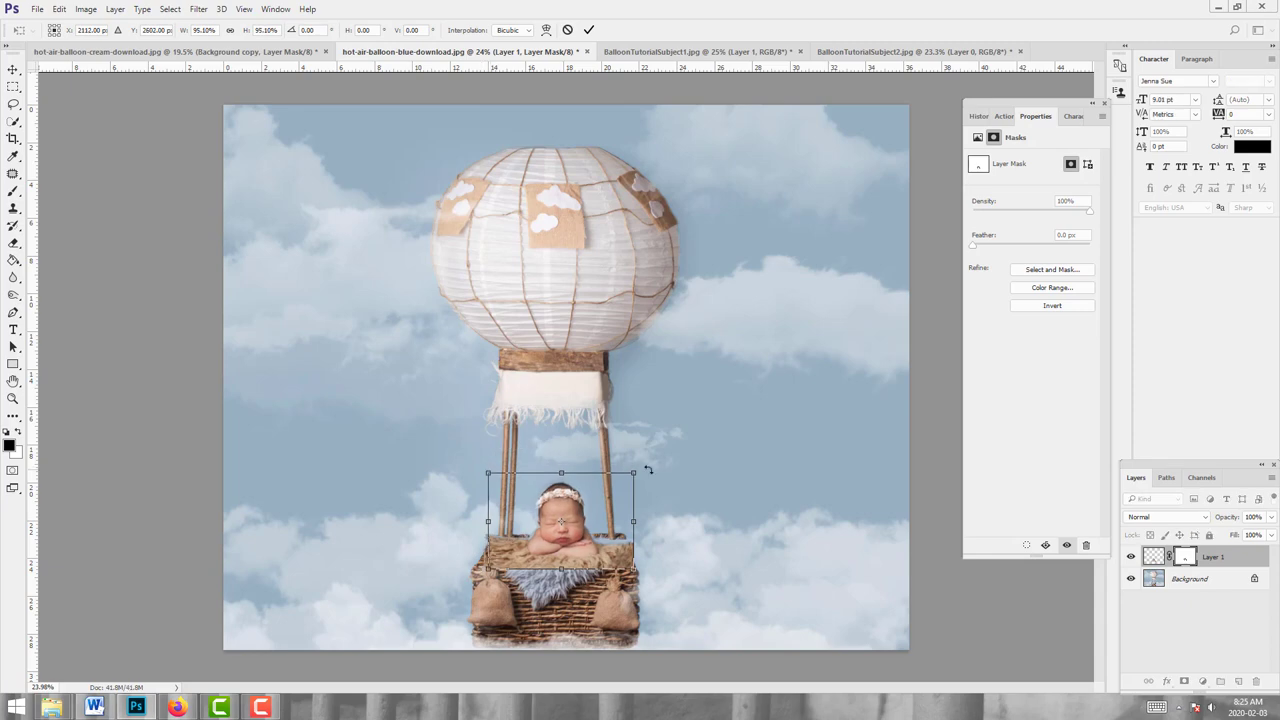
{"action": "left_click_drag", "start_coordinate": [634, 472], "coordinate": [628, 477]}
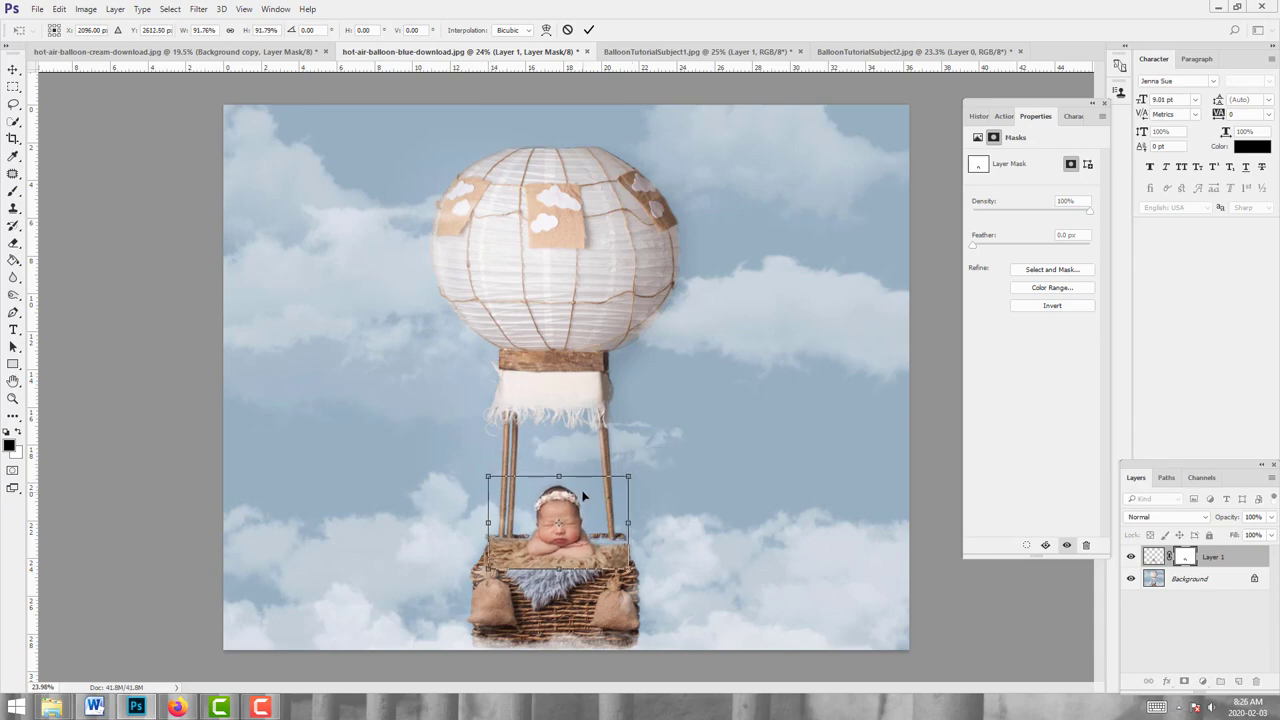
{"action": "key", "text": "Down"}
{"action": "key", "text": "Down"}
{"action": "key", "text": "Down"}
{"action": "key", "text": "Down"}
{"action": "key", "text": "Down"}
{"action": "key", "text": "Down"}
{"action": "key", "text": "Down"}
{"action": "key", "text": "Down"}
{"action": "key", "text": "Down"}
{"action": "key", "text": "Down"}
{"action": "key", "text": "Down"}
{"action": "key", "text": "Down"}
{"action": "key", "text": "Down"}
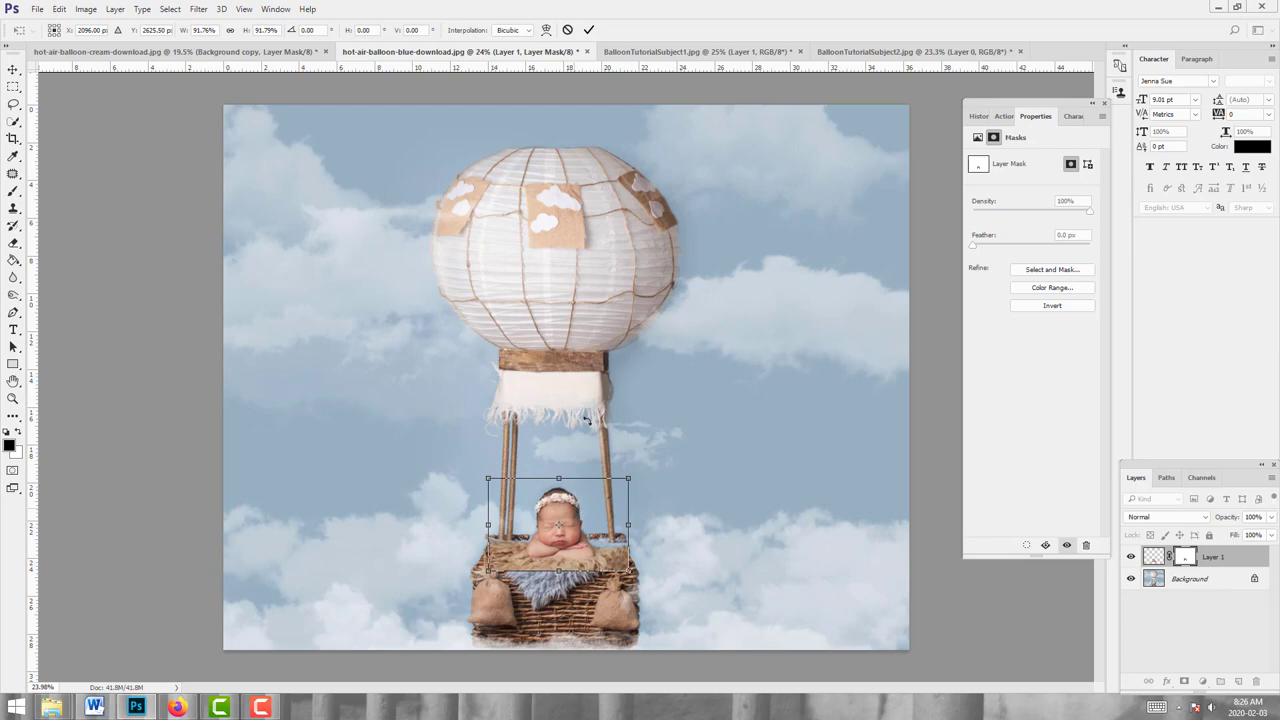
{"action": "left_click", "coordinate": [590, 29]}
Step: Set the brush to 100% opacity and 100% flow for masking around the baby and basket
{"action": "key", "text": "z"}
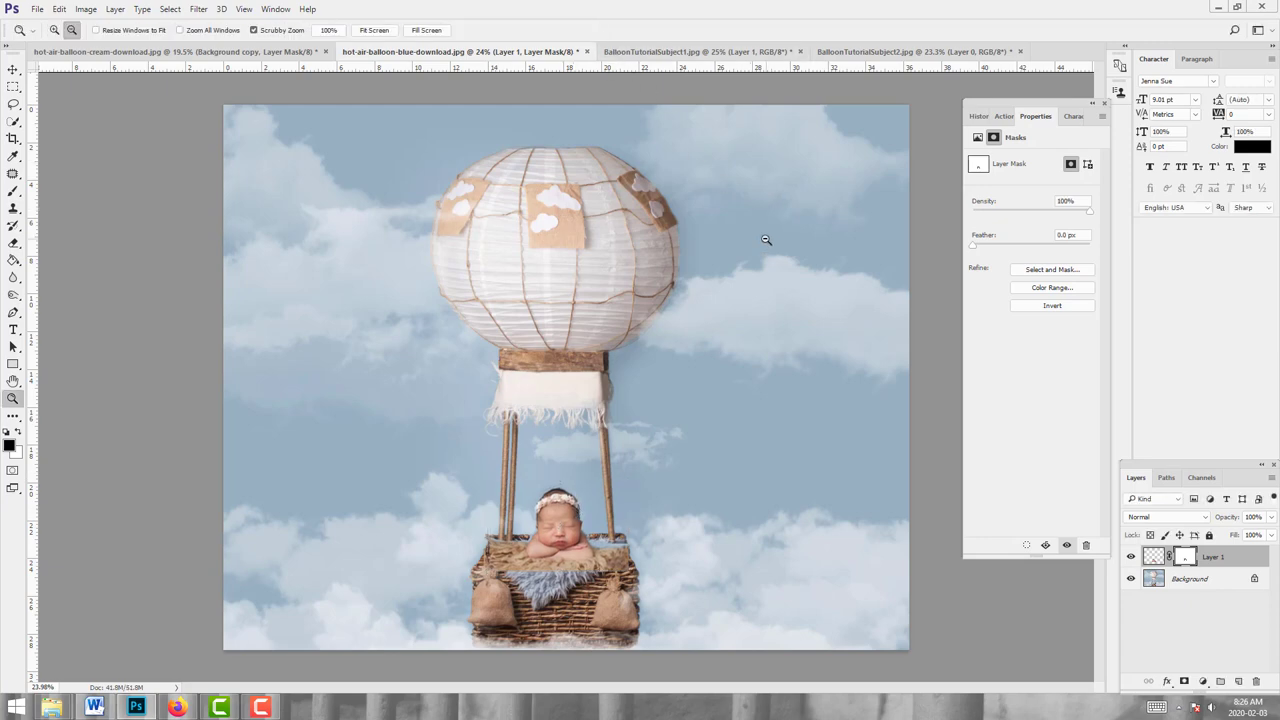
{"action": "left_click", "coordinate": [55, 30]}
{"action": "left_click_drag", "start_coordinate": [700, 557], "coordinate": [674, 508]}
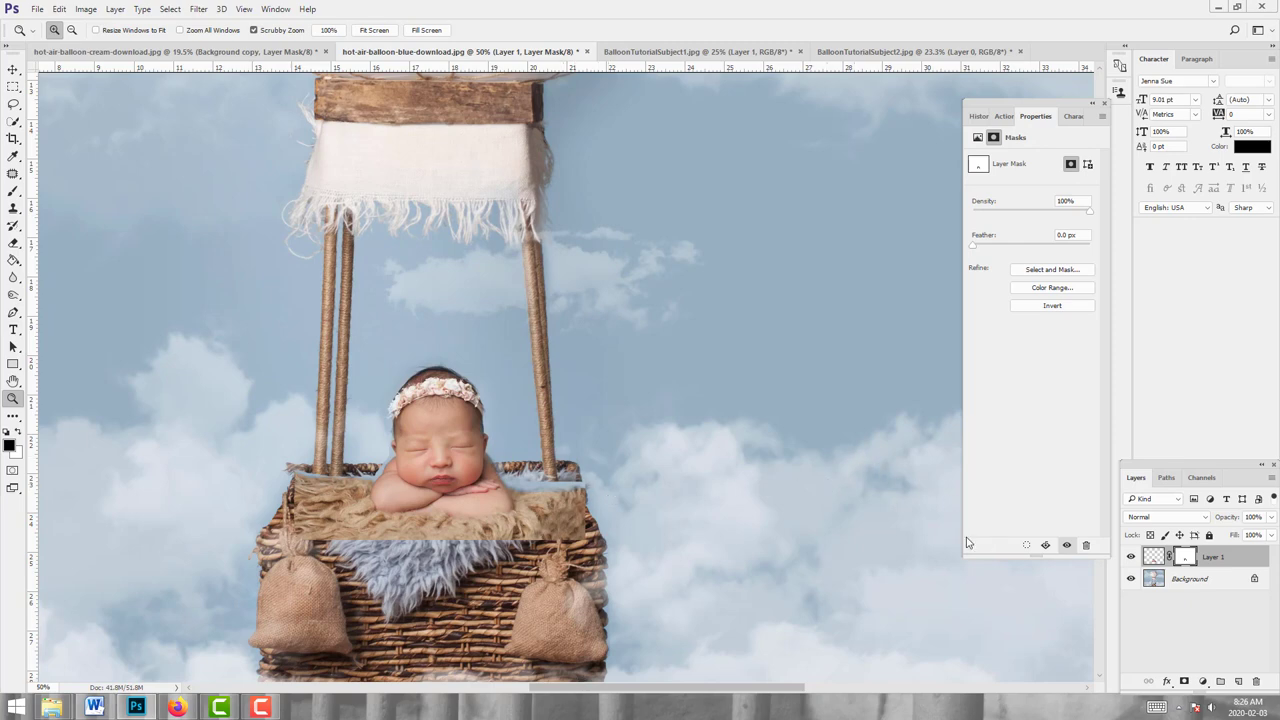
{"action": "left_click_drag", "start_coordinate": [540, 478], "coordinate": [610, 543]}
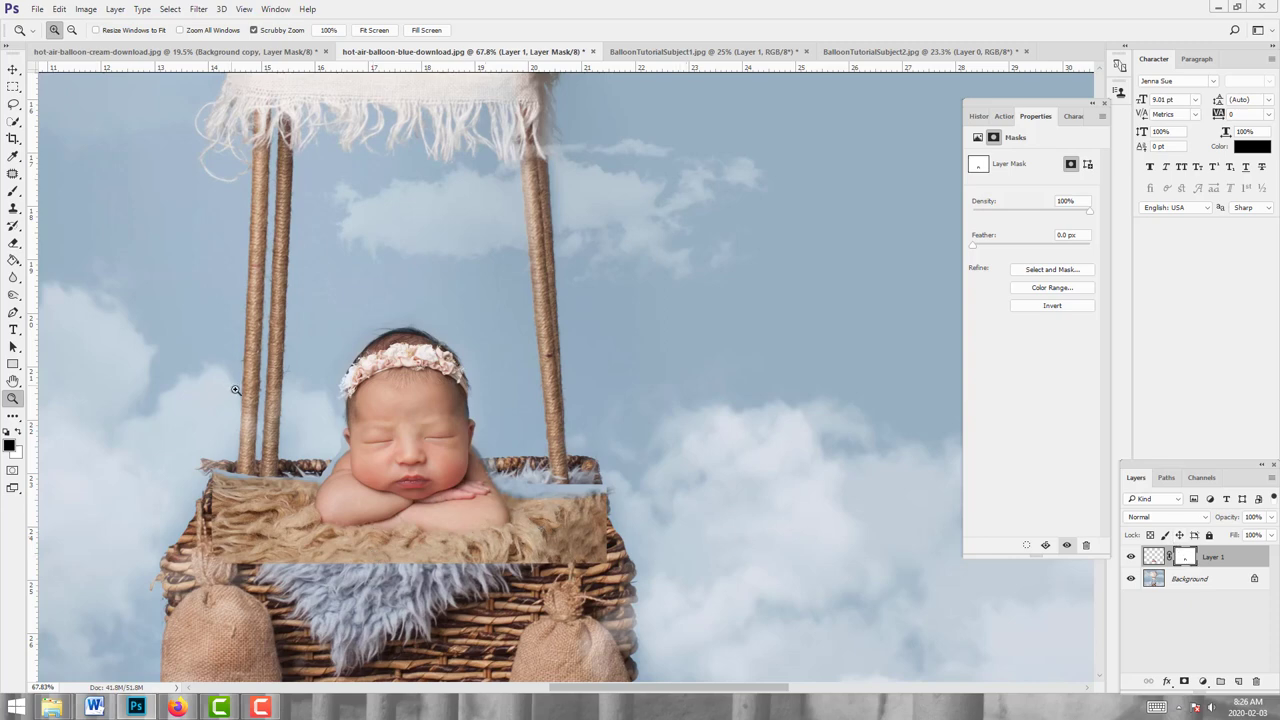
{"action": "left_click", "coordinate": [13, 190]}
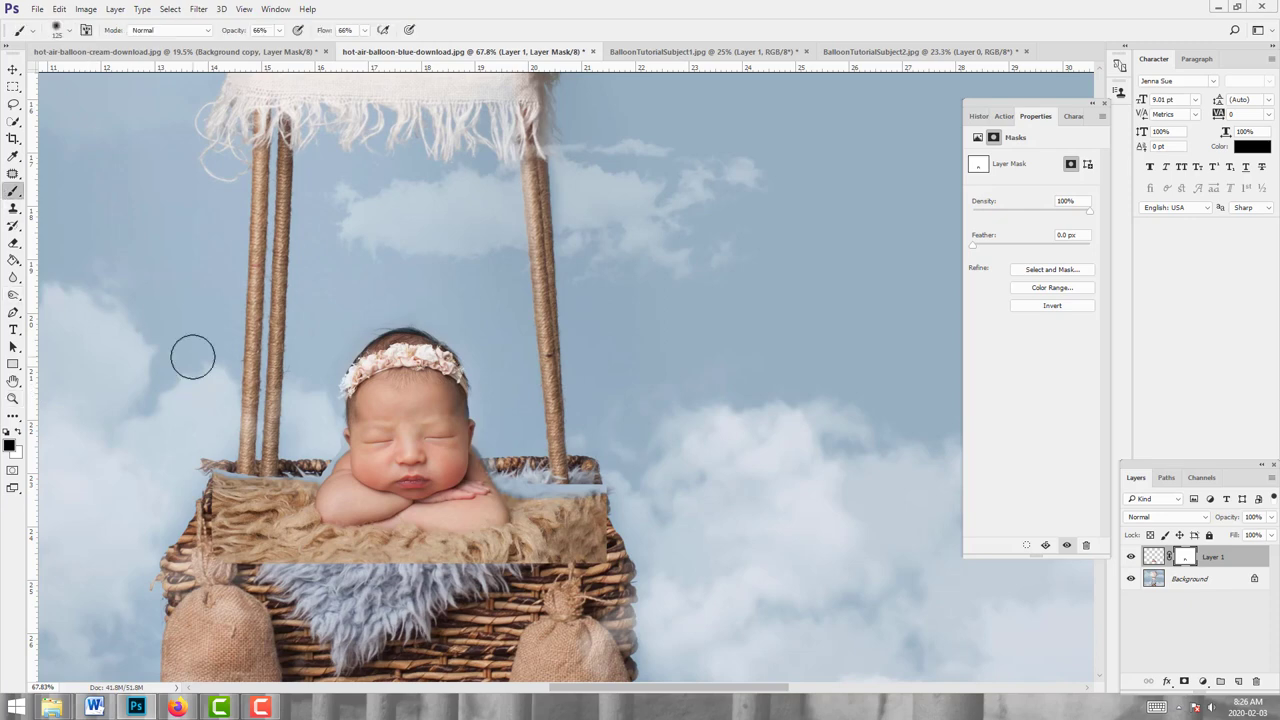
{"action": "left_click", "coordinate": [279, 30]}
{"action": "left_click_drag", "start_coordinate": [278, 47], "coordinate": [432, 52]}
{"action": "left_click", "coordinate": [365, 30]}
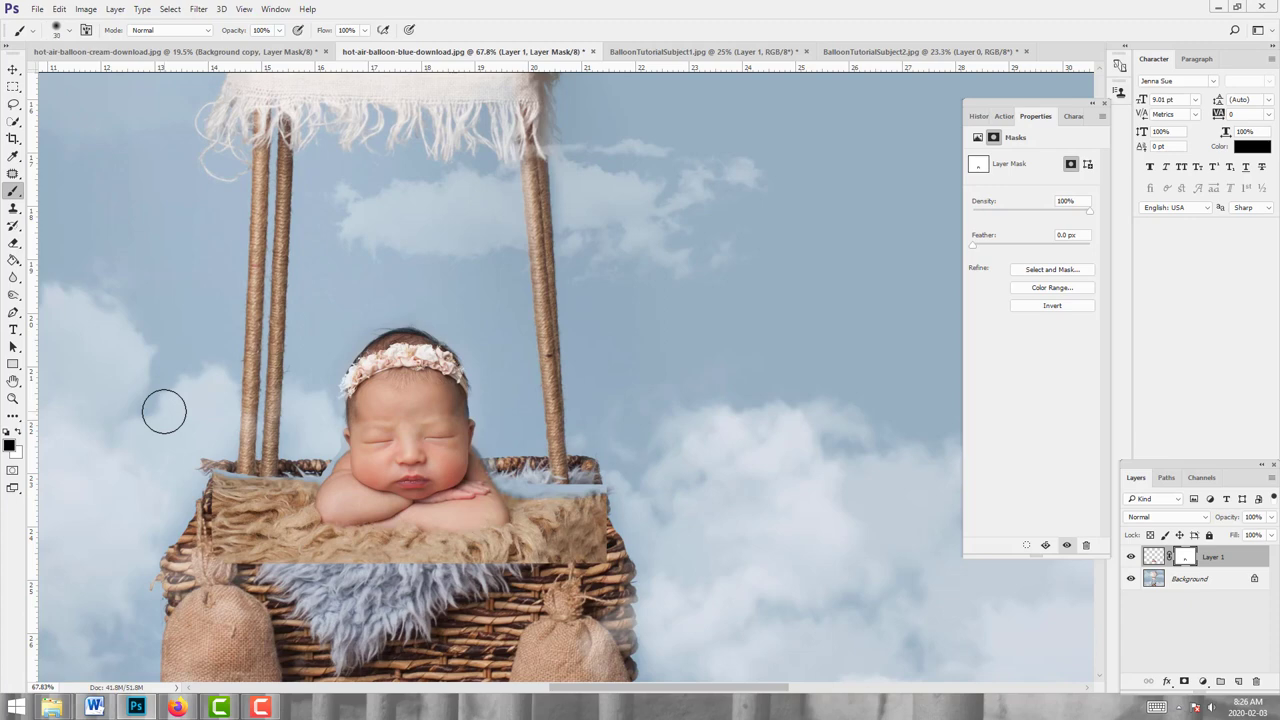
Step: Shrink the brush to 10 px and mask out the blue halo between the baby's shoulder and the double basket posts
{"action": "key", "text": "z"}
{"action": "left_click_drag", "start_coordinate": [372, 508], "coordinate": [442, 507]}
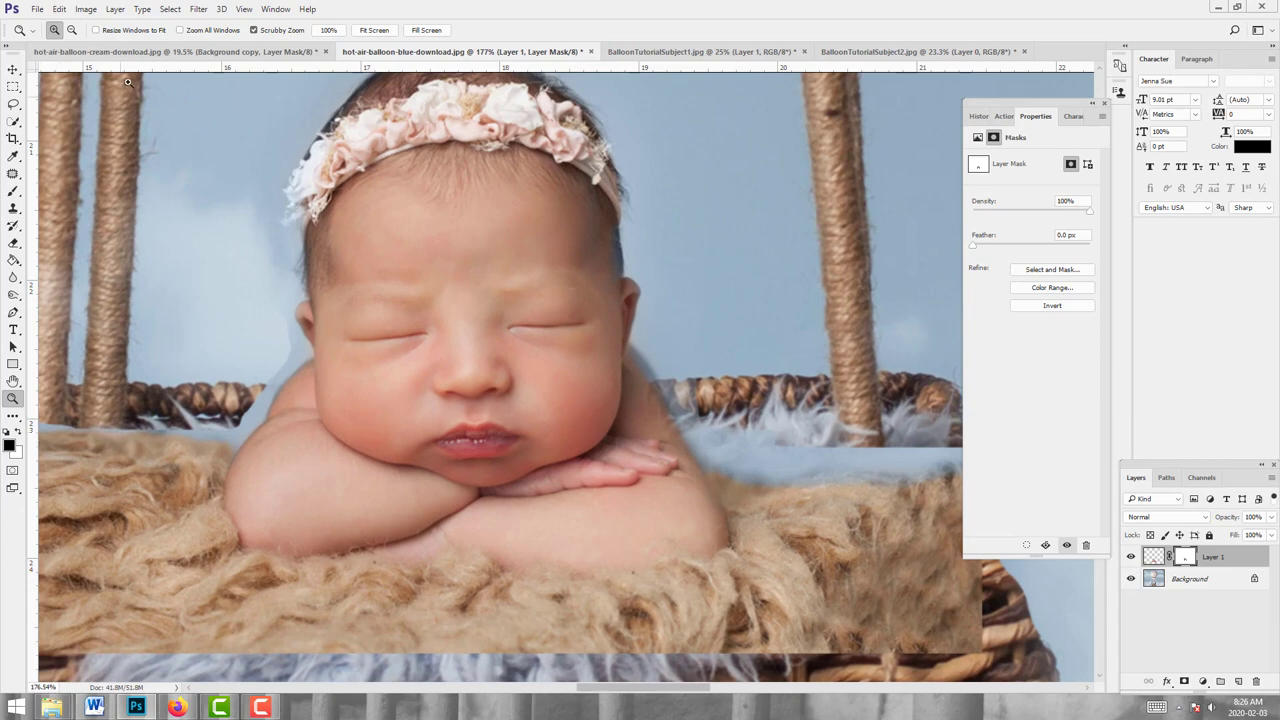
{"action": "left_click", "coordinate": [13, 191]}
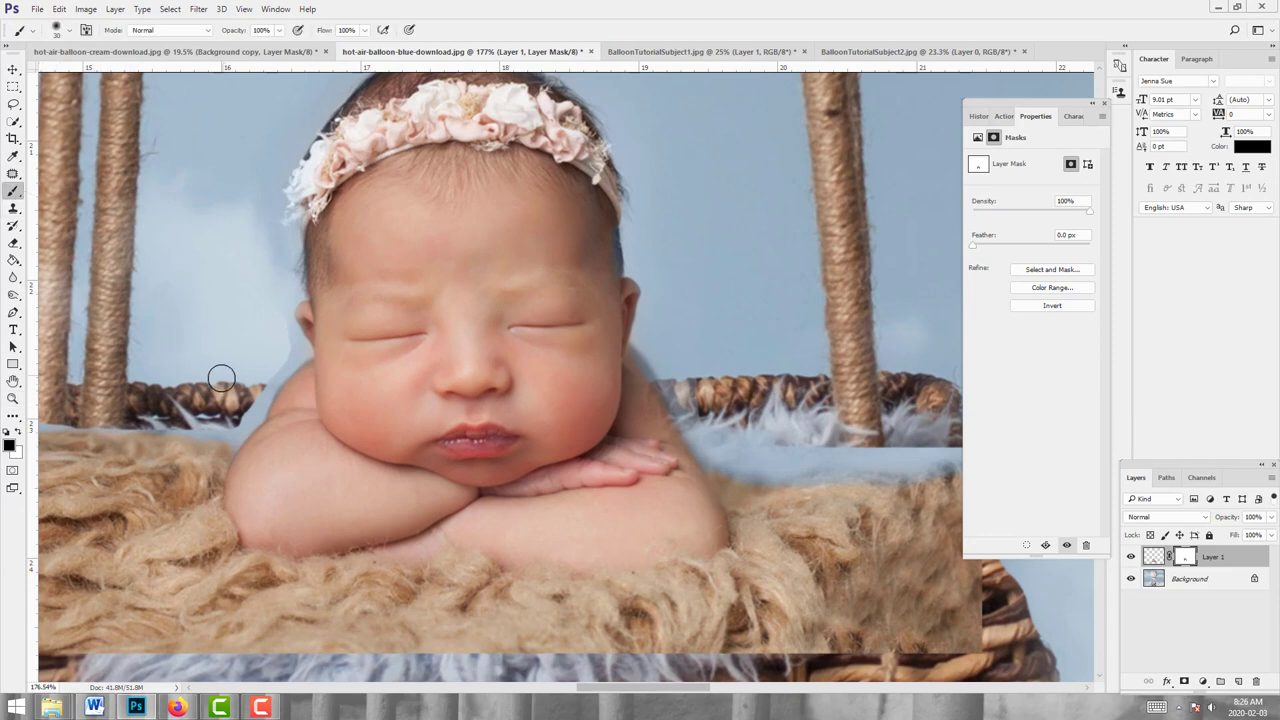
{"action": "key", "text": "bracketleft"}
{"action": "key", "text": "bracketleft"}
{"action": "left_click_drag", "start_coordinate": [292, 367], "coordinate": [259, 414]}
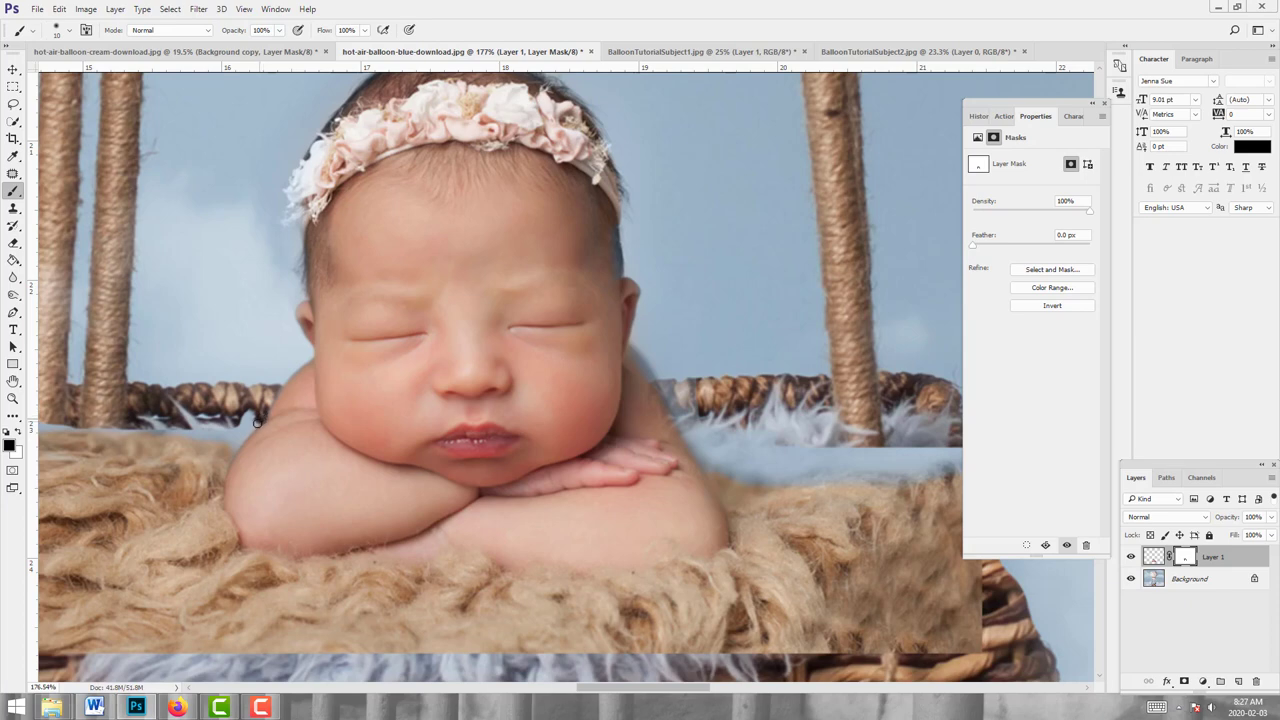
{"action": "mouse_move", "coordinate": [256, 423]}
{"action": "left_mouse_down"}
{"action": "mouse_move", "coordinate": [223, 465]}
{"action": "mouse_move", "coordinate": [236, 430]}
{"action": "left_mouse_up"}
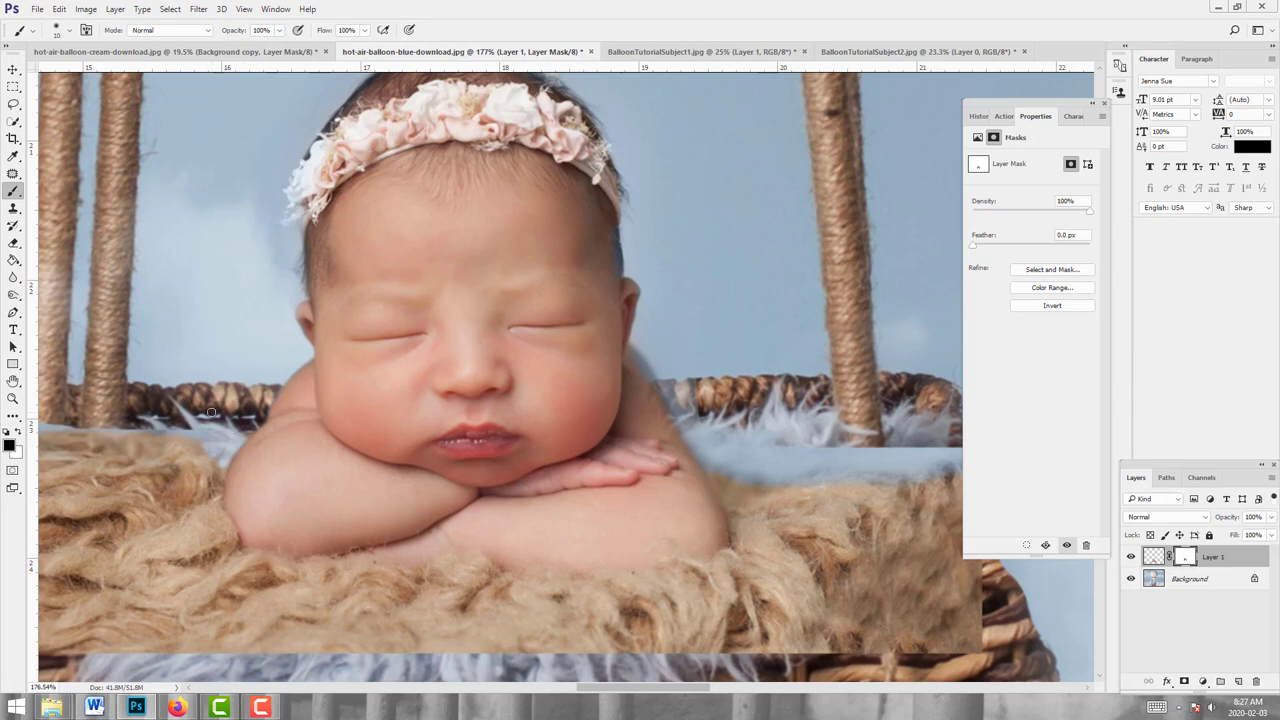
Step: Mask out the blue strip beside the other shoulder and the blanket's corner by the single post, enlarging the brush to 25 px
{"action": "key", "text": "x"}
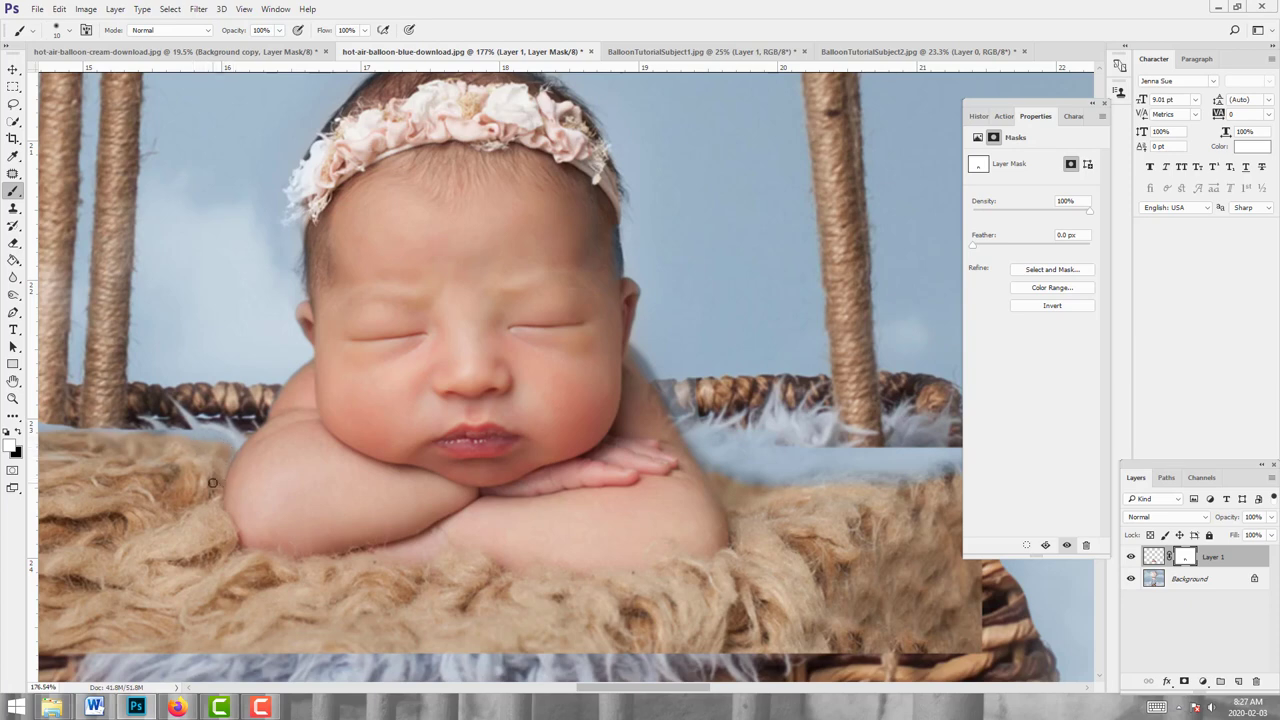
{"action": "left_click_drag", "start_coordinate": [700, 372], "coordinate": [563, 299]}
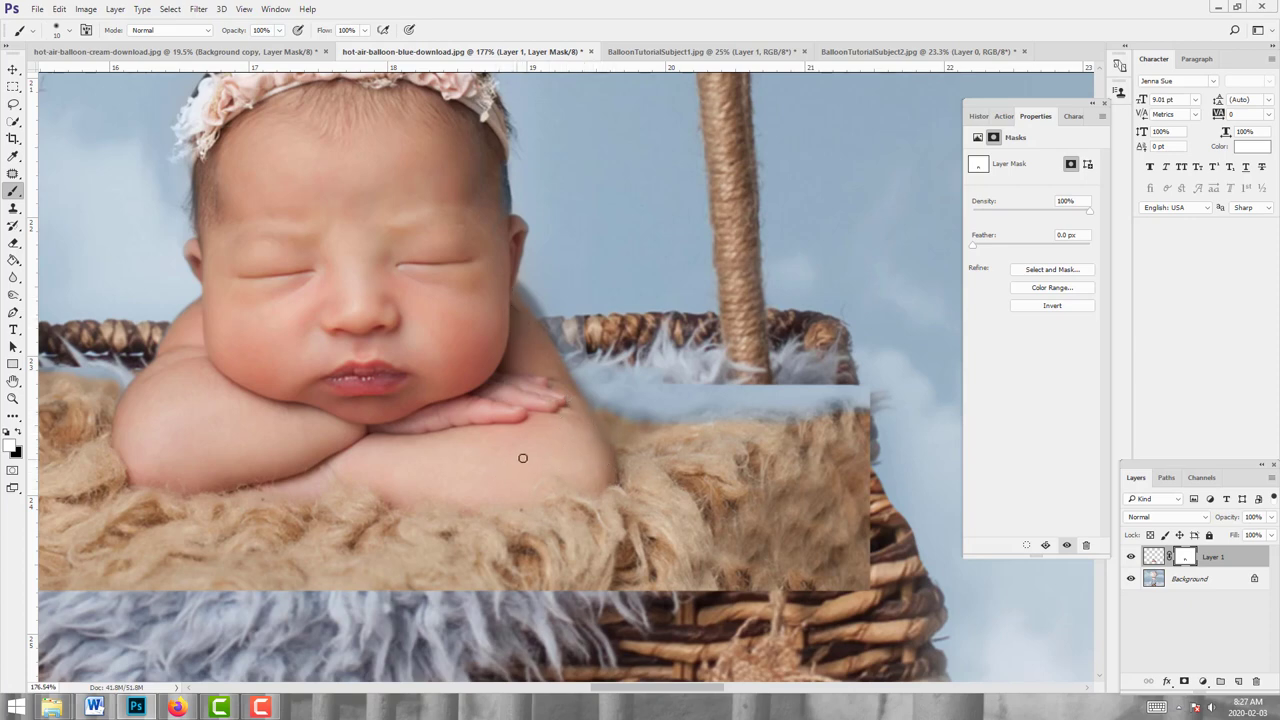
{"action": "key", "text": "x"}
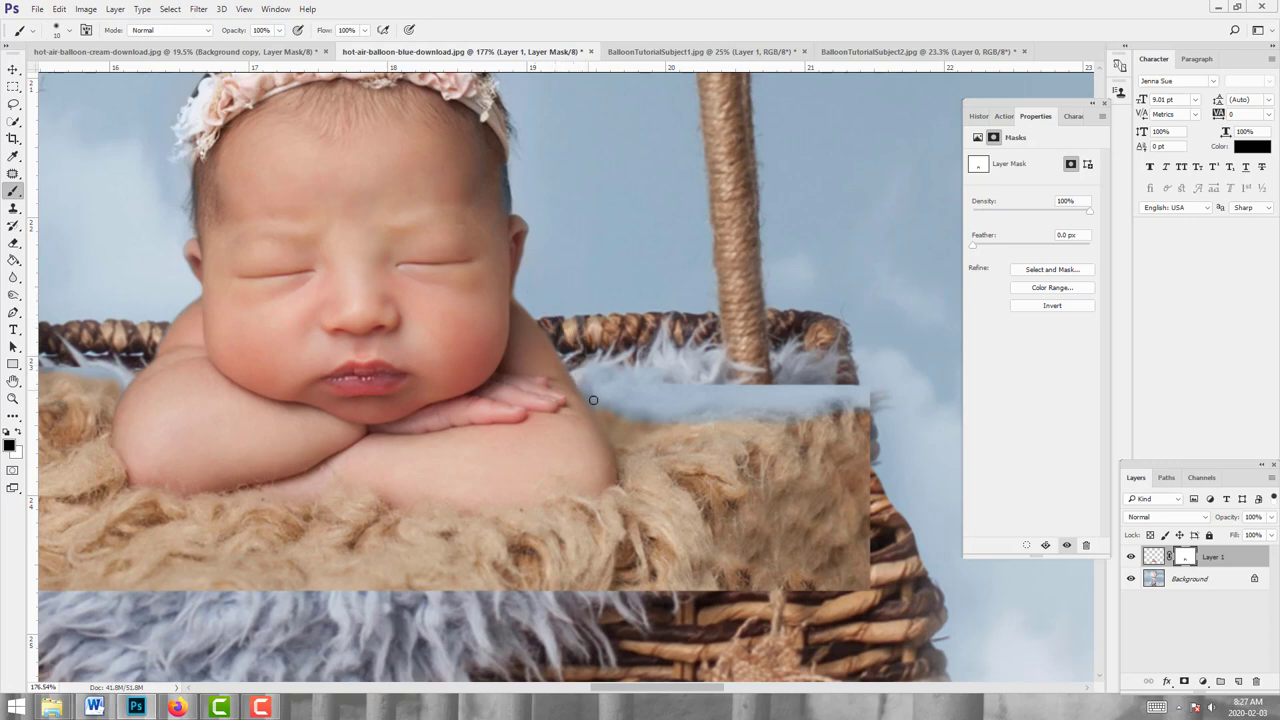
{"action": "mouse_move", "coordinate": [594, 384]}
{"action": "left_mouse_down"}
{"action": "mouse_move", "coordinate": [627, 411]}
{"action": "mouse_move", "coordinate": [649, 409]}
{"action": "mouse_move", "coordinate": [653, 372]}
{"action": "mouse_move", "coordinate": [652, 417]}
{"action": "mouse_move", "coordinate": [775, 386]}
{"action": "mouse_move", "coordinate": [801, 397]}
{"action": "mouse_move", "coordinate": [791, 410]}
{"action": "mouse_move", "coordinate": [822, 385]}
{"action": "mouse_move", "coordinate": [876, 399]}
{"action": "mouse_move", "coordinate": [859, 440]}
{"action": "mouse_move", "coordinate": [828, 406]}
{"action": "mouse_move", "coordinate": [801, 439]}
{"action": "mouse_move", "coordinate": [809, 406]}
{"action": "mouse_move", "coordinate": [839, 534]}
{"action": "left_mouse_up"}
{"action": "key", "text": "bracketright"}
{"action": "key", "text": "bracketright"}
{"action": "key", "text": "bracketright"}
{"action": "mouse_move", "coordinate": [835, 540]}
{"action": "left_mouse_down"}
{"action": "mouse_move", "coordinate": [808, 460]}
{"action": "mouse_move", "coordinate": [786, 455]}
{"action": "mouse_move", "coordinate": [794, 418]}
{"action": "mouse_move", "coordinate": [816, 512]}
{"action": "mouse_move", "coordinate": [866, 555]}
{"action": "mouse_move", "coordinate": [754, 591]}
{"action": "mouse_move", "coordinate": [751, 571]}
{"action": "mouse_move", "coordinate": [672, 612]}
{"action": "mouse_move", "coordinate": [771, 540]}
{"action": "mouse_move", "coordinate": [769, 448]}
{"action": "left_mouse_up"}
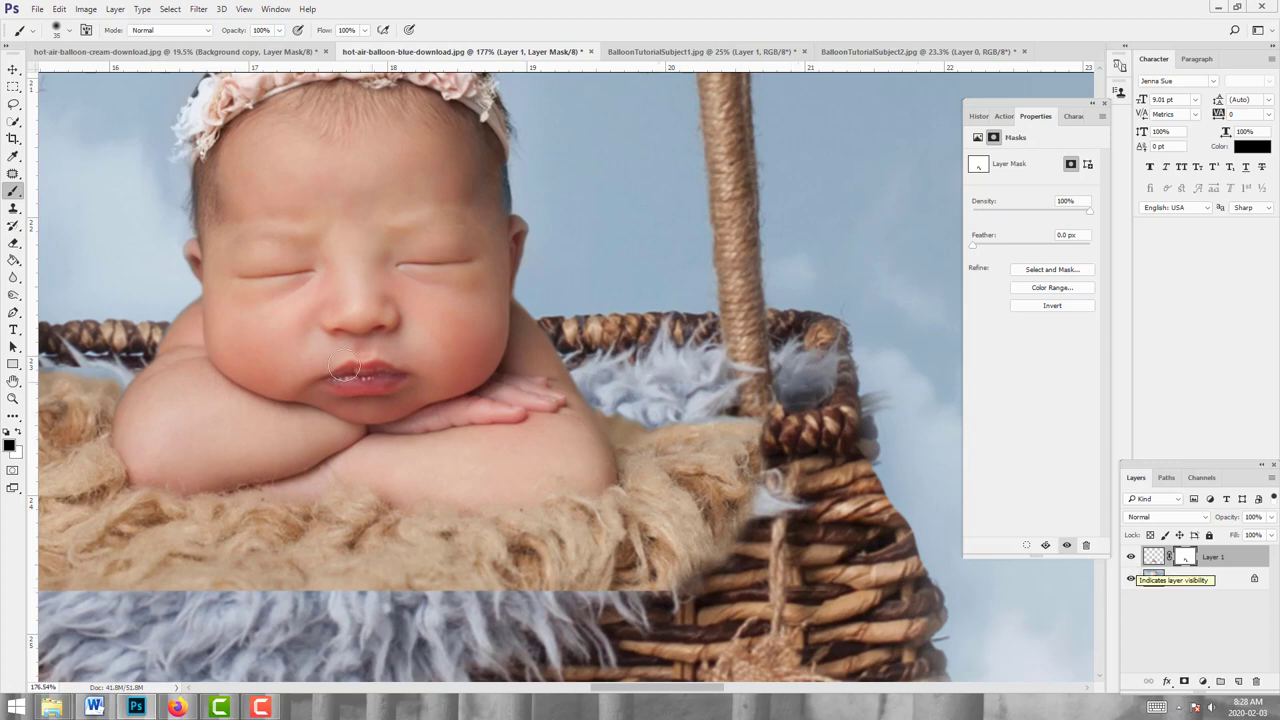
Step: Mask away the tan blanket's hard edges with black to blend it into the blue fur and basket rim
{"action": "left_click_drag", "start_coordinate": [406, 443], "coordinate": [505, 362]}
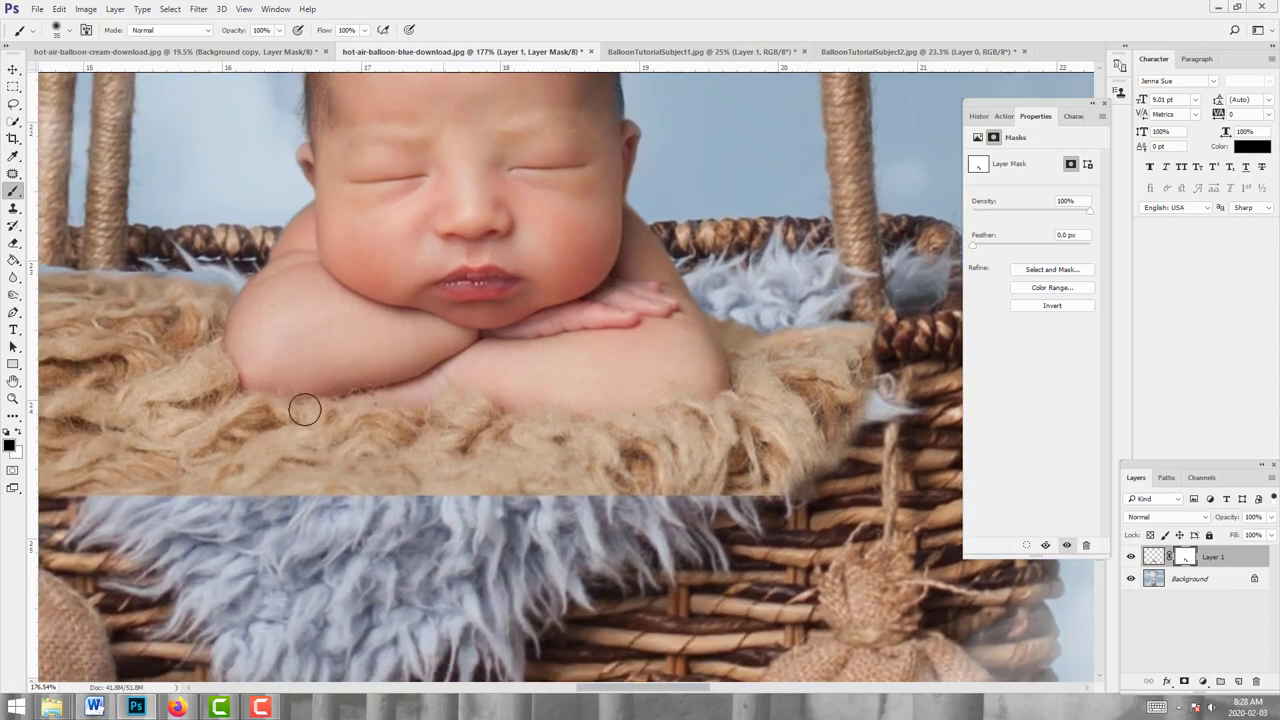
{"action": "left_click", "coordinate": [13, 399]}
{"action": "mouse_move", "coordinate": [538, 454]}
{"action": "left_mouse_down"}
{"action": "mouse_move", "coordinate": [490, 445]}
{"action": "mouse_move", "coordinate": [504, 452]}
{"action": "mouse_move", "coordinate": [325, 274]}
{"action": "mouse_move", "coordinate": [390, 342]}
{"action": "mouse_move", "coordinate": [346, 379]}
{"action": "mouse_move", "coordinate": [293, 372]}
{"action": "mouse_move", "coordinate": [296, 394]}
{"action": "mouse_move", "coordinate": [317, 386]}
{"action": "mouse_move", "coordinate": [296, 408]}
{"action": "mouse_move", "coordinate": [335, 467]}
{"action": "mouse_move", "coordinate": [300, 465]}
{"action": "left_mouse_up"}
{"action": "left_click", "coordinate": [10, 191]}
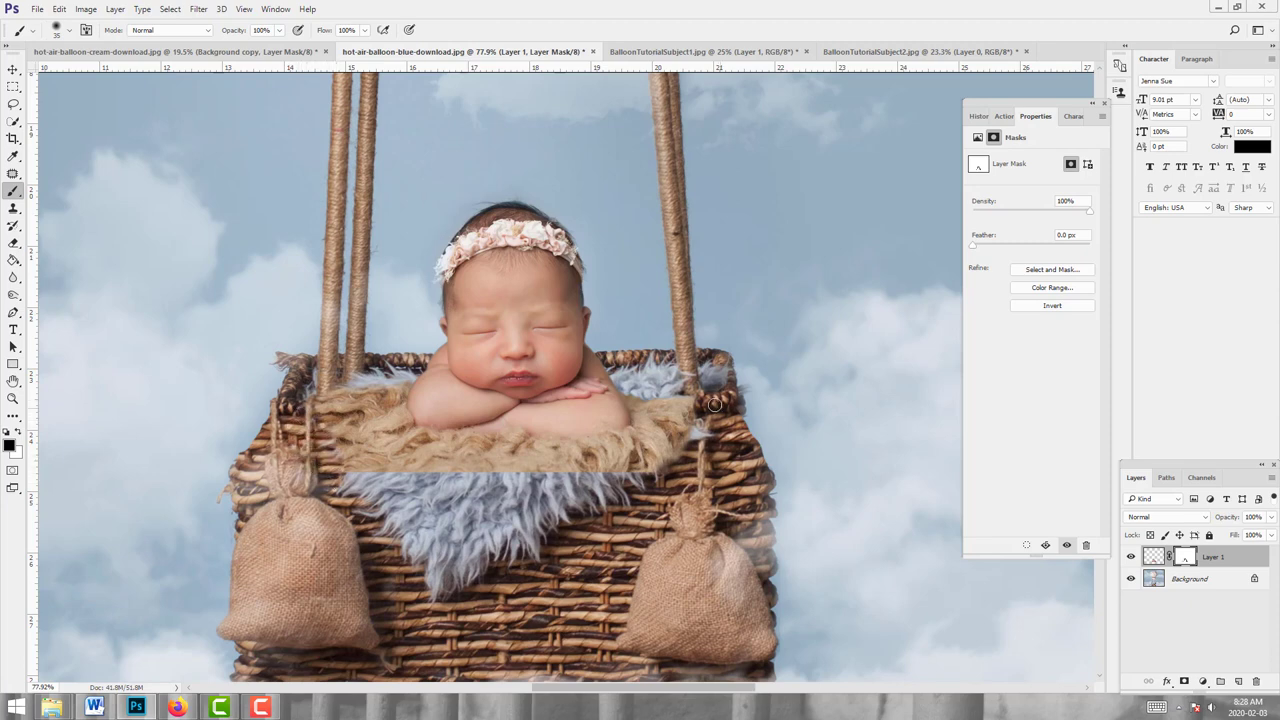
{"action": "left_click_drag", "start_coordinate": [714, 404], "coordinate": [661, 479]}
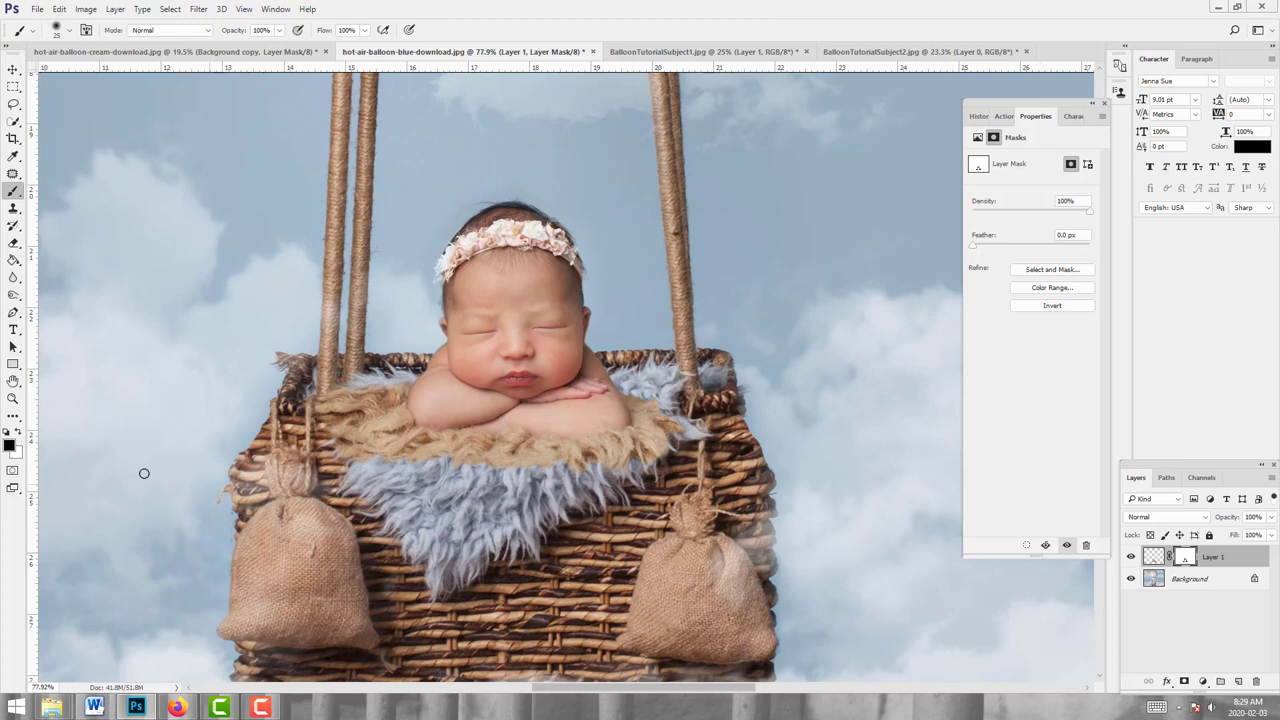
Step: Sample #adb1bc from the blue fur on the Background layer as the foreground colour
{"action": "left_click", "coordinate": [1170, 582]}
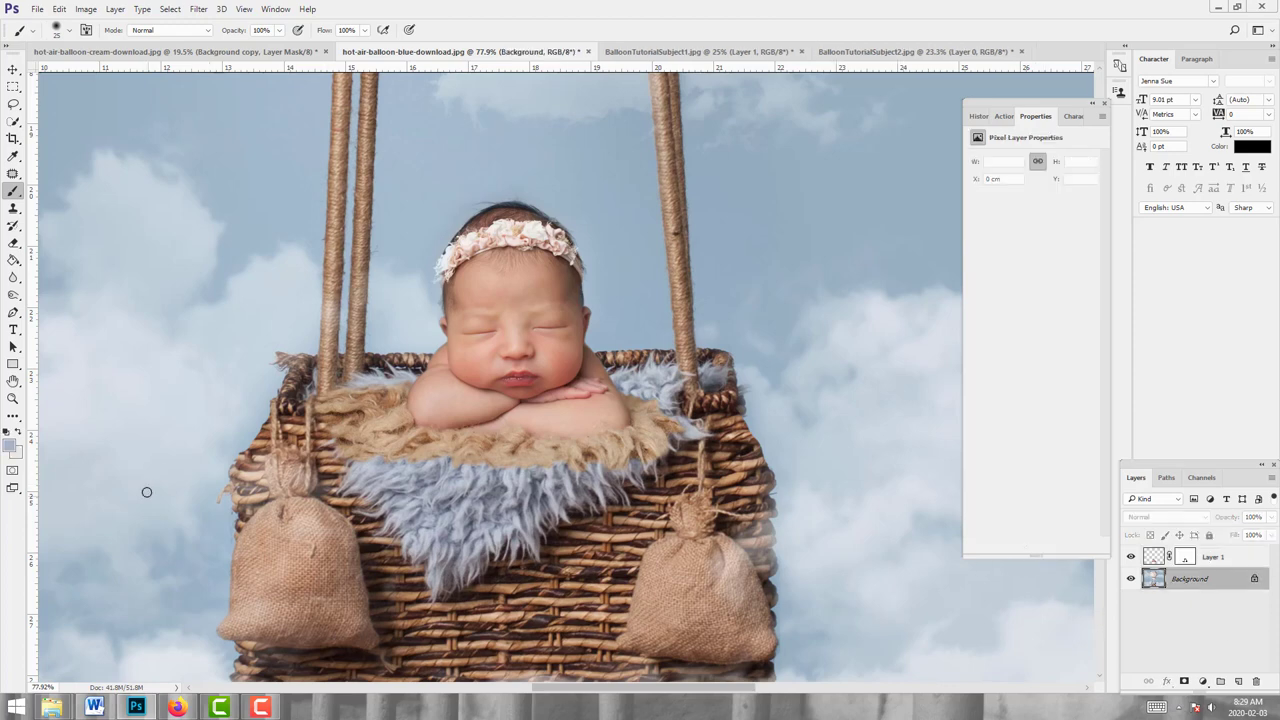
{"action": "key", "text": "i"}
{"action": "left_click", "coordinate": [12, 446]}
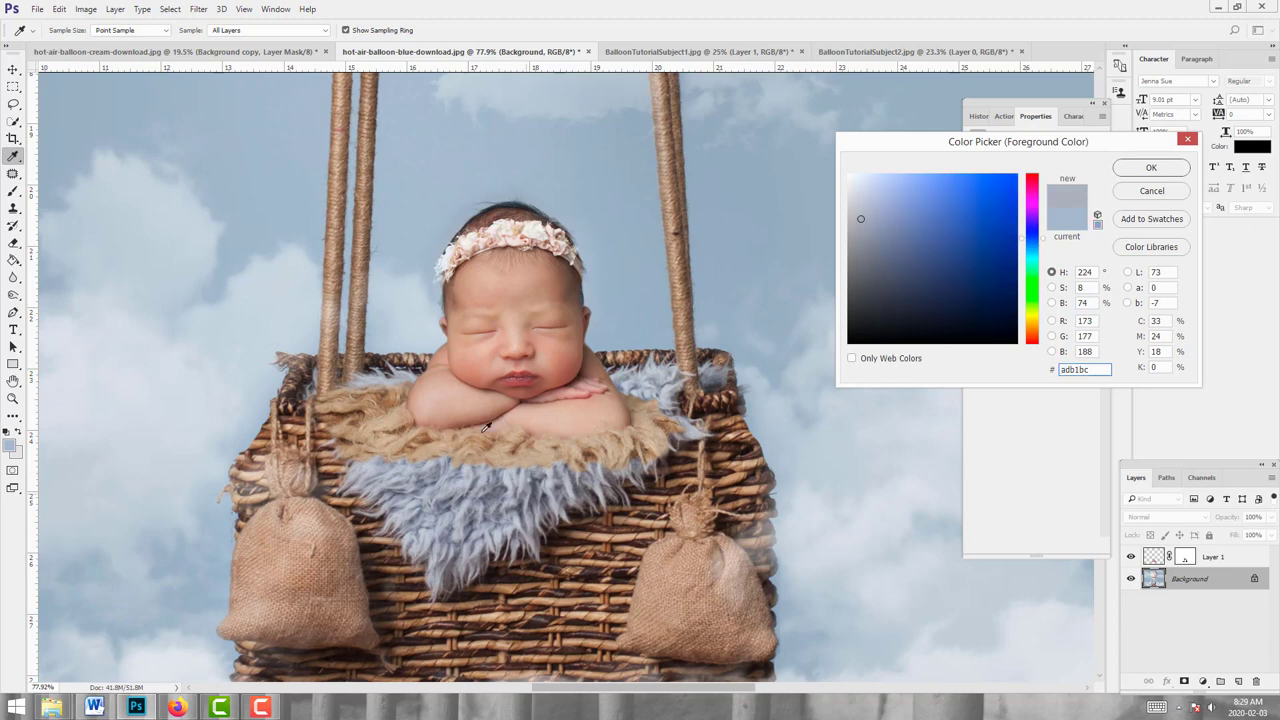
{"action": "left_click", "coordinate": [1140, 168]}
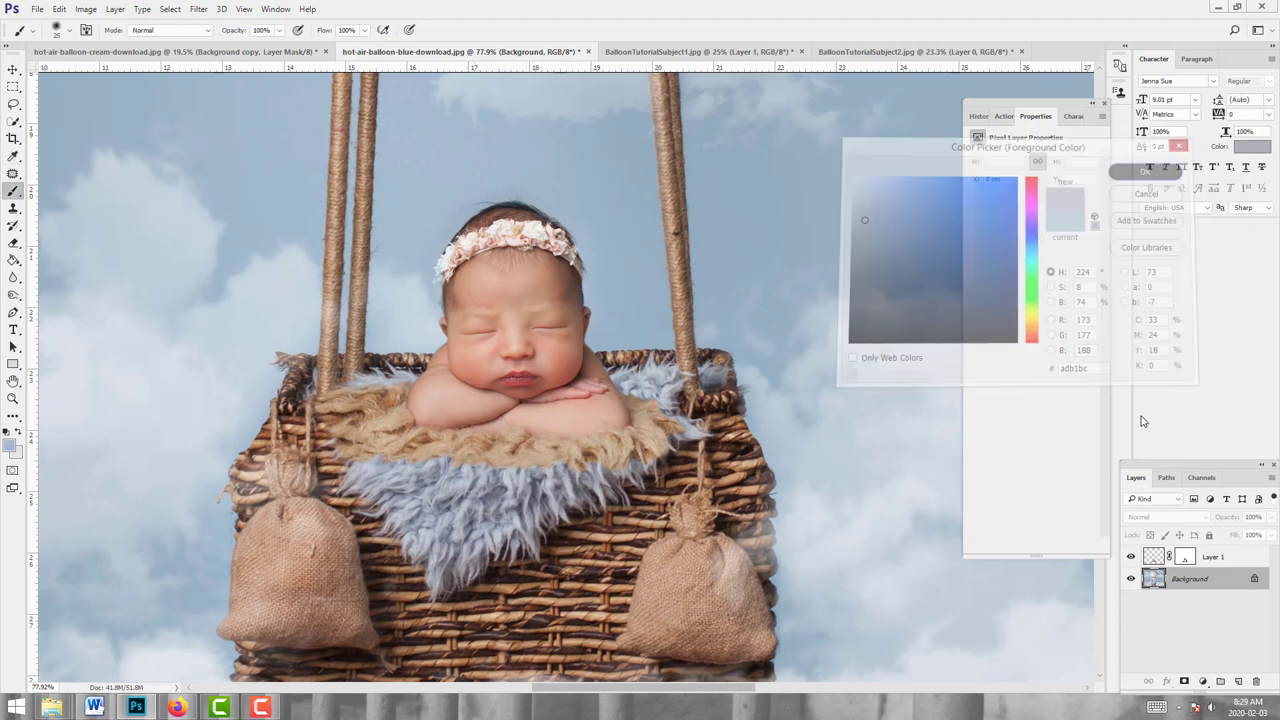
Step: Create a new layer above Layer 1 and fill it with the sampled grey-blue using the Paint Bucket
{"action": "left_click", "coordinate": [1228, 560]}
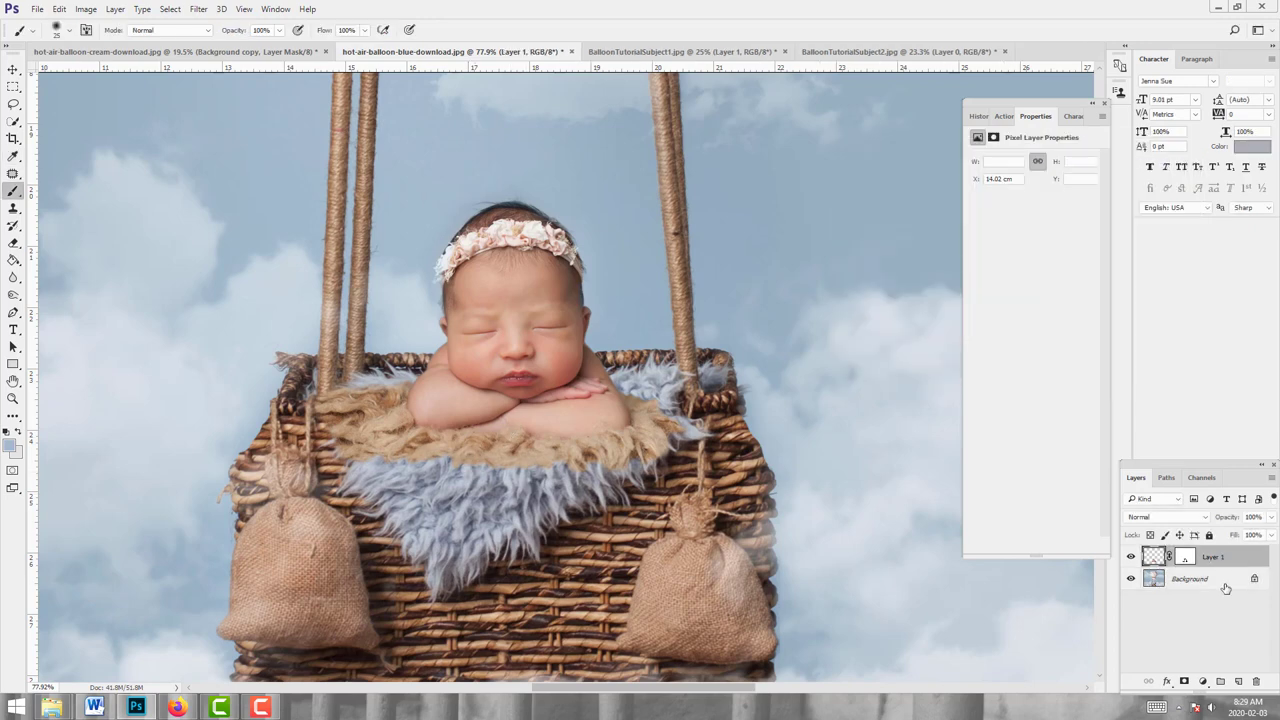
{"action": "left_click", "coordinate": [1238, 681]}
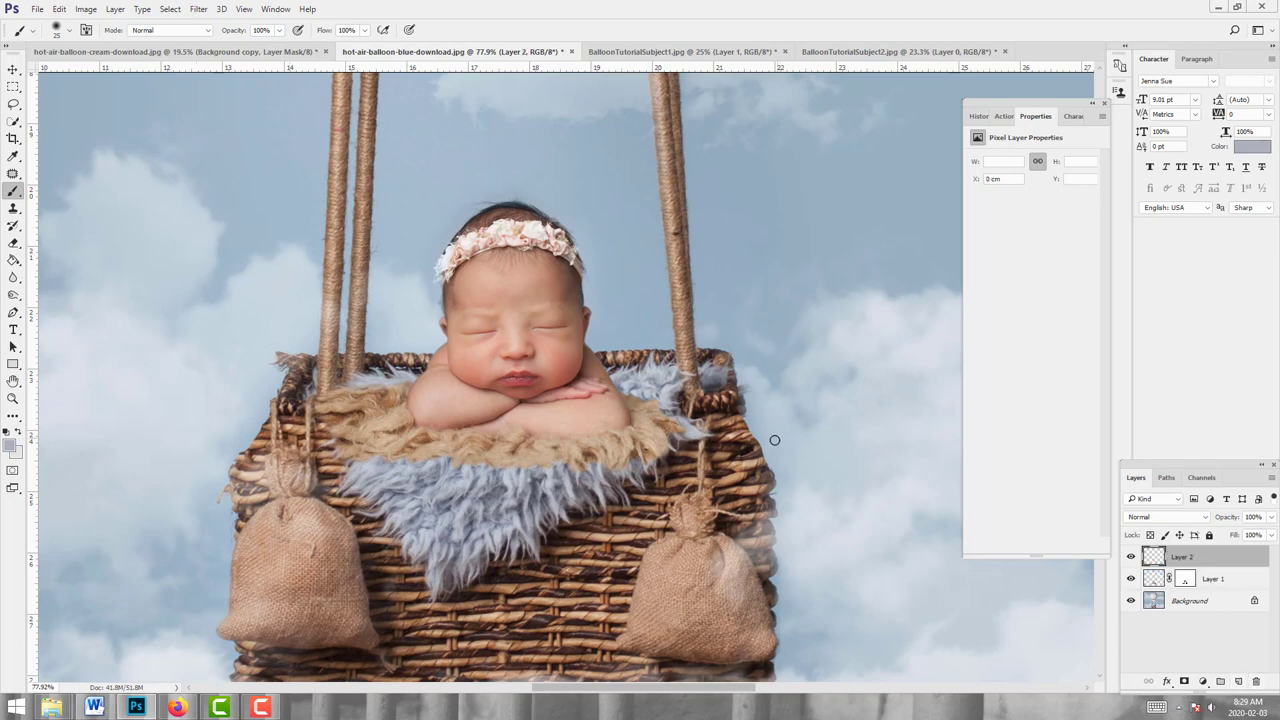
{"action": "left_click", "coordinate": [14, 260]}
{"action": "left_click", "coordinate": [240, 270]}
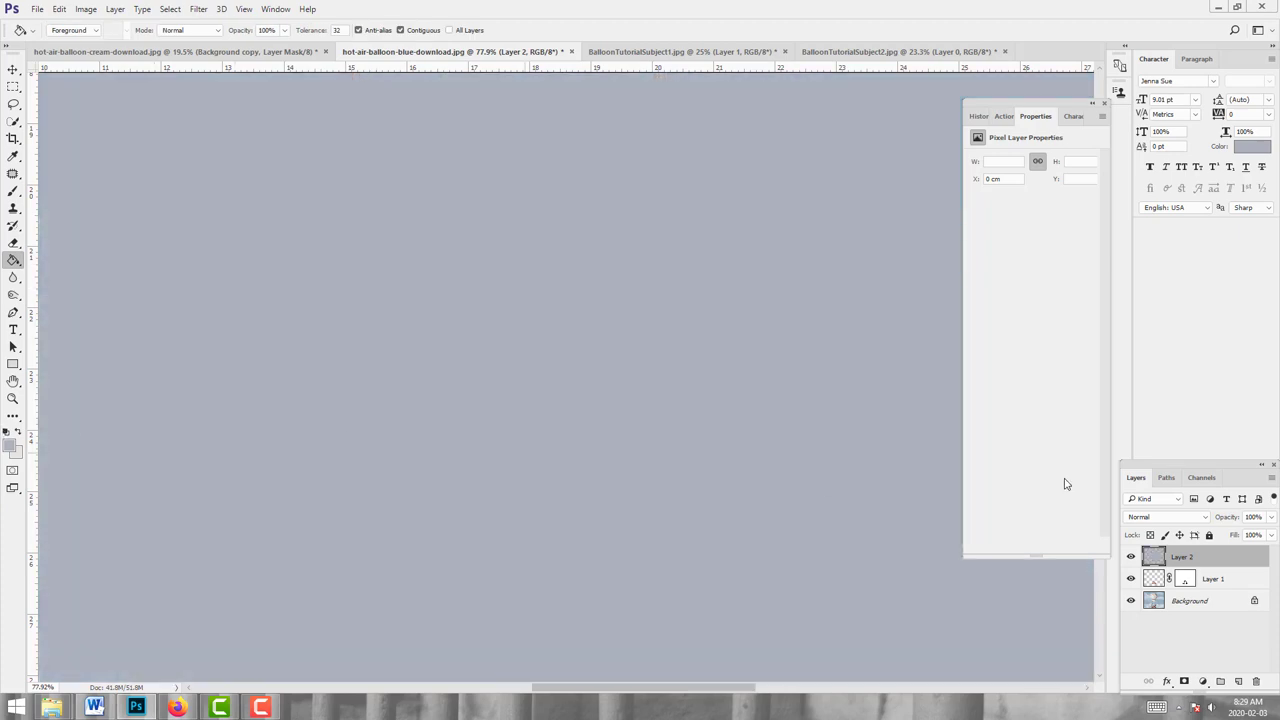
Step: Add a layer mask to Layer 2, invert it to black, and ready the brush with white
{"action": "left_click", "coordinate": [1185, 681]}
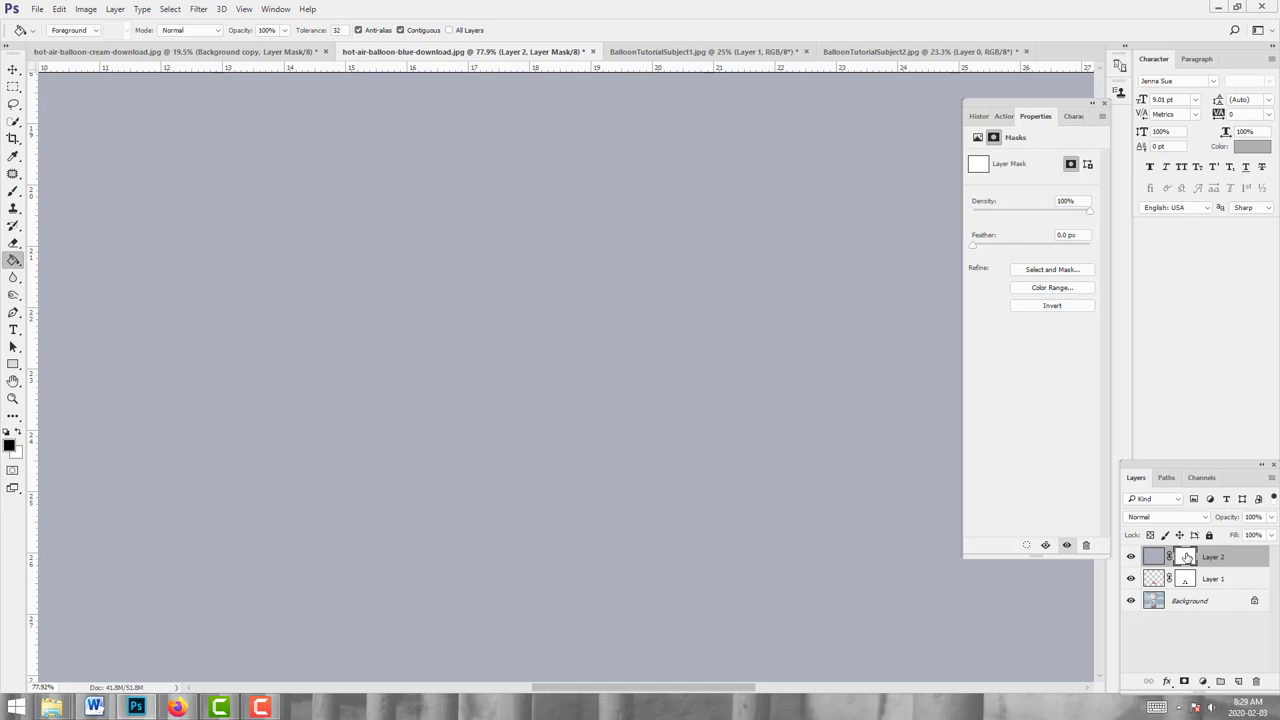
{"action": "key", "text": "ctrl+i"}
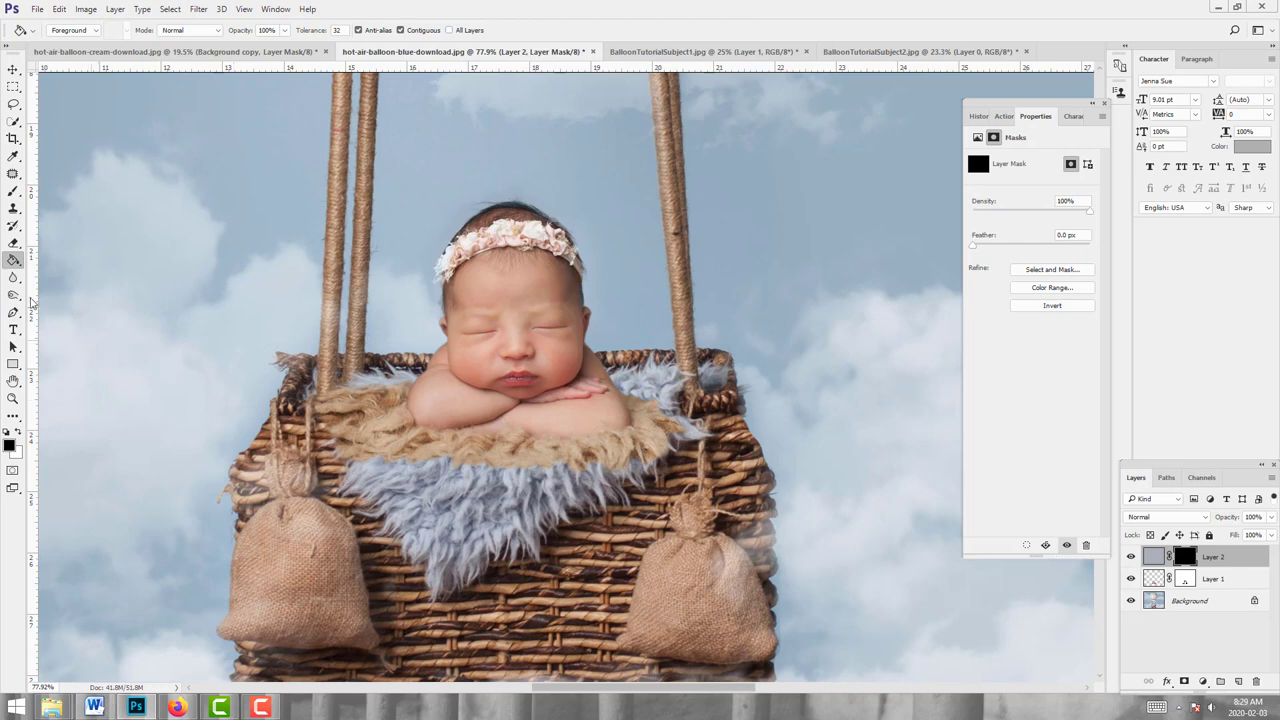
{"action": "left_click", "coordinate": [13, 190]}
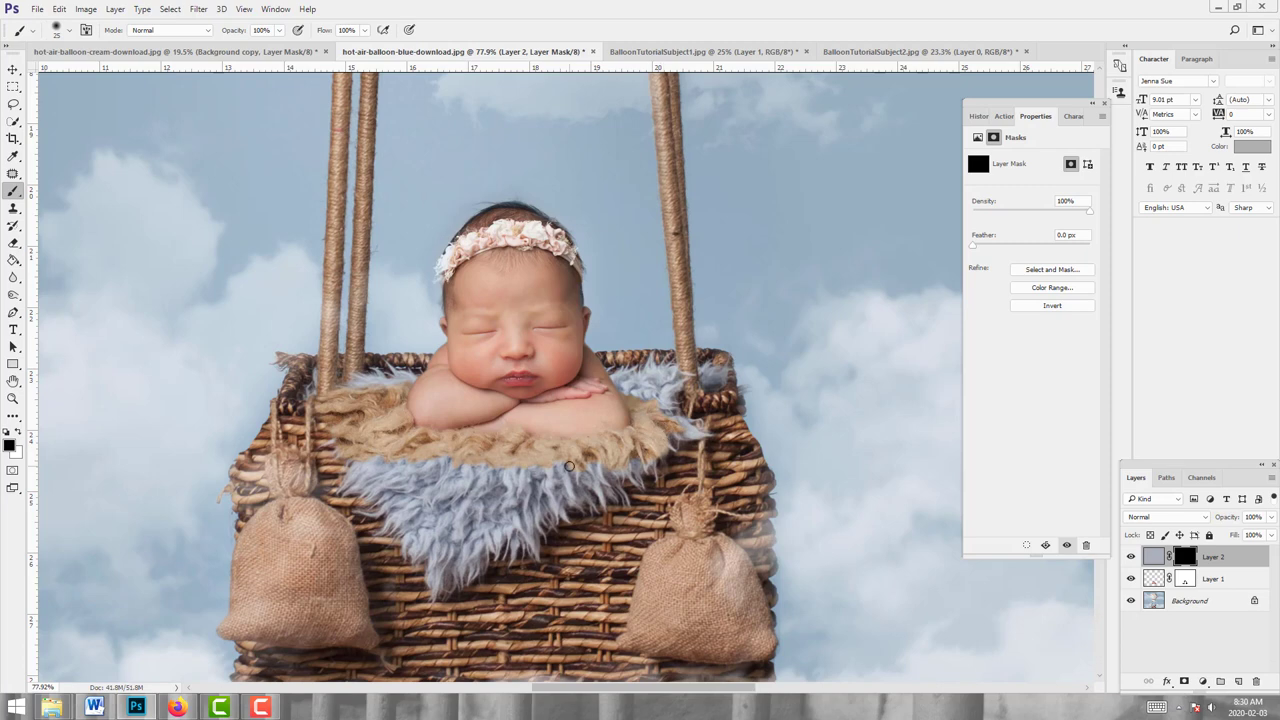
{"action": "left_click", "coordinate": [18, 433]}
{"action": "left_click_drag", "start_coordinate": [357, 404], "coordinate": [366, 400]}
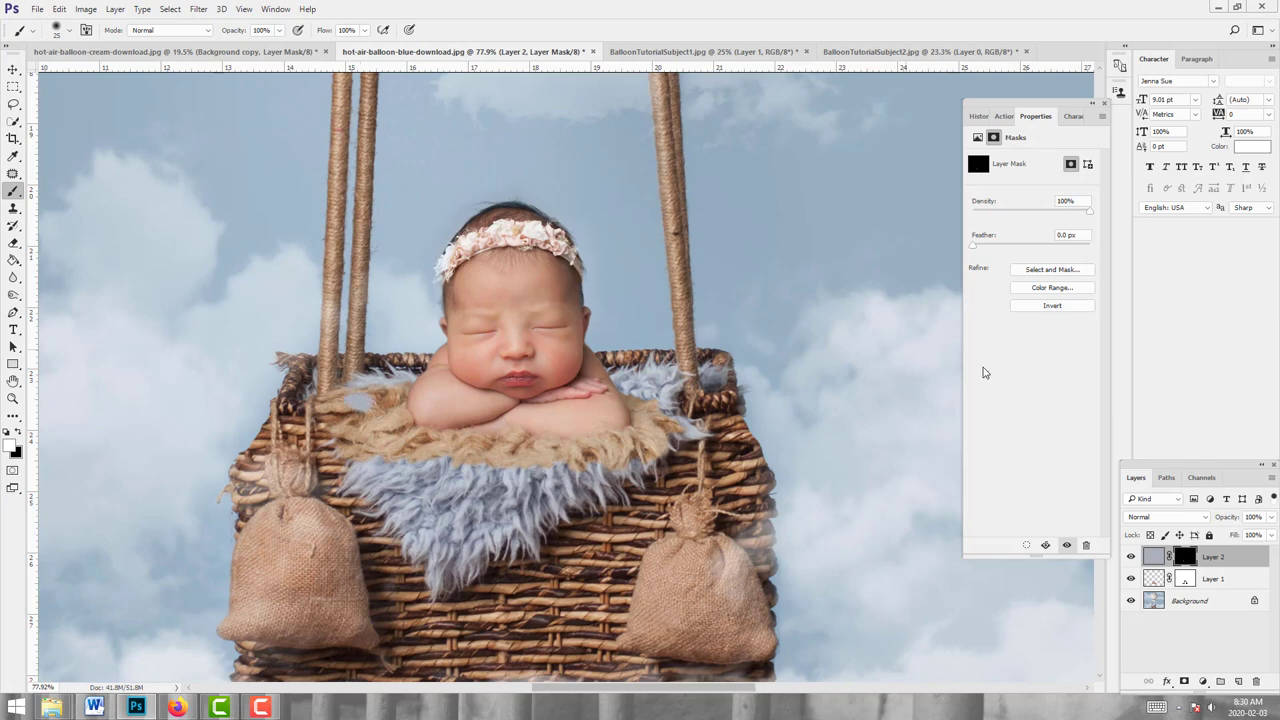
{"action": "left_click", "coordinate": [978, 116]}
{"action": "left_click", "coordinate": [1046, 514]}
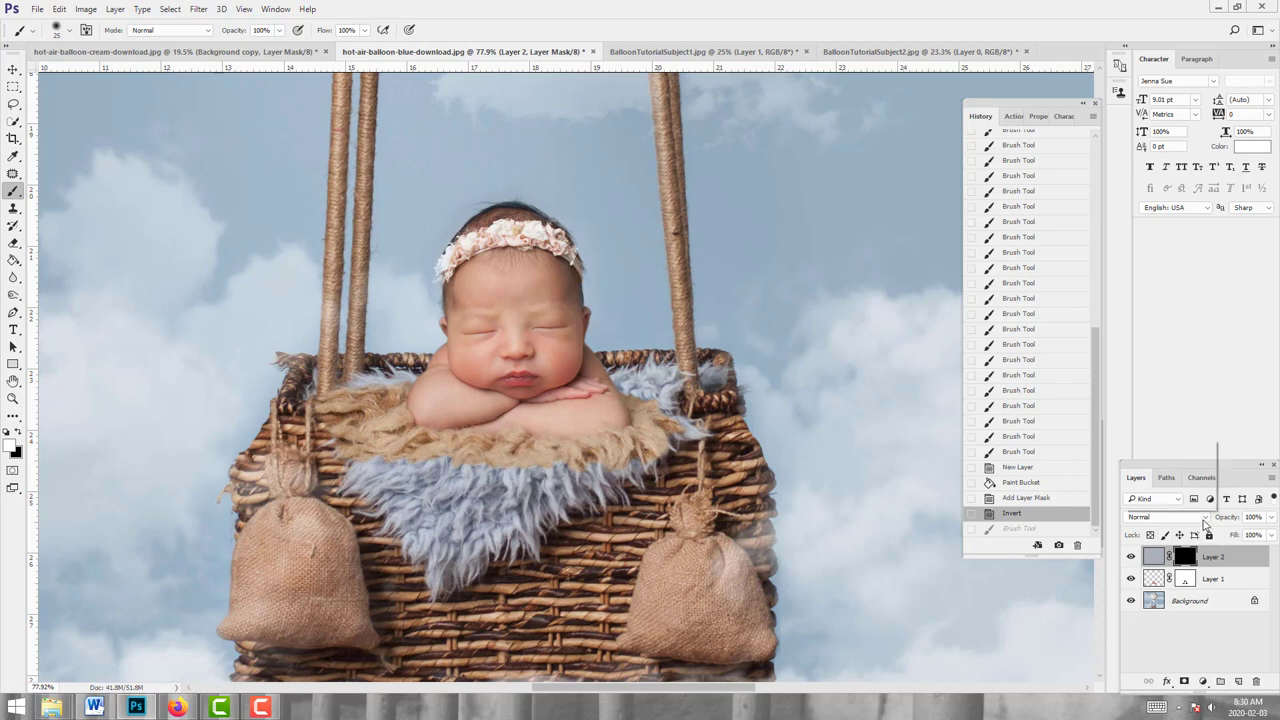
Step: Set Layer 2's blend mode to Color and paint its mask white over the tan blanket to tint it grey-blue
{"action": "left_click", "coordinate": [1166, 517]}
{"action": "left_click", "coordinate": [1156, 508]}
{"action": "left_click", "coordinate": [1166, 518]}
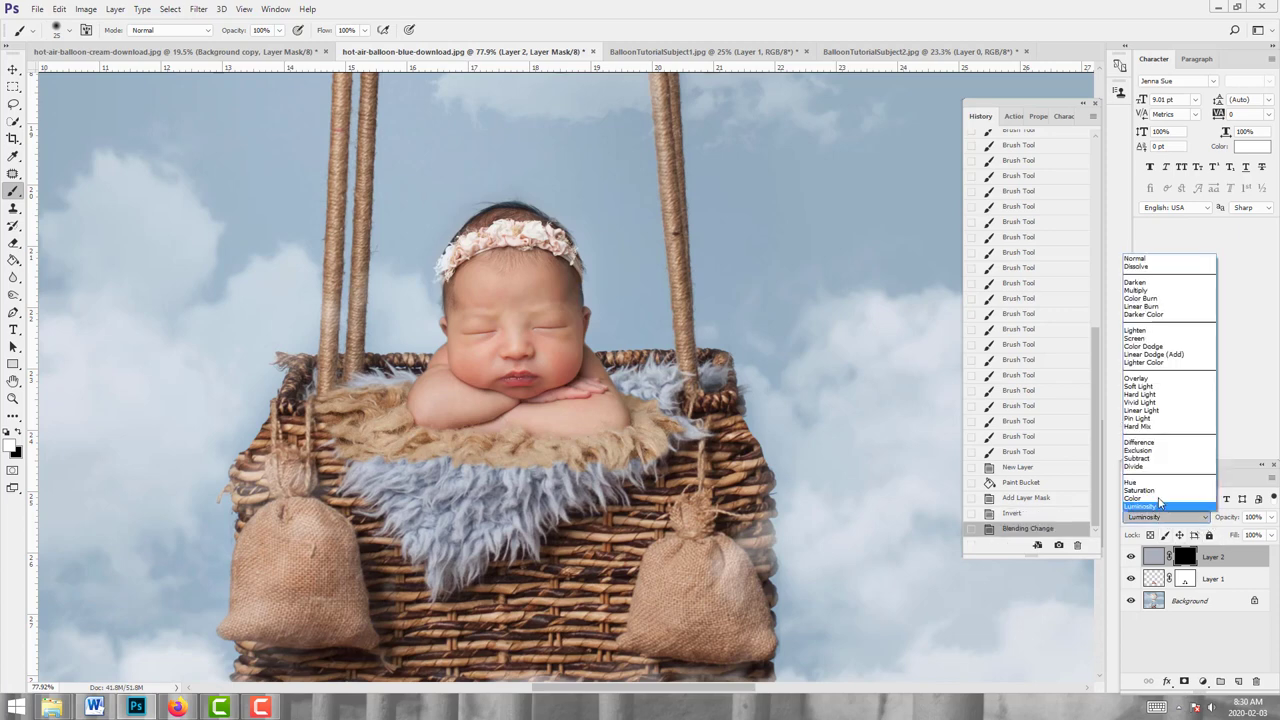
{"action": "left_click", "coordinate": [1160, 498]}
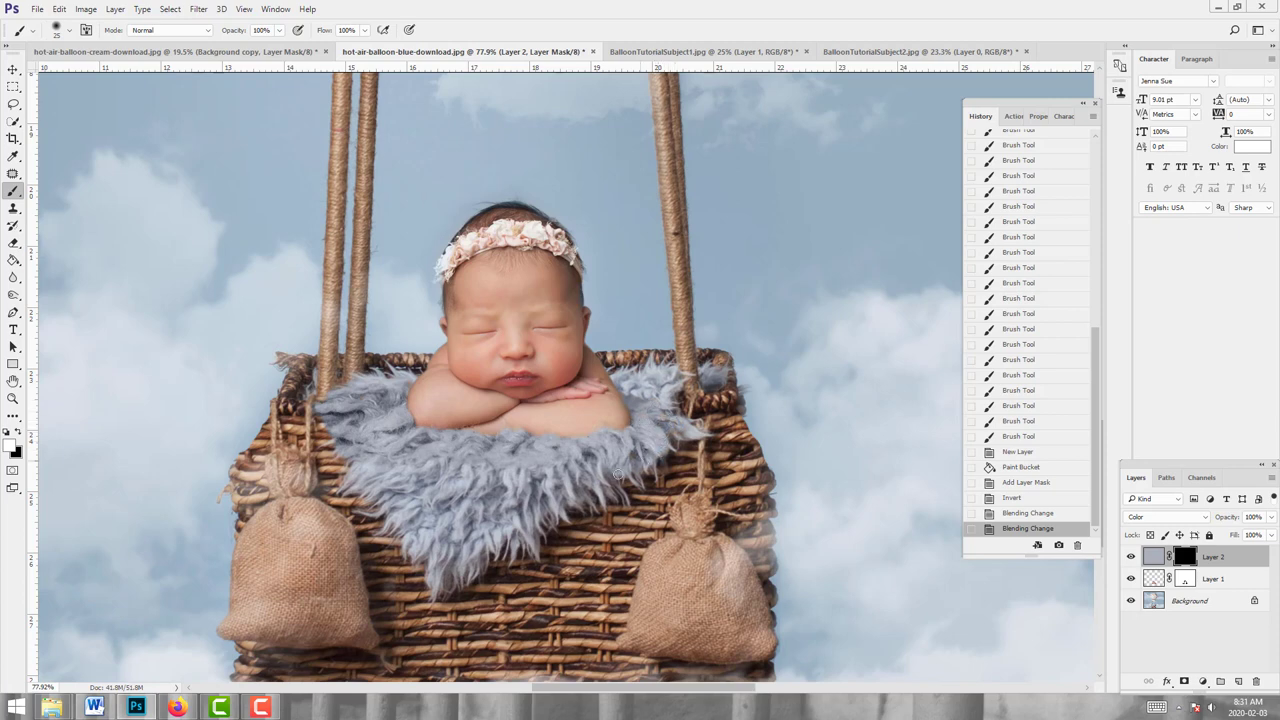
{"action": "left_click_drag", "start_coordinate": [520, 600], "coordinate": [540, 605]}
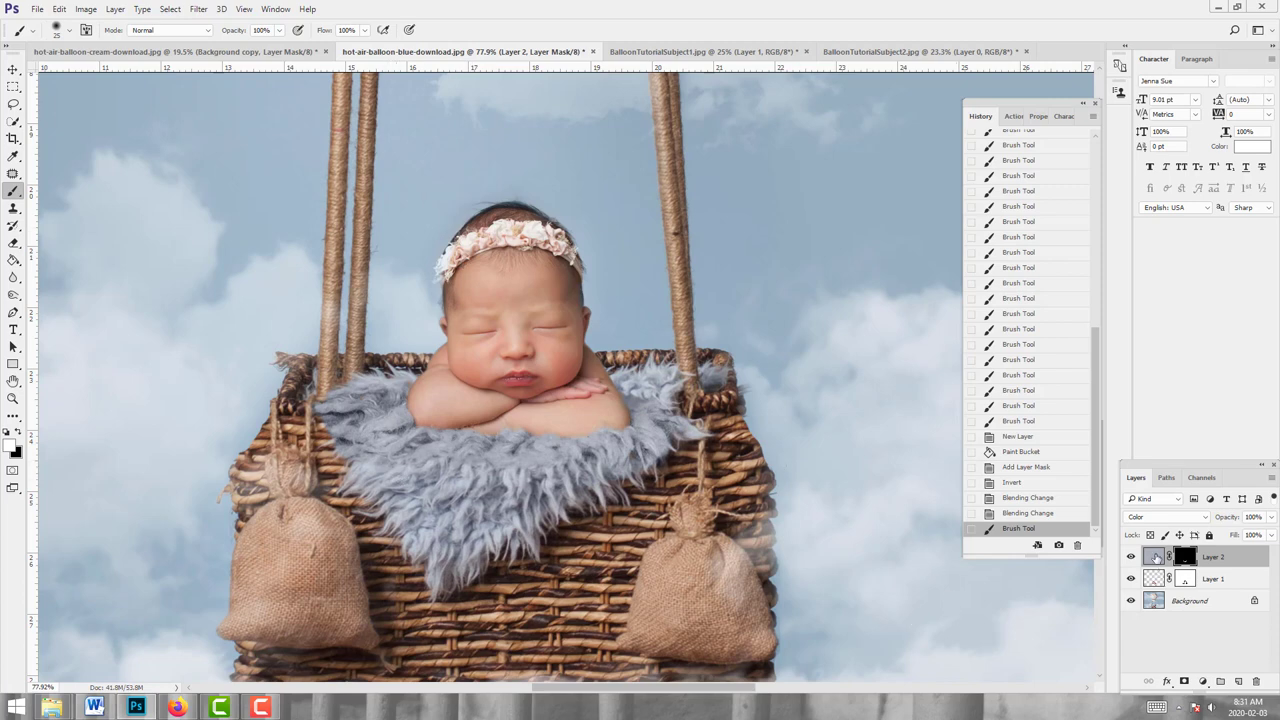
Step: Try to refill Layer 2 with the lighter blue #c5ccd4 sampled from the fur, using the Paint Bucket
{"action": "left_click", "coordinate": [1154, 557]}
{"action": "left_click", "coordinate": [13, 444]}
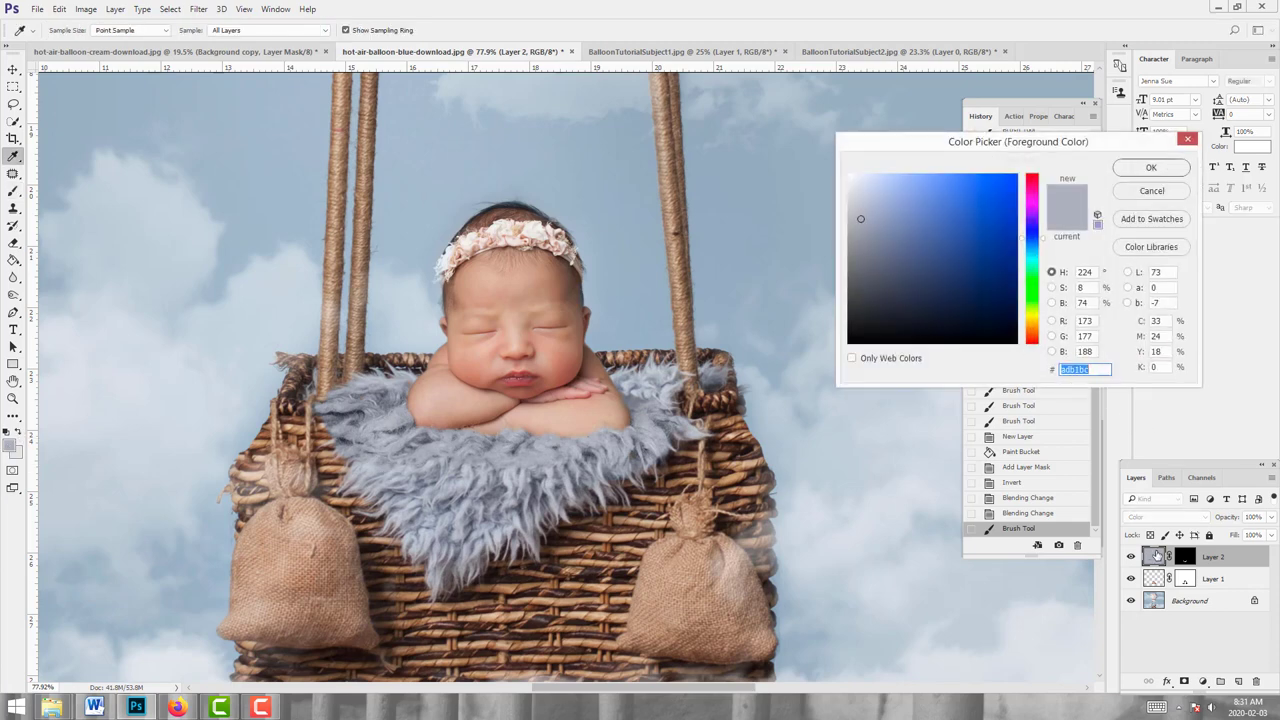
{"action": "left_click", "coordinate": [377, 465]}
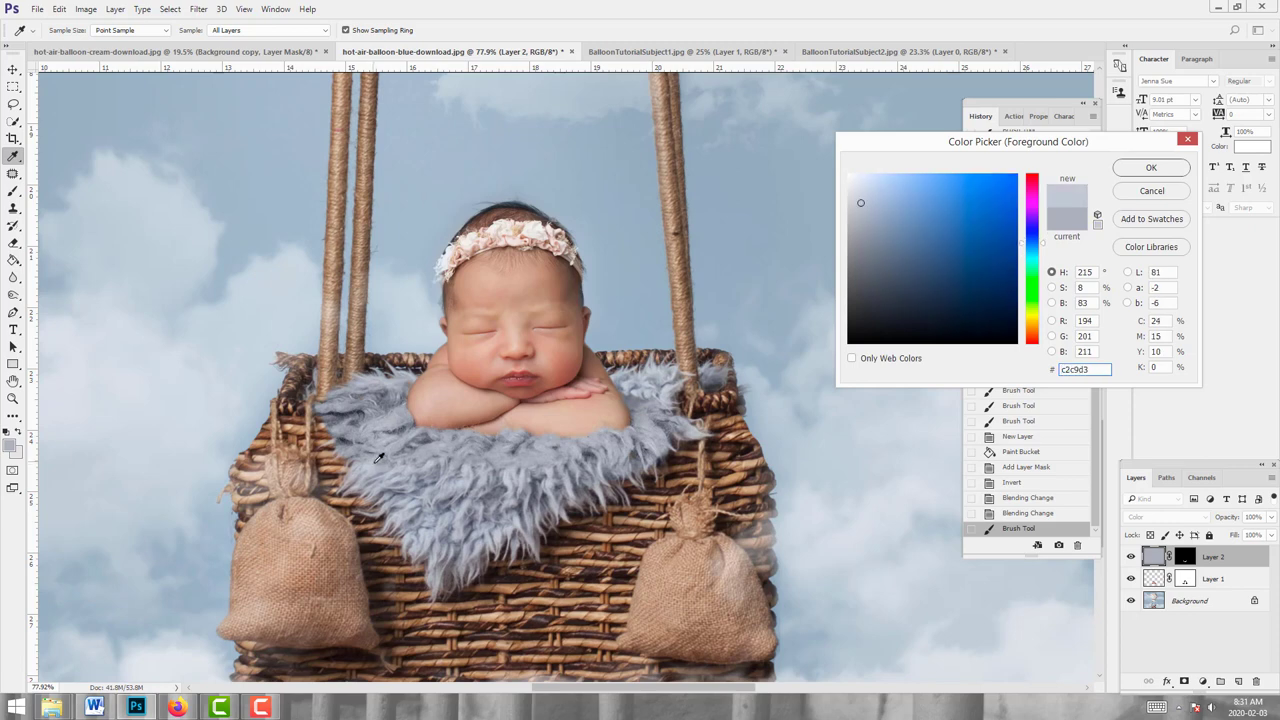
{"action": "left_click", "coordinate": [390, 459]}
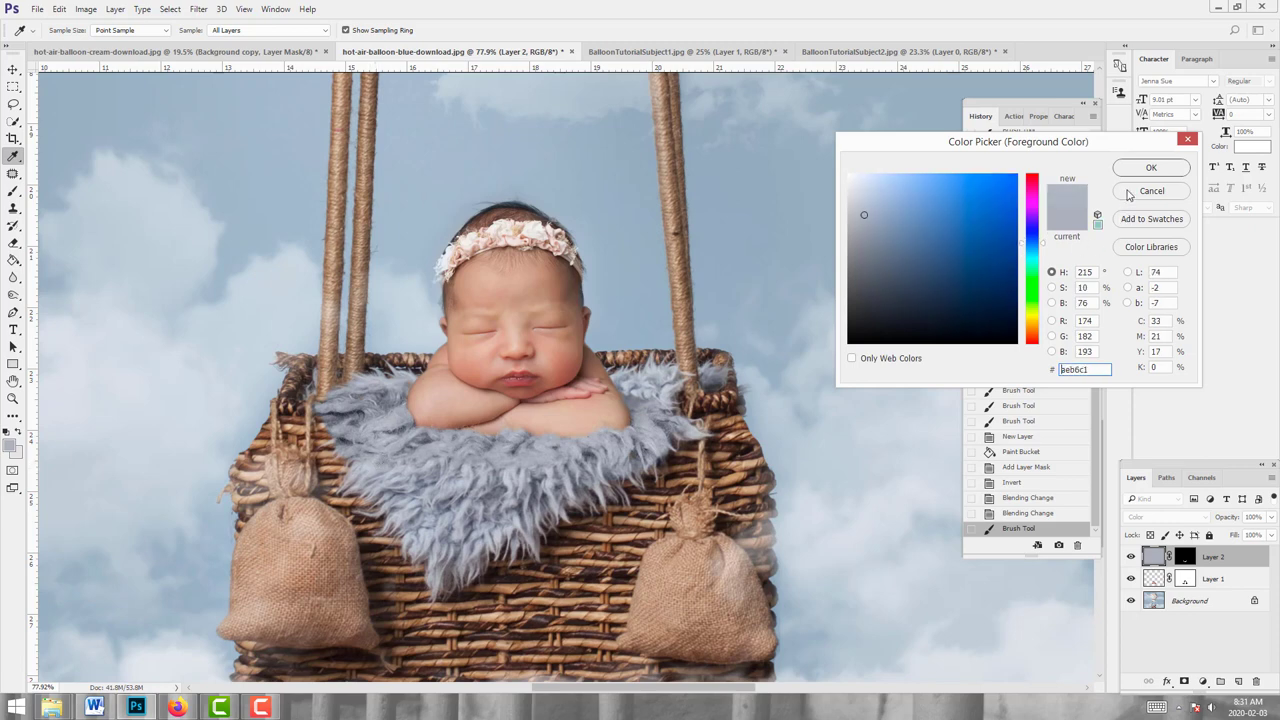
{"action": "left_click", "coordinate": [382, 448]}
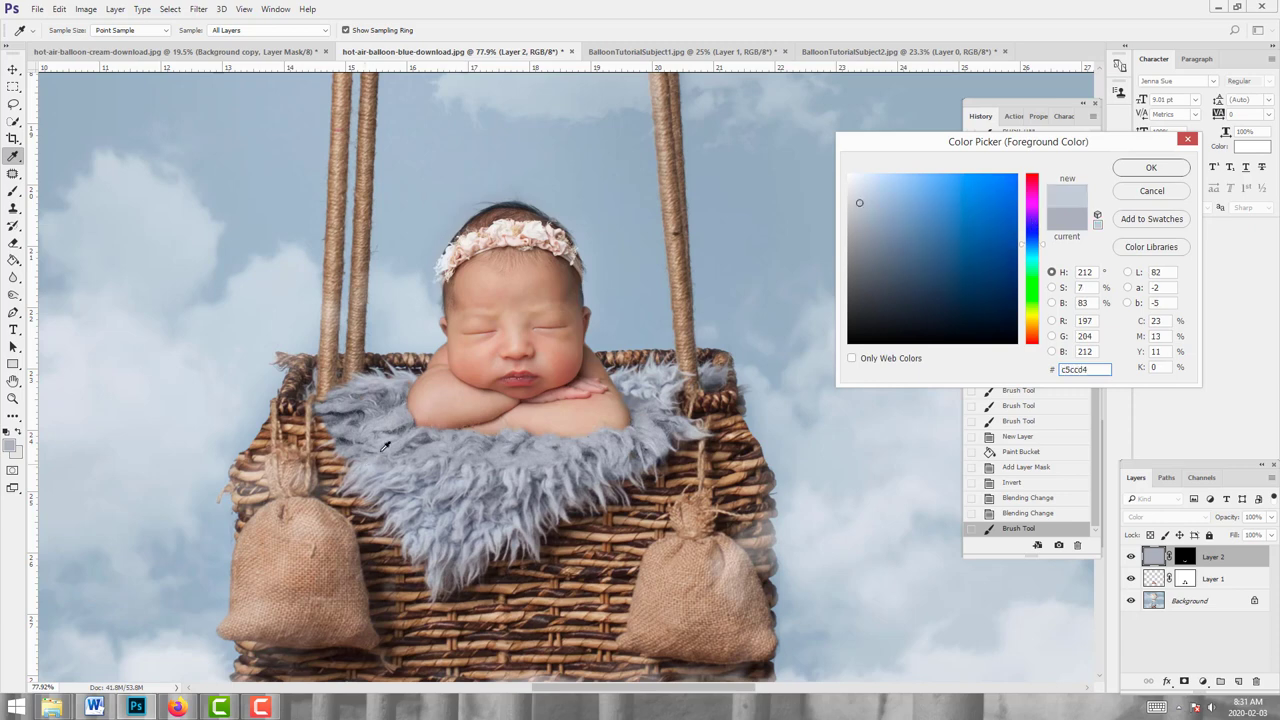
{"action": "left_click", "coordinate": [1151, 168]}
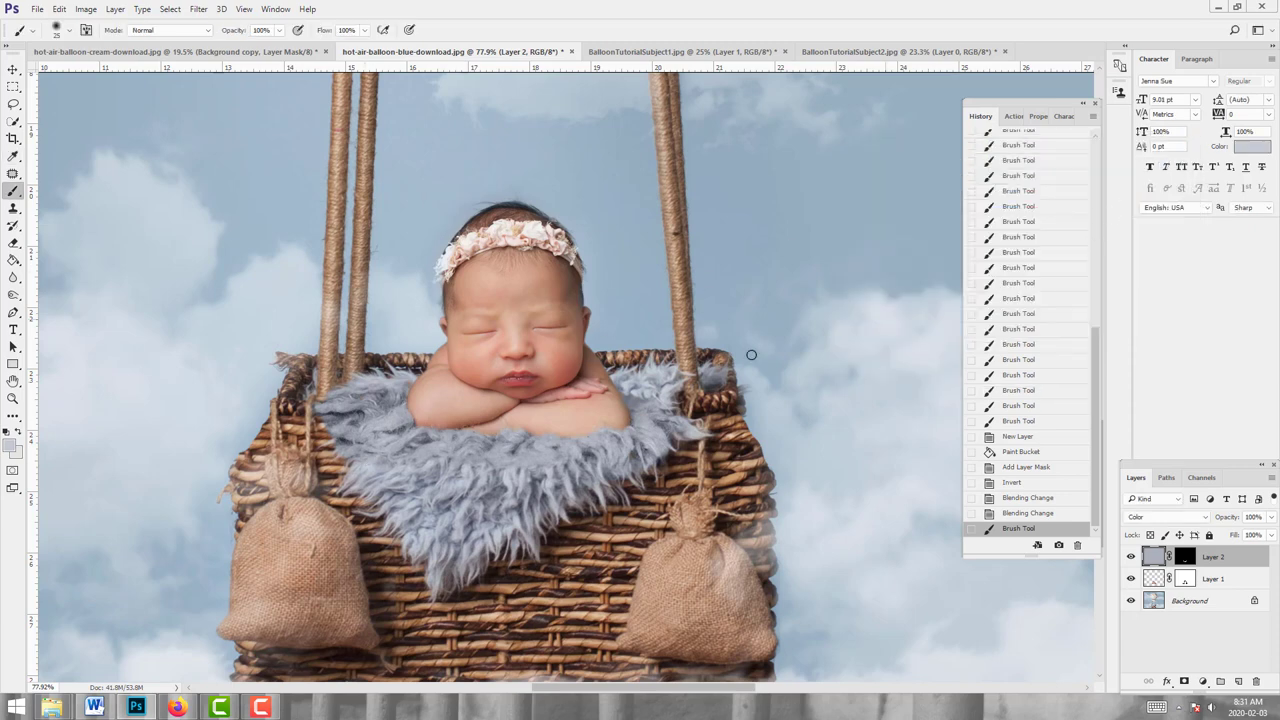
{"action": "left_click", "coordinate": [13, 260]}
{"action": "left_click", "coordinate": [332, 430]}
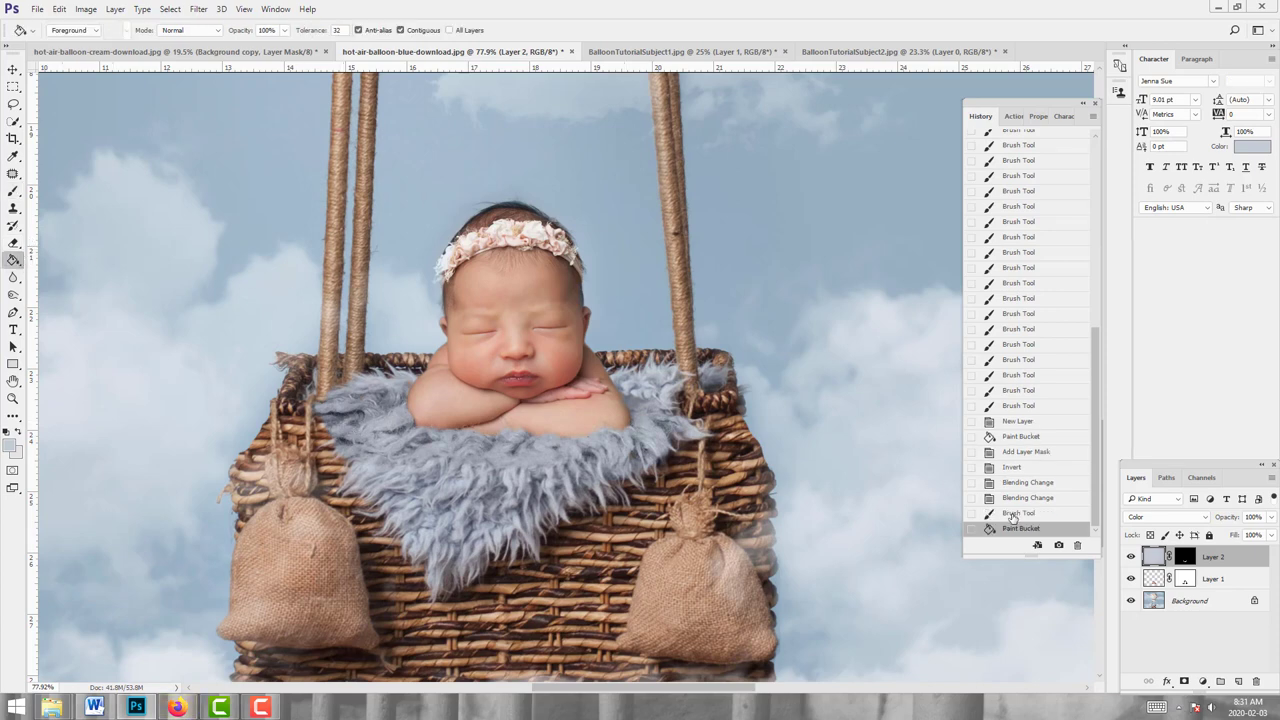
{"action": "left_click", "coordinate": [1014, 514]}
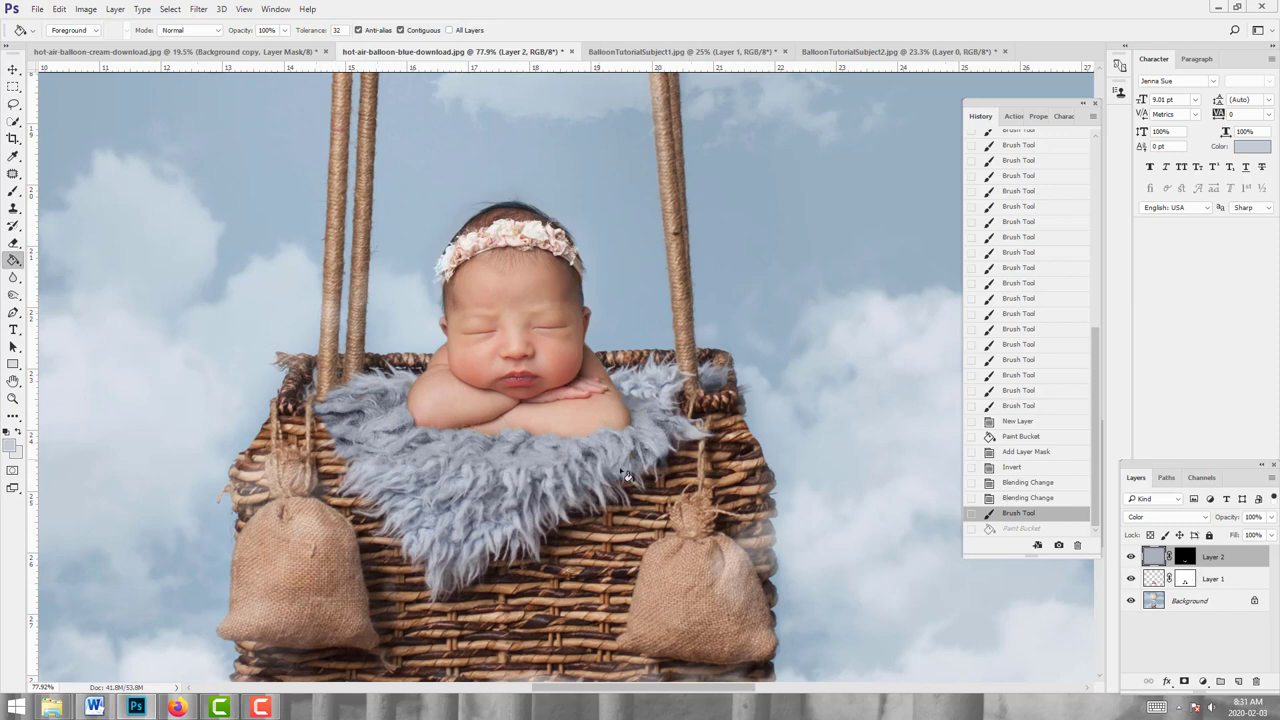
Step: Target Layer 1's mask and ready the brush with black at 41% opacity and 45% flow
{"action": "left_click", "coordinate": [1190, 558]}
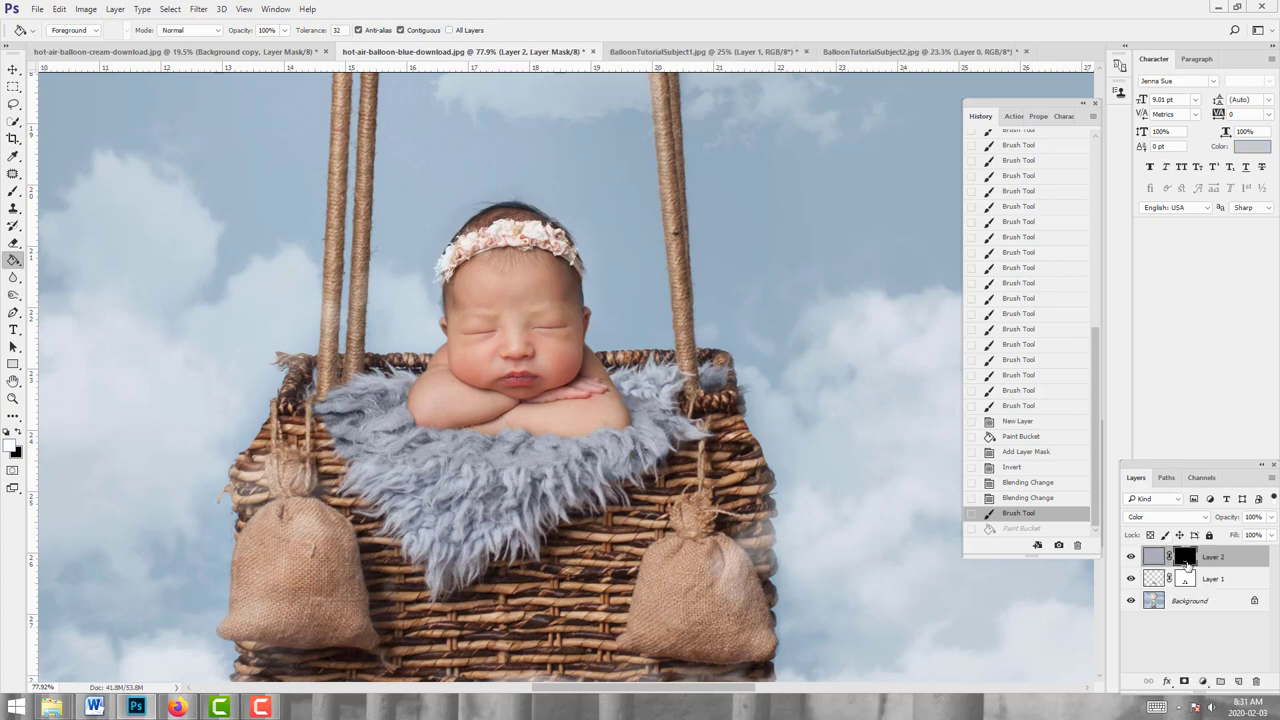
{"action": "left_click", "coordinate": [1184, 580]}
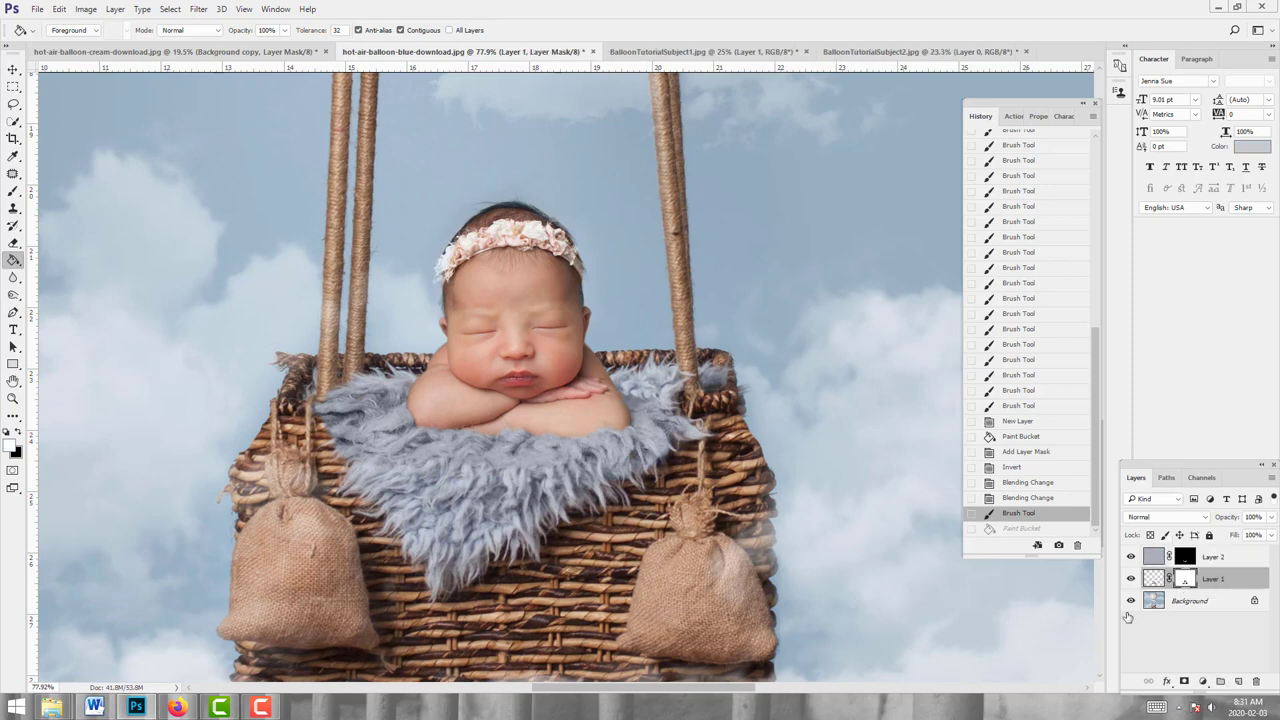
{"action": "left_click", "coordinate": [13, 191]}
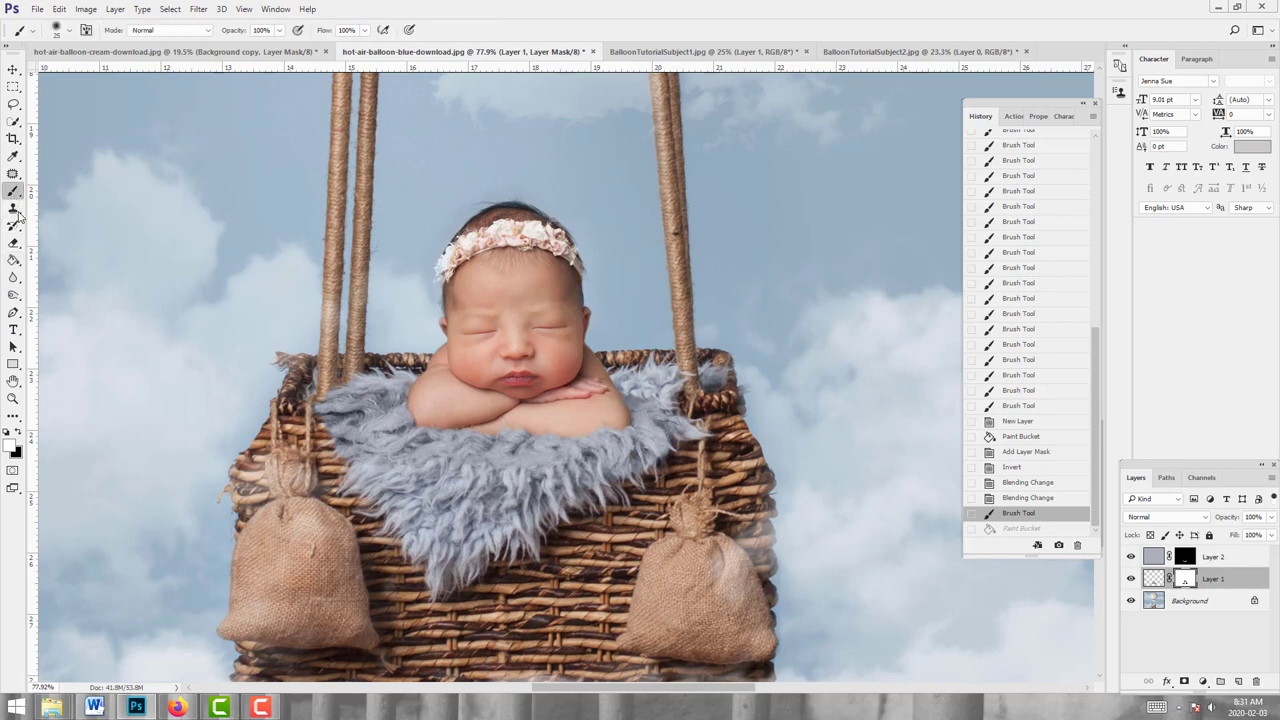
{"action": "key", "text": "x"}
{"action": "left_click_drag", "start_coordinate": [279, 30], "coordinate": [257, 52]}
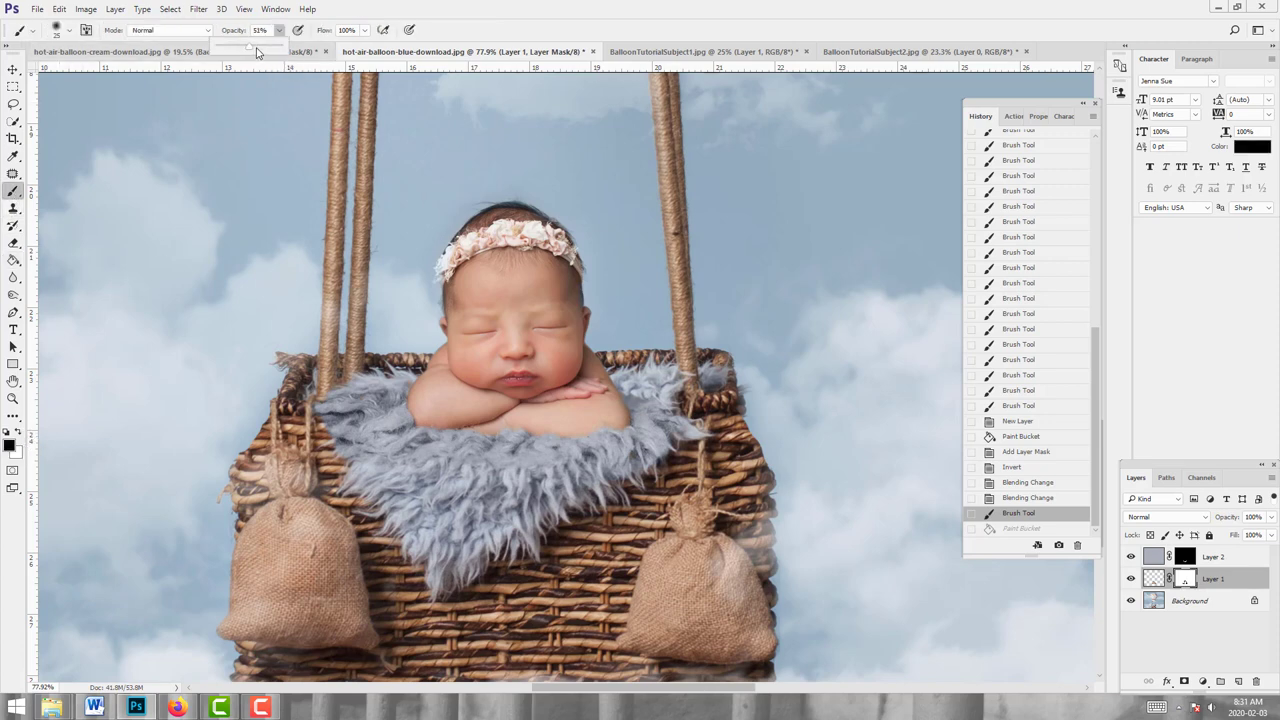
{"action": "left_click", "coordinate": [365, 33]}
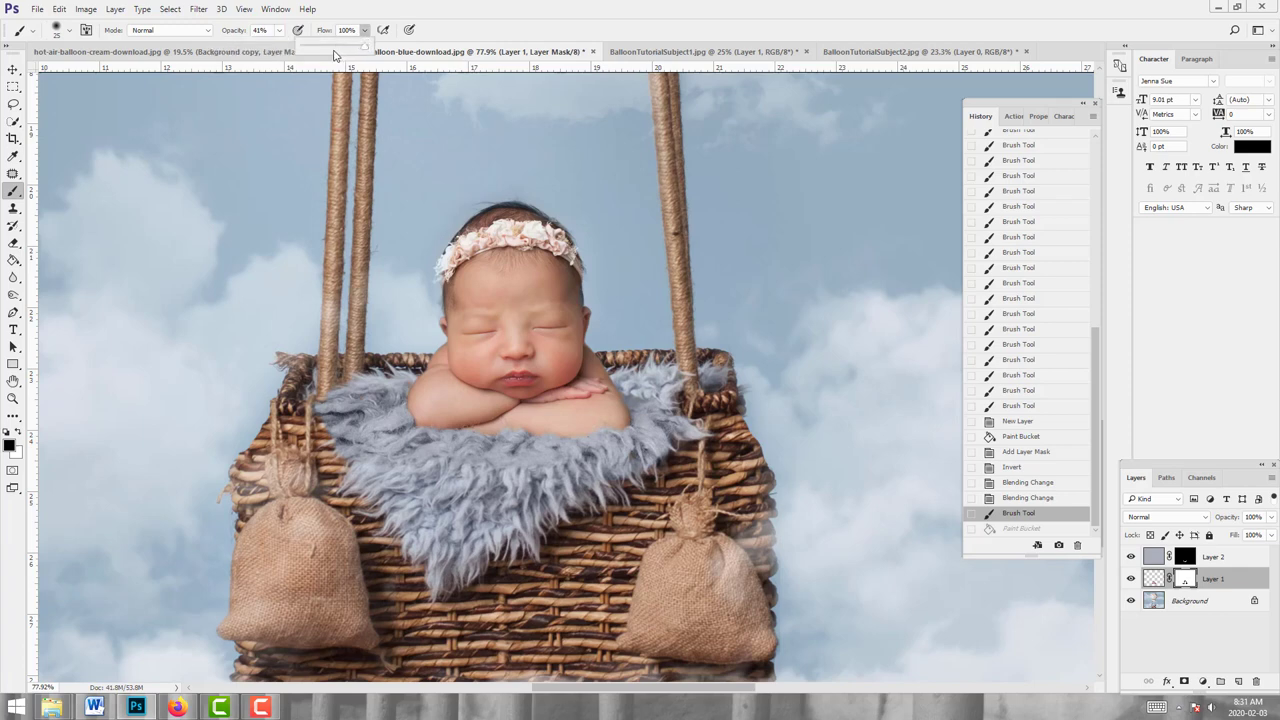
{"action": "left_click_drag", "start_coordinate": [363, 48], "coordinate": [336, 53]}
Step: Enlarge the brush to 60 px and paint Layer 1's mask over the fur blanket and its outer edges to blend them into the backdrop's fur
{"action": "left_click", "coordinate": [389, 445]}
{"action": "key", "text": "bracketright"}
{"action": "key", "text": "bracketright"}
{"action": "key", "text": "bracketright"}
{"action": "key", "text": "bracketright"}
{"action": "key", "text": "bracketright"}
{"action": "key", "text": "bracketright"}
{"action": "left_click", "coordinate": [374, 453]}
{"action": "left_click", "coordinate": [375, 452]}
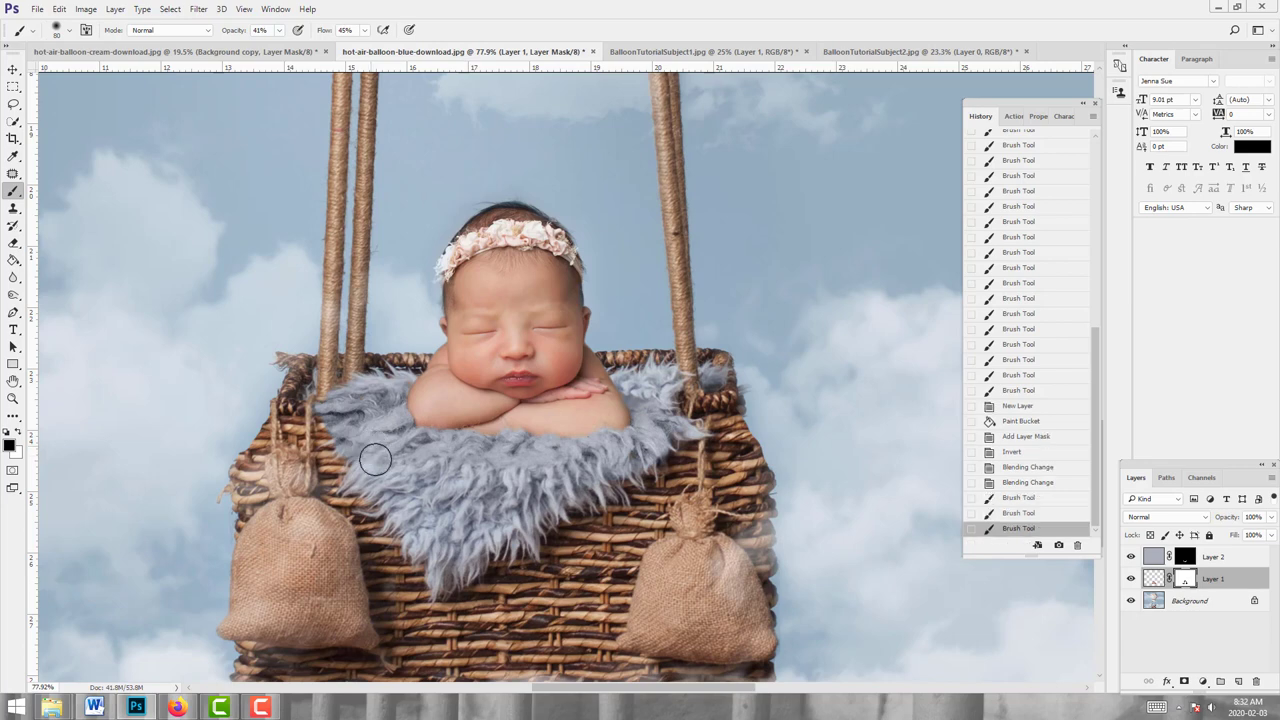
{"action": "left_click", "coordinate": [390, 452]}
{"action": "mouse_move", "coordinate": [390, 452]}
{"action": "left_mouse_down"}
{"action": "mouse_move", "coordinate": [446, 468]}
{"action": "mouse_move", "coordinate": [460, 459]}
{"action": "mouse_move", "coordinate": [459, 476]}
{"action": "mouse_move", "coordinate": [491, 462]}
{"action": "mouse_move", "coordinate": [501, 477]}
{"action": "mouse_move", "coordinate": [524, 465]}
{"action": "mouse_move", "coordinate": [532, 477]}
{"action": "mouse_move", "coordinate": [655, 437]}
{"action": "left_mouse_up"}
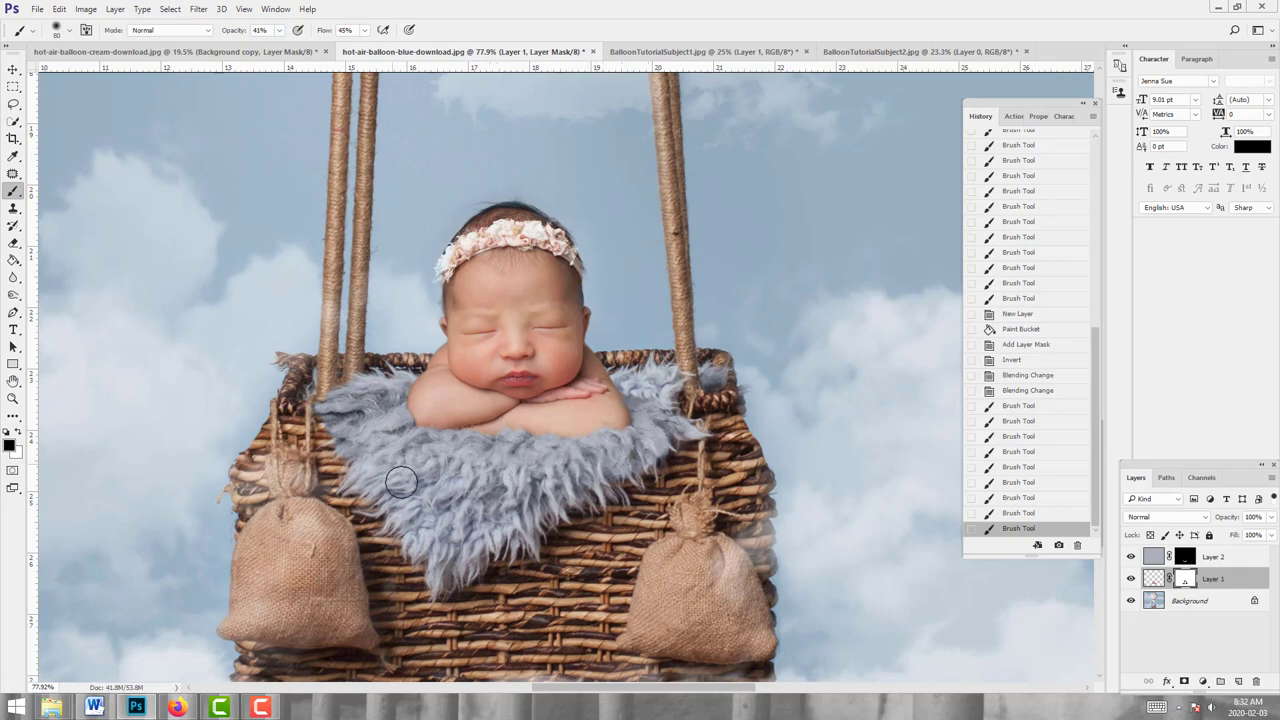
{"action": "mouse_move", "coordinate": [655, 458]}
{"action": "left_mouse_down"}
{"action": "mouse_move", "coordinate": [665, 425]}
{"action": "mouse_move", "coordinate": [690, 420]}
{"action": "mouse_move", "coordinate": [680, 425]}
{"action": "left_mouse_up"}
{"action": "left_click_drag", "start_coordinate": [545, 471], "coordinate": [513, 465]}
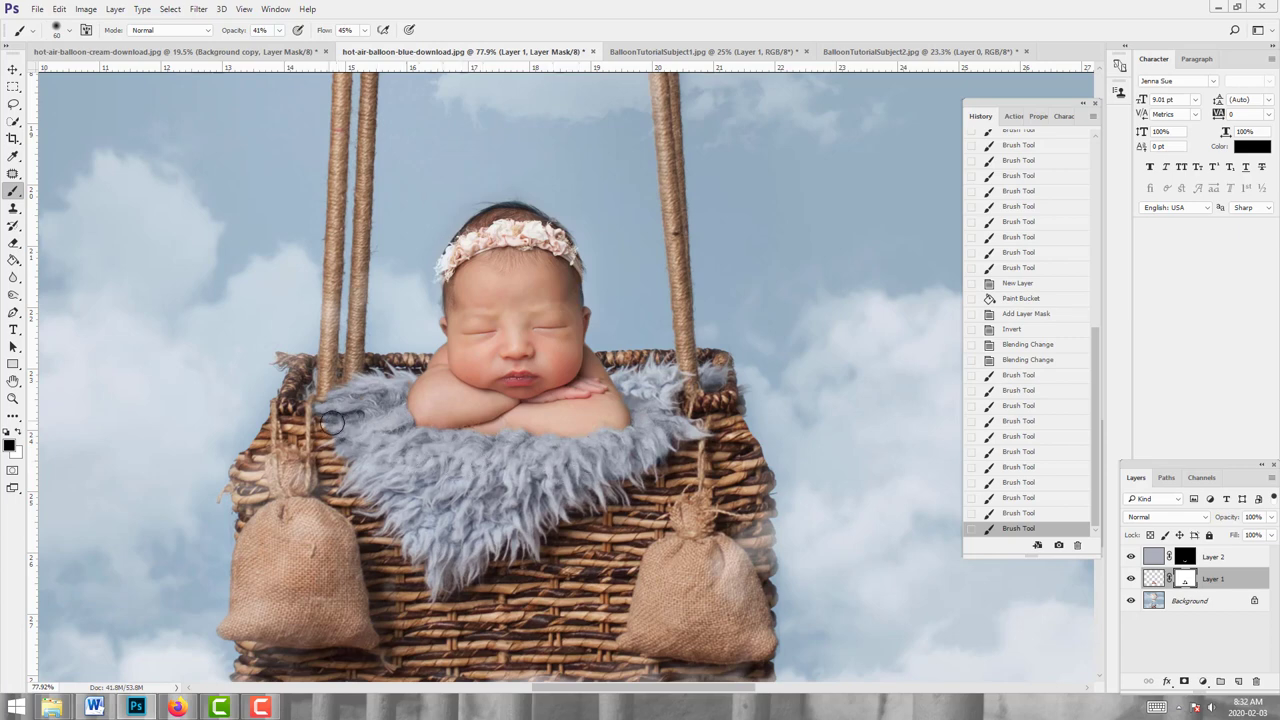
{"action": "left_click", "coordinate": [299, 441]}
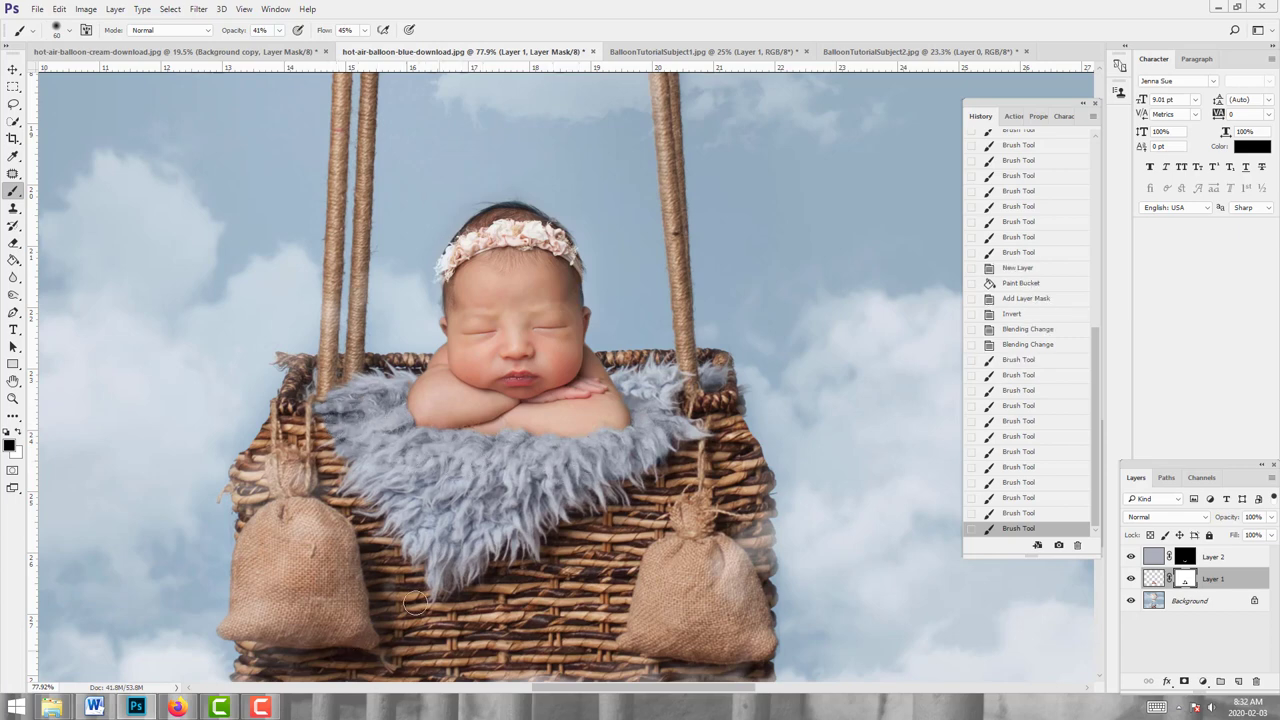
{"action": "left_click", "coordinate": [326, 407]}
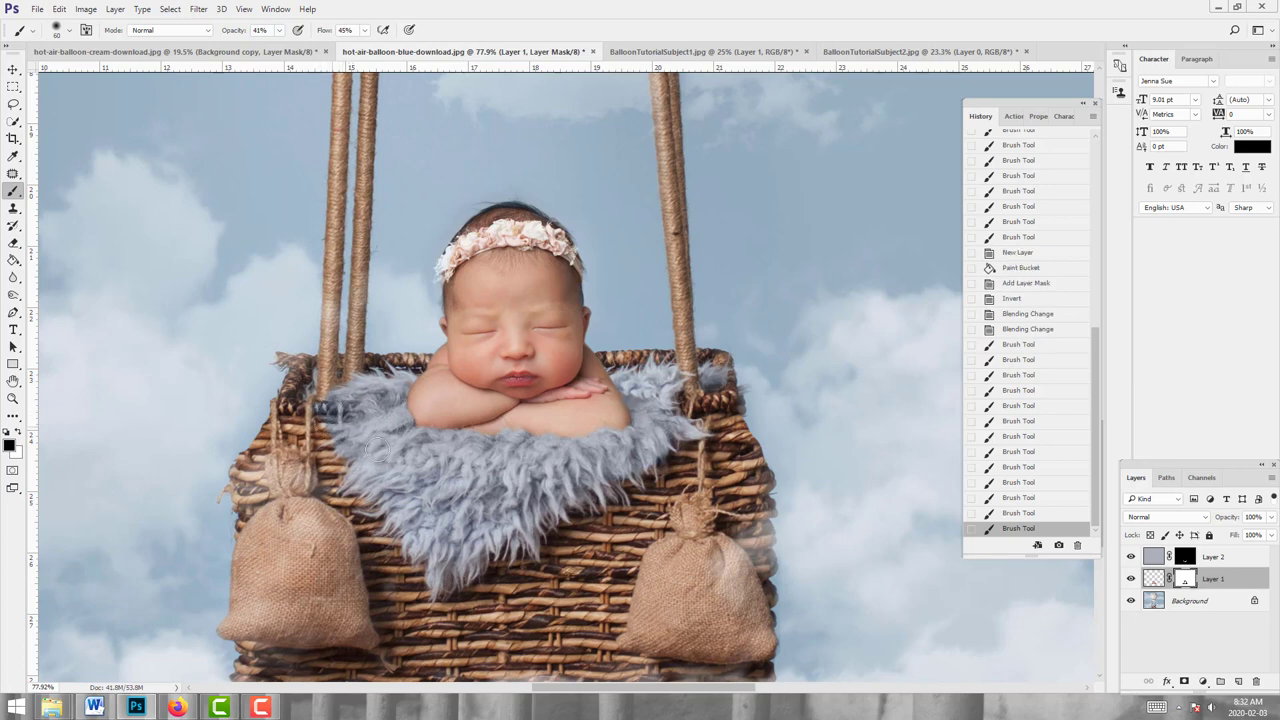
{"action": "left_click", "coordinate": [375, 447]}
Step: Paint Layer 2's mask black over the basket rim beside the left ropes at 100% opacity and flow, removing the blue tint there
{"action": "left_click", "coordinate": [1190, 553]}
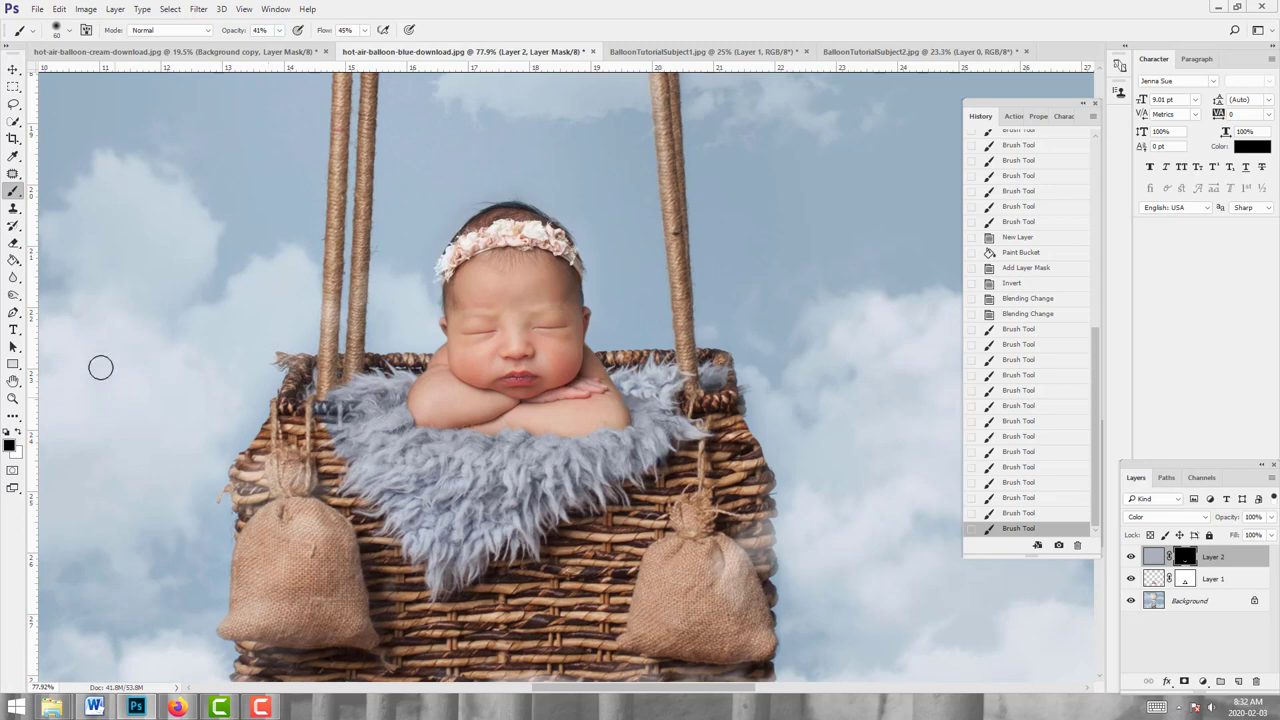
{"action": "key", "text": "x"}
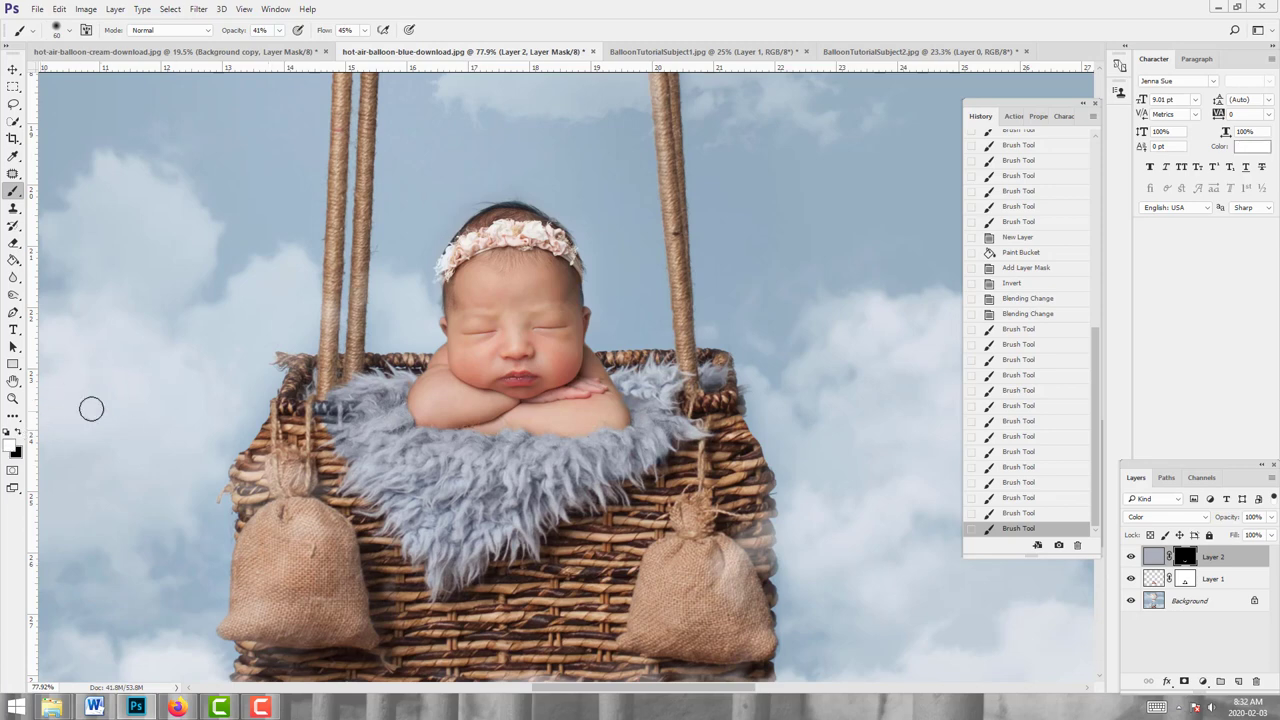
{"action": "left_click", "coordinate": [327, 409]}
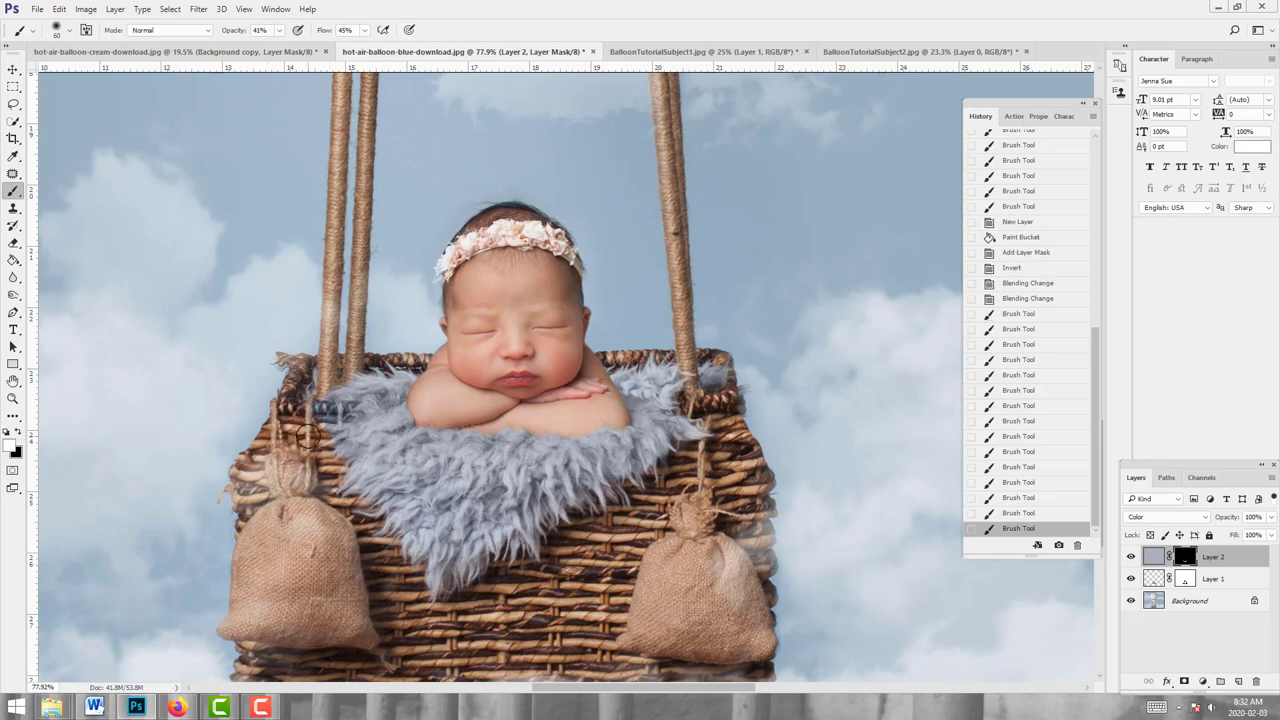
{"action": "key", "text": "x"}
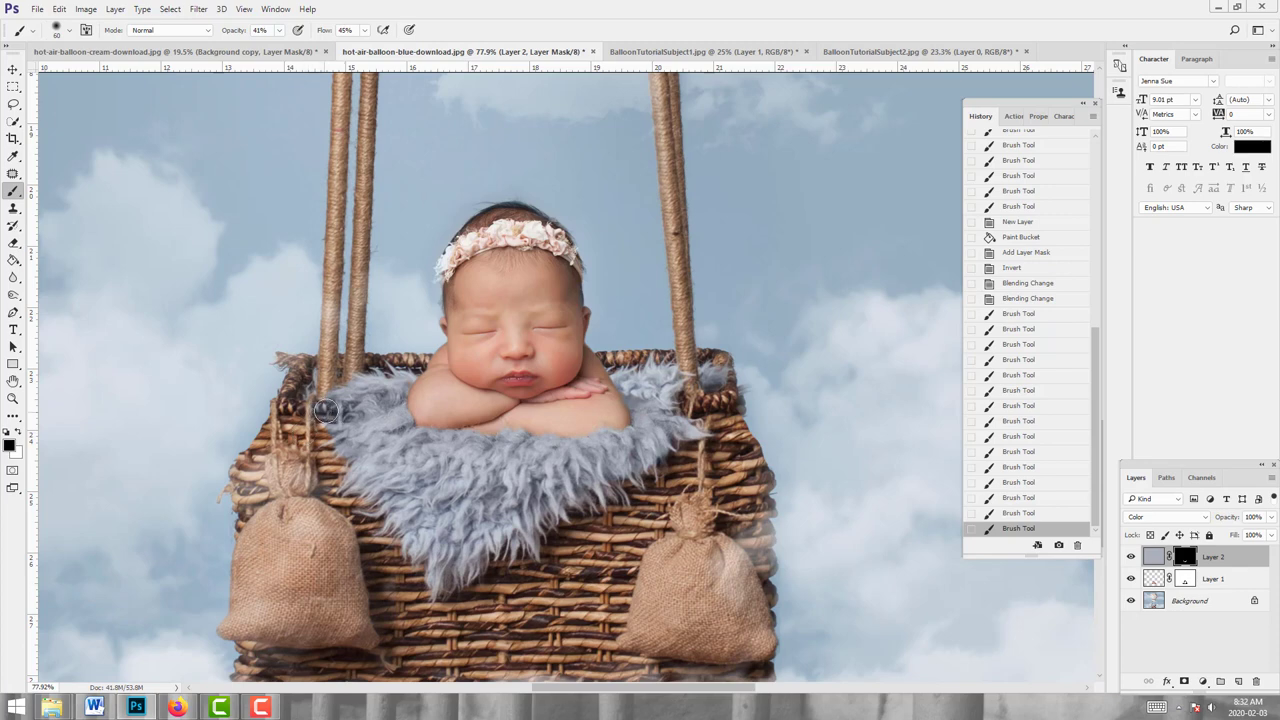
{"action": "left_click", "coordinate": [338, 411]}
{"action": "left_click", "coordinate": [335, 411]}
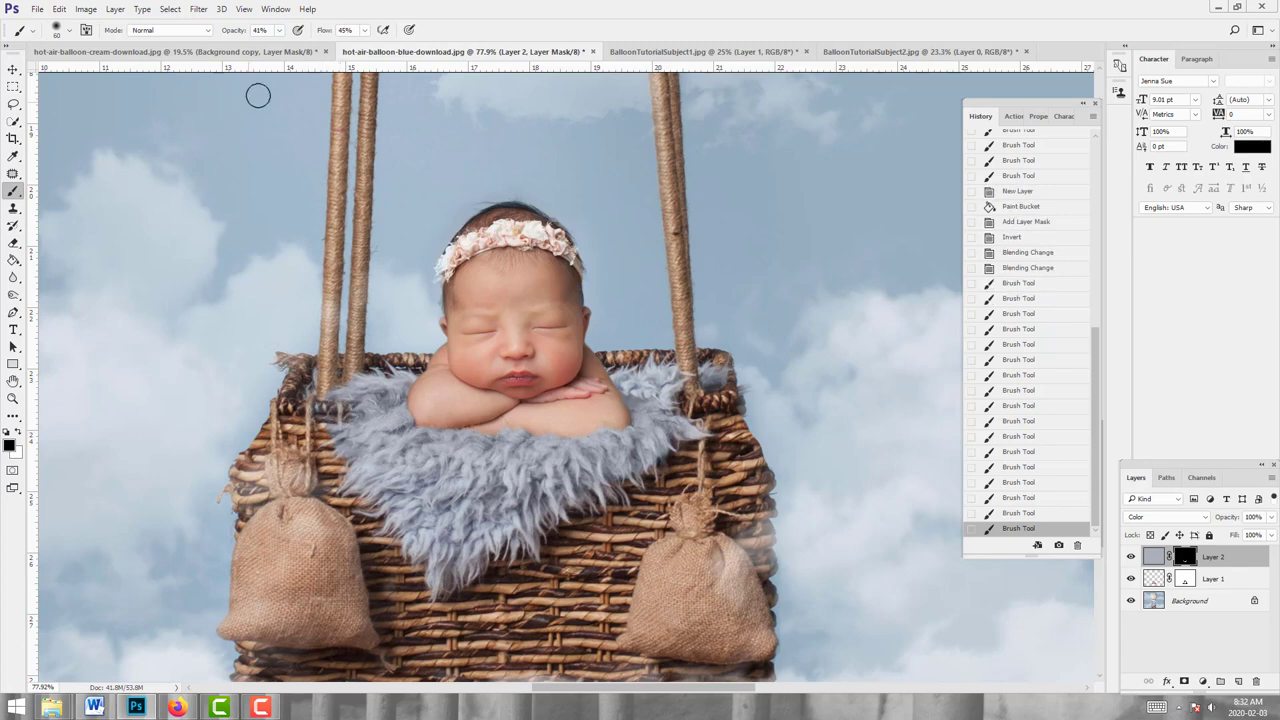
{"action": "left_click", "coordinate": [279, 30]}
{"action": "left_click_drag", "start_coordinate": [278, 47], "coordinate": [400, 48]}
{"action": "left_click", "coordinate": [365, 30]}
{"action": "left_click", "coordinate": [325, 411]}
{"action": "left_click", "coordinate": [303, 404]}
{"action": "left_click", "coordinate": [336, 409]}
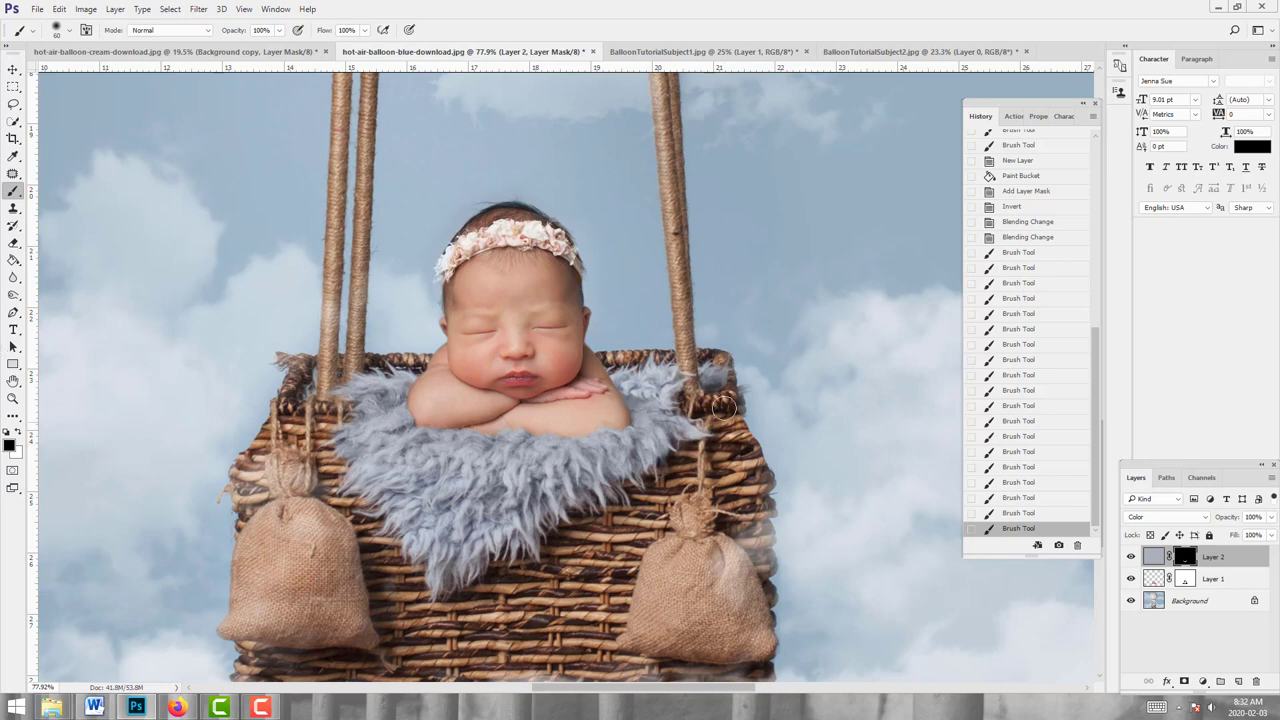
Step: Duplicate the Background layer, set the copy to Multiply, and hide it with an inverted black layer mask
{"action": "key", "text": "z"}
{"action": "left_click", "coordinate": [588, 340], "text": "alt"}
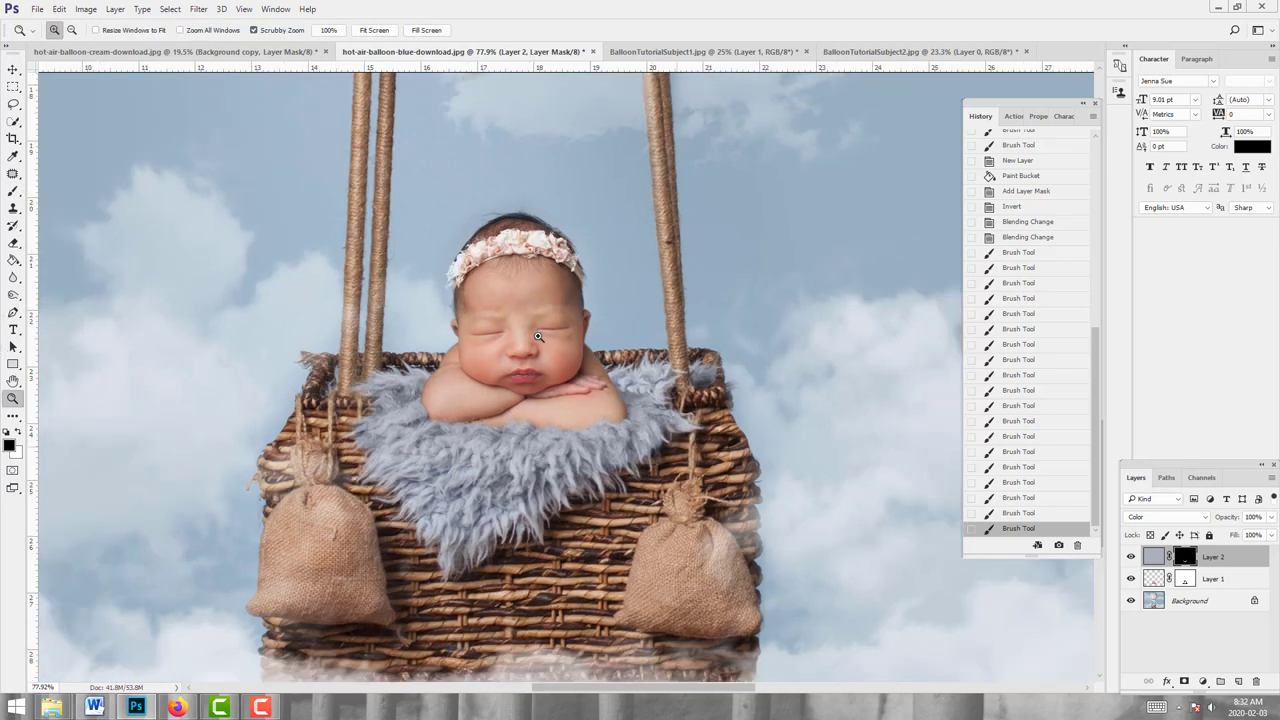
{"action": "left_click_drag", "start_coordinate": [608, 353], "coordinate": [600, 355]}
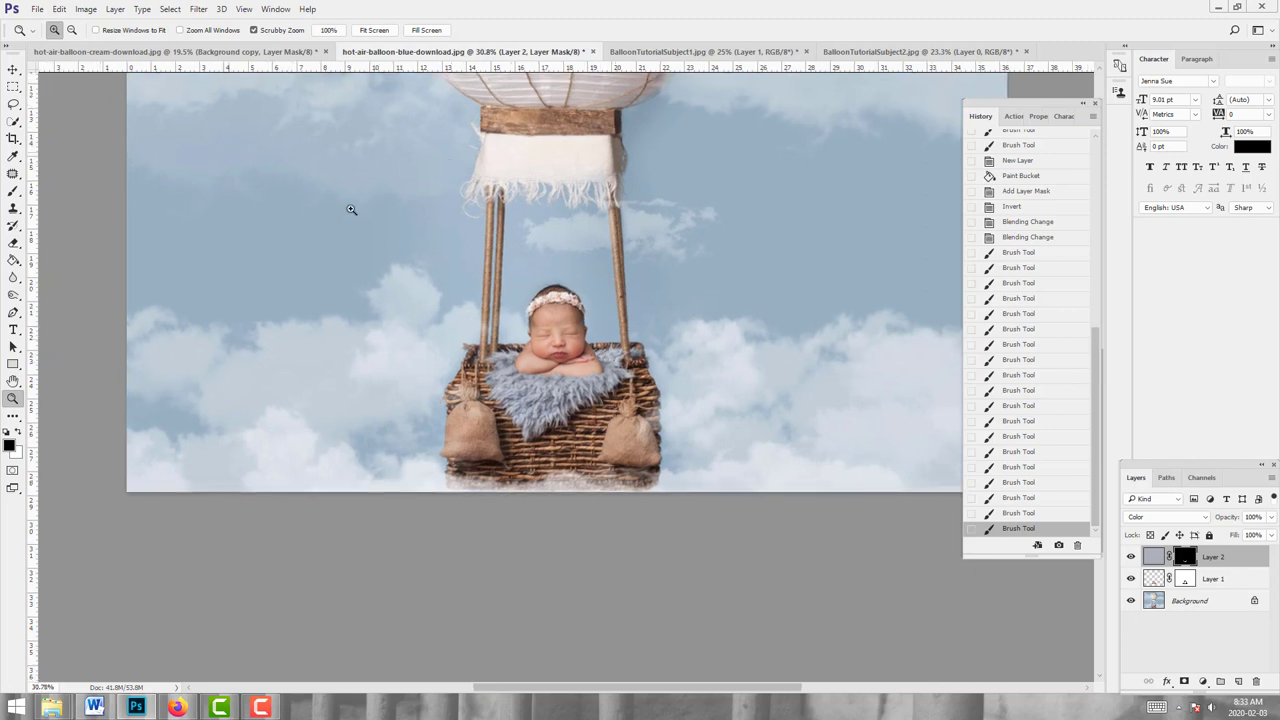
{"action": "left_click_drag", "start_coordinate": [541, 297], "coordinate": [680, 385]}
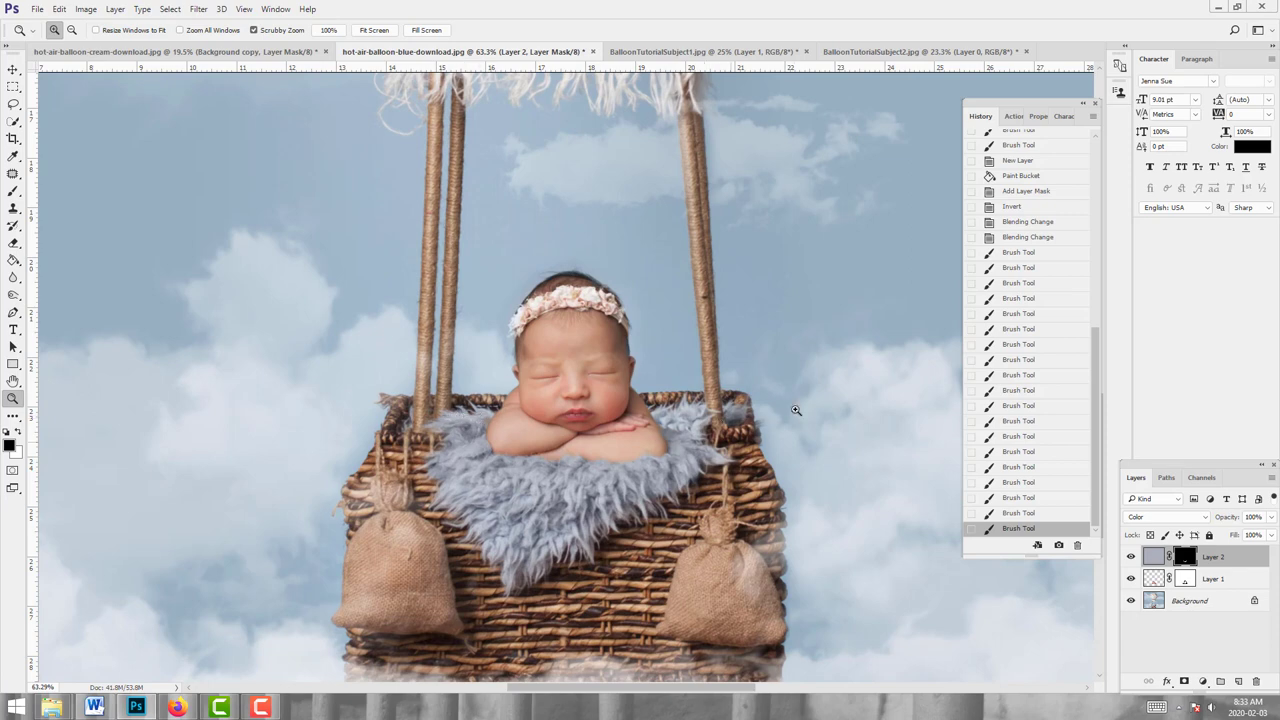
{"action": "left_click", "coordinate": [1219, 608]}
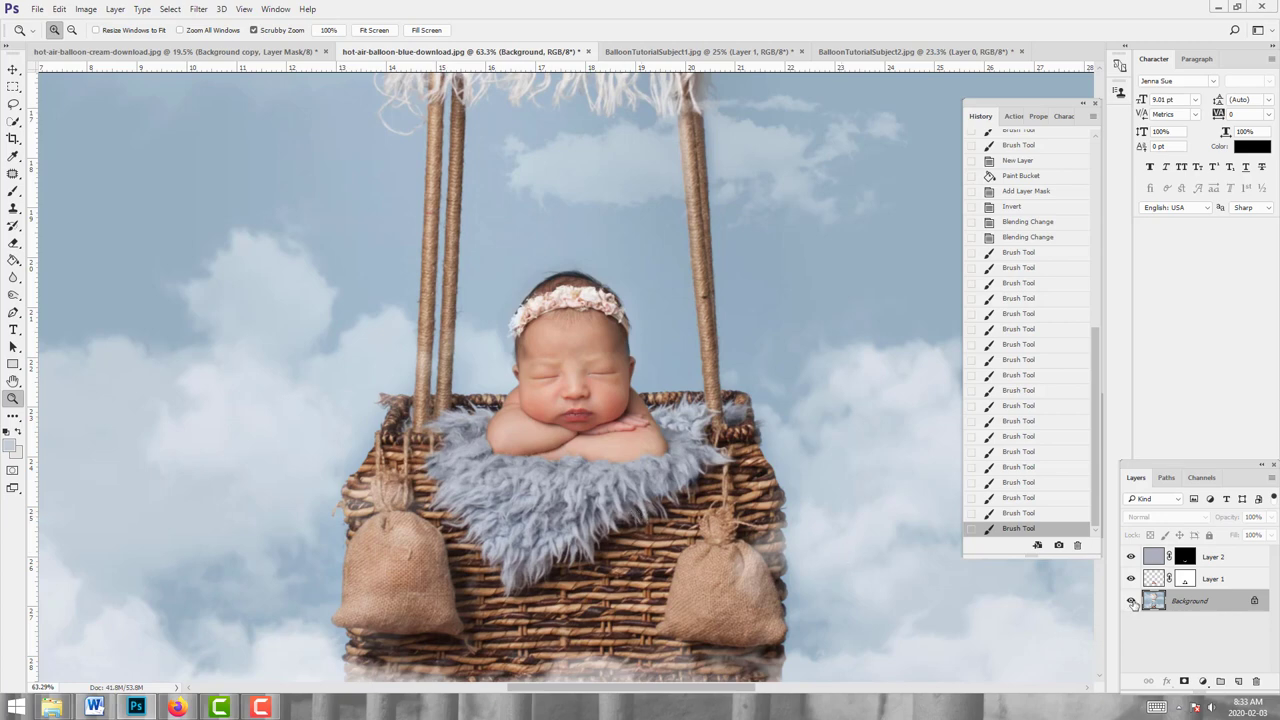
{"action": "left_click_drag", "start_coordinate": [1193, 600], "coordinate": [1238, 681]}
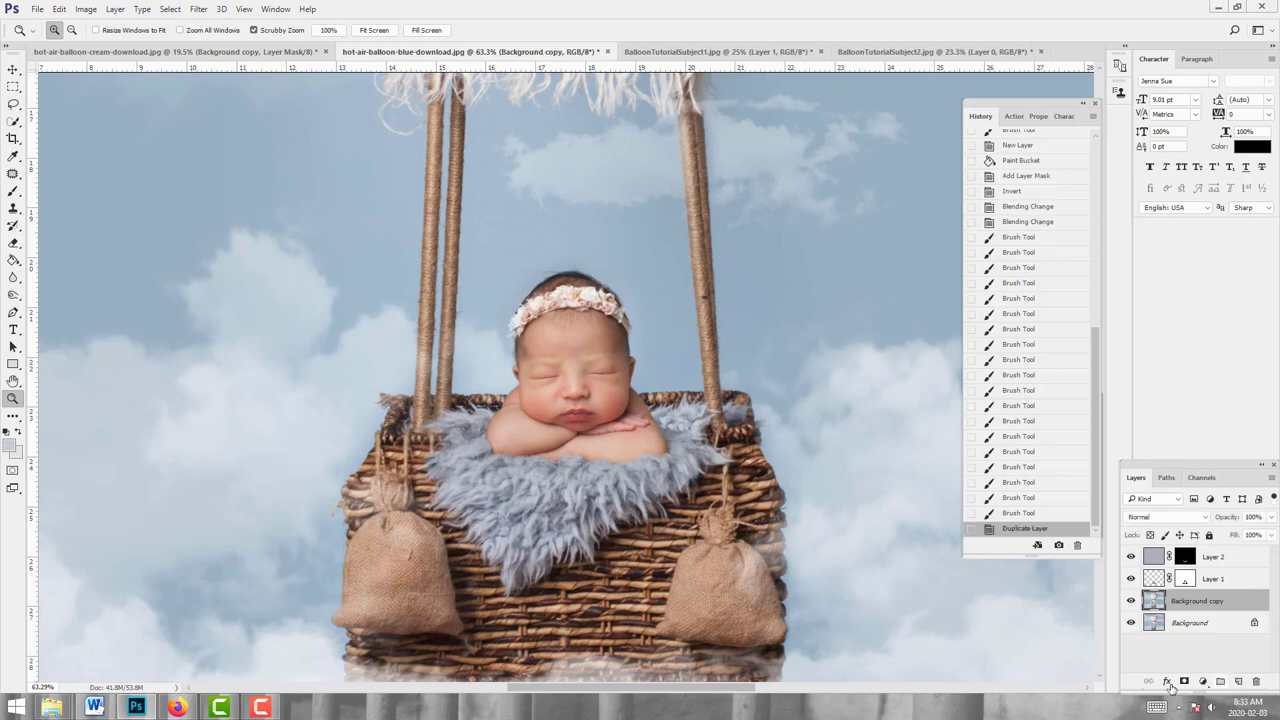
{"action": "left_click", "coordinate": [1183, 681]}
{"action": "left_click", "coordinate": [1165, 516]}
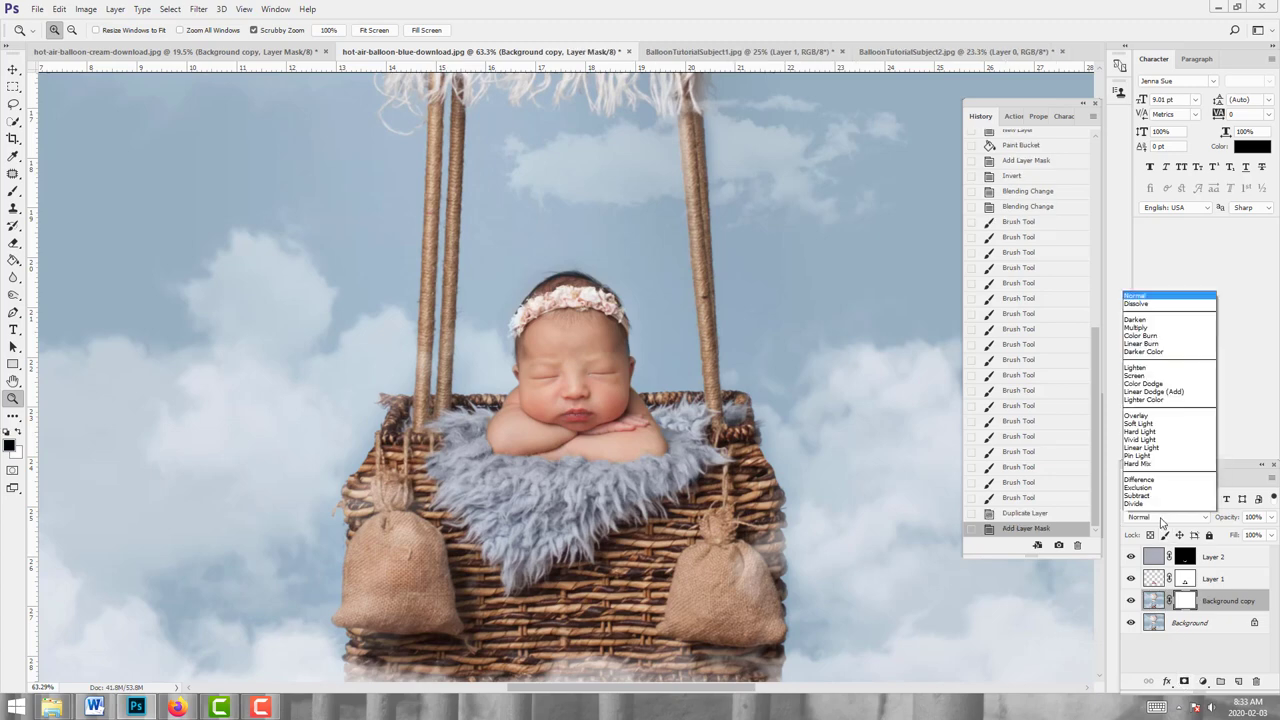
{"action": "left_click", "coordinate": [1158, 291]}
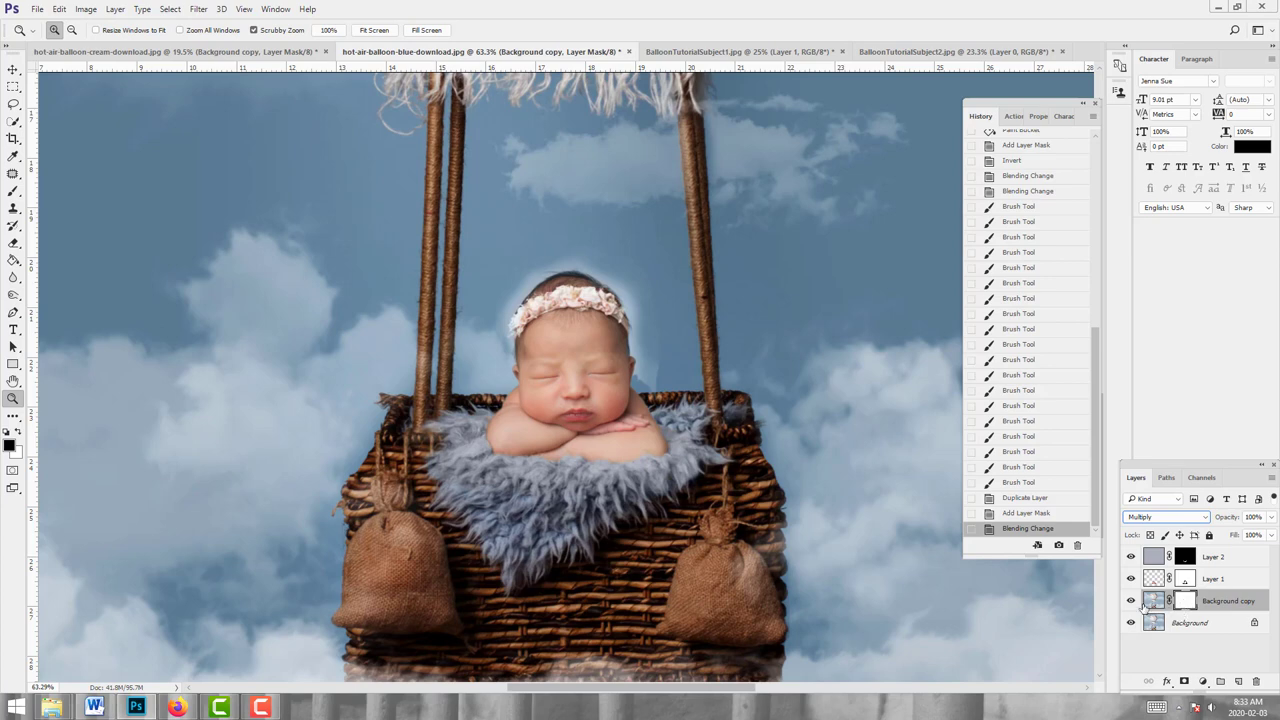
{"action": "key", "text": "ctrl+i"}
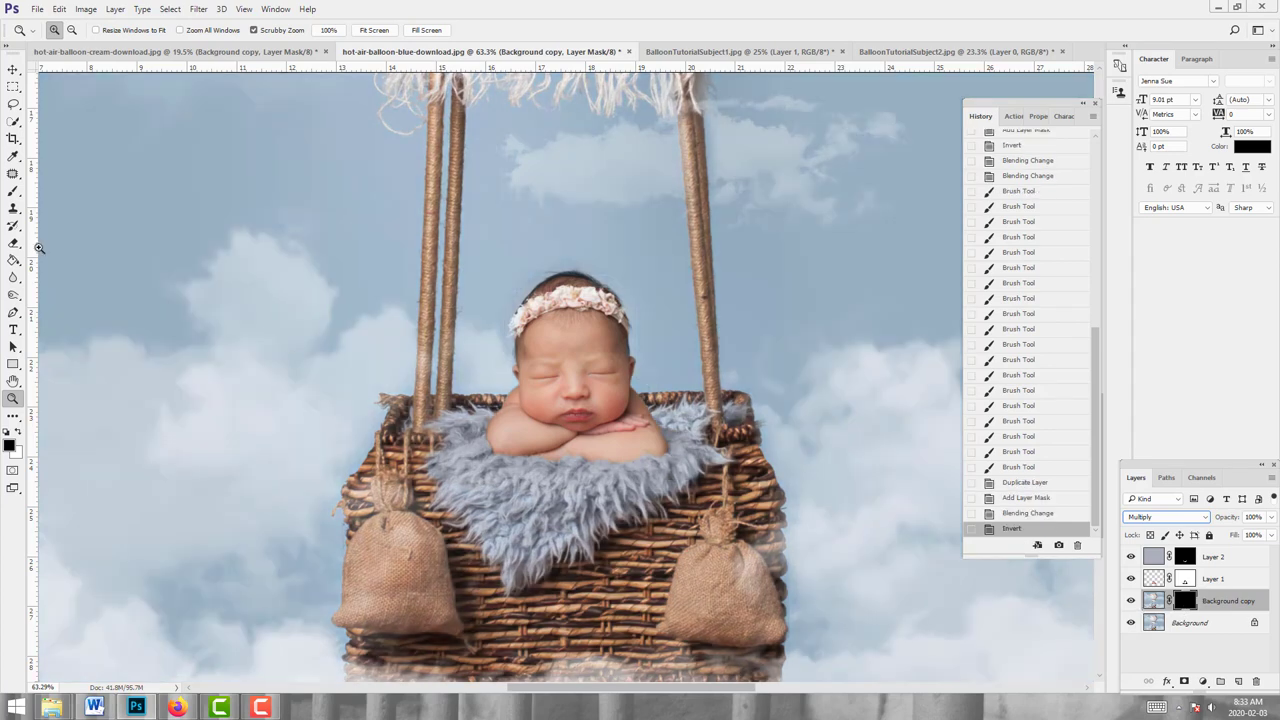
Step: Ready the brush with white at 28% opacity and 37% flow for the Background copy's mask
{"action": "left_click", "coordinate": [13, 191]}
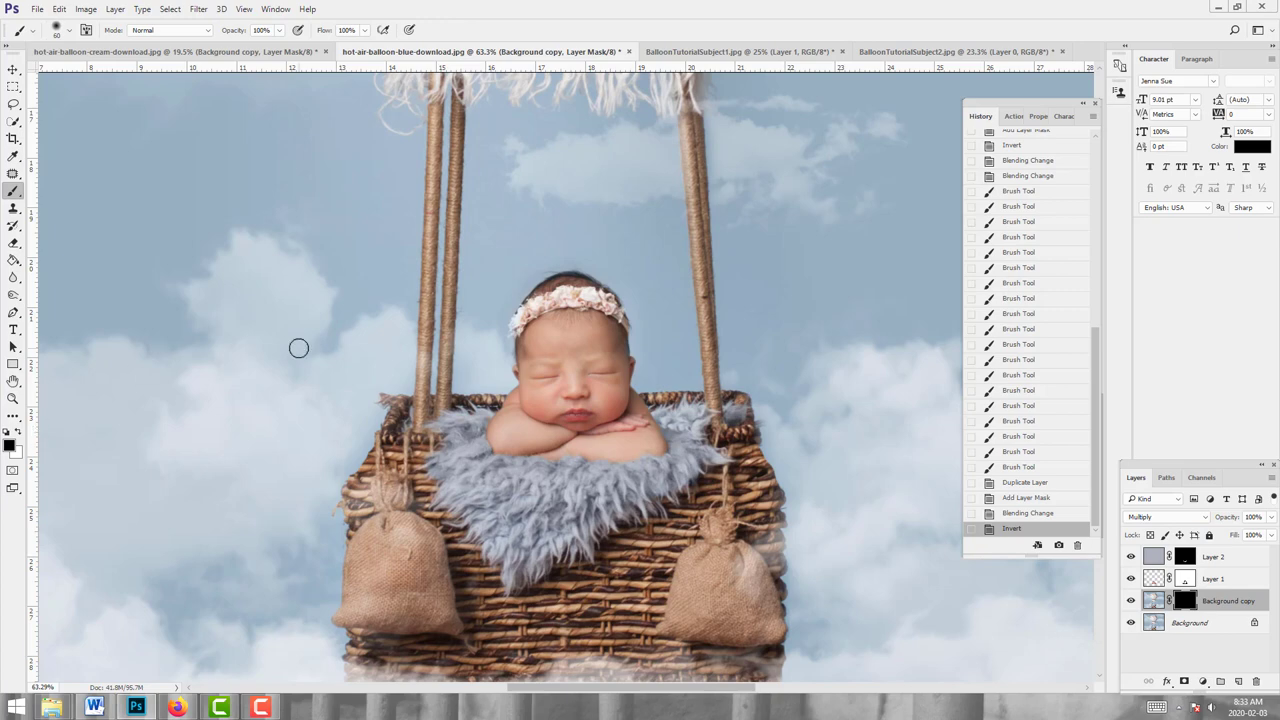
{"action": "key", "text": "x"}
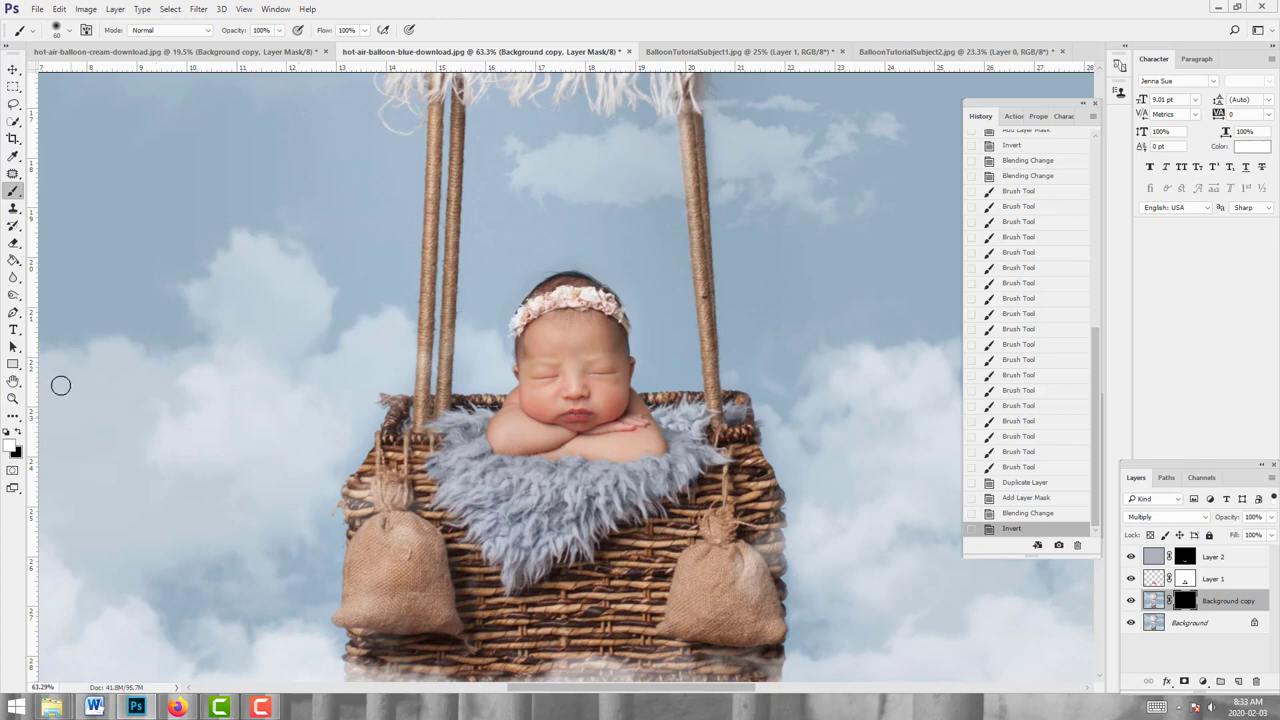
{"action": "left_click", "coordinate": [279, 30]}
{"action": "left_click_drag", "start_coordinate": [241, 47], "coordinate": [236, 53]}
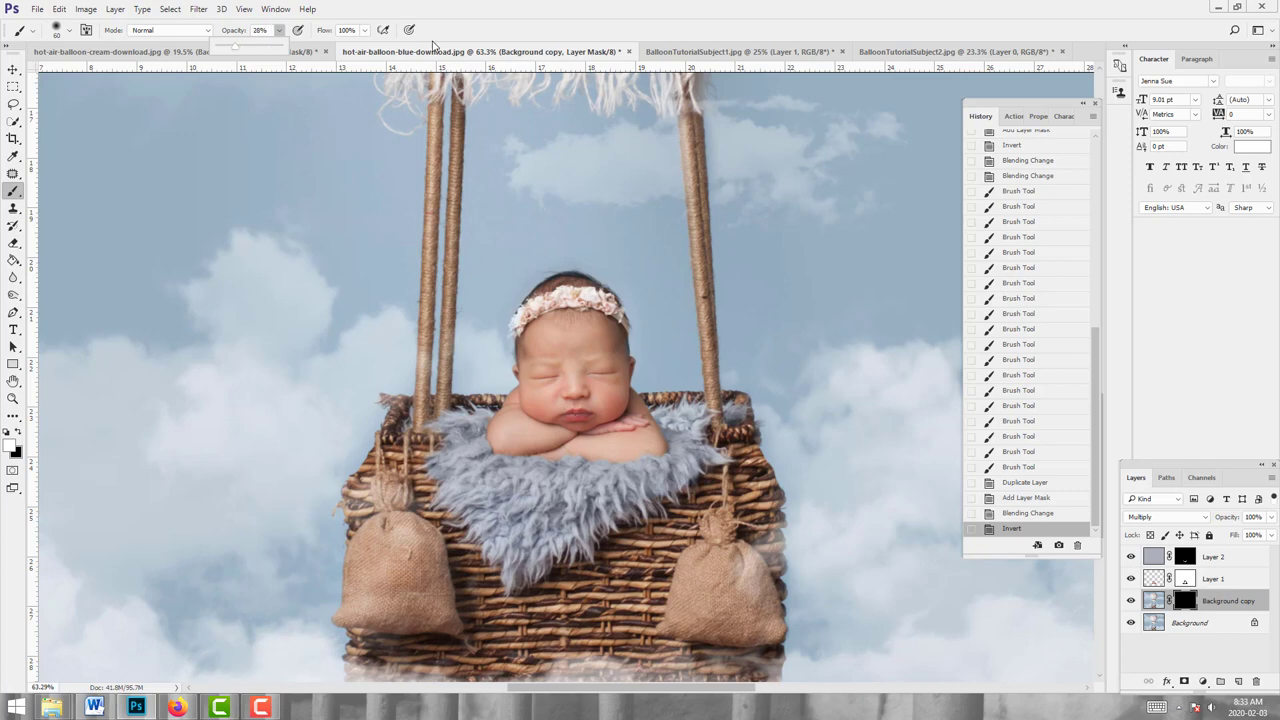
{"action": "left_click", "coordinate": [365, 31]}
{"action": "left_click_drag", "start_coordinate": [363, 51], "coordinate": [323, 51]}
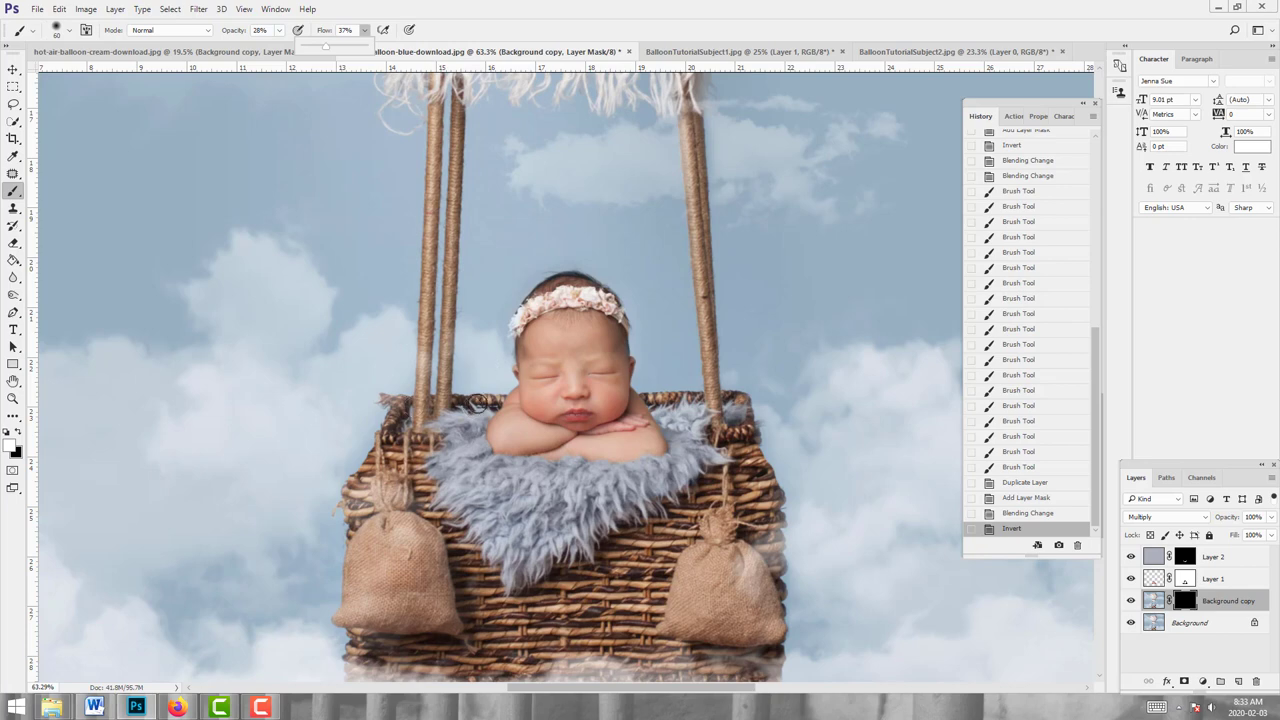
Step: Paint white on the Background copy's mask over the fur and basket rim between the left ropes and the baby's arm to add shadow
{"action": "left_click", "coordinate": [481, 412]}
{"action": "left_click", "coordinate": [482, 412]}
{"action": "left_click", "coordinate": [482, 413]}
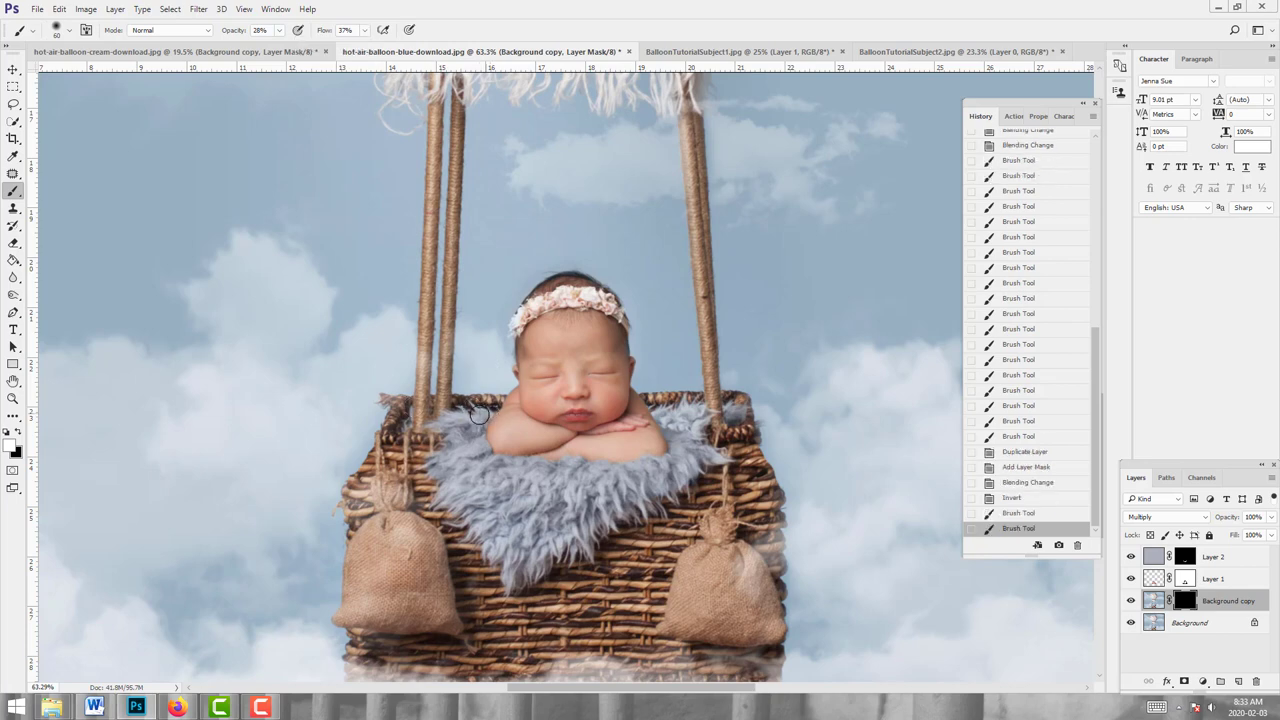
{"action": "left_click", "coordinate": [476, 415]}
{"action": "left_click", "coordinate": [458, 418]}
{"action": "left_click", "coordinate": [455, 418]}
{"action": "left_click", "coordinate": [460, 416]}
{"action": "left_click", "coordinate": [470, 414]}
{"action": "left_click", "coordinate": [478, 412]}
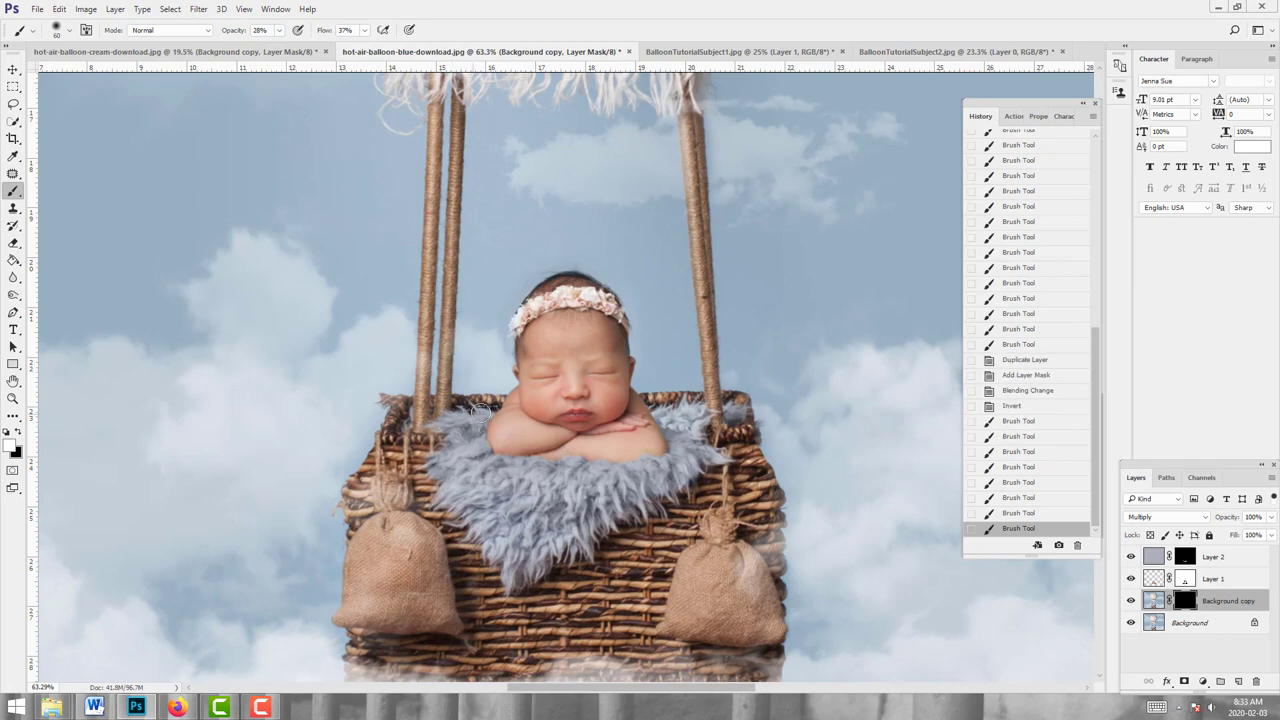
{"action": "left_click", "coordinate": [486, 410]}
{"action": "left_click", "coordinate": [494, 409]}
{"action": "left_click", "coordinate": [488, 411]}
{"action": "left_click", "coordinate": [478, 414]}
{"action": "left_click", "coordinate": [465, 418]}
{"action": "left_click", "coordinate": [448, 420]}
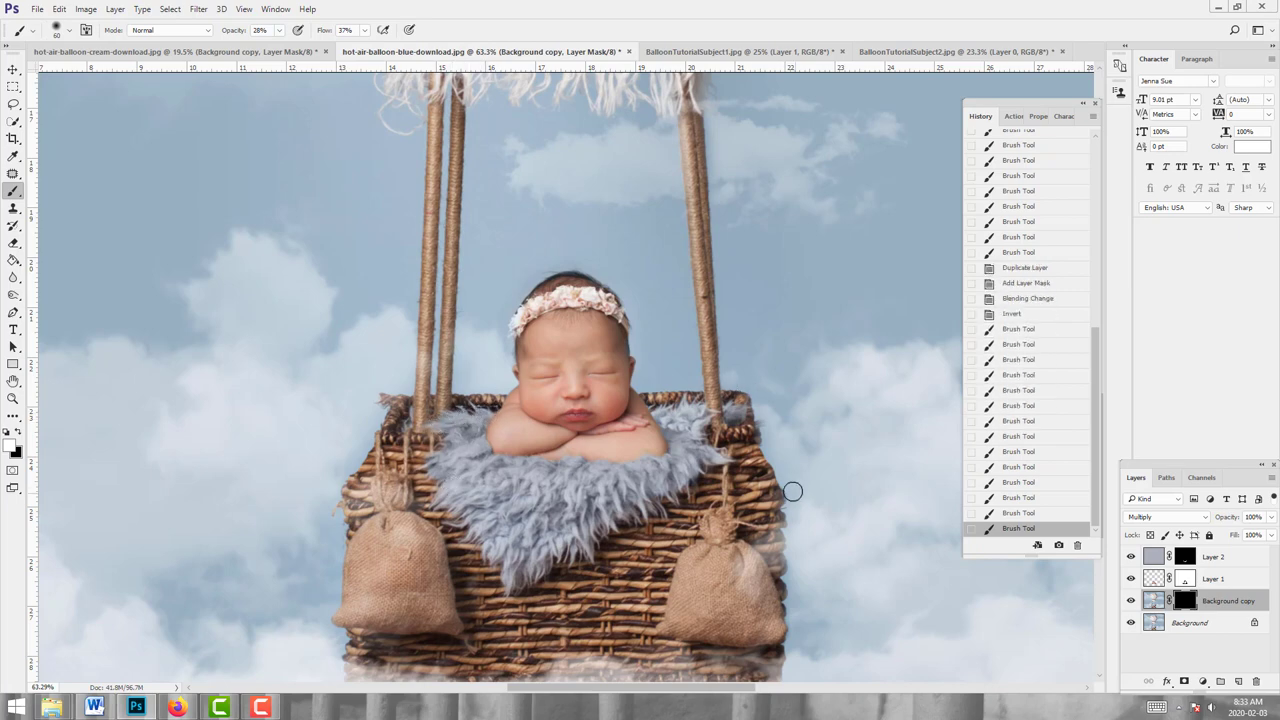
Step: Paint white on the Background copy's mask over the fur between the baby's arm and the right ropes to deepen the shadow
{"action": "left_click", "coordinate": [676, 428]}
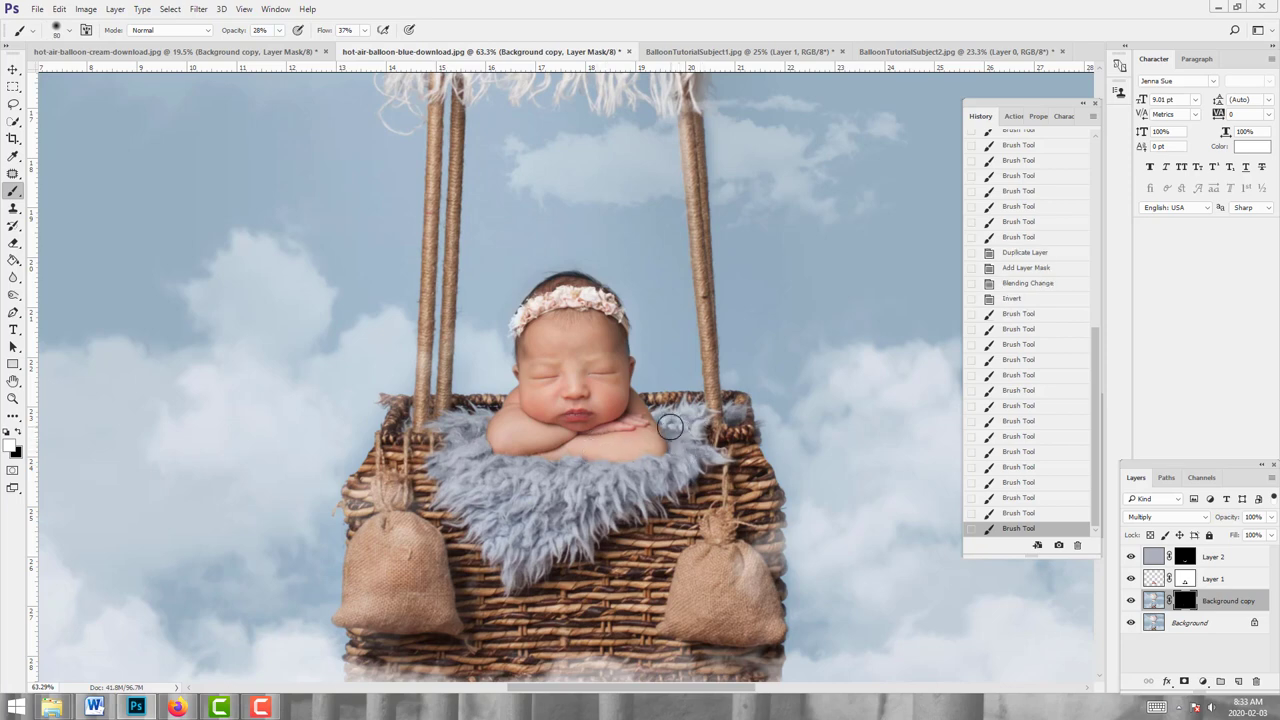
{"action": "left_click", "coordinate": [674, 425]}
{"action": "left_click", "coordinate": [672, 422]}
{"action": "left_click", "coordinate": [668, 421]}
{"action": "left_click", "coordinate": [667, 420]}
{"action": "left_click", "coordinate": [670, 418]}
{"action": "left_click", "coordinate": [678, 412]}
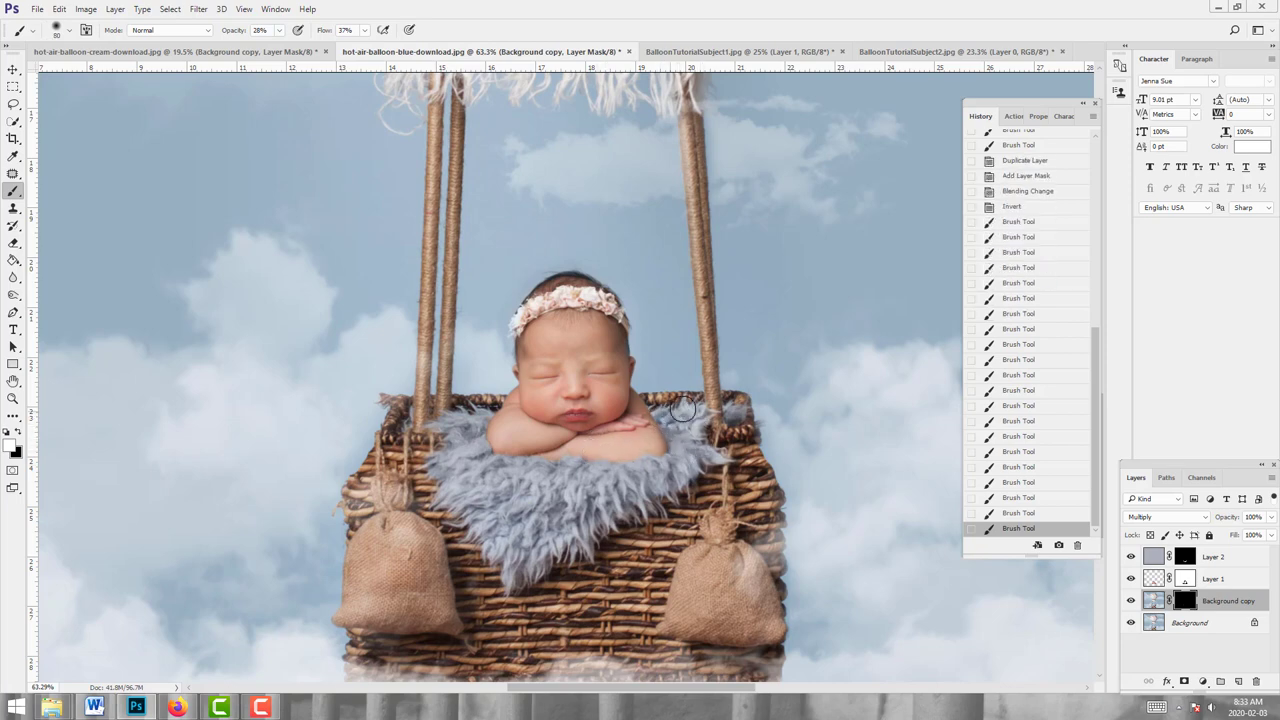
{"action": "left_click", "coordinate": [695, 410]}
{"action": "left_click", "coordinate": [703, 409]}
{"action": "left_click", "coordinate": [703, 412]}
{"action": "left_click", "coordinate": [702, 416]}
{"action": "left_click", "coordinate": [701, 420]}
{"action": "left_click", "coordinate": [701, 425]}
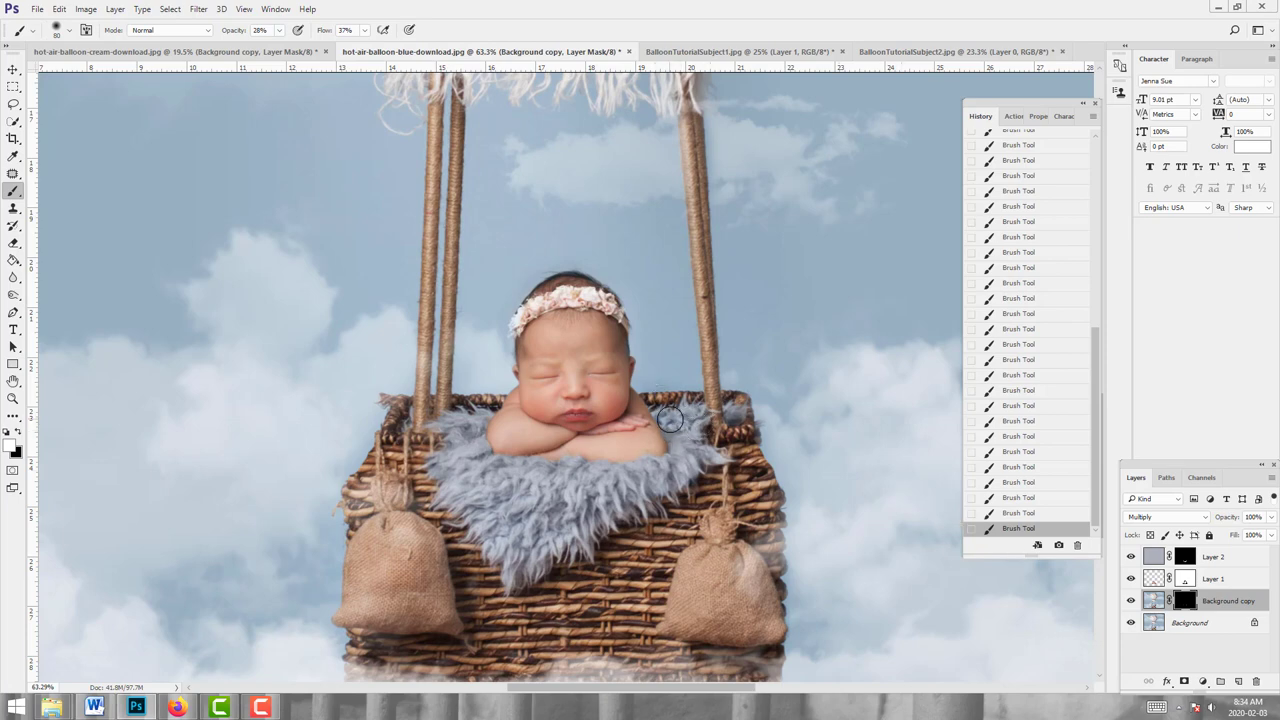
Step: Paint black on Layer 1's mask over the fur right of the baby's arm at 35% flow, and switch back to white
{"action": "left_click", "coordinate": [1184, 578]}
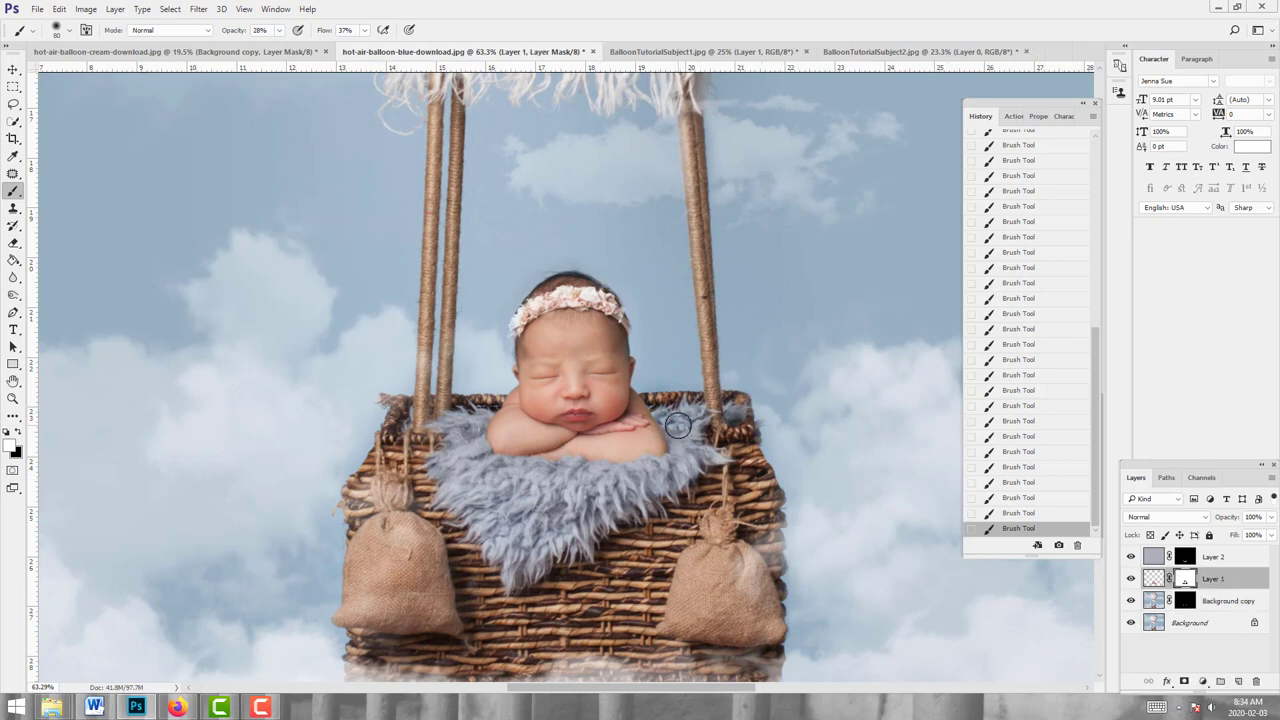
{"action": "left_click", "coordinate": [17, 432]}
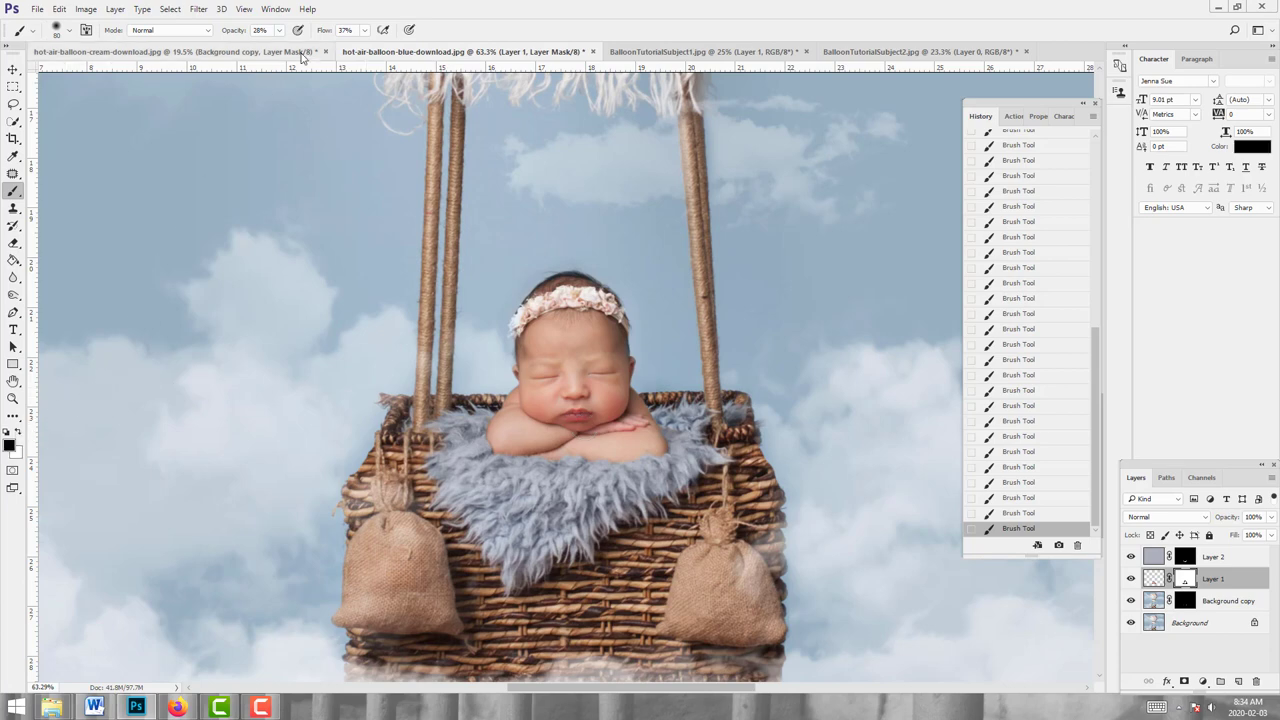
{"action": "left_click", "coordinate": [365, 31]}
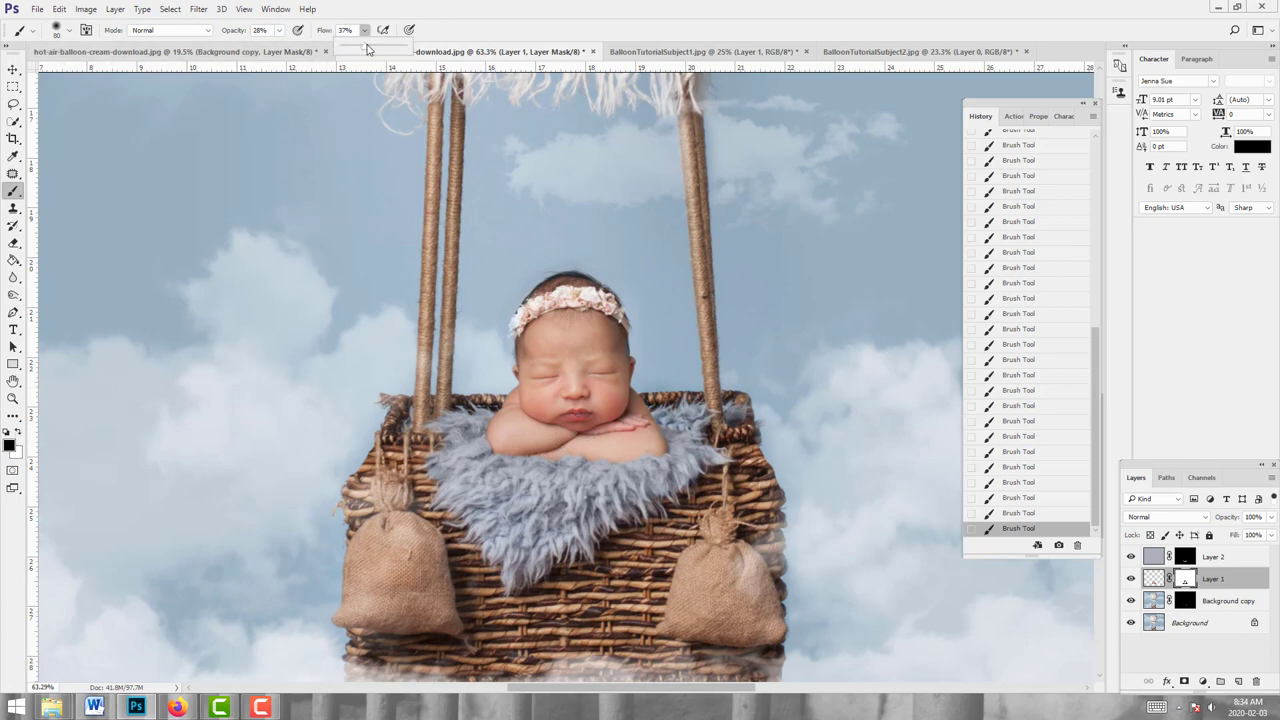
{"action": "left_click", "coordinate": [690, 430]}
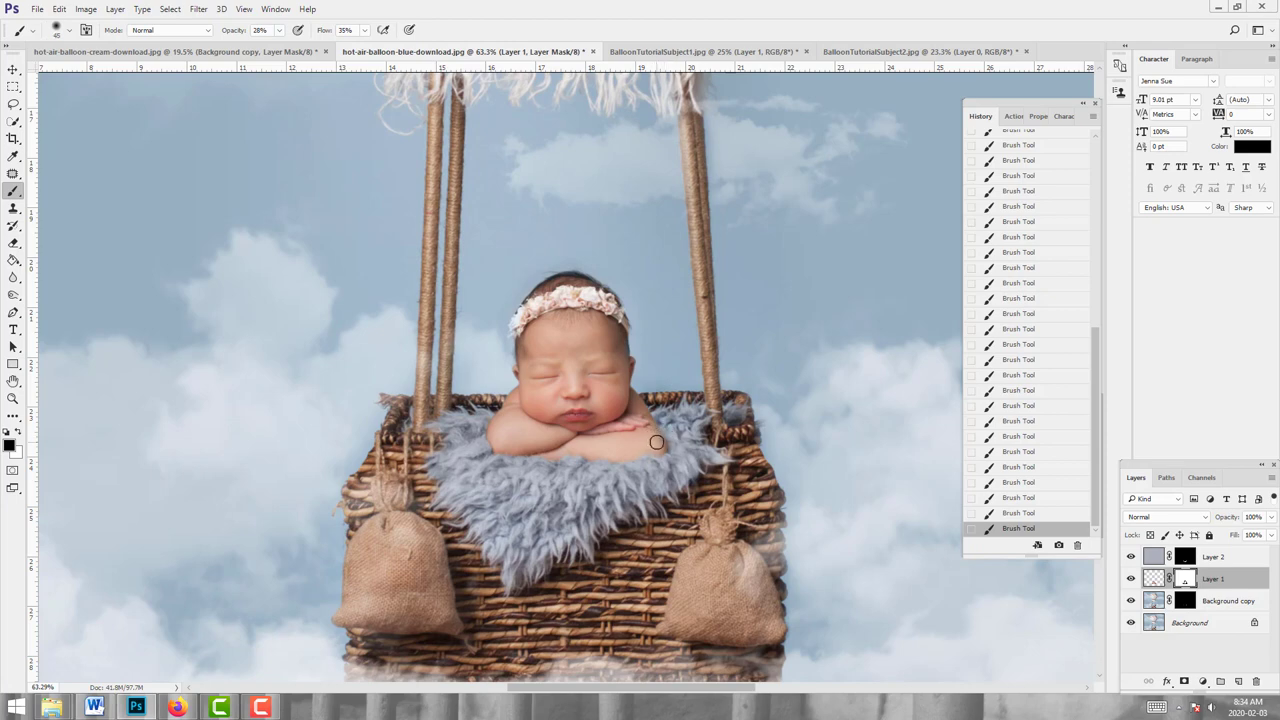
{"action": "key", "text": "x"}
Step: Apply the Camera Raw Filter to Layer 1's image with Exposure -0.10 and compare the baby before and after
{"action": "left_click", "coordinate": [14, 398]}
{"action": "left_click", "coordinate": [678, 400], "text": "alt"}
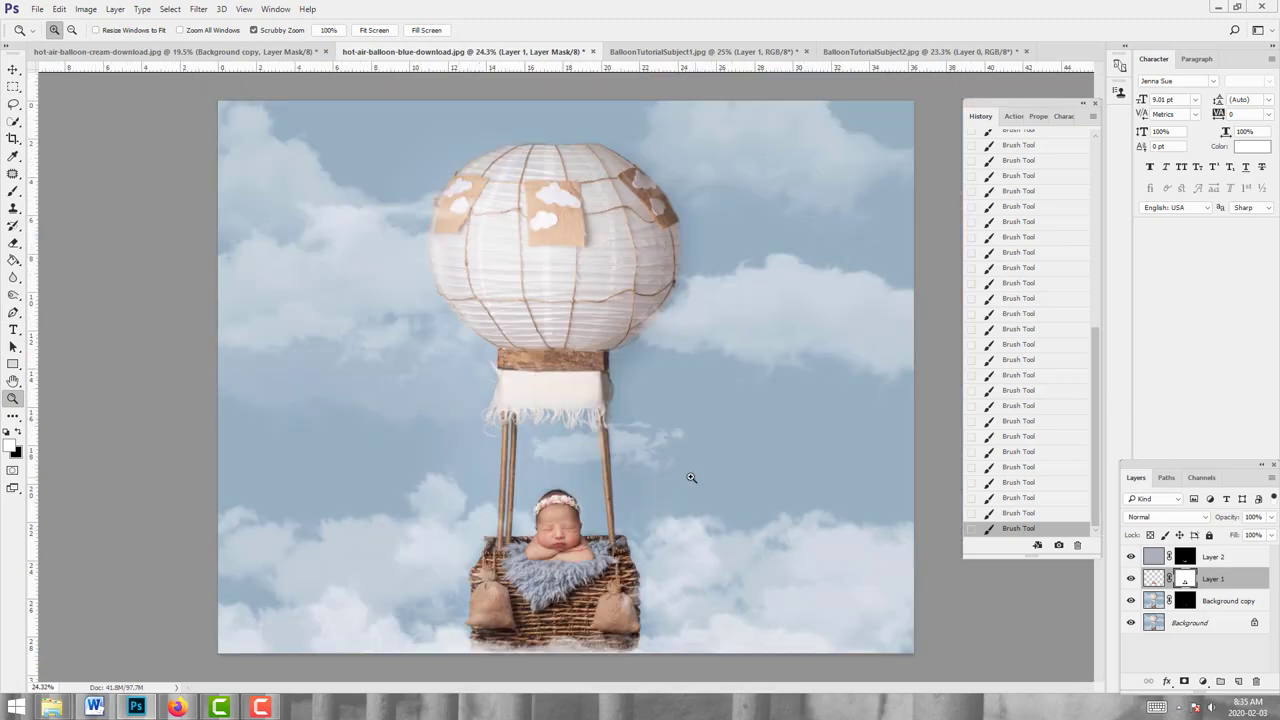
{"action": "left_click_drag", "start_coordinate": [657, 523], "coordinate": [667, 511]}
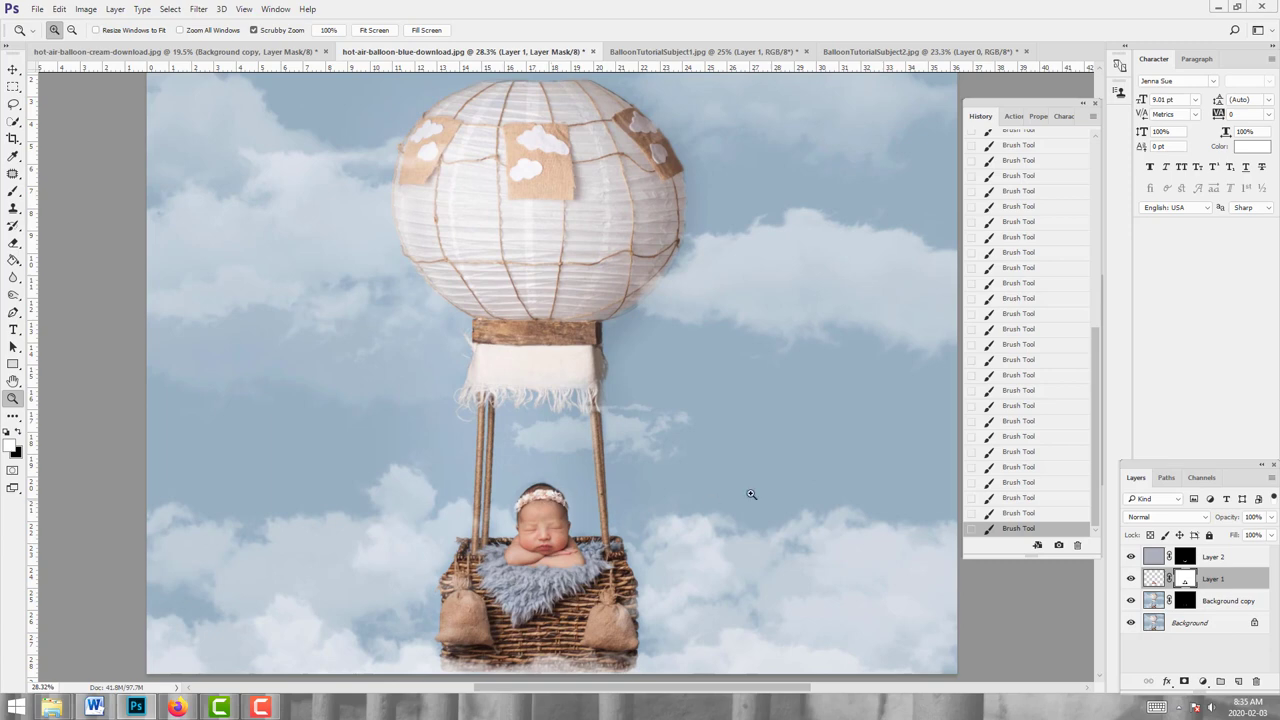
{"action": "left_click", "coordinate": [1153, 579]}
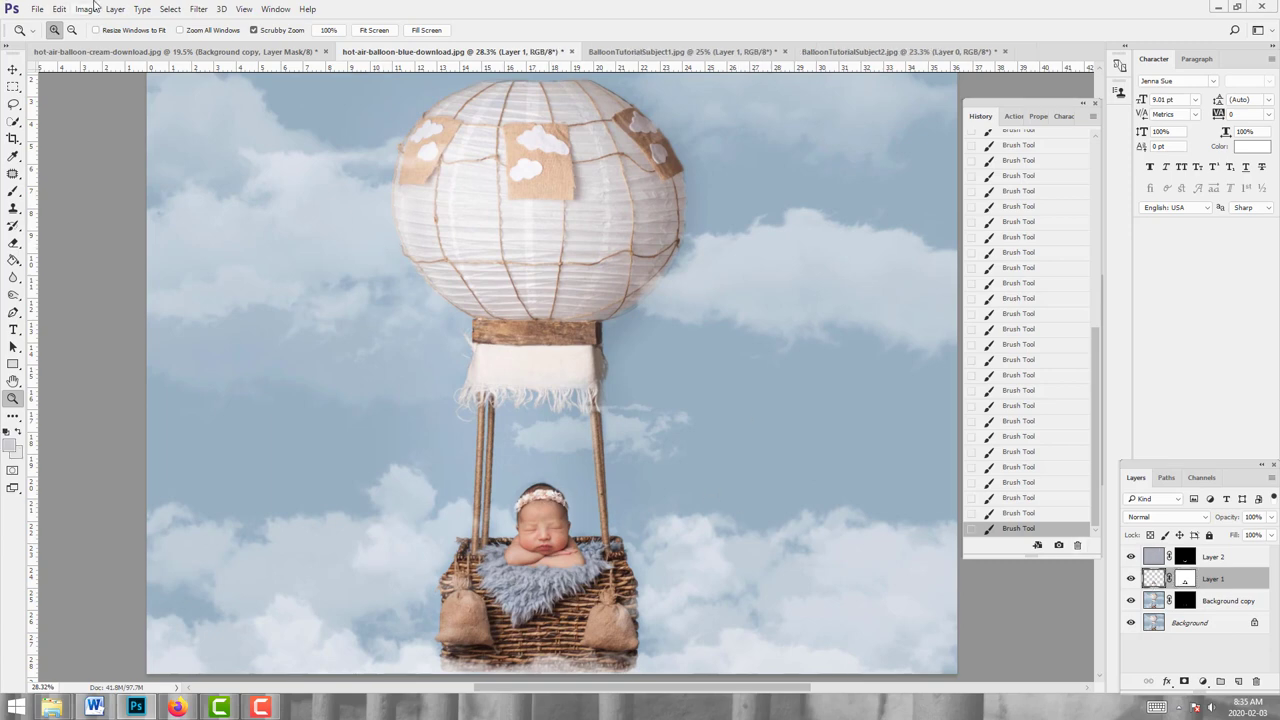
{"action": "left_click", "coordinate": [205, 12]}
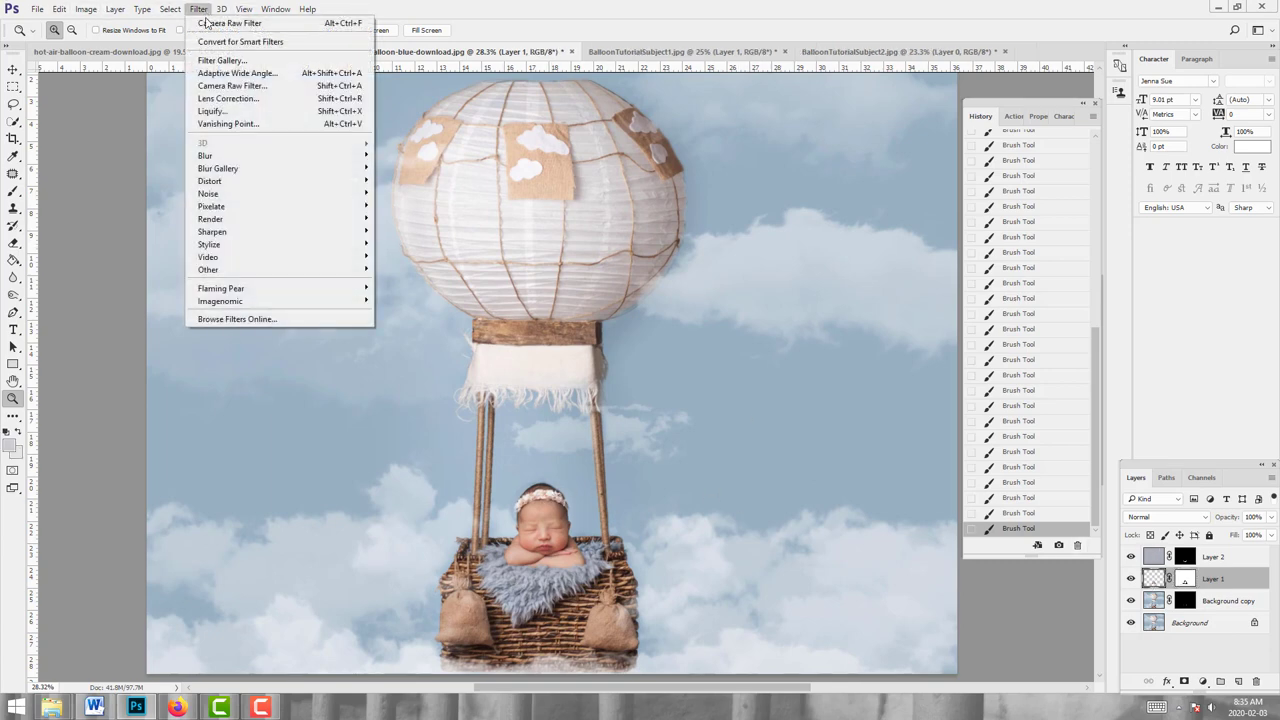
{"action": "left_click", "coordinate": [220, 86]}
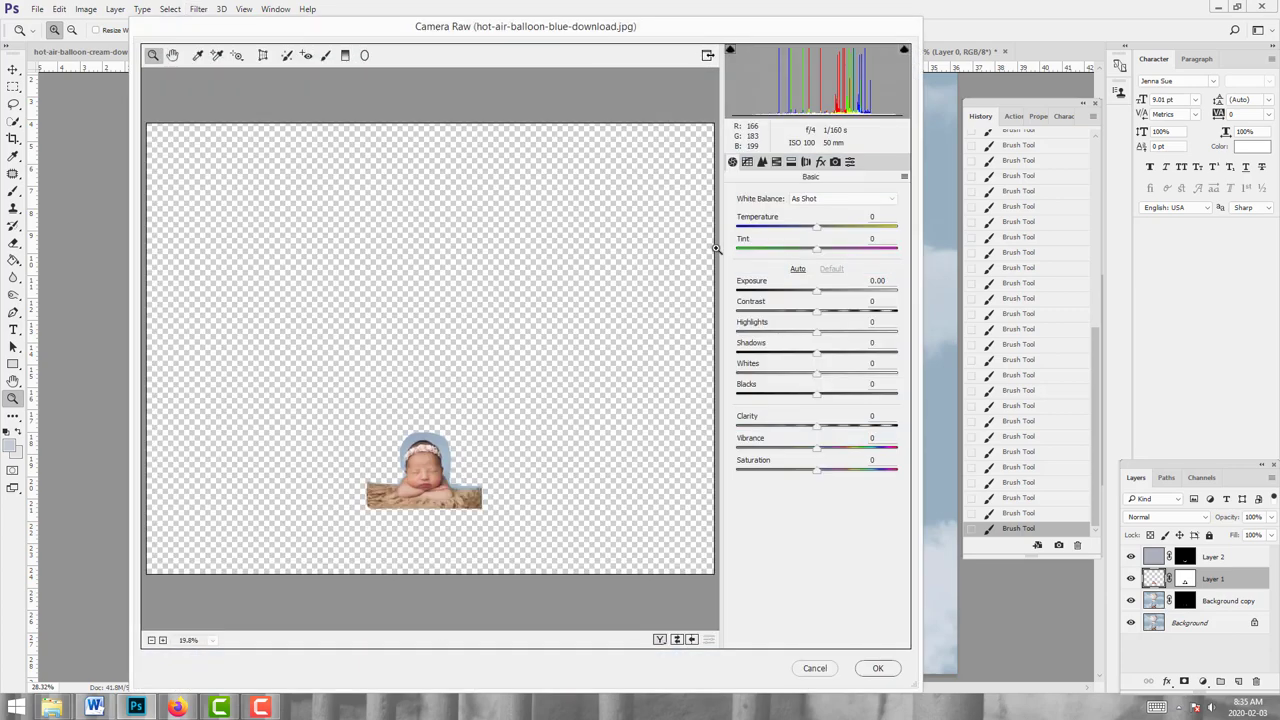
{"action": "left_click_drag", "start_coordinate": [818, 292], "coordinate": [816, 292]}
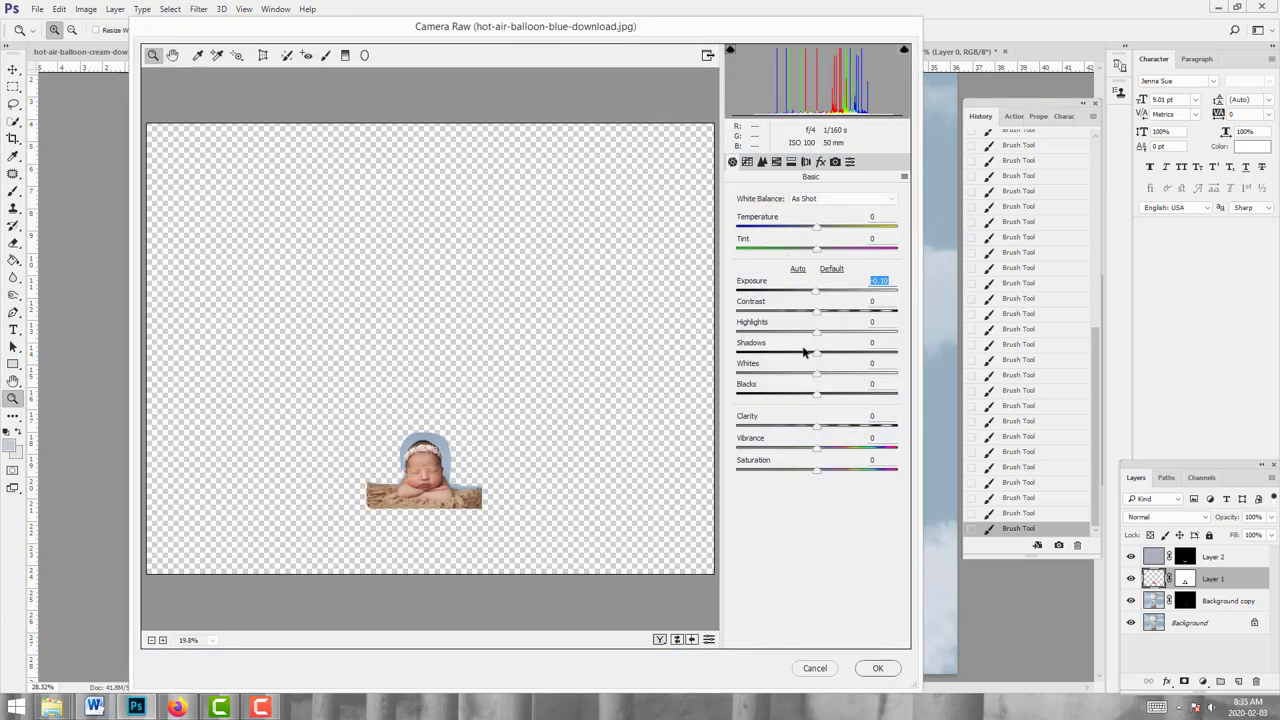
{"action": "left_click", "coordinate": [884, 666]}
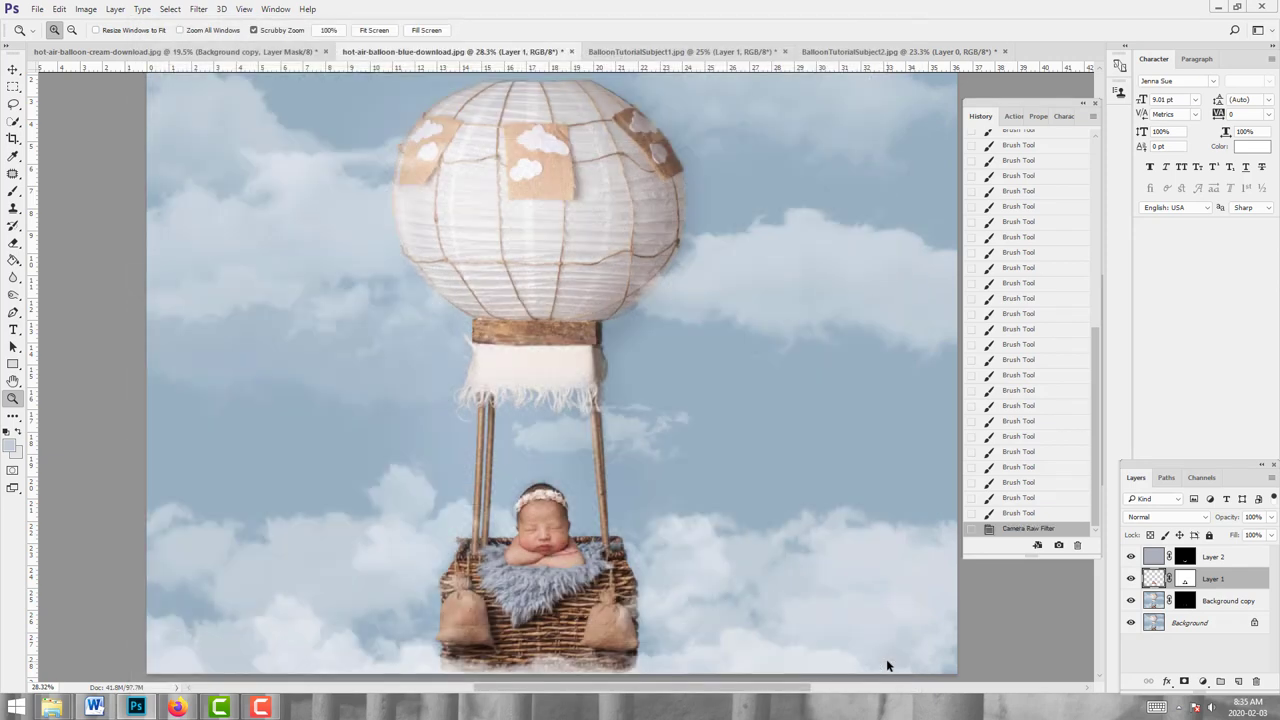
{"action": "key", "text": "ctrl+z"}
{"action": "left_click", "coordinate": [1041, 531]}
Step: Add a Hue/Saturation adjustment layer directly above Layer 1 and lower its master saturation slightly
{"action": "scroll", "coordinate": [703, 380], "scroll_direction": "down", "scroll_amount": 3}
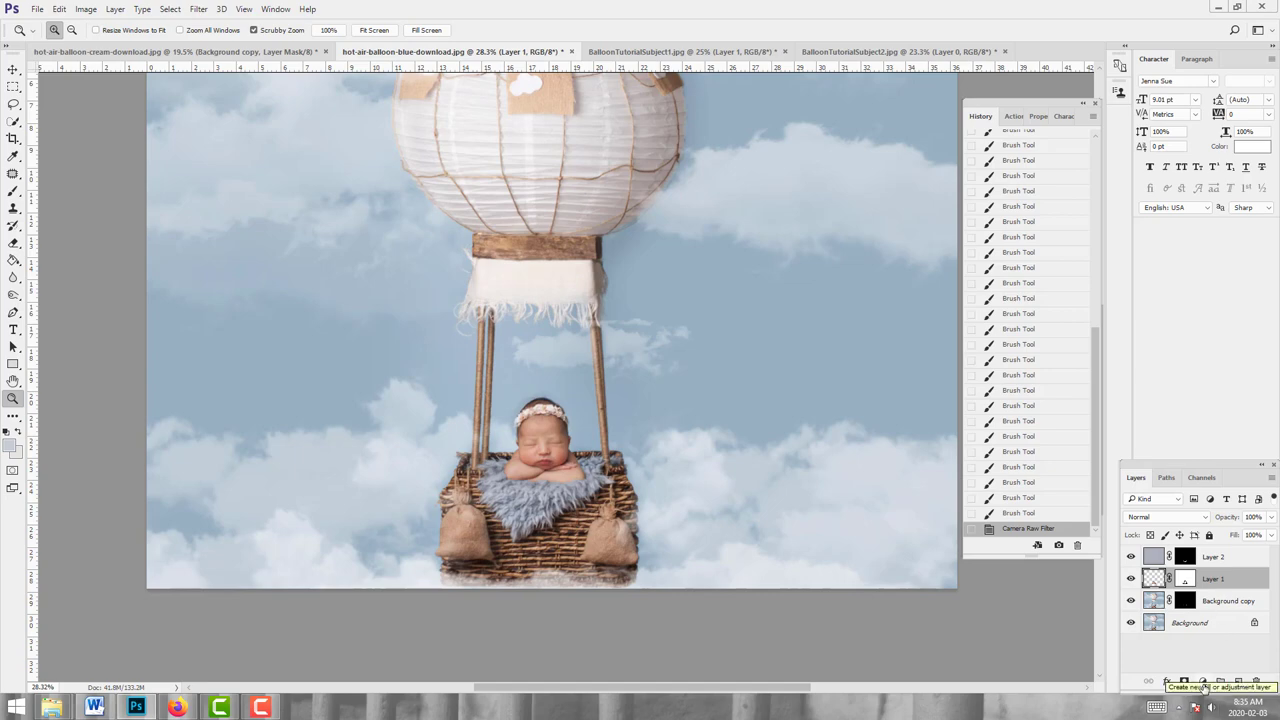
{"action": "left_click", "coordinate": [1203, 684]}
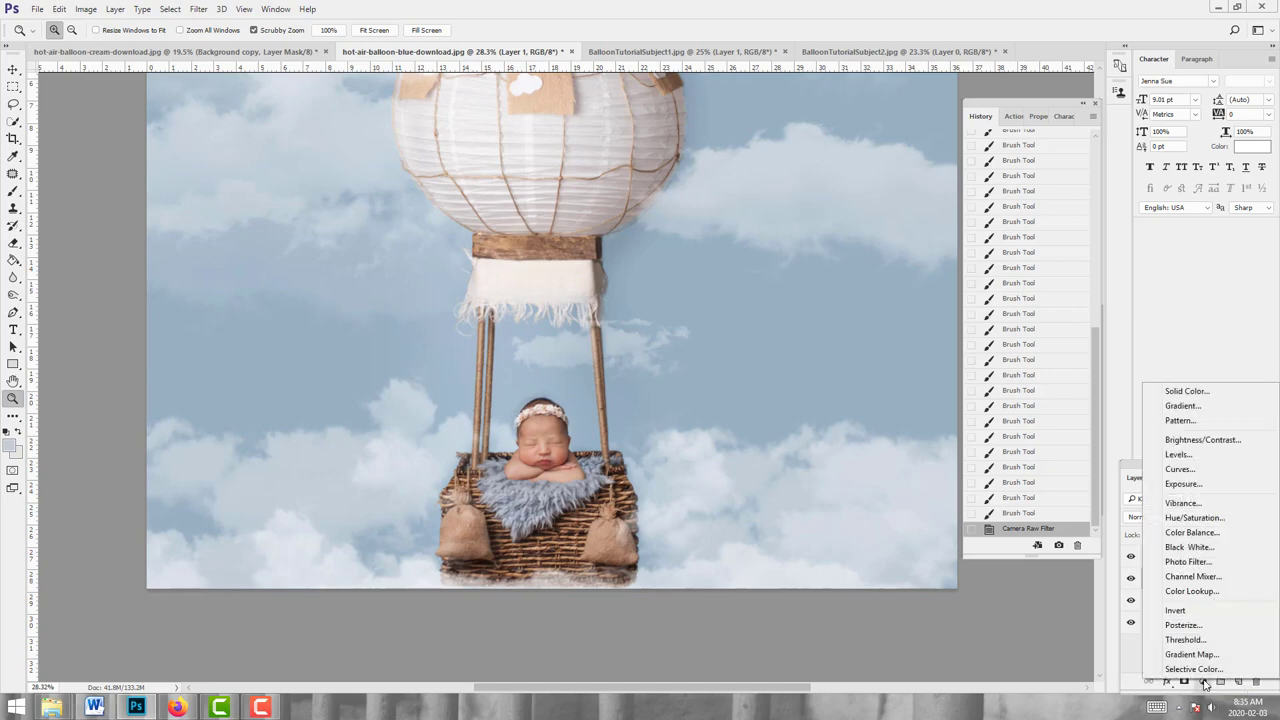
{"action": "left_click", "coordinate": [1214, 518]}
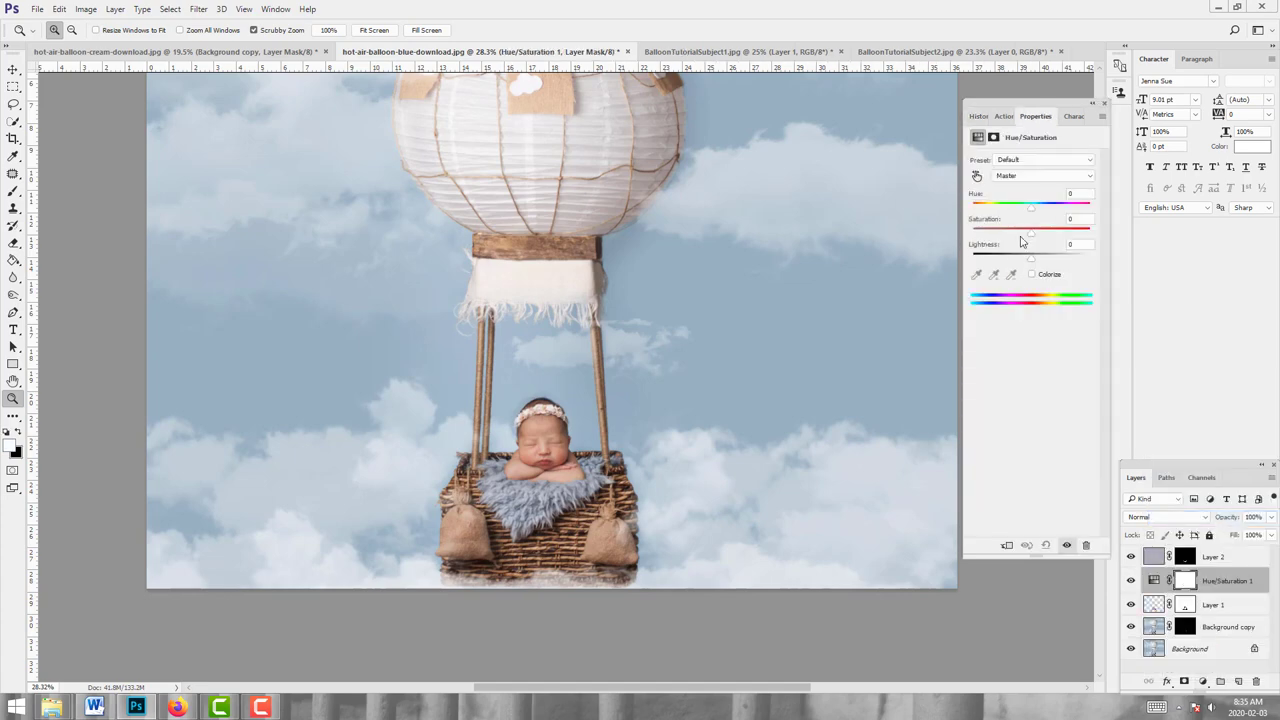
{"action": "left_click_drag", "start_coordinate": [1032, 234], "coordinate": [1030, 235]}
{"action": "left_click", "coordinate": [977, 116]}
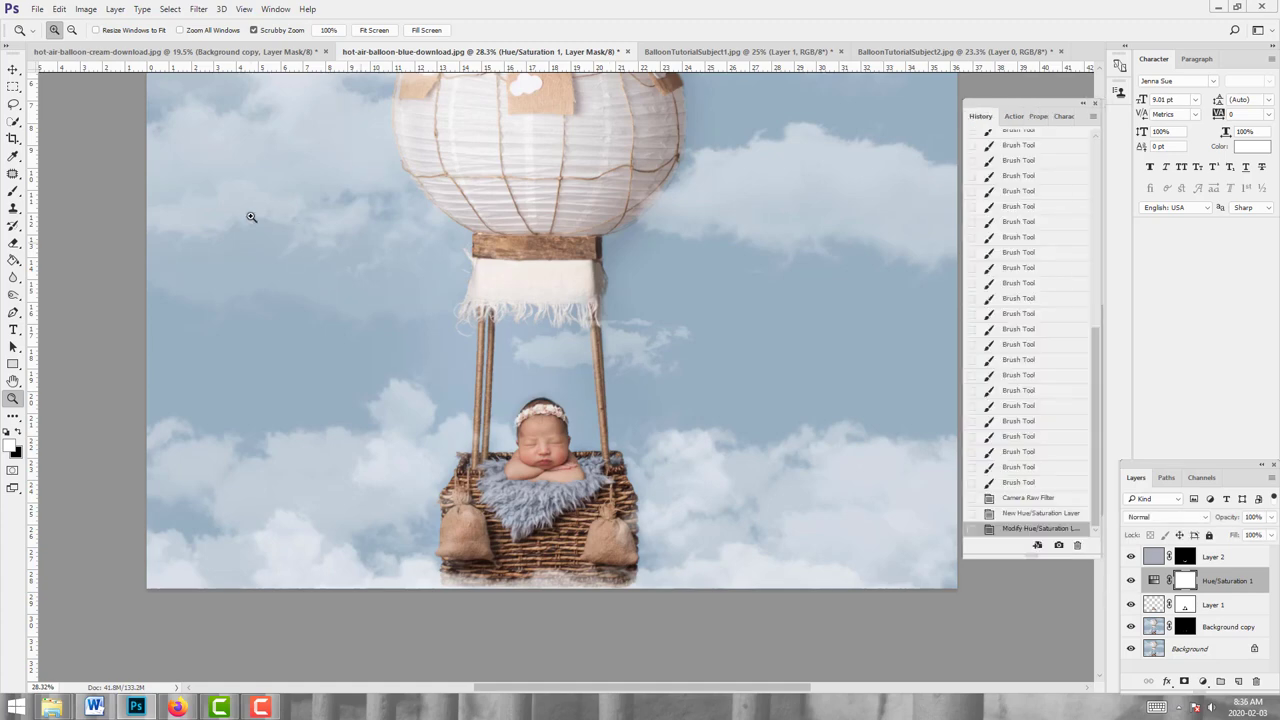
{"action": "left_click", "coordinate": [71, 29]}
{"action": "left_click", "coordinate": [626, 424]}
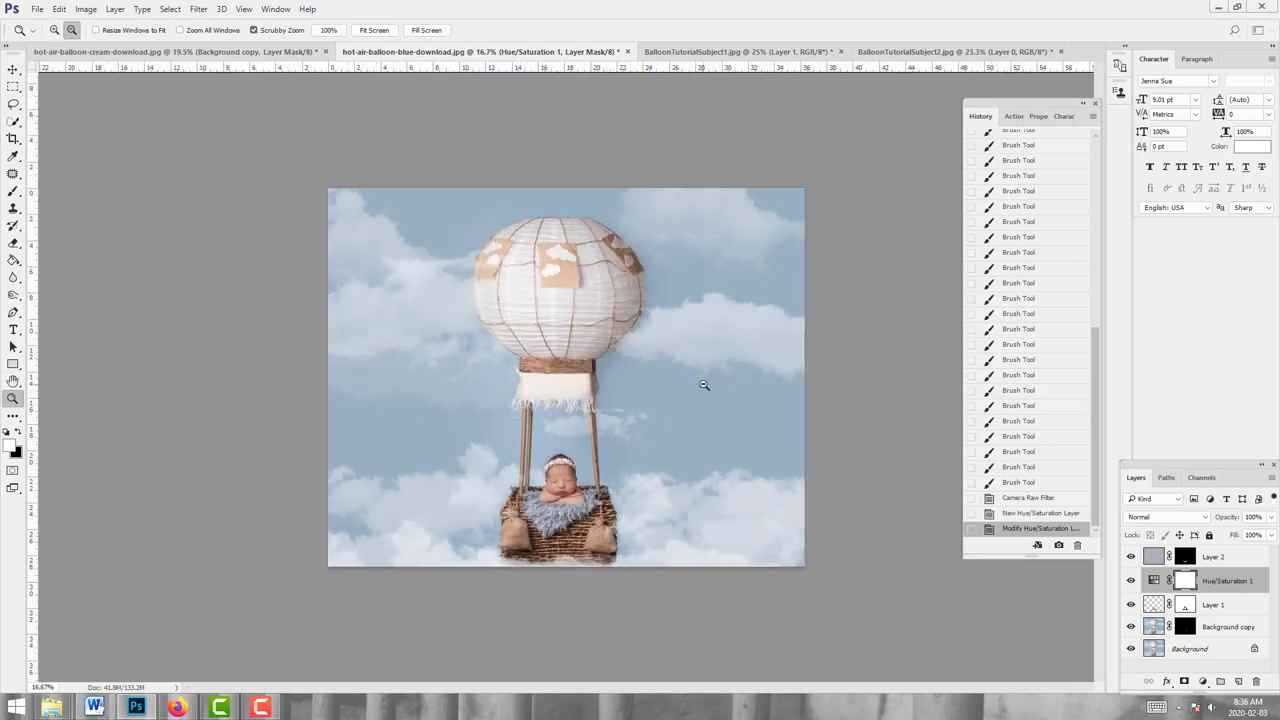
{"action": "left_click_drag", "start_coordinate": [703, 383], "coordinate": [630, 358]}
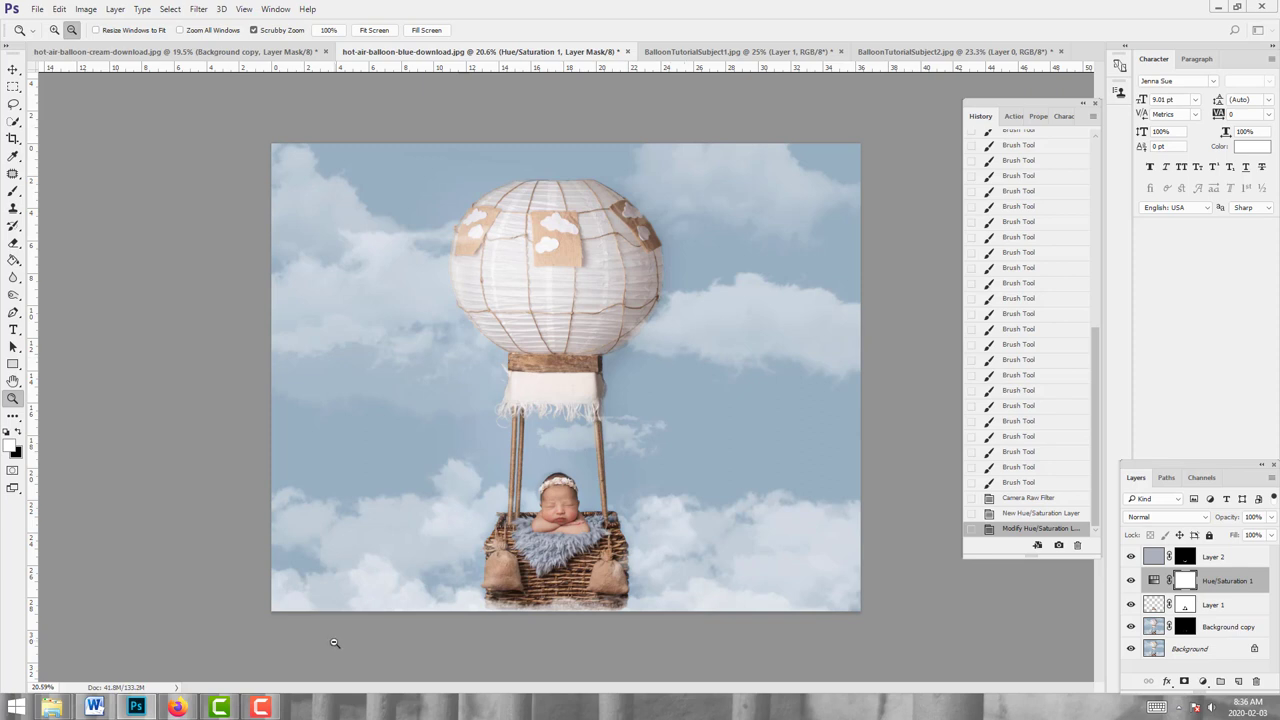
{"action": "mouse_move", "coordinate": [262, 709]}
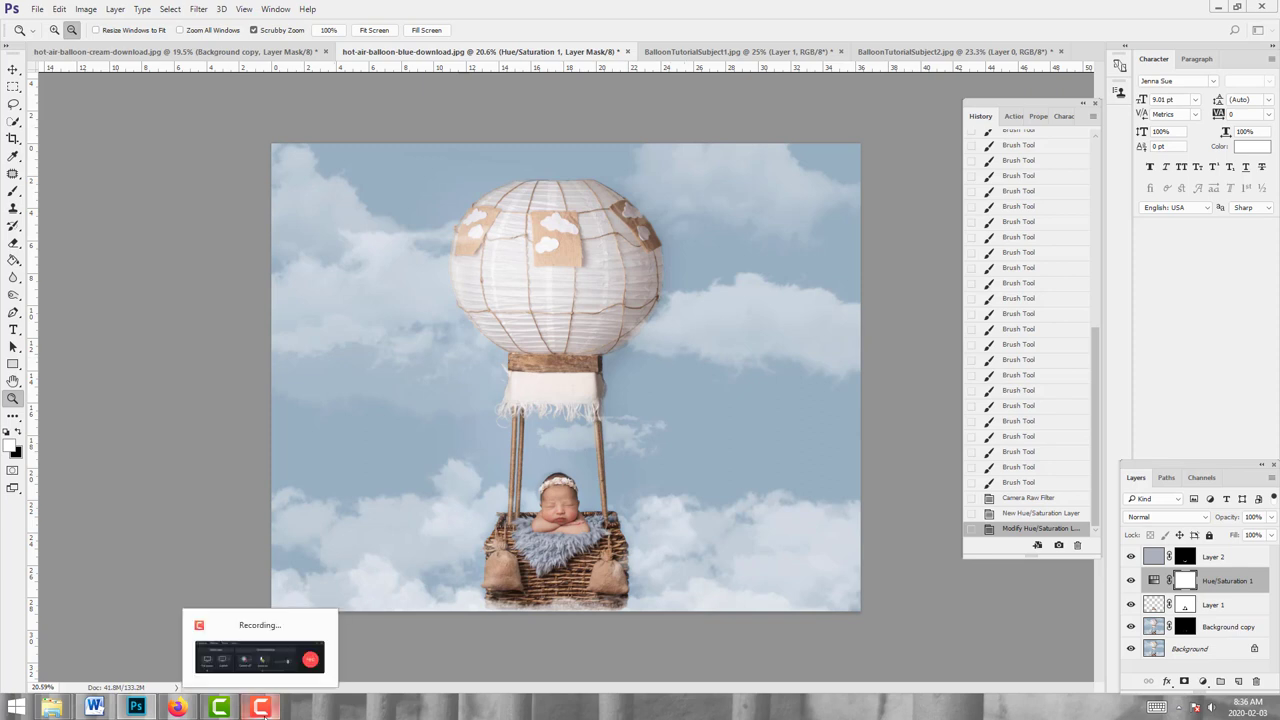
{"action": "left_click", "coordinate": [262, 708]}
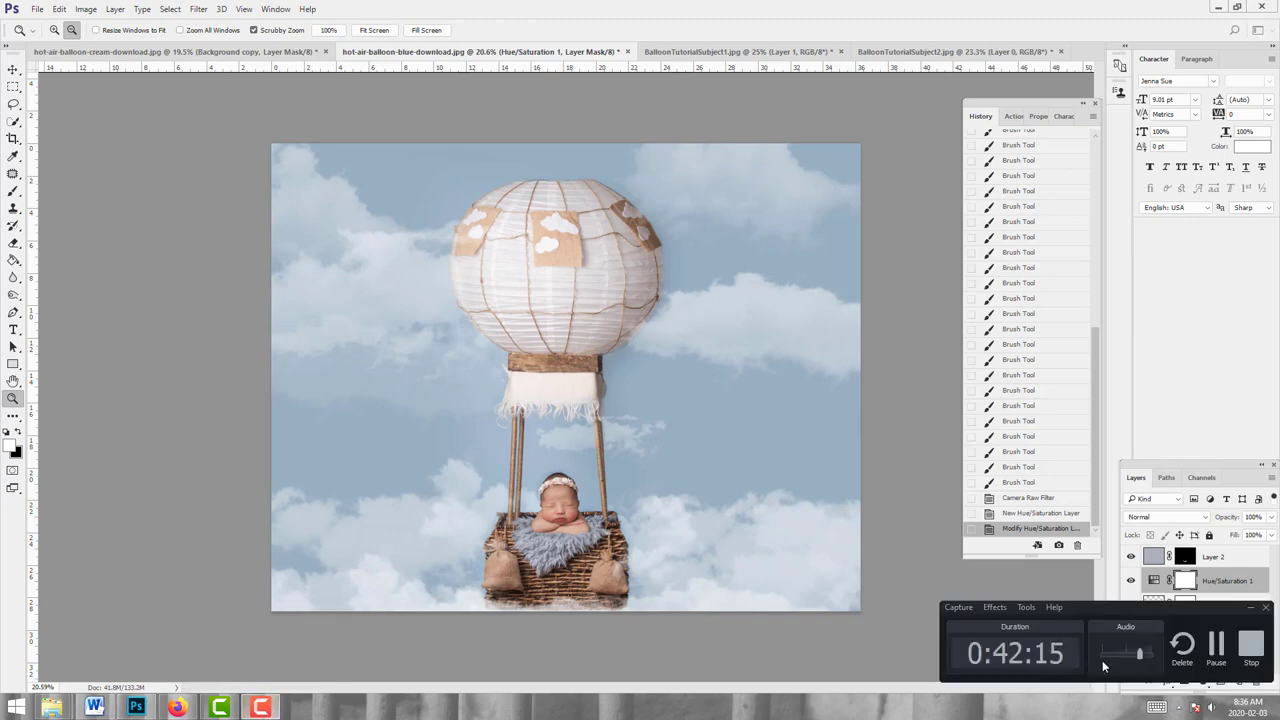